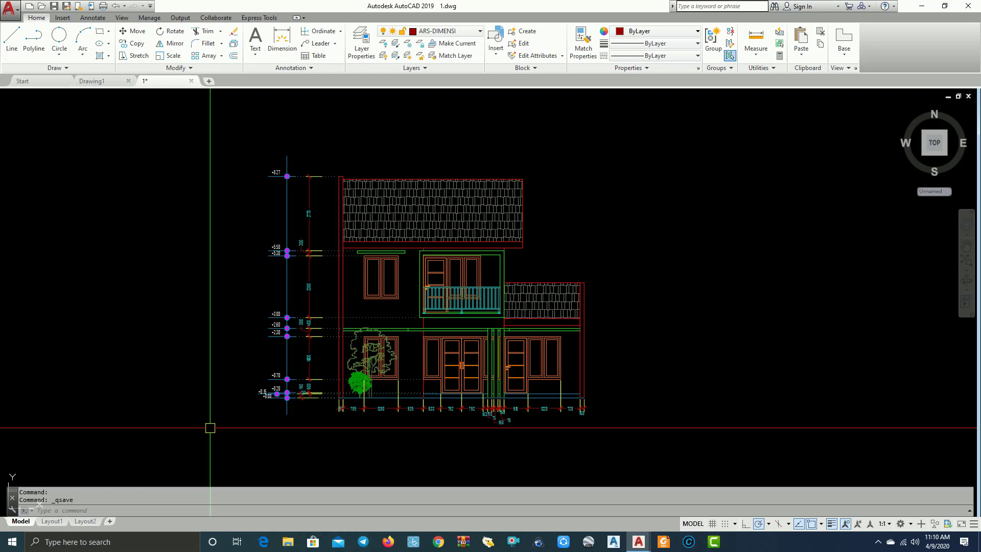
Zoom out, pan to the two house elevations, and zoom in on the left elevation's roof
{"action": "scroll", "coordinate": [448, 324], "scroll_direction": "down", "scroll_amount": 1}
{"action": "scroll", "coordinate": [448, 327], "scroll_direction": "down", "scroll_amount": 3}
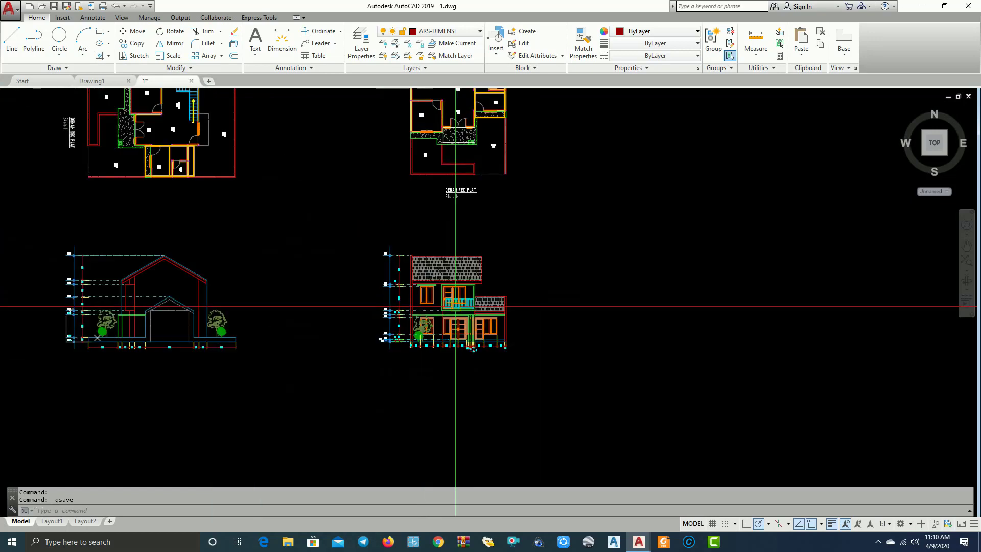
{"action": "mouse_move", "coordinate": [452, 317]}
{"action": "middle_mouse_down"}
{"action": "mouse_move", "coordinate": [516, 325]}
{"action": "mouse_move", "coordinate": [524, 348]}
{"action": "middle_mouse_up"}
{"action": "middle_click_drag", "start_coordinate": [335, 382], "coordinate": [401, 395]}
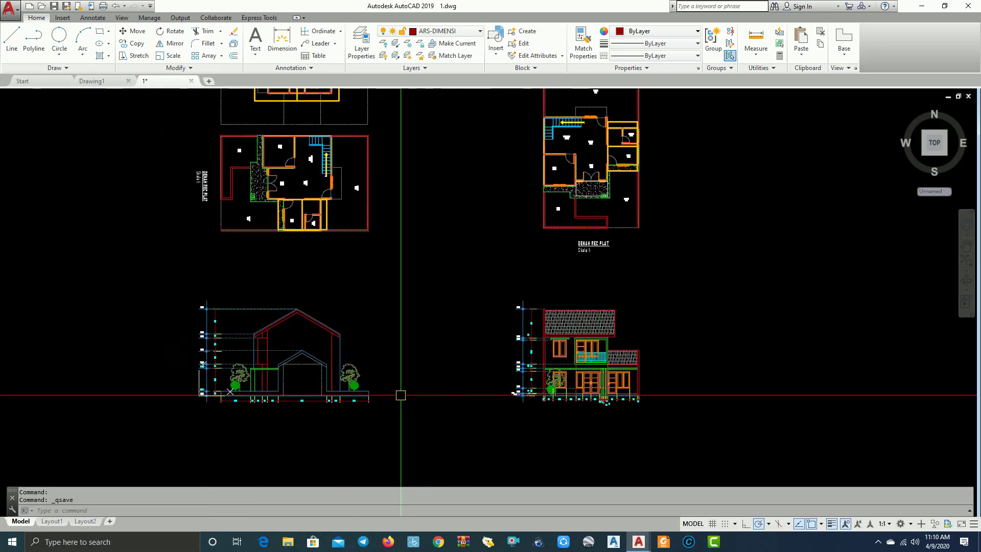
{"action": "scroll", "coordinate": [342, 388], "scroll_direction": "up", "scroll_amount": 4}
{"action": "scroll", "coordinate": [306, 373], "scroll_direction": "up", "scroll_amount": 2}
{"action": "scroll", "coordinate": [378, 368], "scroll_direction": "down", "scroll_amount": 4}
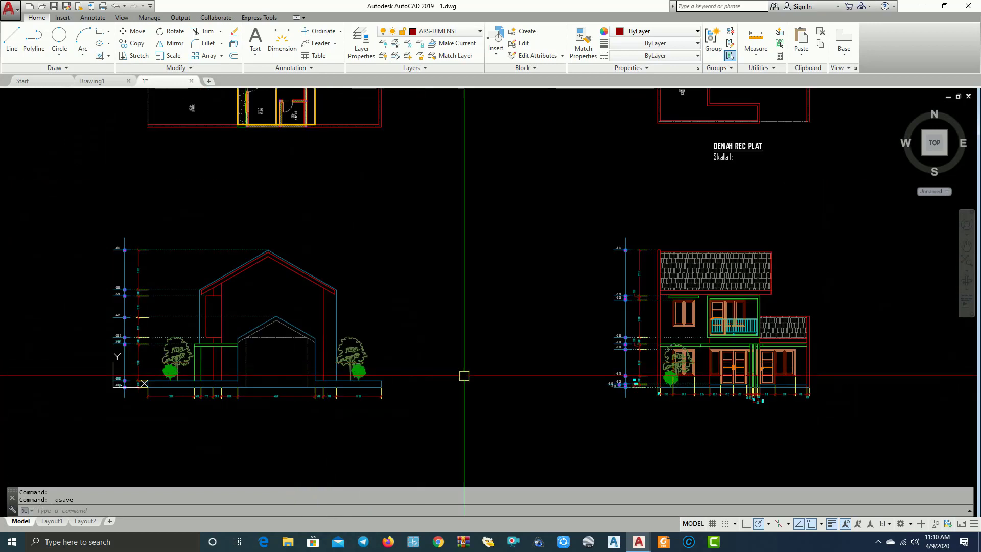
{"action": "scroll", "coordinate": [494, 389], "scroll_direction": "up", "scroll_amount": 3}
Select the left elevation's dash-dot roof and wall lines and delete them
{"action": "scroll", "coordinate": [269, 351], "scroll_direction": "up", "scroll_amount": 2}
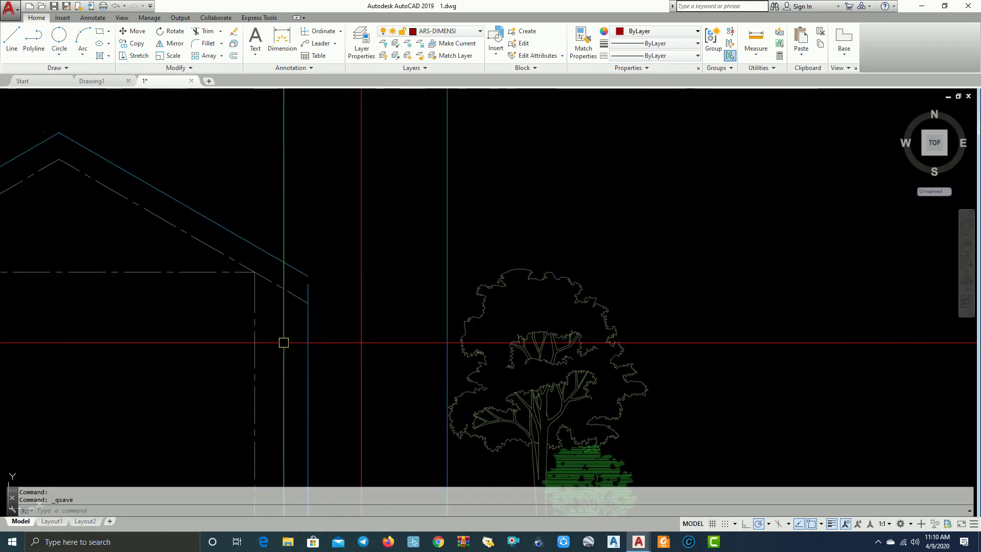
{"action": "left_click", "coordinate": [274, 329]}
{"action": "left_click", "coordinate": [236, 276]}
{"action": "left_click", "coordinate": [215, 281]}
{"action": "scroll", "coordinate": [455, 281], "scroll_direction": "down", "scroll_amount": 2}
{"action": "left_click", "coordinate": [322, 340]}
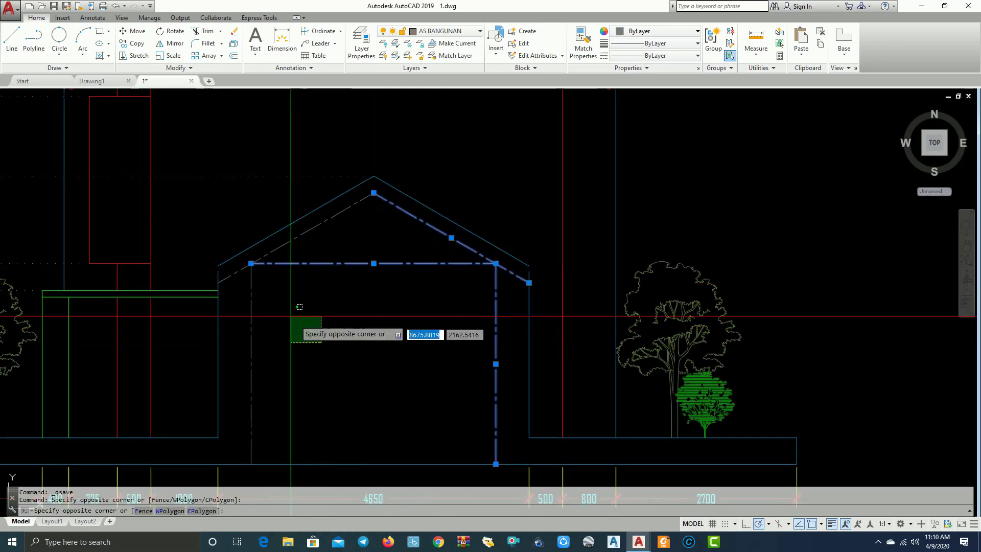
{"action": "left_click", "coordinate": [249, 271]}
{"action": "key", "text": "Delete"}
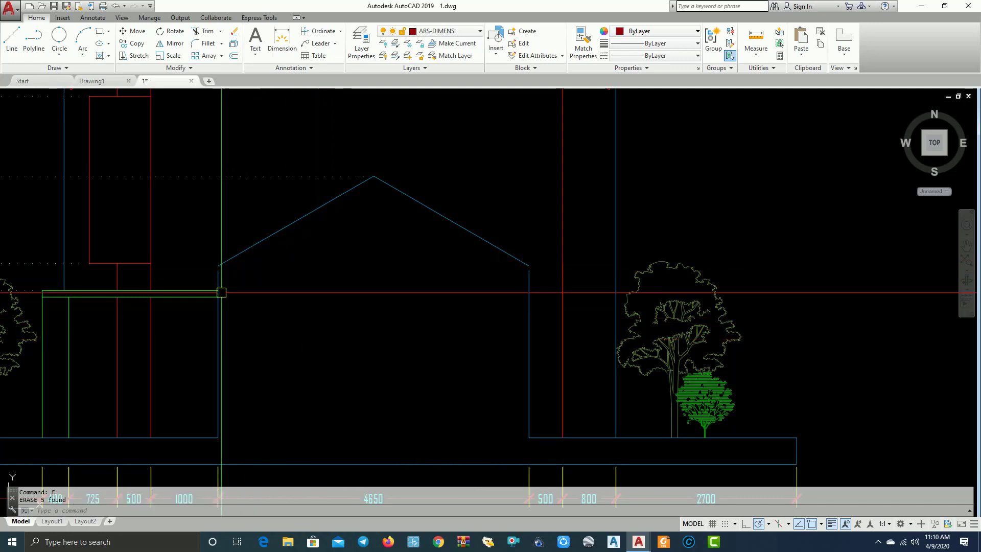
Try the top grips of the left and right walls, then cancel without stretching
{"action": "scroll", "coordinate": [225, 281], "scroll_direction": "up", "scroll_amount": 3}
{"action": "left_click", "coordinate": [229, 272]}
{"action": "left_click", "coordinate": [205, 269]}
{"action": "left_click", "coordinate": [219, 265]}
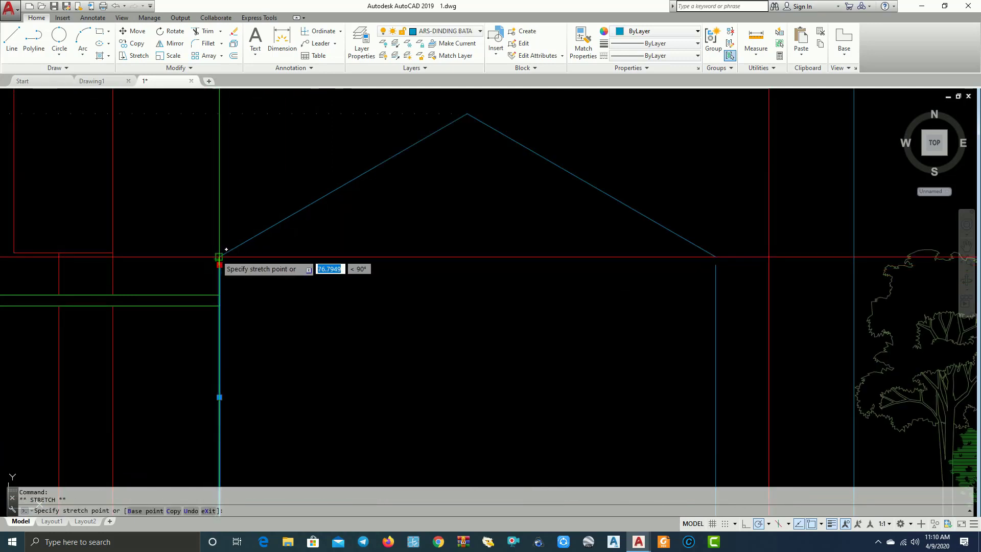
{"action": "key", "text": "Escape"}
{"action": "left_click", "coordinate": [713, 306]}
{"action": "left_click", "coordinate": [716, 268]}
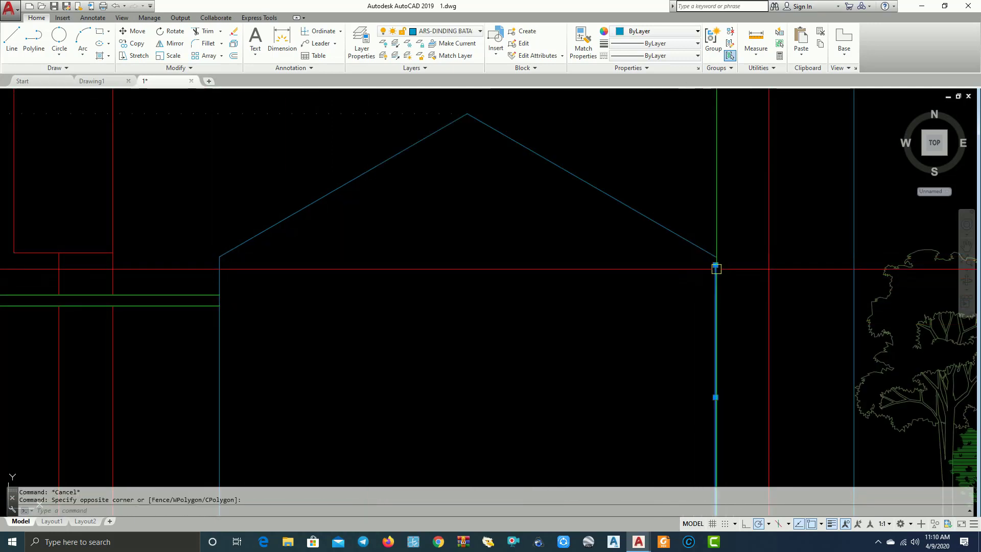
{"action": "left_click", "coordinate": [715, 265]}
{"action": "key", "text": "Down"}
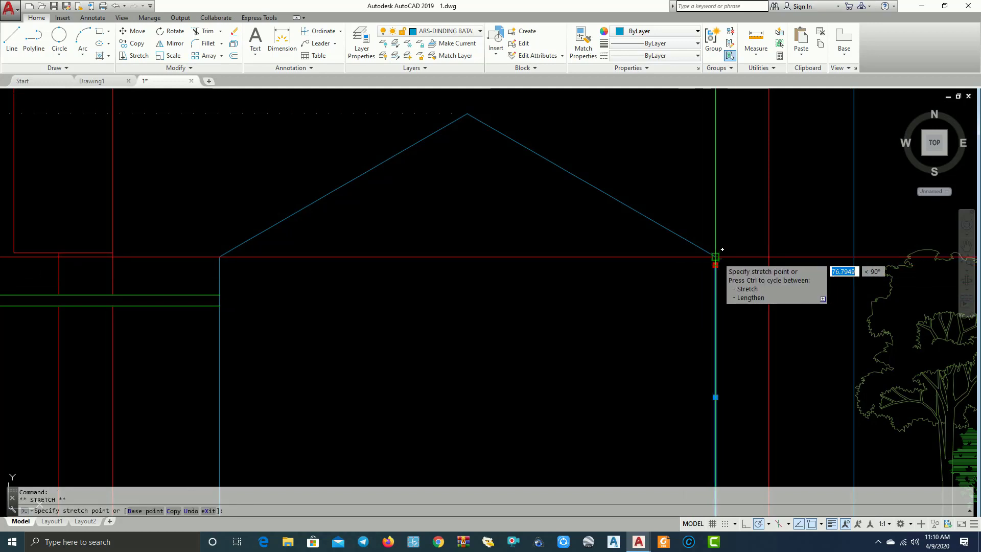
{"action": "key", "text": "Escape"}
{"action": "scroll", "coordinate": [624, 288], "scroll_direction": "down", "scroll_amount": 5}
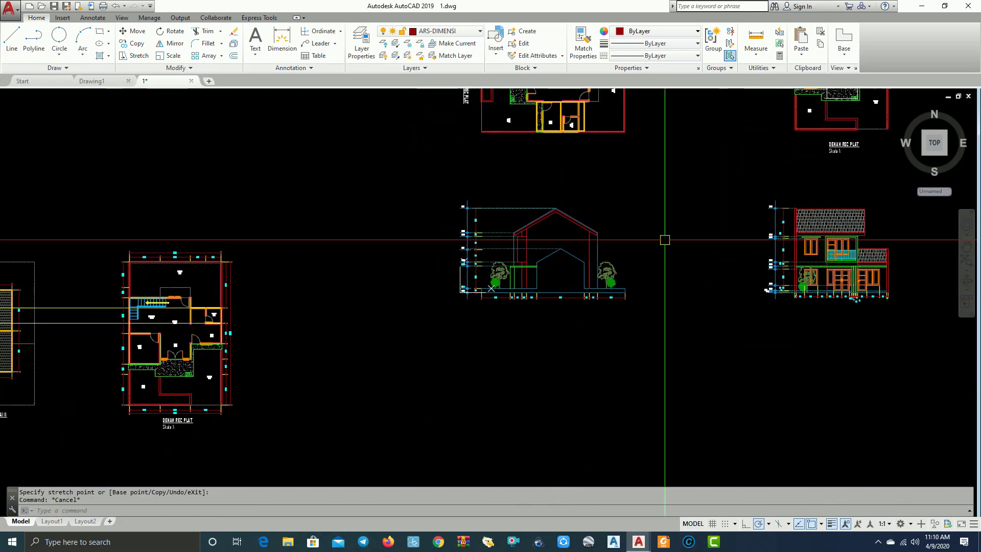
{"action": "scroll", "coordinate": [562, 280], "scroll_direction": "up", "scroll_amount": 2}
{"action": "scroll", "coordinate": [562, 281], "scroll_direction": "down", "scroll_amount": 1}
{"action": "scroll", "coordinate": [696, 324], "scroll_direction": "down", "scroll_amount": 1}
{"action": "scroll", "coordinate": [509, 324], "scroll_direction": "up", "scroll_amount": 3}
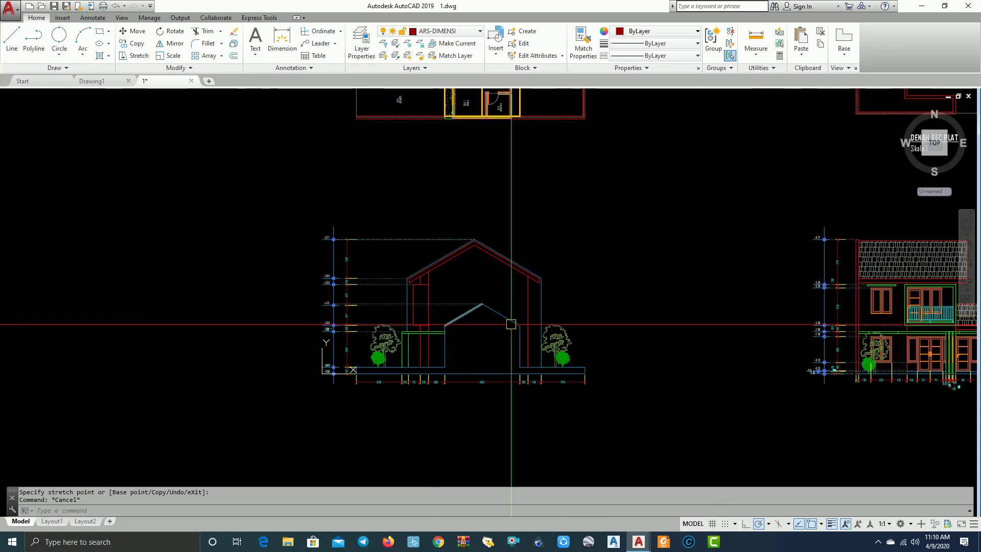
{"action": "scroll", "coordinate": [578, 348], "scroll_direction": "down", "scroll_amount": 3}
{"action": "scroll", "coordinate": [520, 357], "scroll_direction": "up", "scroll_amount": 1}
{"action": "scroll", "coordinate": [591, 355], "scroll_direction": "up", "scroll_amount": 1}
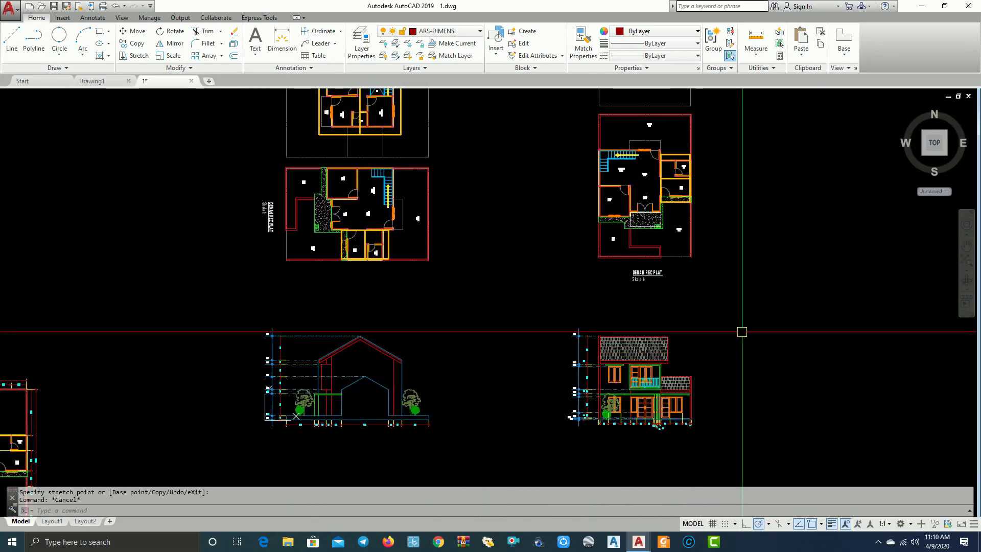
{"action": "middle_click_drag", "start_coordinate": [322, 298], "coordinate": [552, 291]}
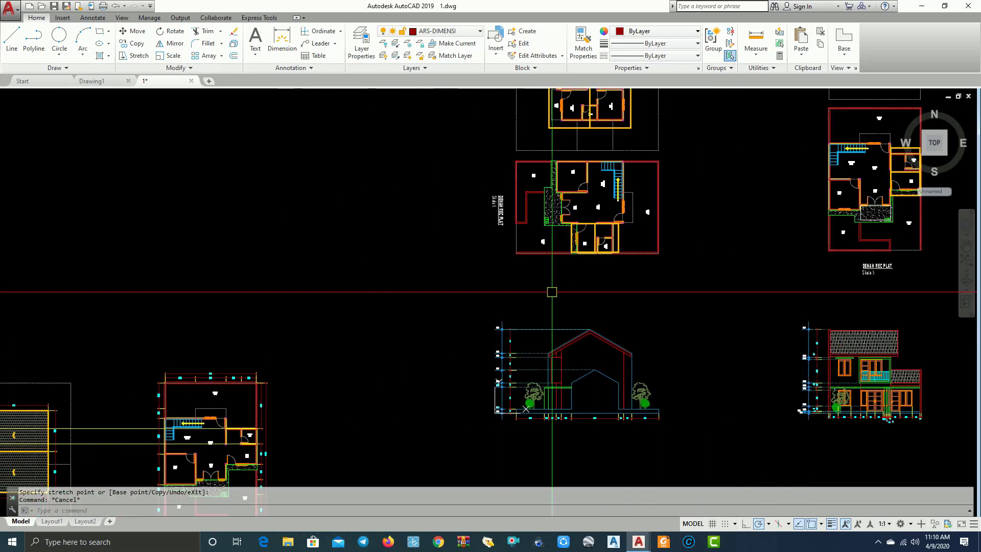
{"action": "scroll", "coordinate": [368, 291], "scroll_direction": "up", "scroll_amount": 1}
{"action": "scroll", "coordinate": [307, 414], "scroll_direction": "up", "scroll_amount": 3}
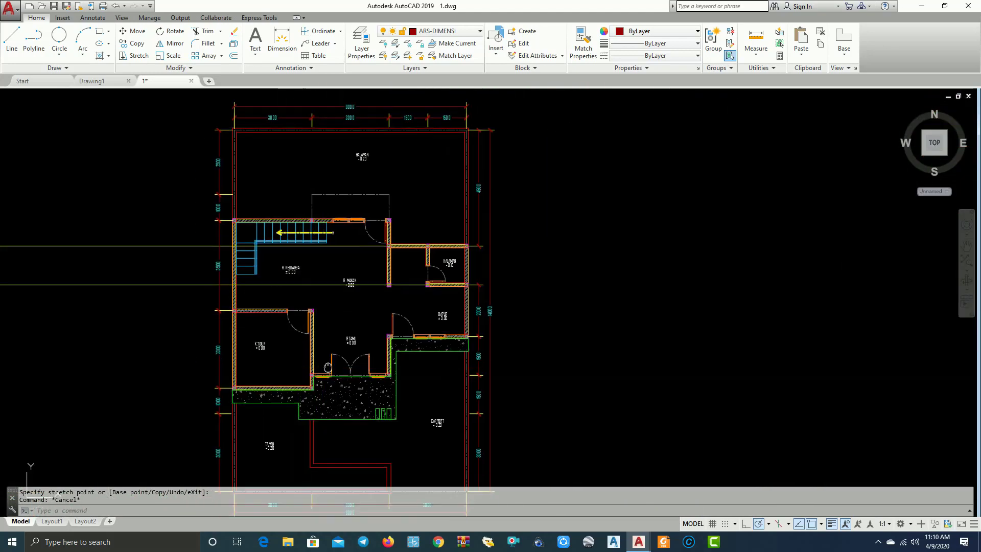
{"action": "scroll", "coordinate": [370, 340], "scroll_direction": "up", "scroll_amount": 1}
{"action": "left_click_drag", "start_coordinate": [242, 332], "coordinate": [504, 299]}
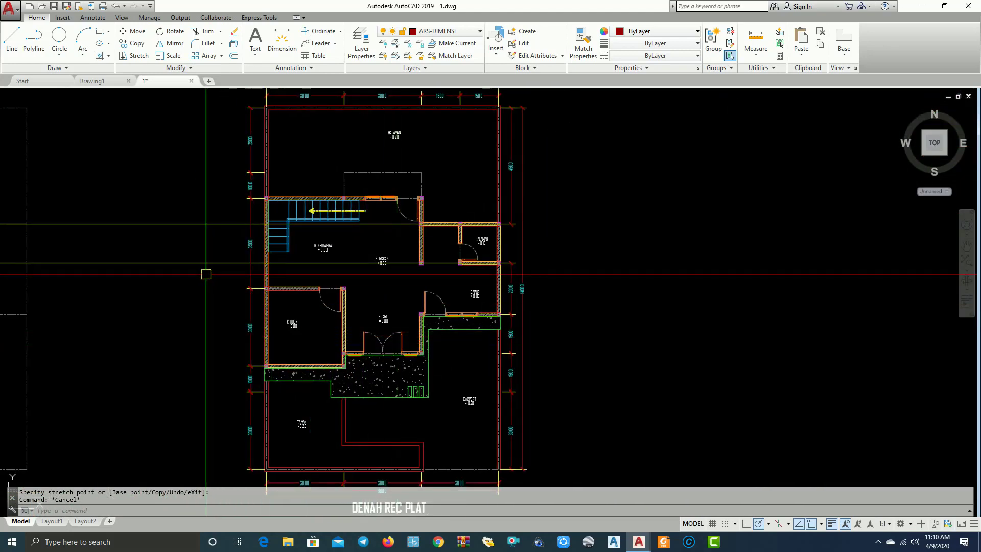
{"action": "scroll", "coordinate": [505, 299], "scroll_direction": "down", "scroll_amount": 7}
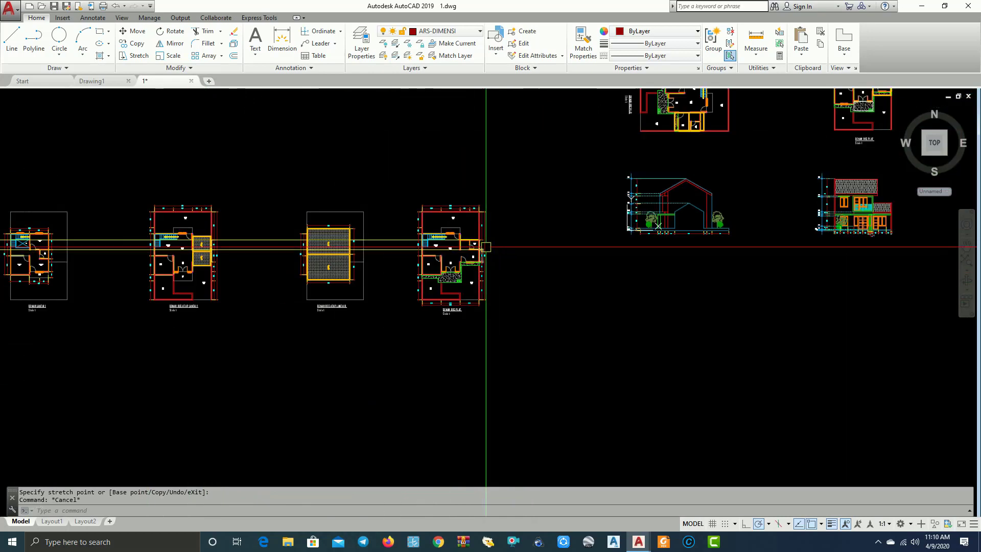
{"action": "scroll", "coordinate": [674, 203], "scroll_direction": "up", "scroll_amount": 2}
{"action": "scroll", "coordinate": [674, 203], "scroll_direction": "up", "scroll_amount": 1}
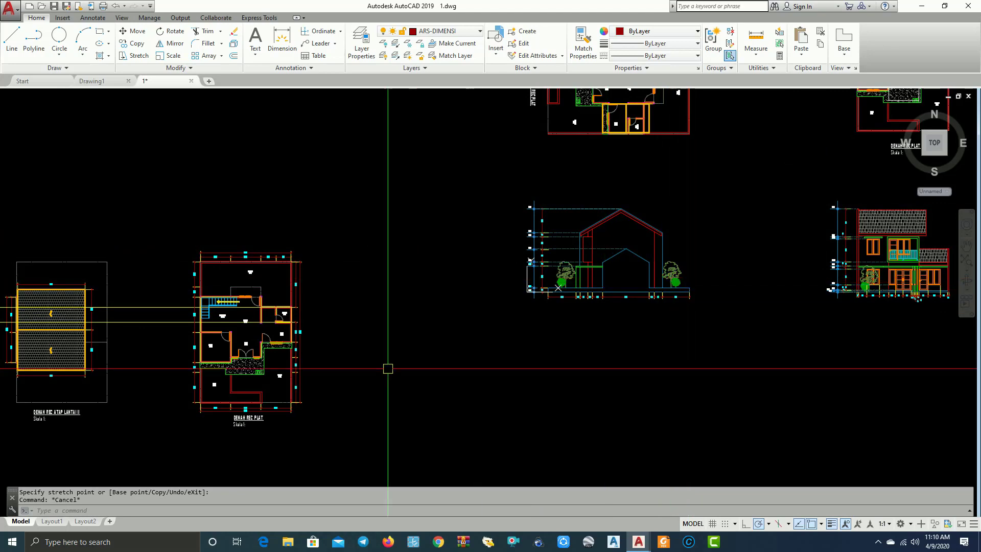
{"action": "scroll", "coordinate": [211, 354], "scroll_direction": "up", "scroll_amount": 1}
{"action": "scroll", "coordinate": [226, 306], "scroll_direction": "down", "scroll_amount": 4}
{"action": "scroll", "coordinate": [487, 285], "scroll_direction": "up", "scroll_amount": 1}
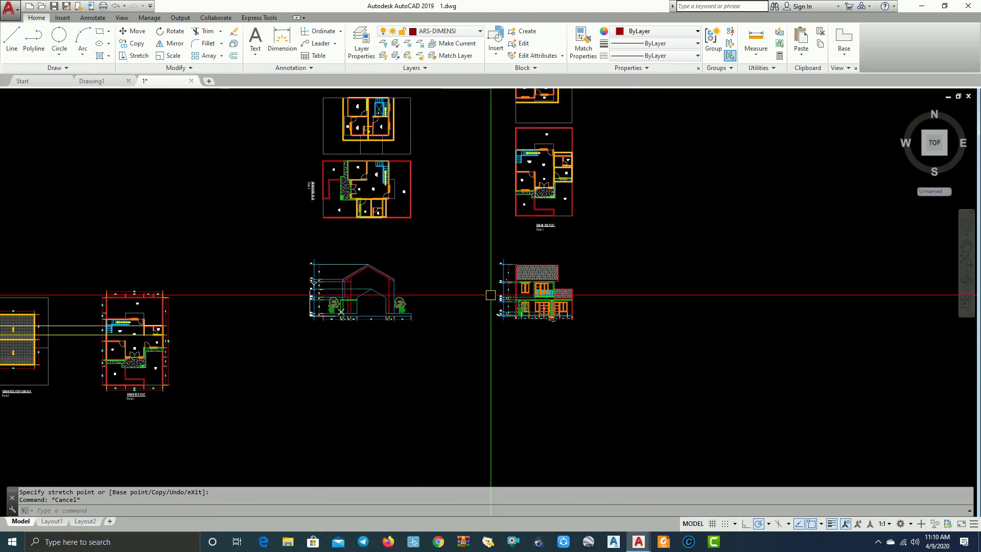
{"action": "scroll", "coordinate": [511, 350], "scroll_direction": "up", "scroll_amount": 1}
{"action": "middle_click_drag", "start_coordinate": [510, 350], "coordinate": [522, 351]}
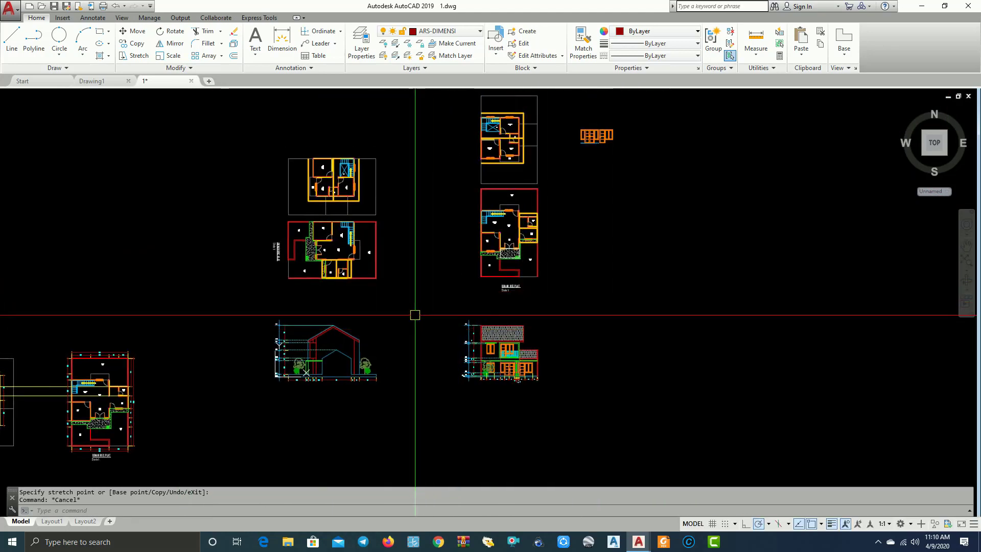
{"action": "scroll", "coordinate": [480, 301], "scroll_direction": "down", "scroll_amount": 1}
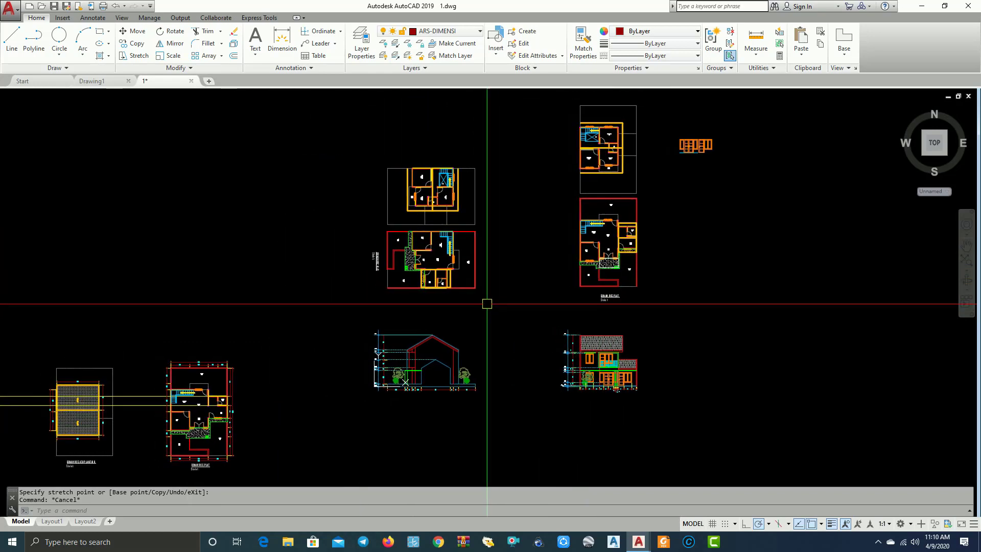
{"action": "scroll", "coordinate": [470, 292], "scroll_direction": "up", "scroll_amount": 3}
{"action": "scroll", "coordinate": [471, 291], "scroll_direction": "down", "scroll_amount": 3}
{"action": "scroll", "coordinate": [472, 292], "scroll_direction": "up", "scroll_amount": 3}
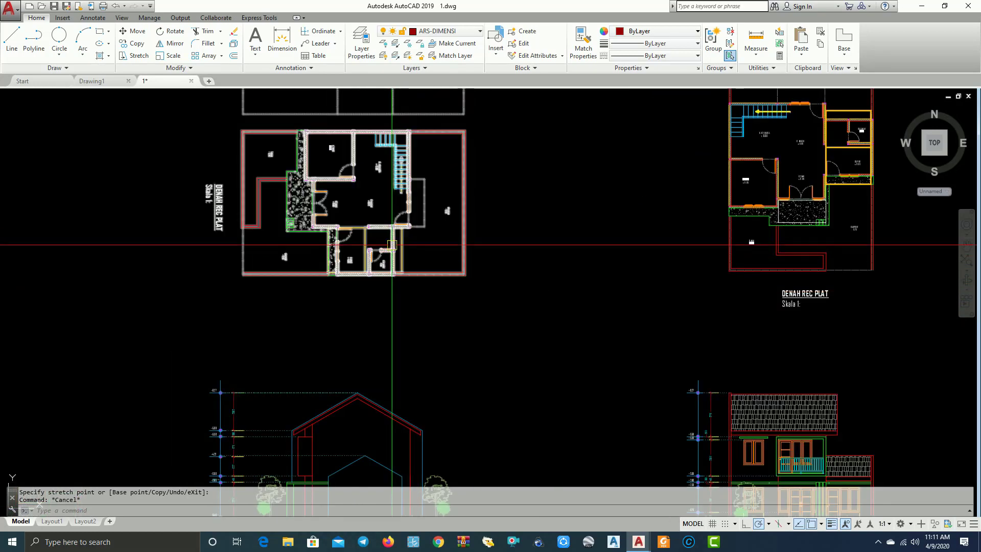
{"action": "scroll", "coordinate": [435, 281], "scroll_direction": "down", "scroll_amount": 3}
{"action": "scroll", "coordinate": [405, 273], "scroll_direction": "up", "scroll_amount": 3}
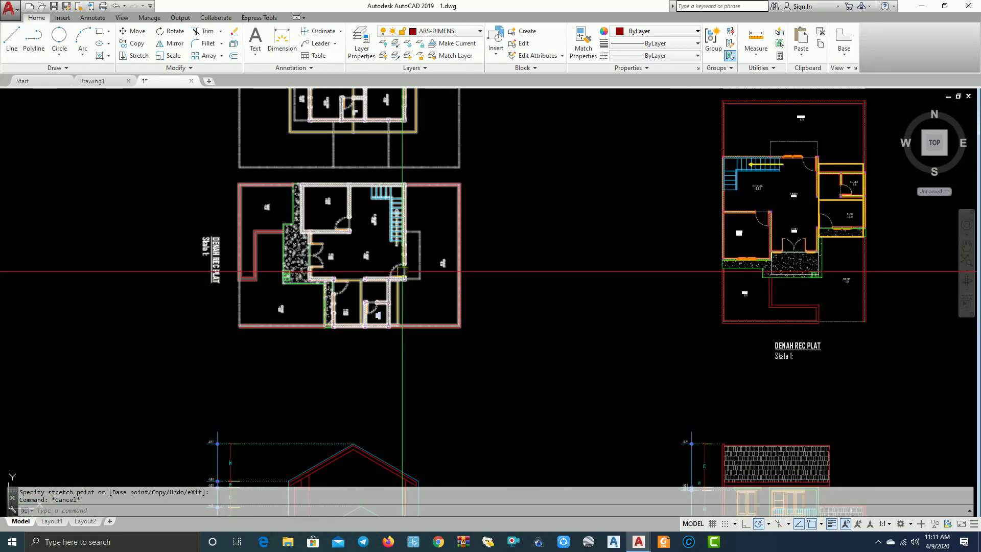
{"action": "scroll", "coordinate": [402, 271], "scroll_direction": "down", "scroll_amount": 3}
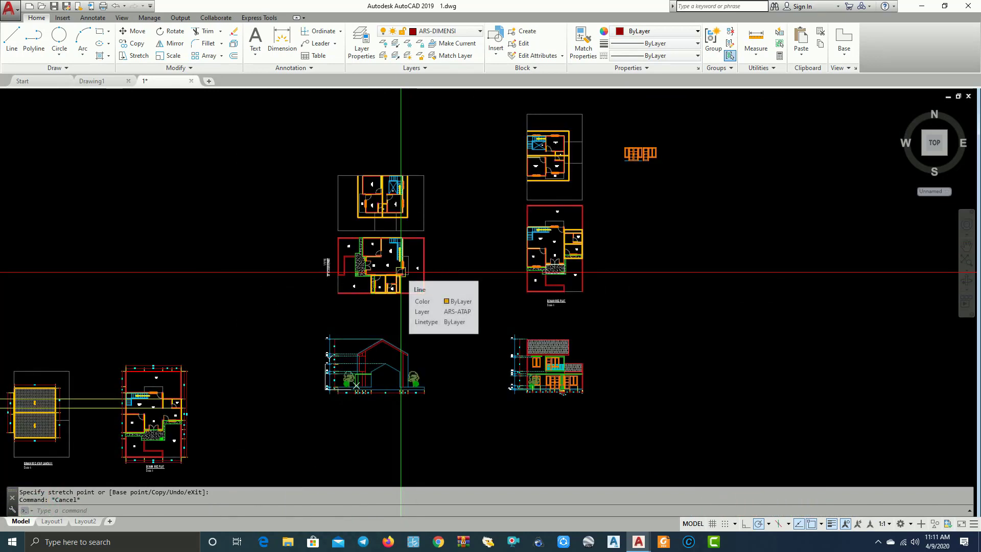
Copy both upper-left floor plans into the empty area beside the originals
{"action": "left_click_drag", "start_coordinate": [429, 299], "coordinate": [327, 172]}
{"action": "left_click", "coordinate": [134, 43]}
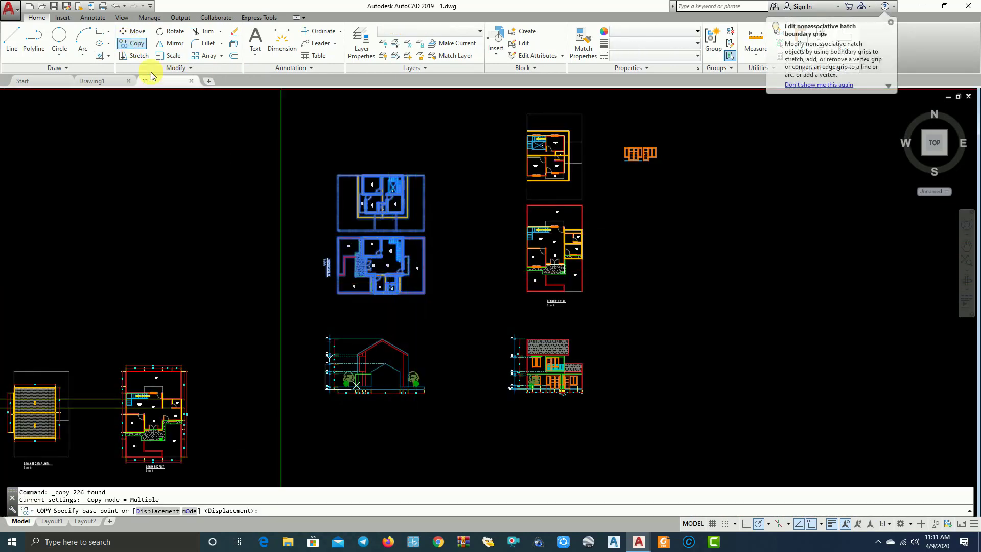
{"action": "left_click", "coordinate": [365, 255]}
{"action": "middle_click_drag", "start_coordinate": [787, 256], "coordinate": [544, 256]}
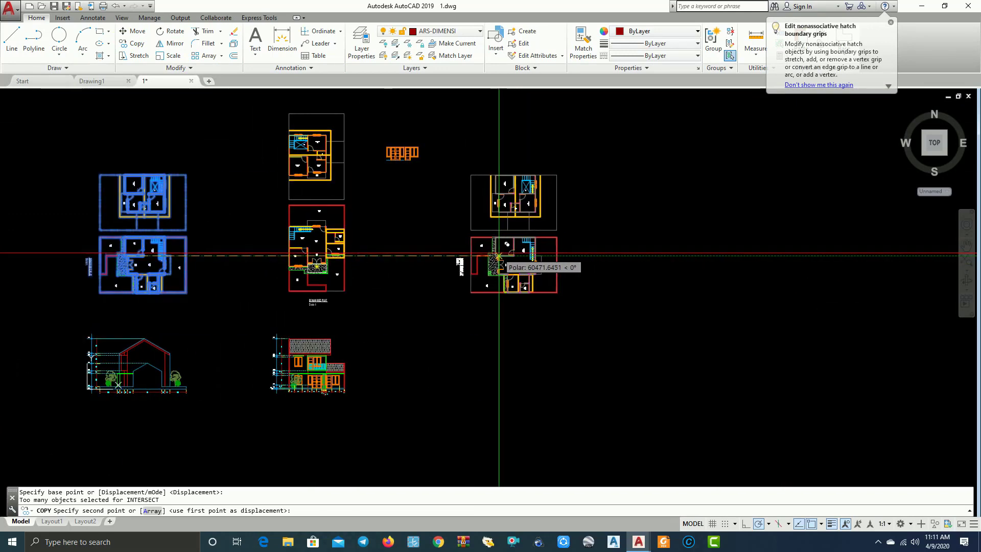
{"action": "left_click", "coordinate": [501, 256]}
{"action": "scroll", "coordinate": [588, 288], "scroll_direction": "up", "scroll_amount": 2}
{"action": "key", "text": "Escape"}
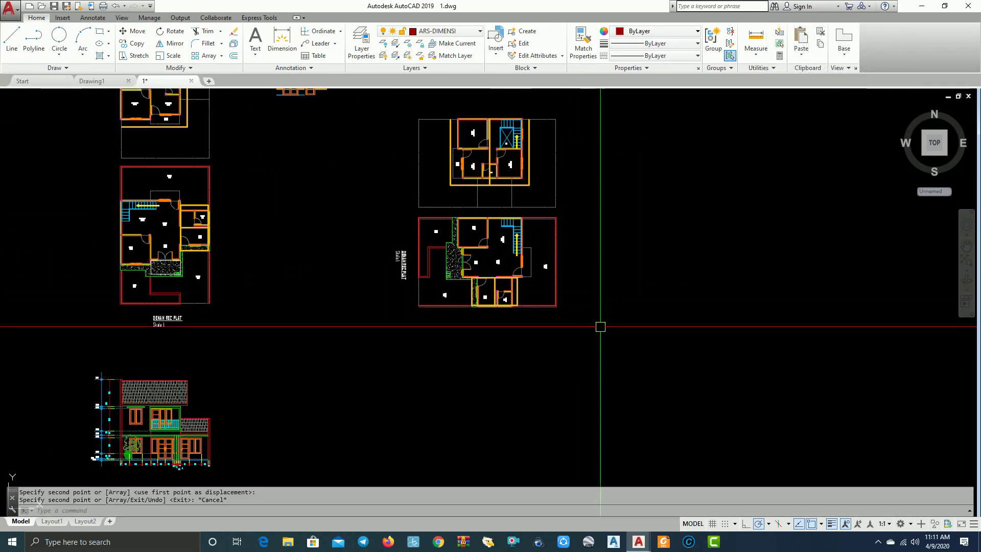
Ungroup the copied plans and group the lower-right floor plan as one unnamed group
{"action": "left_click", "coordinate": [520, 255]}
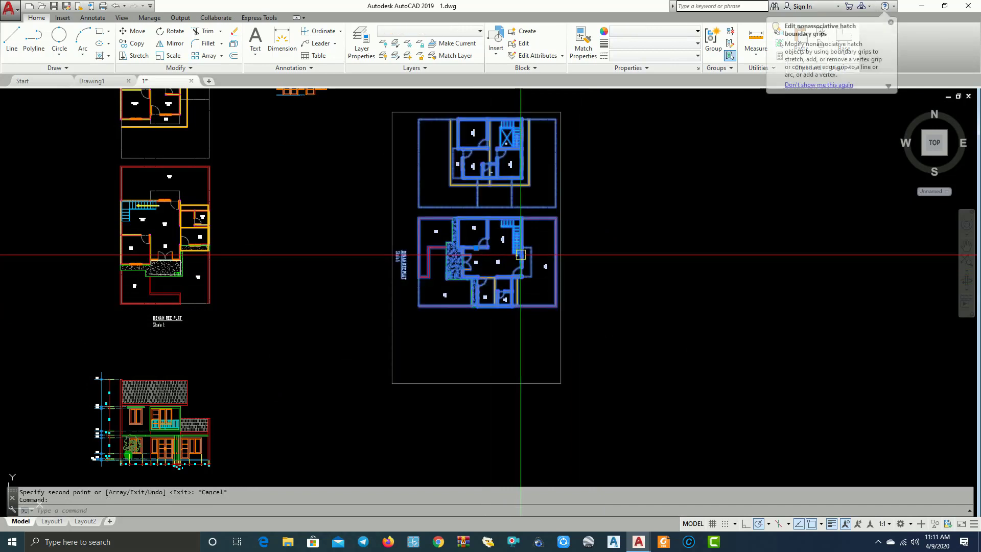
{"action": "left_click", "coordinate": [519, 253]}
{"action": "type", "text": "u"}
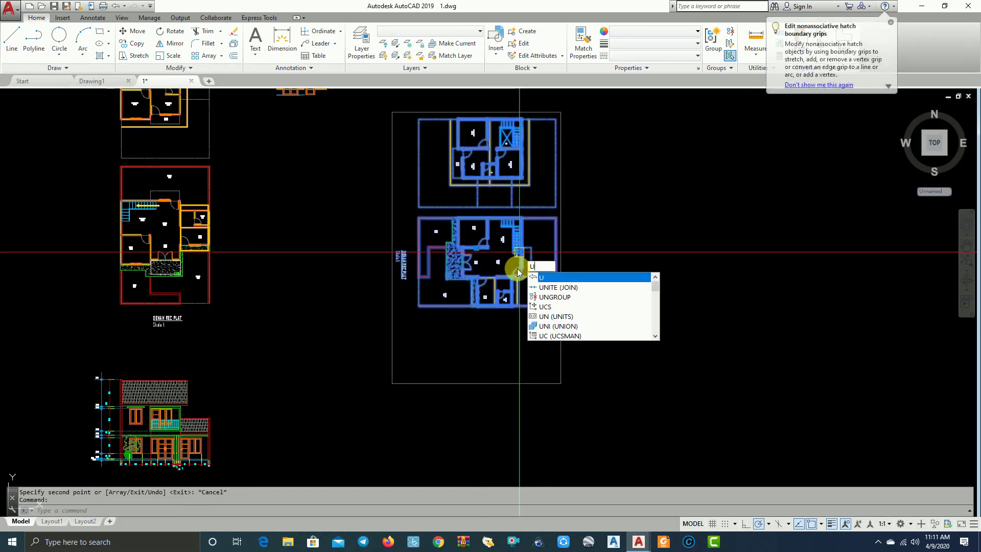
{"action": "left_click", "coordinate": [536, 297]}
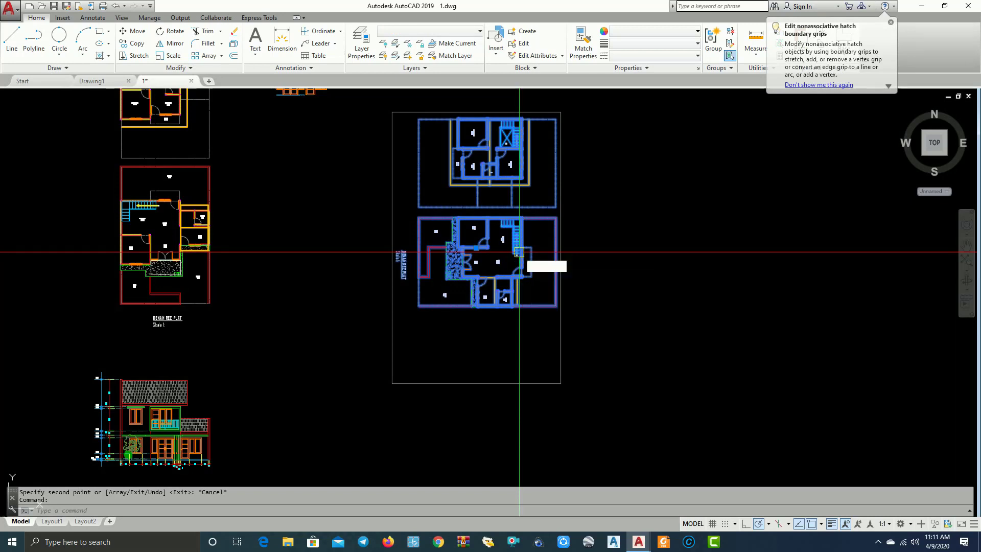
{"action": "left_click", "coordinate": [372, 211]}
{"action": "left_click", "coordinate": [618, 340]}
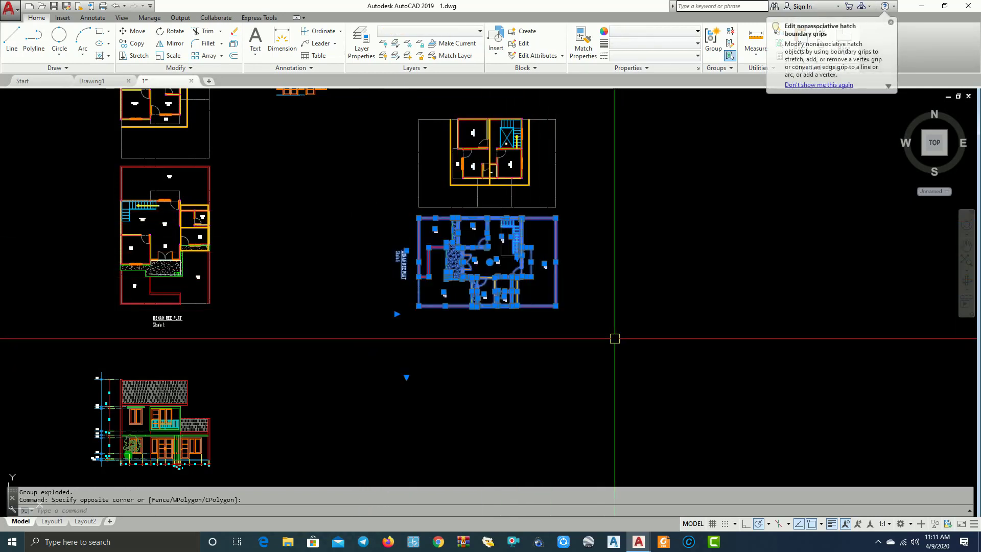
{"action": "type", "text": "g"}
{"action": "key", "text": "Return"}
Make the upper-right floor plan an unnamed group with G and check it selects as one
{"action": "left_click", "coordinate": [389, 91]}
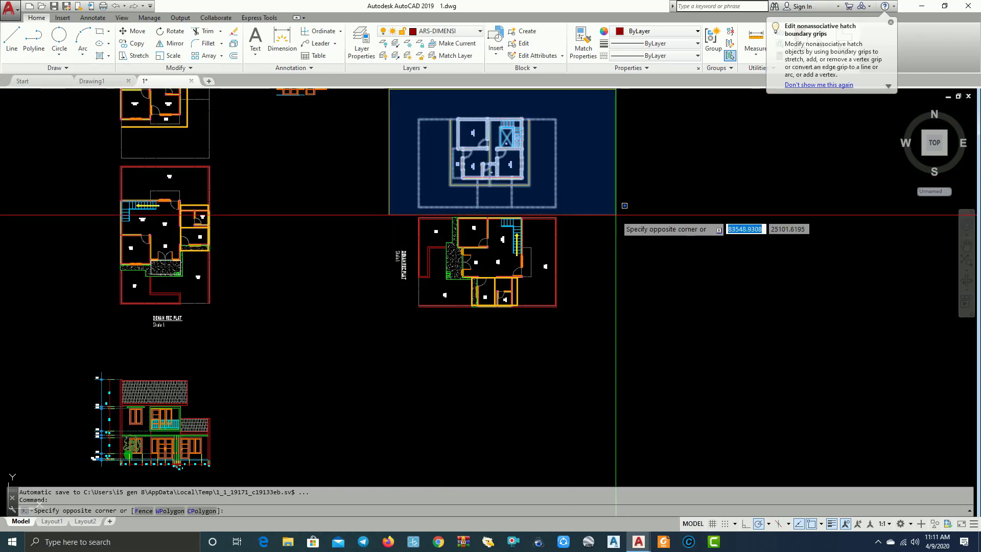
{"action": "left_click", "coordinate": [615, 213]}
{"action": "type", "text": "g"}
{"action": "key", "text": "Return"}
{"action": "left_click", "coordinate": [562, 209]}
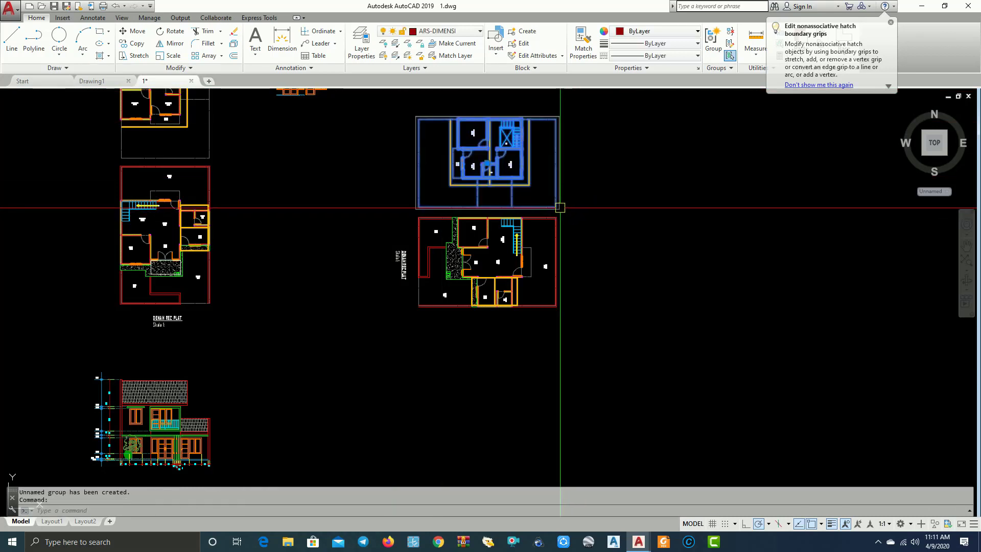
{"action": "scroll", "coordinate": [532, 198], "scroll_direction": "down", "scroll_amount": 5}
{"action": "key", "text": "Escape"}
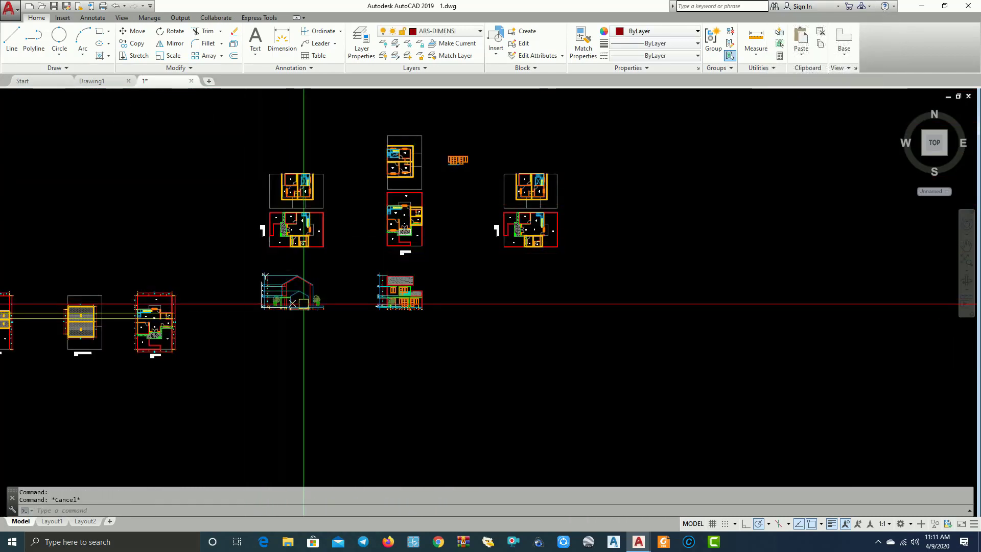
Zoom to the right-hand floor plans, test-select them as groups, then clear the selection
{"action": "scroll", "coordinate": [338, 279], "scroll_direction": "up", "scroll_amount": 3}
{"action": "scroll", "coordinate": [511, 272], "scroll_direction": "up", "scroll_amount": 2}
{"action": "middle_click_drag", "start_coordinate": [511, 272], "coordinate": [233, 271]}
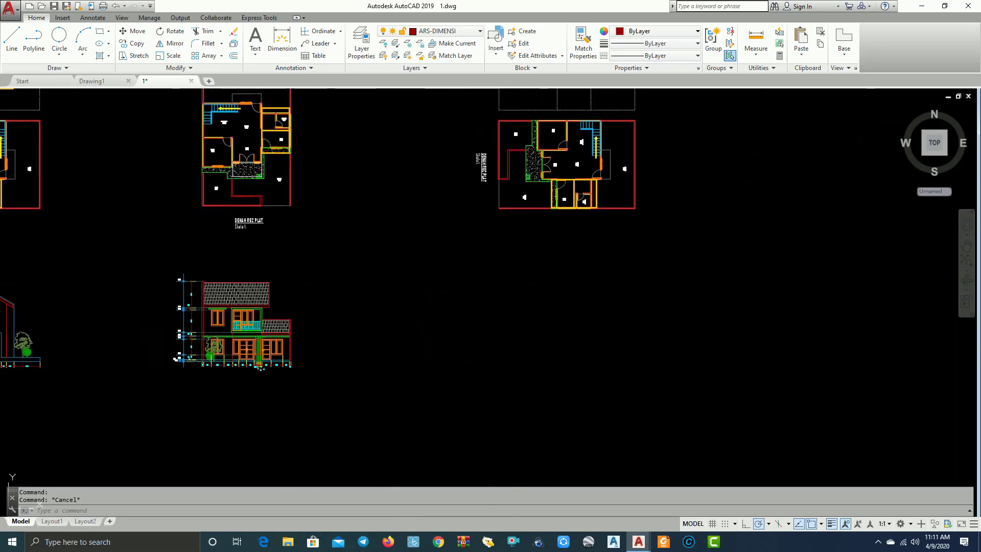
{"action": "middle_click_drag", "start_coordinate": [667, 186], "coordinate": [604, 317]}
{"action": "left_click", "coordinate": [523, 250]}
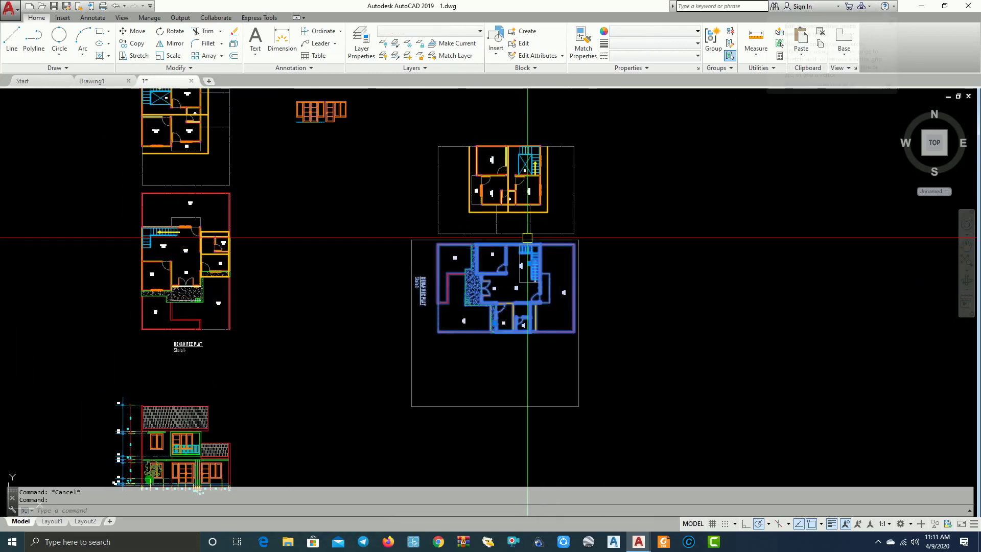
{"action": "left_click", "coordinate": [530, 233]}
{"action": "mouse_move", "coordinate": [529, 234]}
{"action": "middle_mouse_down"}
{"action": "mouse_move", "coordinate": [706, 204]}
{"action": "mouse_move", "coordinate": [833, 200]}
{"action": "mouse_move", "coordinate": [552, 197]}
{"action": "mouse_move", "coordinate": [716, 210]}
{"action": "mouse_move", "coordinate": [879, 240]}
{"action": "middle_mouse_up"}
{"action": "scroll", "coordinate": [693, 215], "scroll_direction": "down", "scroll_amount": 2}
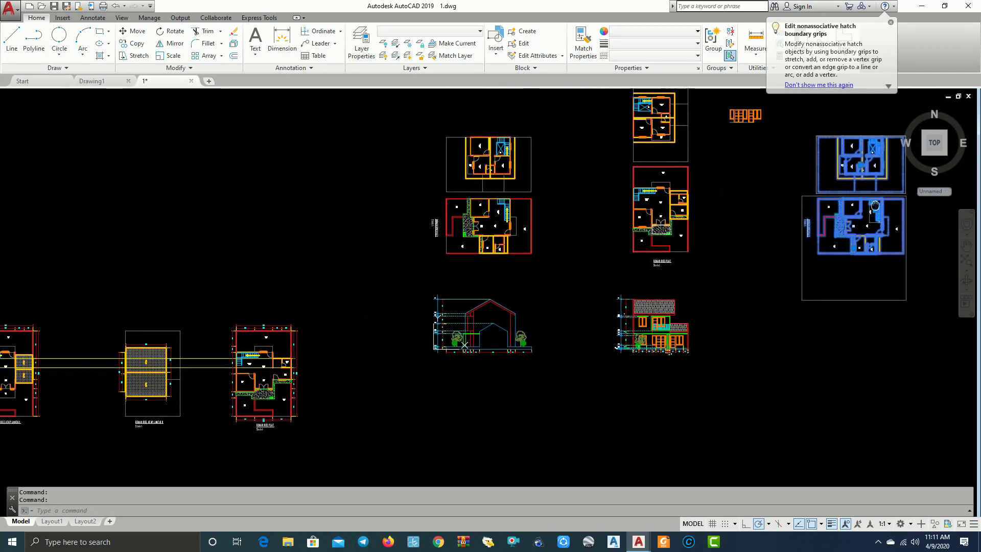
{"action": "scroll", "coordinate": [400, 294], "scroll_direction": "down", "scroll_amount": 4}
{"action": "scroll", "coordinate": [524, 251], "scroll_direction": "up", "scroll_amount": 2}
{"action": "scroll", "coordinate": [684, 208], "scroll_direction": "up", "scroll_amount": 3}
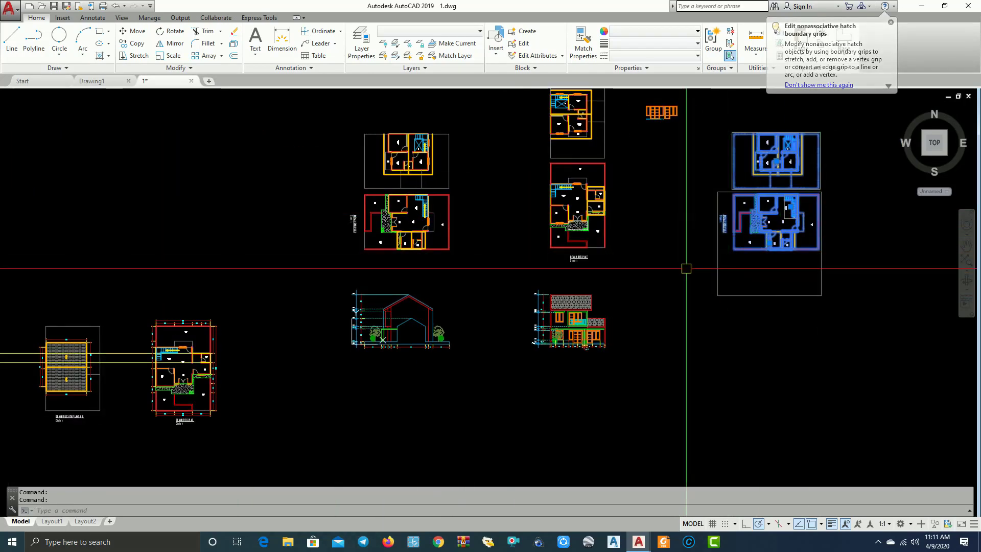
{"action": "key", "text": "Escape"}
Zoom in on the DENAH REC PLAT plan and select it as a single group
{"action": "middle_click_drag", "start_coordinate": [704, 214], "coordinate": [458, 210]}
{"action": "scroll", "coordinate": [470, 210], "scroll_direction": "up", "scroll_amount": 2}
{"action": "scroll", "coordinate": [490, 225], "scroll_direction": "up", "scroll_amount": 2}
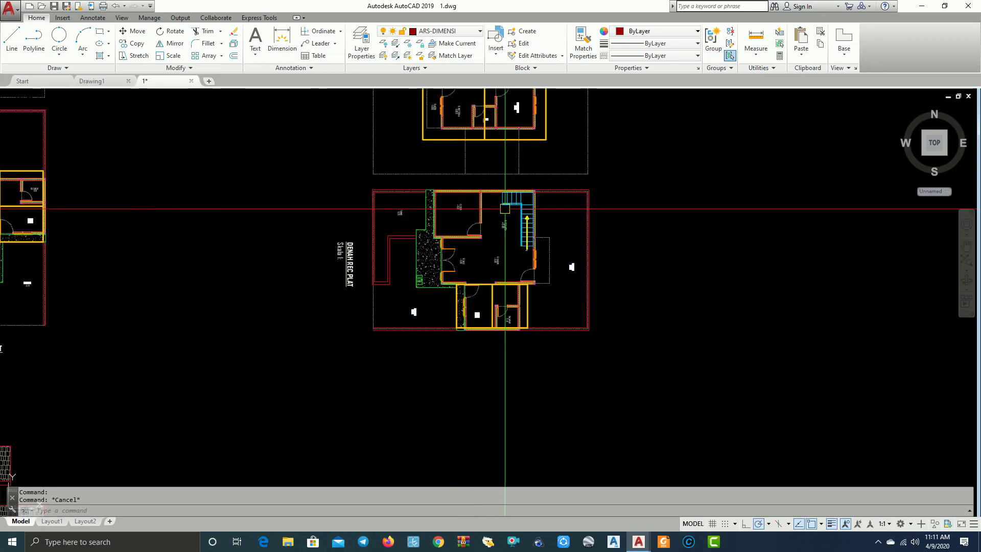
{"action": "scroll", "coordinate": [464, 270], "scroll_direction": "up", "scroll_amount": 2}
{"action": "scroll", "coordinate": [464, 241], "scroll_direction": "down", "scroll_amount": 1}
{"action": "scroll", "coordinate": [333, 252], "scroll_direction": "down", "scroll_amount": 2}
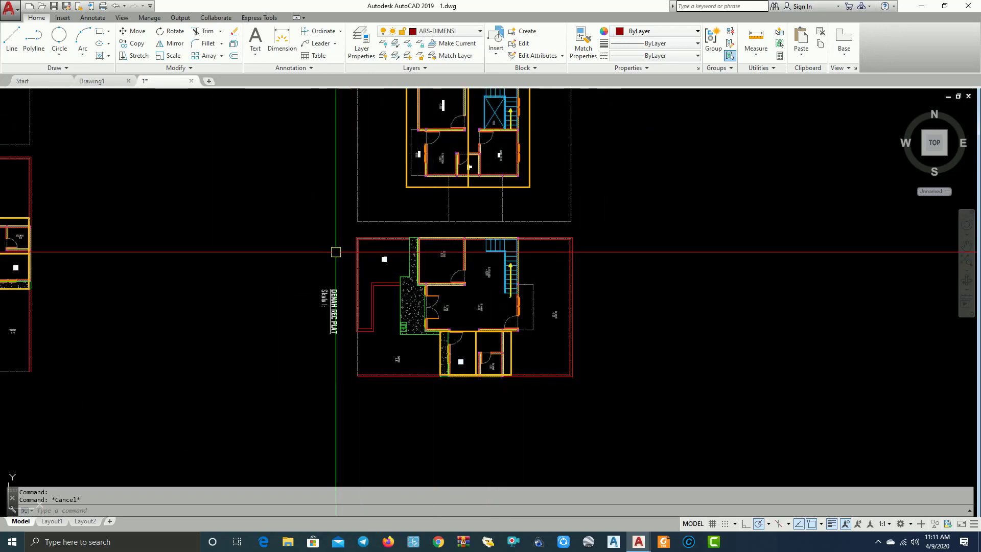
{"action": "left_click", "coordinate": [409, 243]}
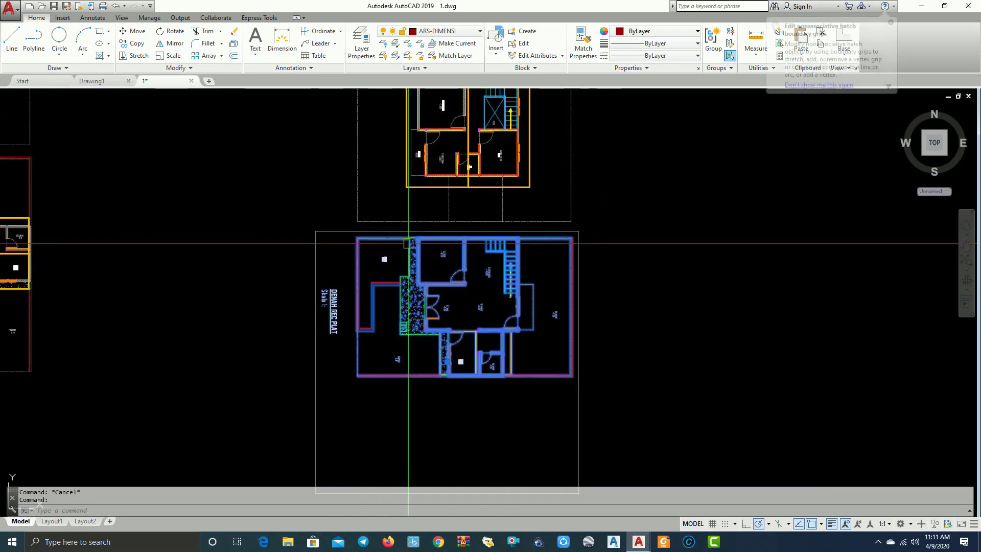
Start rotating the DENAH REC PLAT plan alone, then cancel and clear the selection
{"action": "left_click", "coordinate": [175, 33]}
{"action": "scroll", "coordinate": [480, 306], "scroll_direction": "up", "scroll_amount": 2}
{"action": "scroll", "coordinate": [480, 286], "scroll_direction": "down", "scroll_amount": 2}
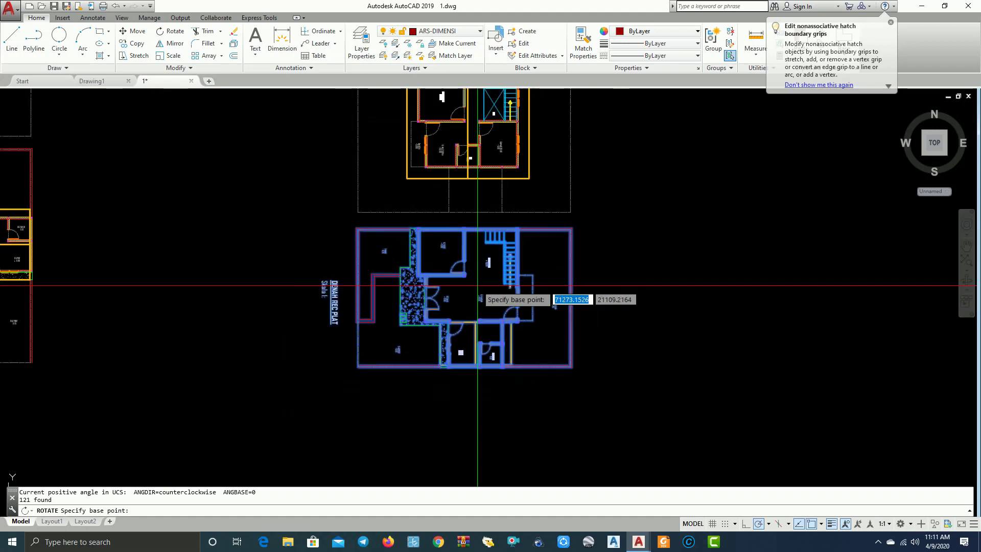
{"action": "scroll", "coordinate": [474, 276], "scroll_direction": "down", "scroll_amount": 2}
{"action": "scroll", "coordinate": [470, 278], "scroll_direction": "down", "scroll_amount": 1}
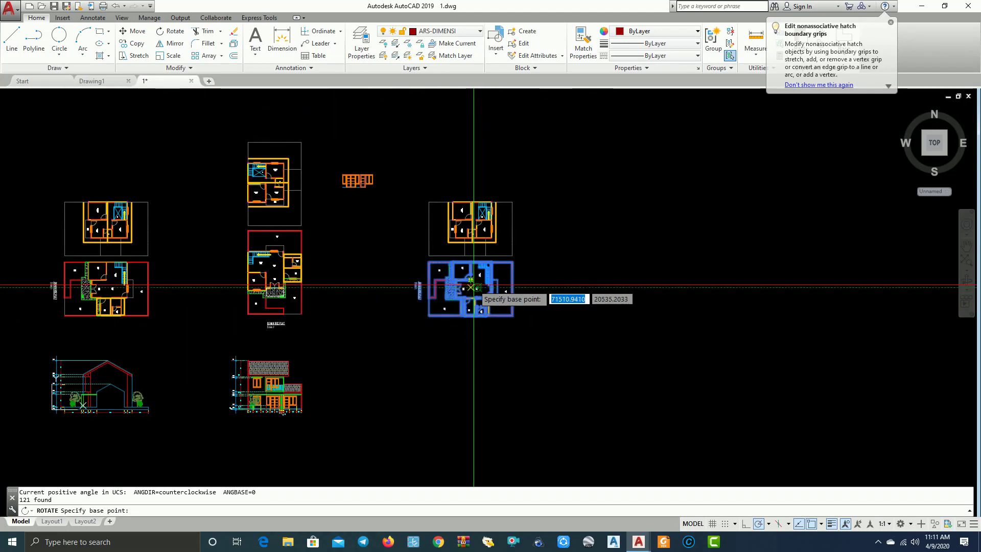
{"action": "key", "text": "Escape"}
Rotate both right-hand floor plans 90° about their shared centre
{"action": "left_click", "coordinate": [405, 171]}
{"action": "left_click", "coordinate": [513, 319]}
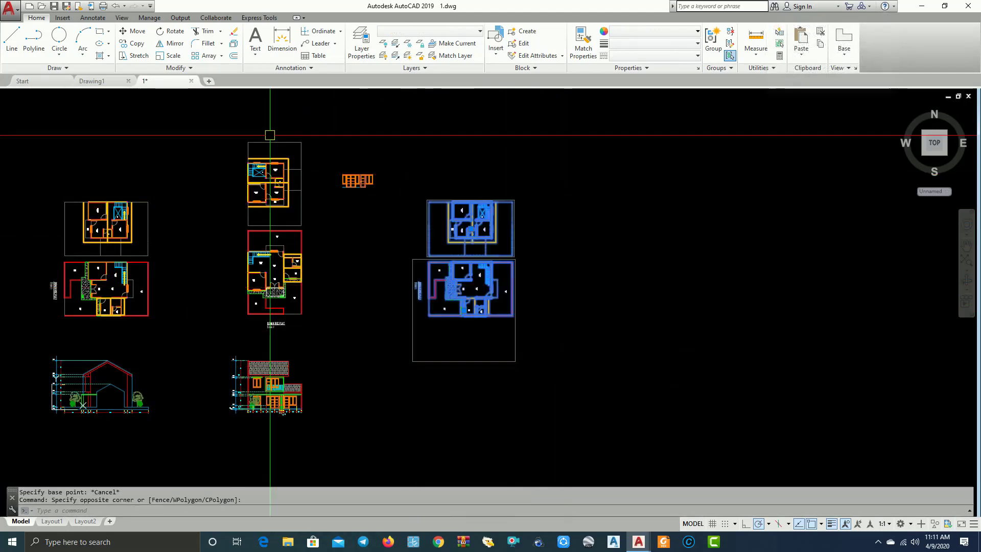
{"action": "left_click", "coordinate": [175, 31]}
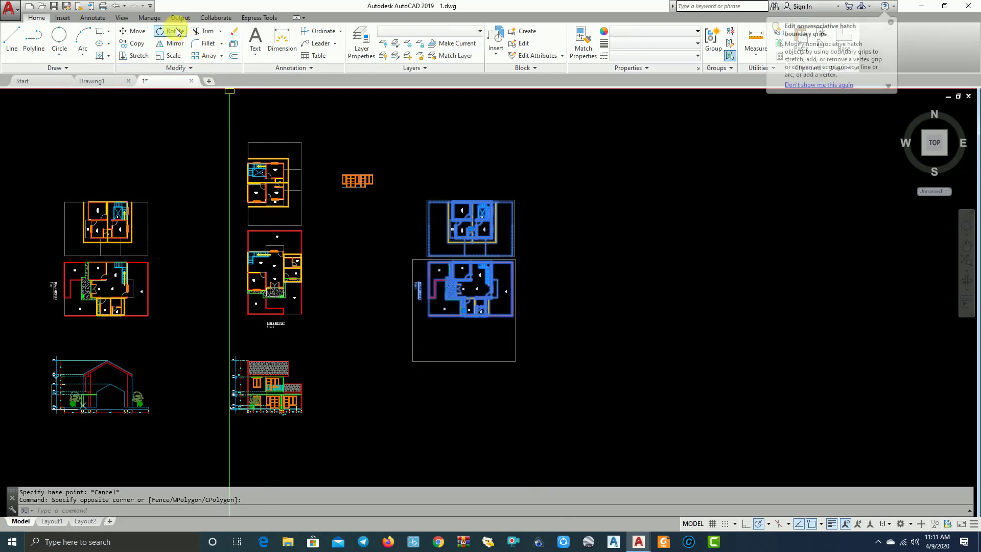
{"action": "left_click", "coordinate": [469, 280]}
{"action": "left_click", "coordinate": [470, 169]}
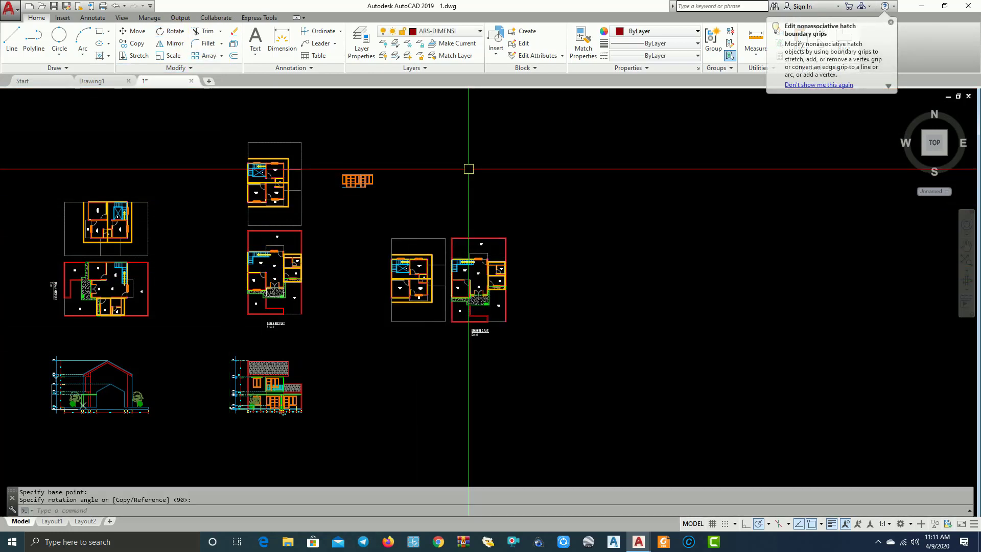
{"action": "scroll", "coordinate": [542, 302], "scroll_direction": "up", "scroll_amount": 4}
Move the DENAH REC PLAT plan further to the right
{"action": "left_click", "coordinate": [482, 332]}
{"action": "left_click", "coordinate": [312, 138]}
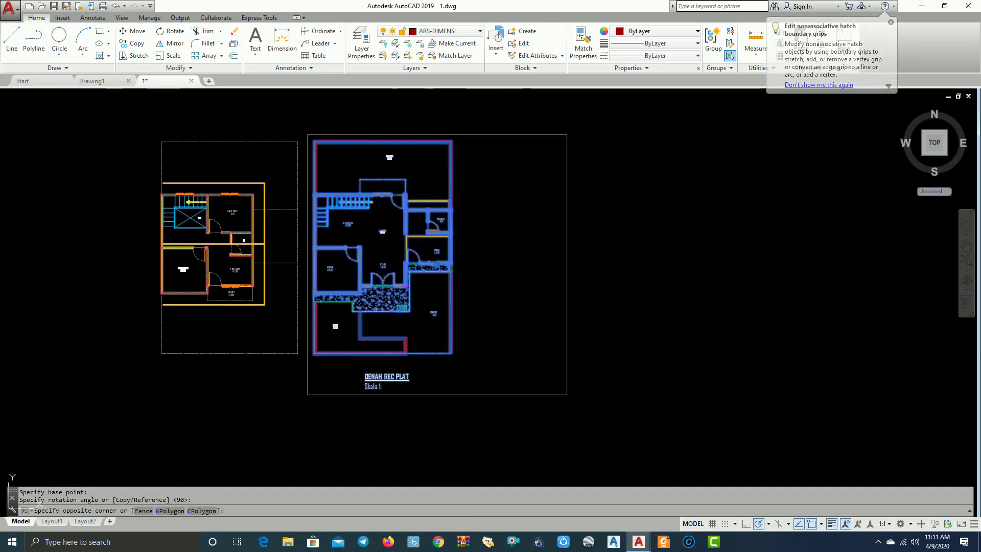
{"action": "type", "text": "m"}
{"action": "key", "text": "space"}
{"action": "left_click", "coordinate": [495, 381]}
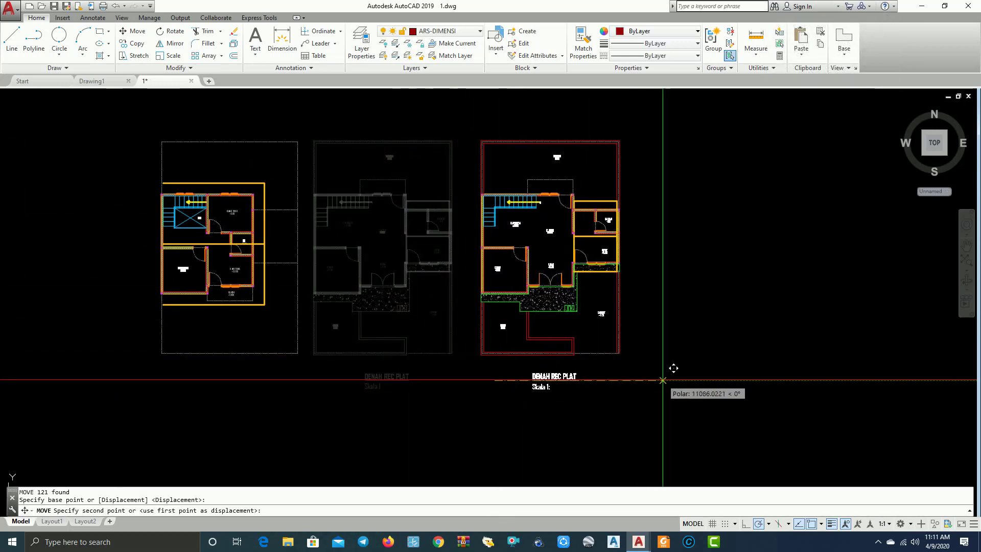
{"action": "left_click", "coordinate": [665, 381]}
{"action": "middle_click_drag", "start_coordinate": [664, 379], "coordinate": [616, 378]}
Rotate the moved plan another 90° about its centre
{"action": "left_click", "coordinate": [375, 128]}
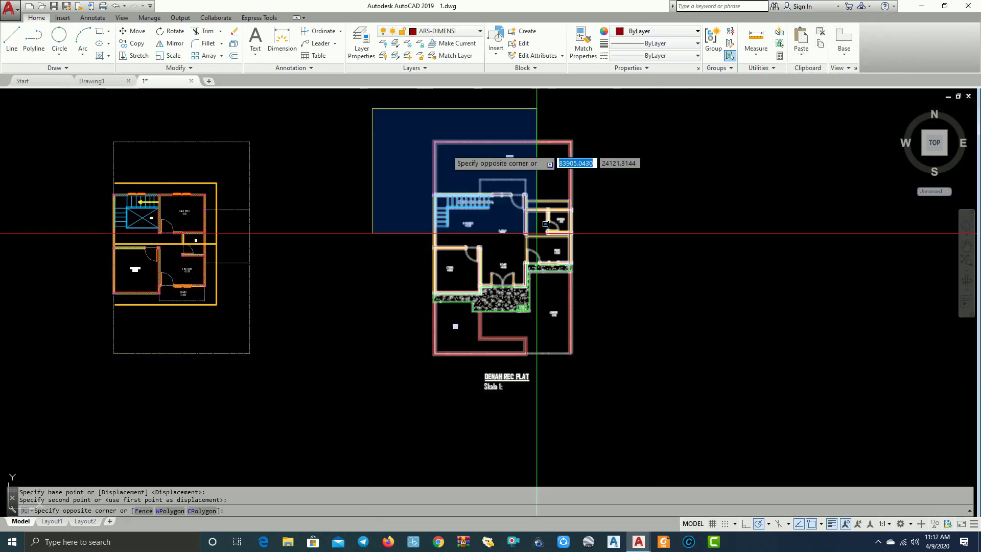
{"action": "left_click", "coordinate": [613, 402]}
{"action": "left_click", "coordinate": [172, 31]}
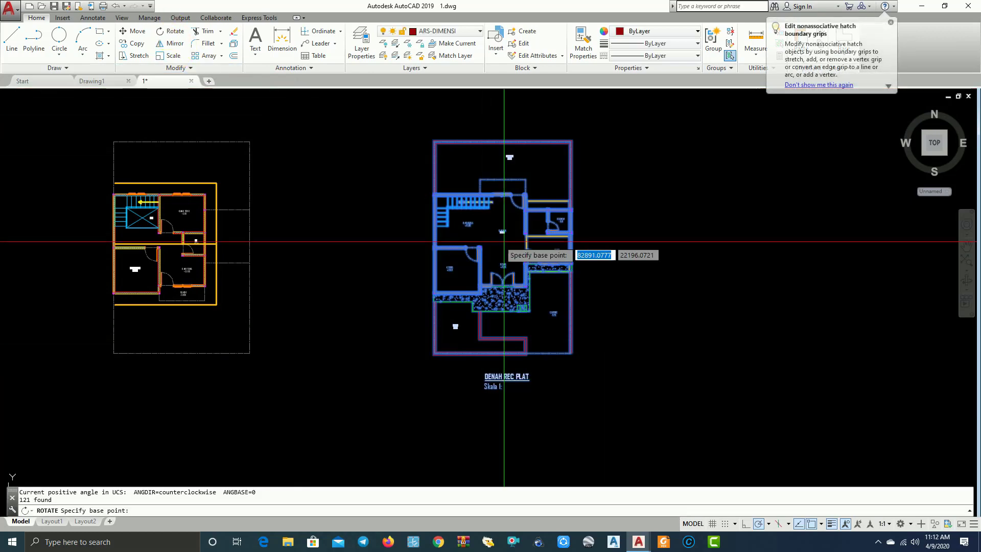
{"action": "left_click", "coordinate": [503, 256]}
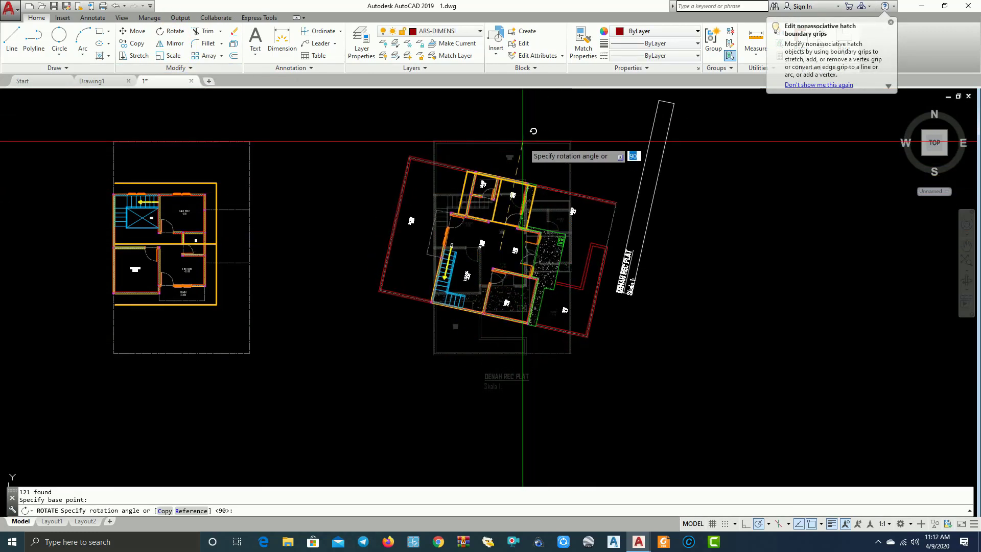
{"action": "left_click", "coordinate": [500, 112]}
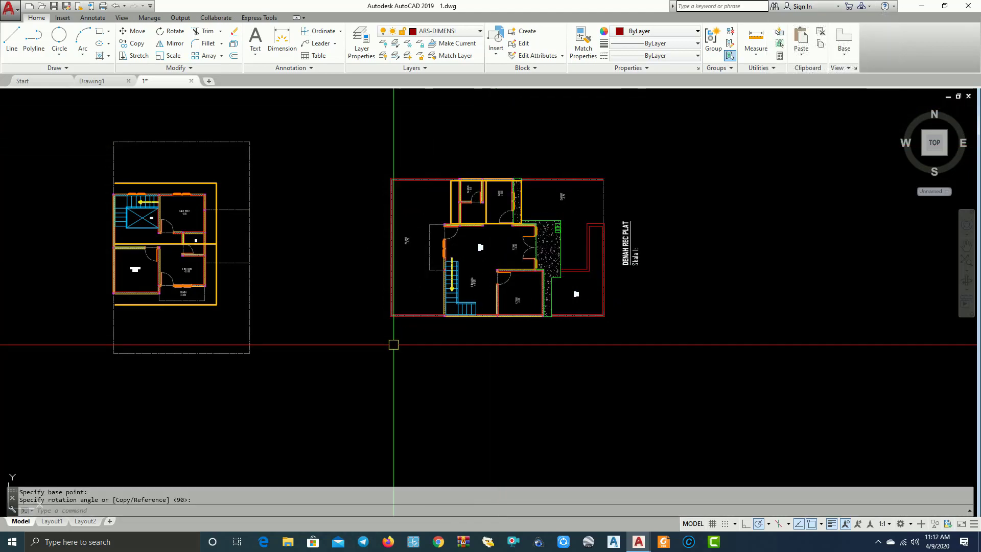
{"action": "scroll", "coordinate": [547, 319], "scroll_direction": "up", "scroll_amount": 2}
Rotate the middle plan's 105 objects 90° about its midpoint to match DENAH REC PLAT
{"action": "scroll", "coordinate": [544, 329], "scroll_direction": "down", "scroll_amount": 2}
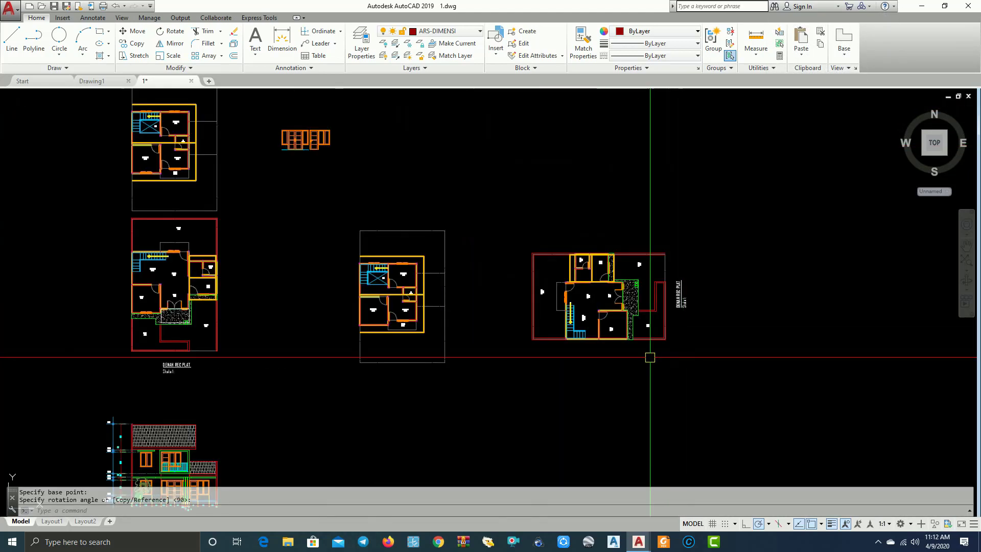
{"action": "left_click", "coordinate": [308, 184]}
{"action": "left_click", "coordinate": [458, 398]}
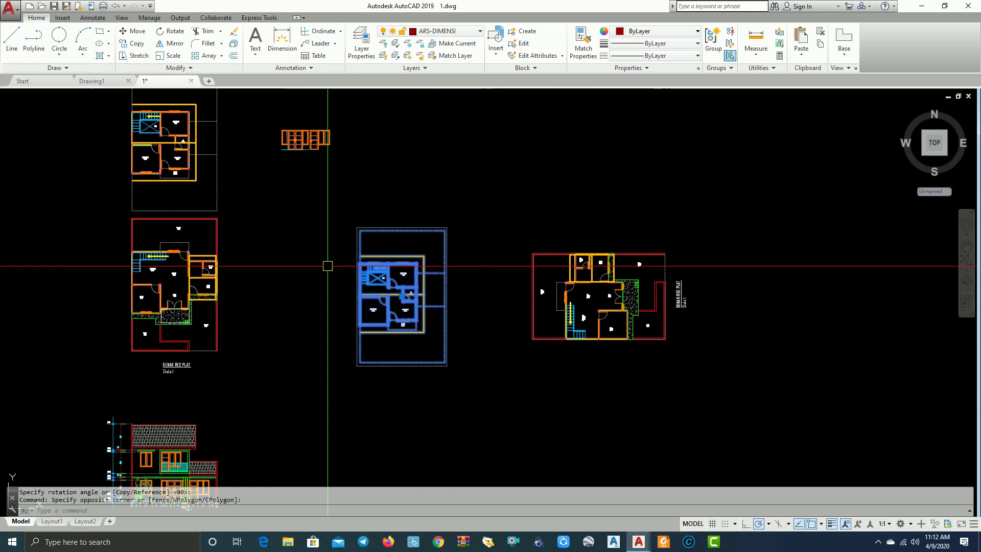
{"action": "left_click", "coordinate": [171, 31]}
{"action": "scroll", "coordinate": [386, 301], "scroll_direction": "up", "scroll_amount": 2}
{"action": "left_click", "coordinate": [386, 296]}
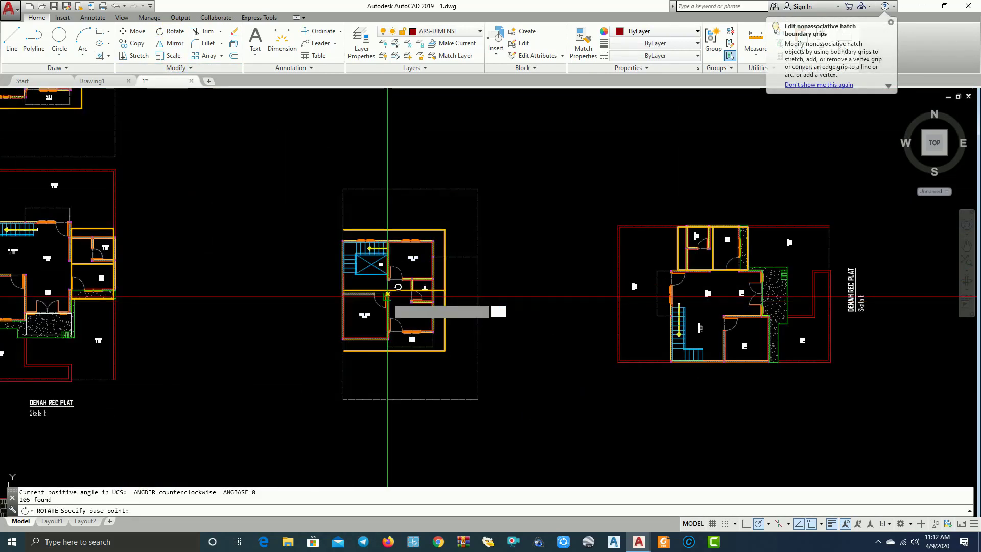
{"action": "left_click", "coordinate": [386, 140]}
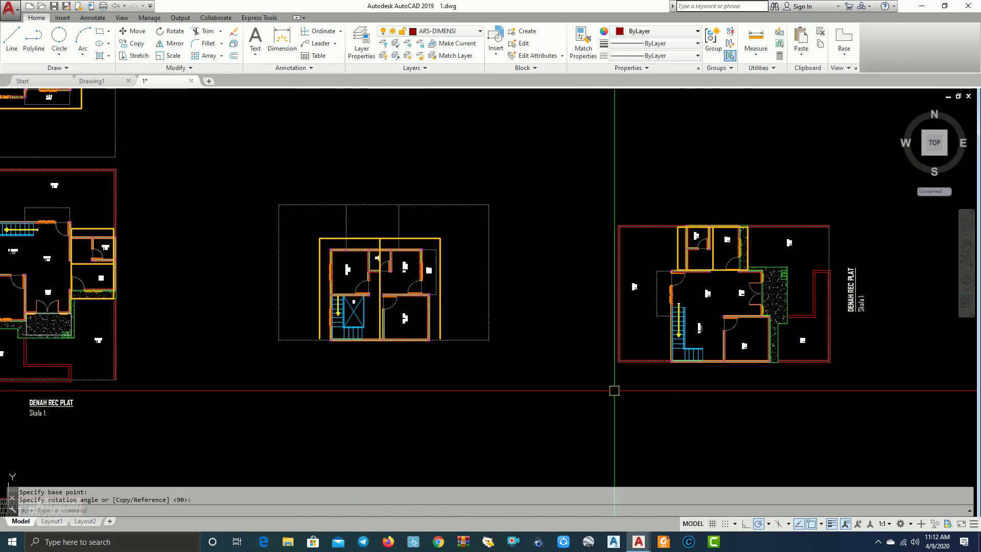
{"action": "middle_click_drag", "start_coordinate": [865, 438], "coordinate": [759, 469]}
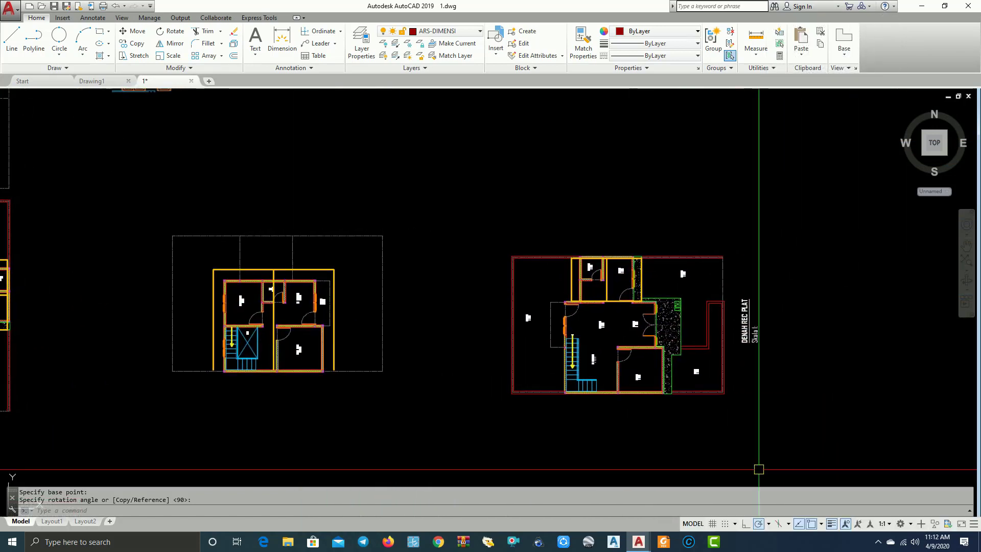
{"action": "scroll", "coordinate": [409, 368], "scroll_direction": "down", "scroll_amount": 4}
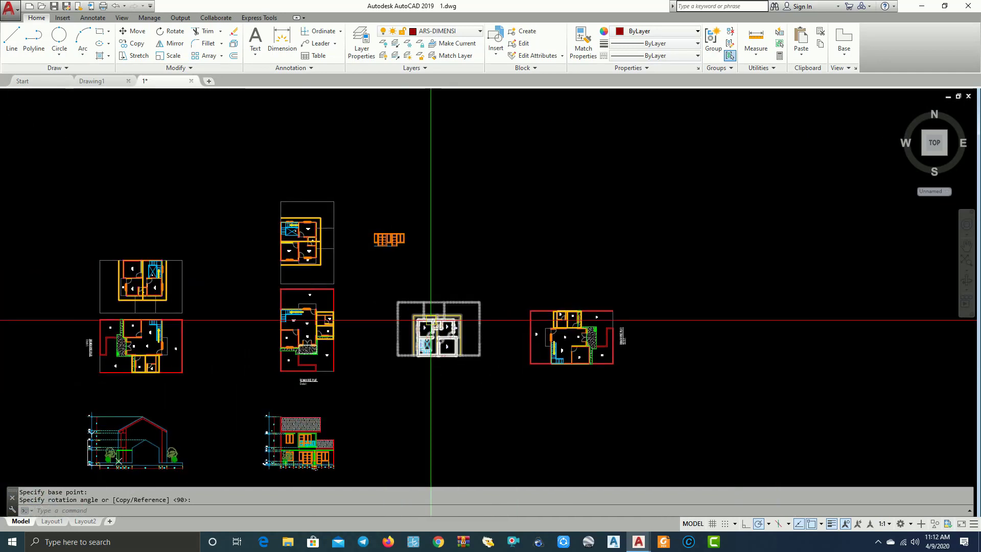
{"action": "scroll", "coordinate": [506, 348], "scroll_direction": "up", "scroll_amount": 2}
{"action": "scroll", "coordinate": [505, 348], "scroll_direction": "up", "scroll_amount": 2}
Move the rotated middle plan onto the construction-line intersection above DENAH REC PLAT
{"action": "left_click", "coordinate": [217, 228]}
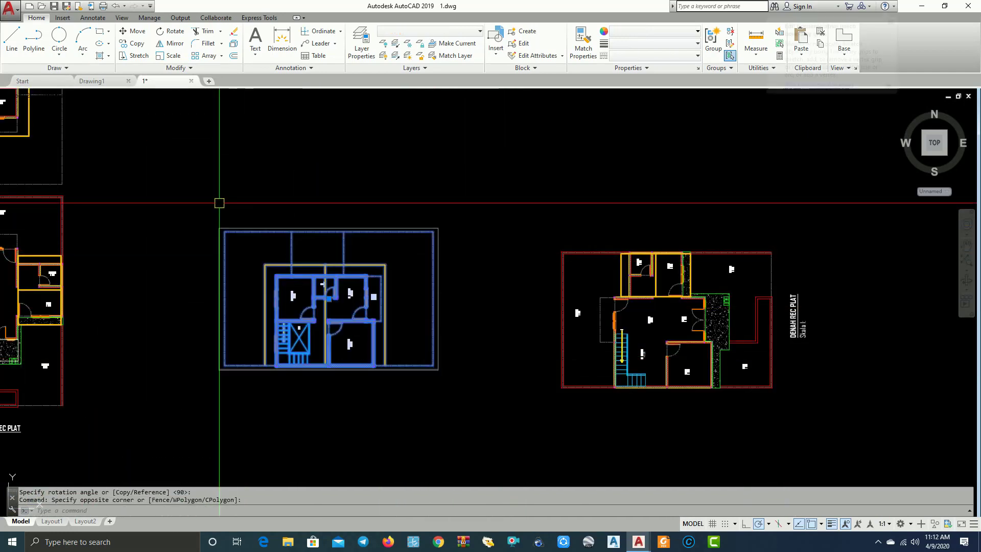
{"action": "left_click", "coordinate": [135, 34]}
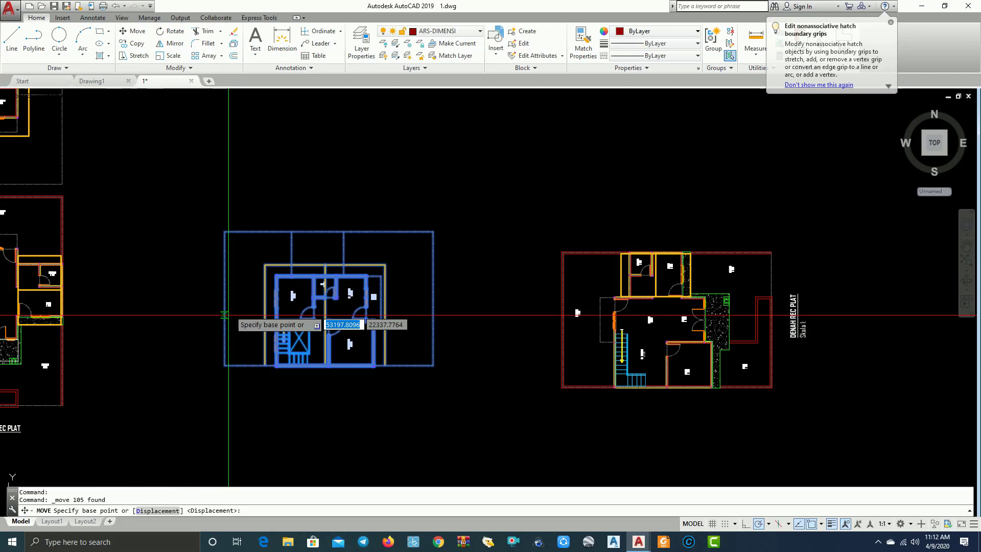
{"action": "left_click", "coordinate": [223, 365]}
{"action": "scroll", "coordinate": [543, 210], "scroll_direction": "up", "scroll_amount": 5}
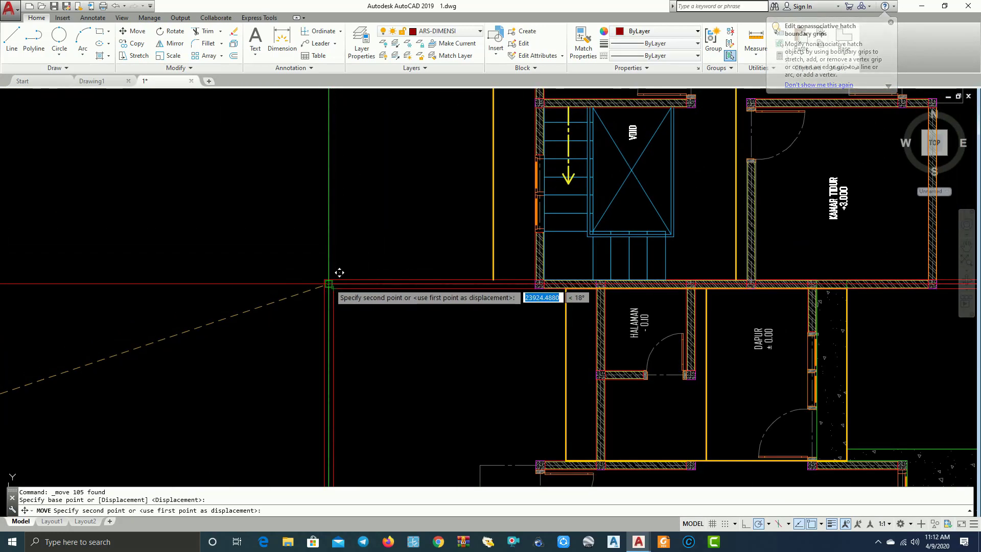
{"action": "scroll", "coordinate": [341, 274], "scroll_direction": "up", "scroll_amount": 3}
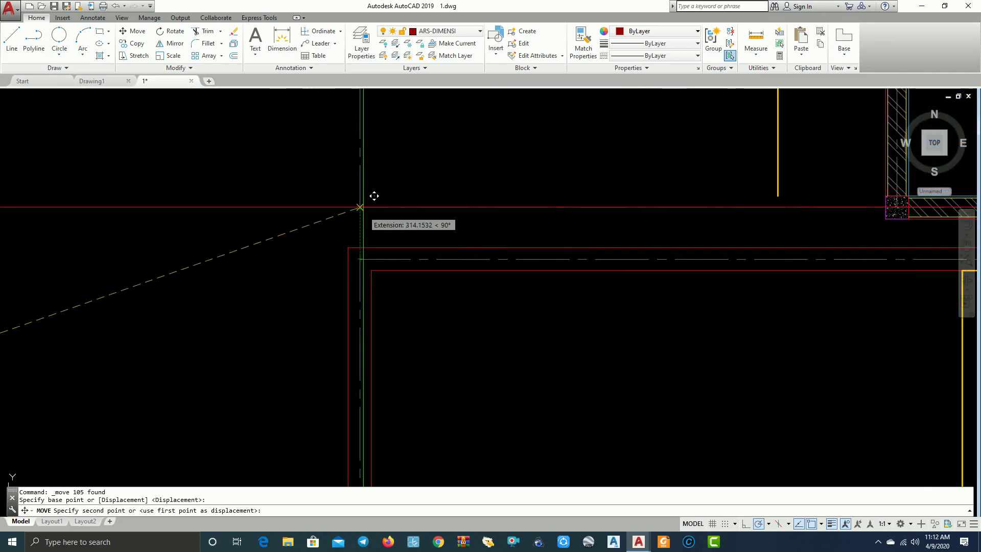
{"action": "left_click", "coordinate": [362, 158]}
{"action": "scroll", "coordinate": [272, 254], "scroll_direction": "down", "scroll_amount": 3}
{"action": "scroll", "coordinate": [271, 254], "scroll_direction": "down", "scroll_amount": 2}
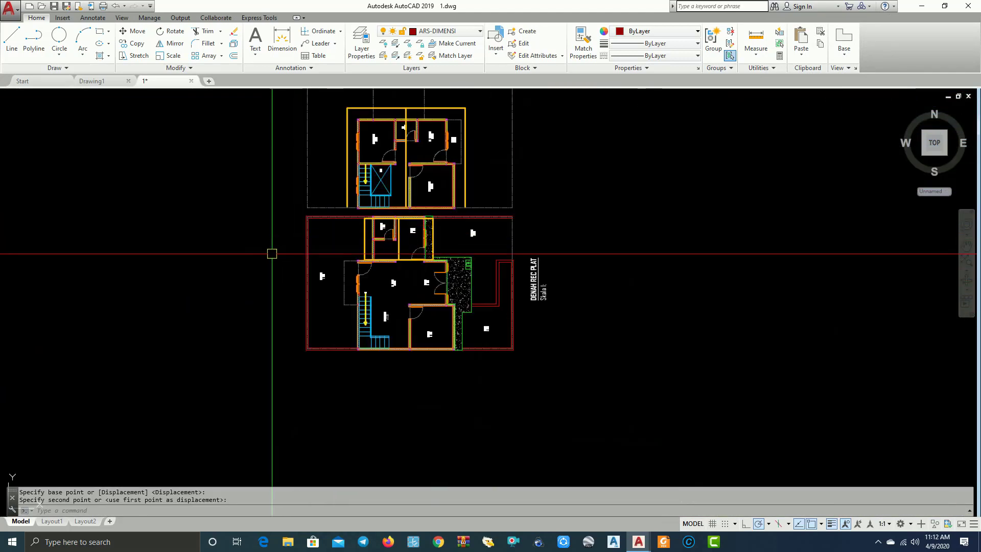
{"action": "middle_click_drag", "start_coordinate": [531, 285], "coordinate": [550, 344]}
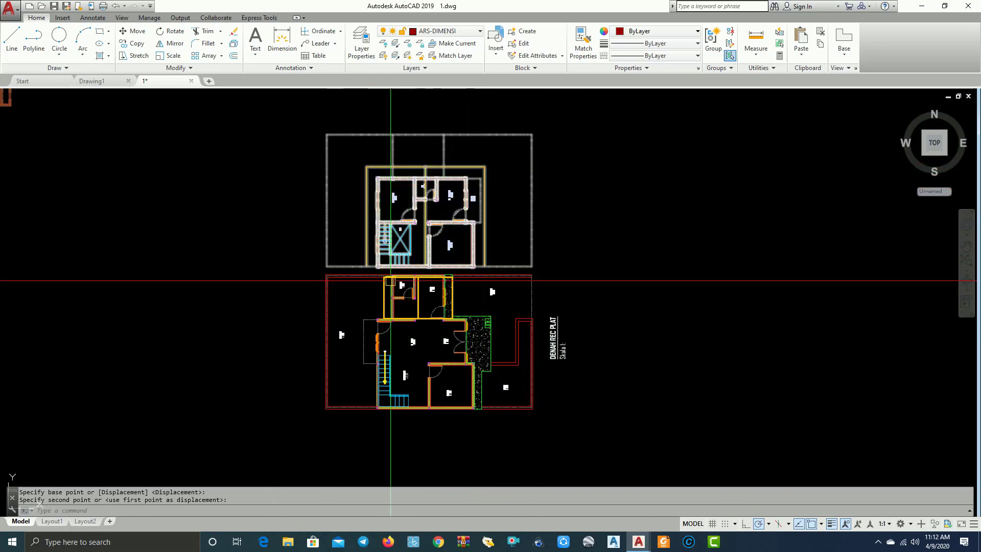
{"action": "scroll", "coordinate": [396, 286], "scroll_direction": "up", "scroll_amount": 3}
{"action": "scroll", "coordinate": [460, 306], "scroll_direction": "down", "scroll_amount": 3}
{"action": "scroll", "coordinate": [525, 328], "scroll_direction": "down", "scroll_amount": 2}
{"action": "scroll", "coordinate": [565, 346], "scroll_direction": "down", "scroll_amount": 2}
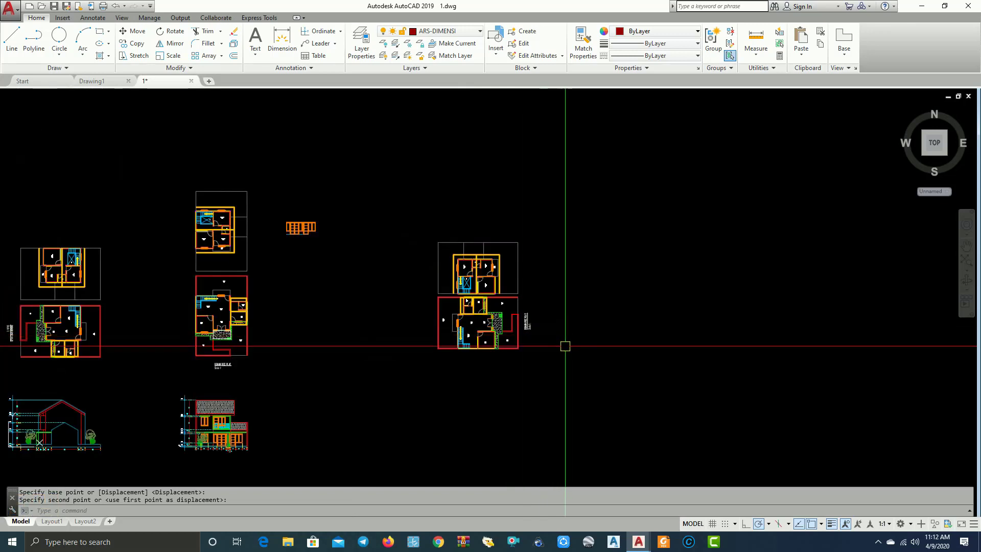
Draw a horizontal construction line through the elevation's +0.00 ground level
{"action": "key", "text": "Escape"}
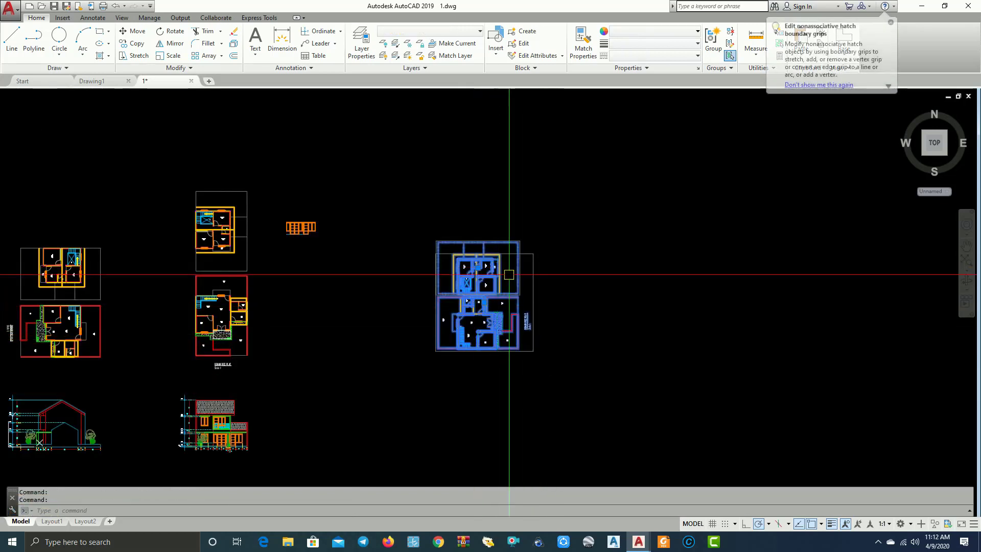
{"action": "scroll", "coordinate": [648, 287], "scroll_direction": "up", "scroll_amount": 3}
{"action": "middle_click_drag", "start_coordinate": [491, 331], "coordinate": [630, 332]}
{"action": "scroll", "coordinate": [643, 312], "scroll_direction": "down", "scroll_amount": 4}
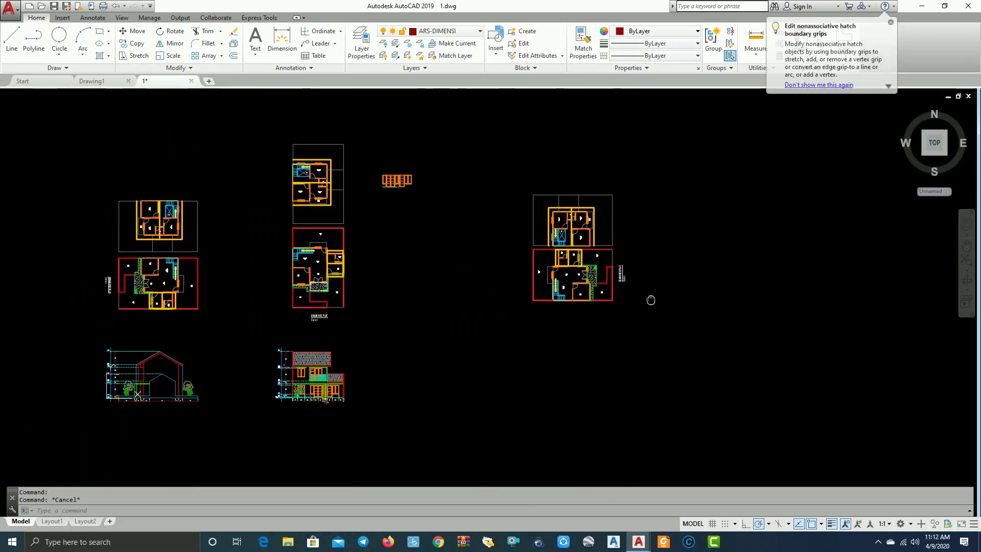
{"action": "type", "text": "x"}
{"action": "key", "text": "Return"}
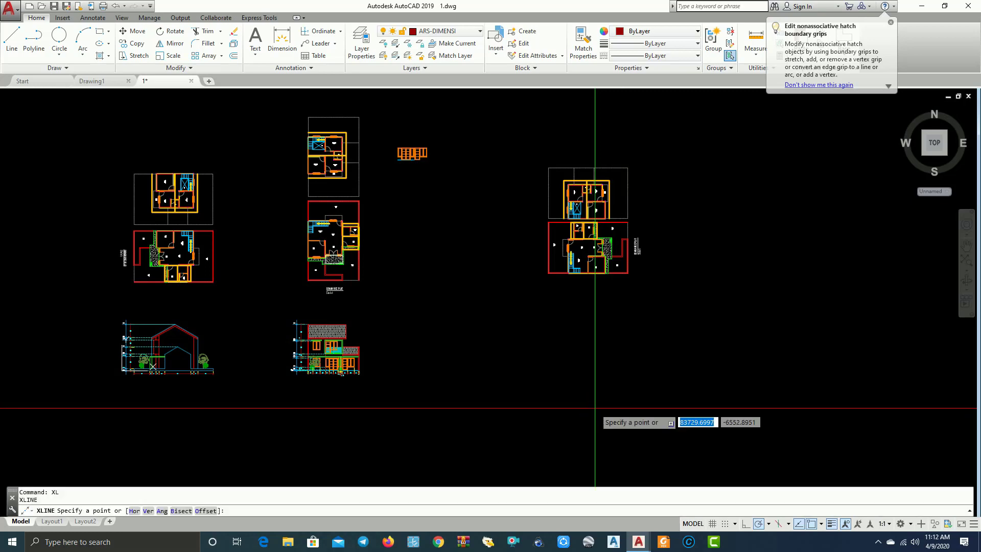
{"action": "type", "text": "h"}
{"action": "key", "text": "Return"}
{"action": "scroll", "coordinate": [335, 397], "scroll_direction": "up", "scroll_amount": 3}
{"action": "scroll", "coordinate": [286, 378], "scroll_direction": "up", "scroll_amount": 2}
{"action": "scroll", "coordinate": [245, 340], "scroll_direction": "up", "scroll_amount": 4}
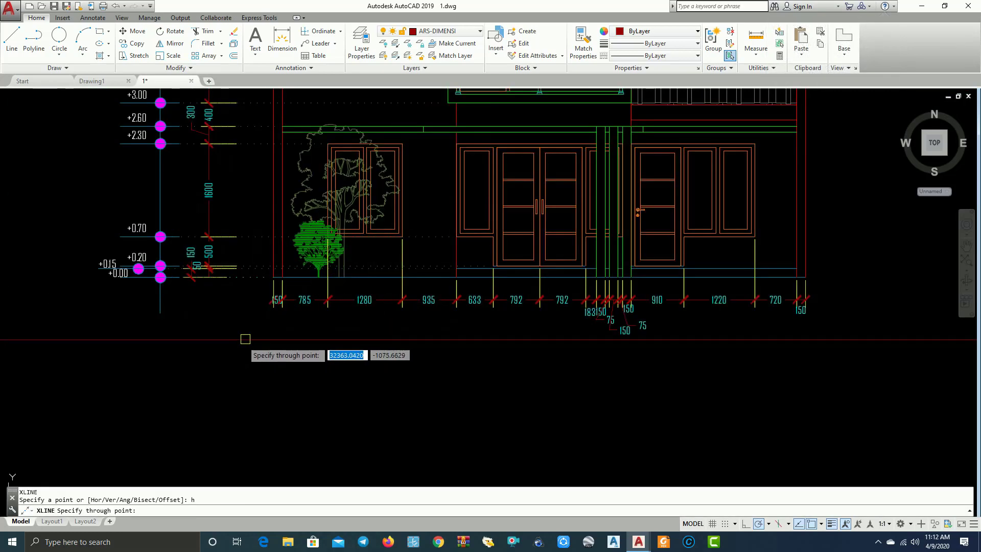
{"action": "left_click", "coordinate": [280, 278]}
{"action": "scroll", "coordinate": [633, 397], "scroll_direction": "down", "scroll_amount": 5}
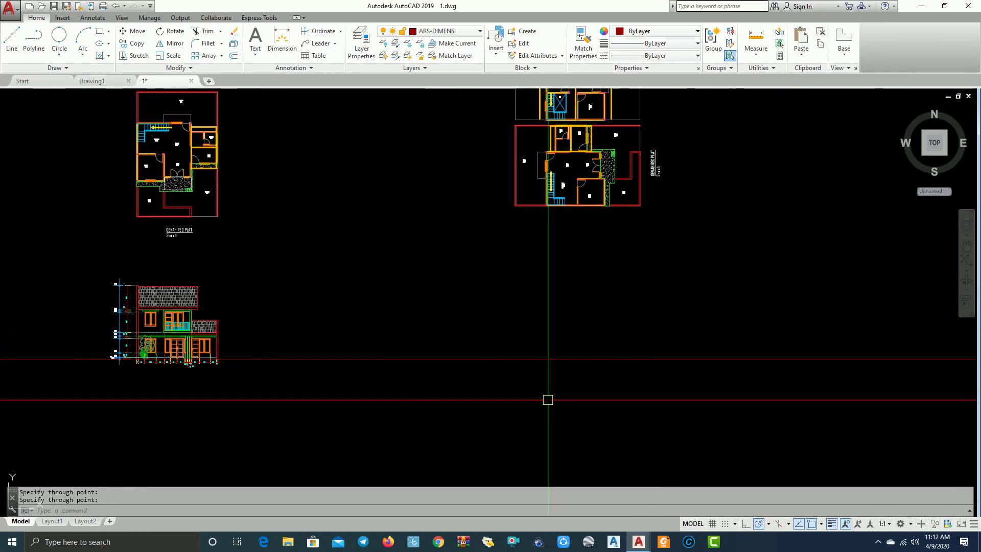
{"action": "key", "text": "Return"}
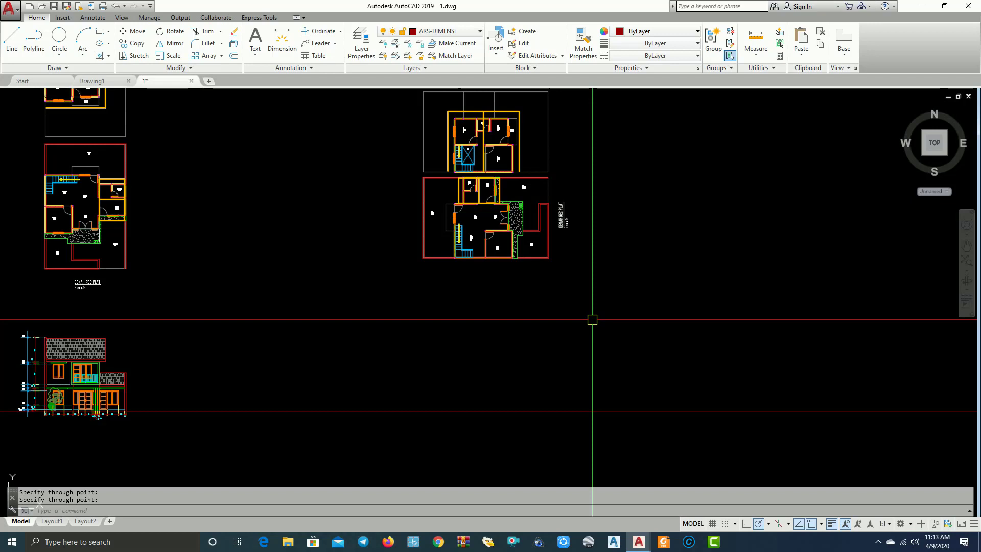
Centre the right-hand floor plan and begin a selection window around the upper plan
{"action": "scroll", "coordinate": [592, 319], "scroll_direction": "down", "scroll_amount": 2}
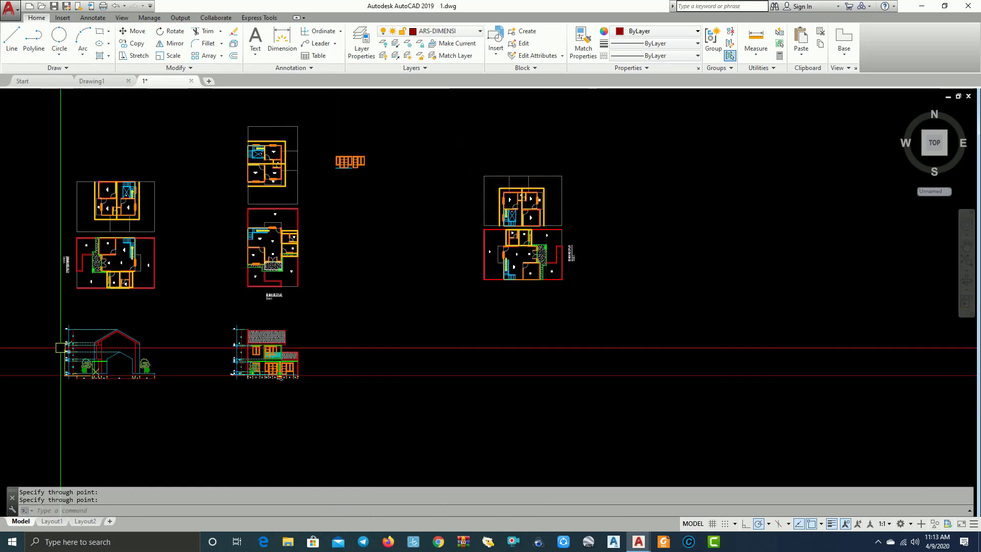
{"action": "scroll", "coordinate": [139, 356], "scroll_direction": "up", "scroll_amount": 2}
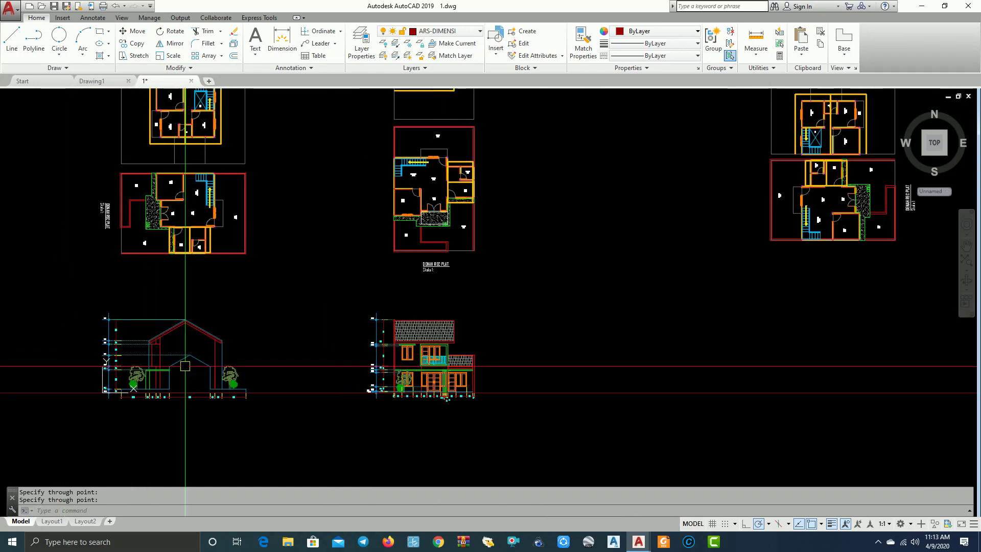
{"action": "scroll", "coordinate": [149, 366], "scroll_direction": "up", "scroll_amount": 2}
{"action": "scroll", "coordinate": [188, 343], "scroll_direction": "down", "scroll_amount": 2}
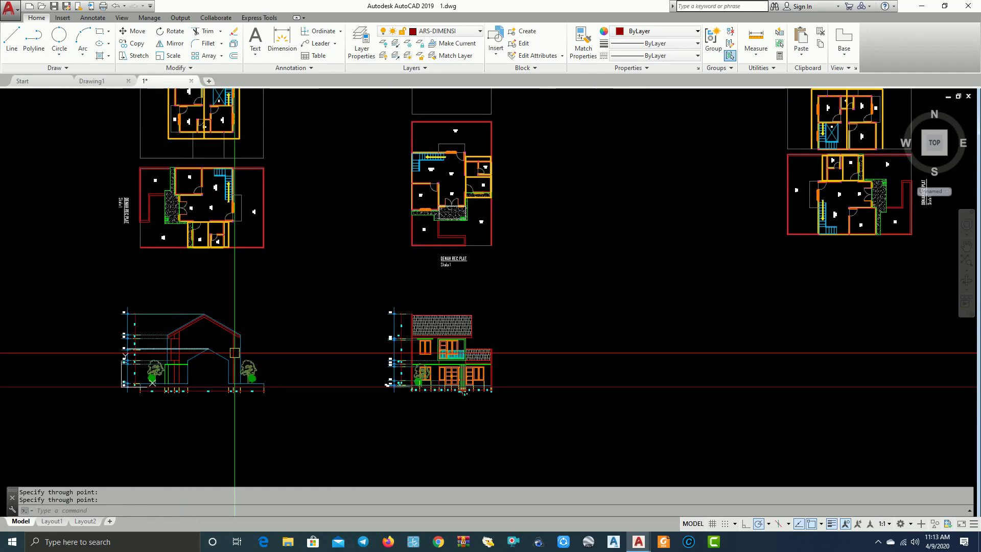
{"action": "middle_click_drag", "start_coordinate": [534, 343], "coordinate": [329, 322]}
{"action": "scroll", "coordinate": [346, 310], "scroll_direction": "down", "scroll_amount": 1}
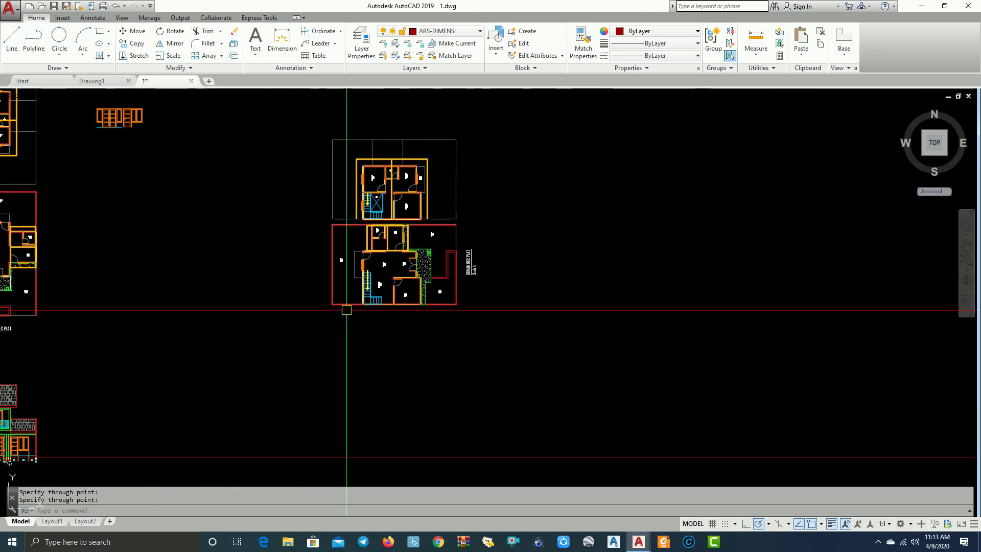
{"action": "scroll", "coordinate": [346, 310], "scroll_direction": "up", "scroll_amount": 2}
{"action": "left_click", "coordinate": [434, 208]}
{"action": "scroll", "coordinate": [434, 208], "scroll_direction": "up", "scroll_amount": 2}
Finish window-selecting the upper floor plan and move it (M) straight up above the ground floor
{"action": "scroll", "coordinate": [368, 262], "scroll_direction": "up", "scroll_amount": 1}
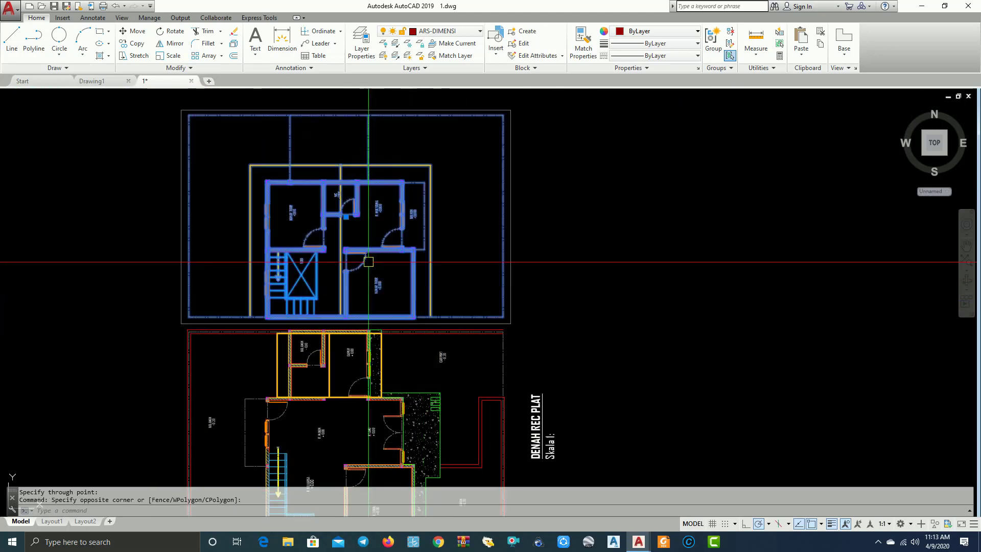
{"action": "left_click", "coordinate": [620, 303]}
{"action": "type", "text": "m"}
{"action": "key", "text": "Return"}
{"action": "left_click", "coordinate": [641, 325]}
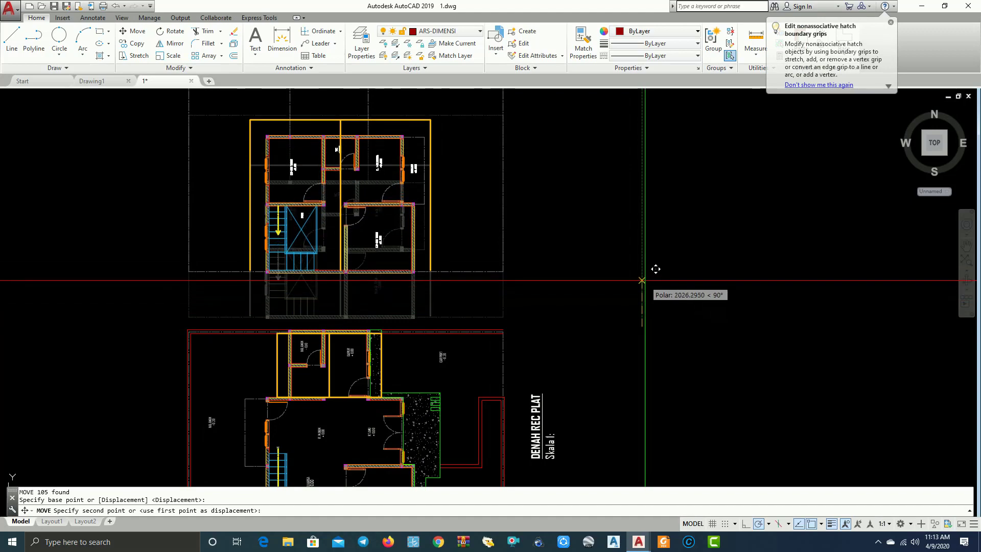
{"action": "scroll", "coordinate": [642, 280], "scroll_direction": "down", "scroll_amount": 5}
{"action": "scroll", "coordinate": [373, 353], "scroll_direction": "up", "scroll_amount": 5}
{"action": "left_click", "coordinate": [443, 349]}
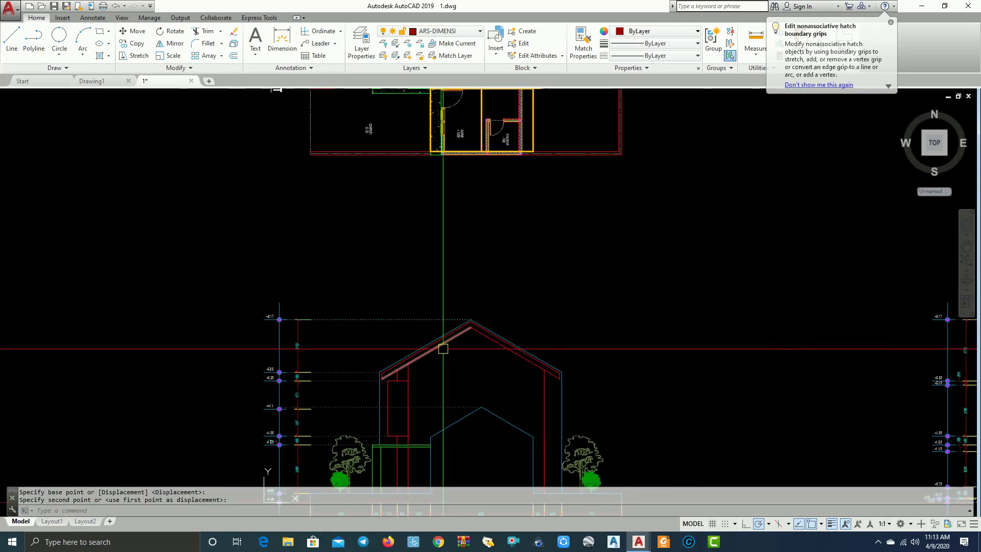
{"action": "scroll", "coordinate": [432, 358], "scroll_direction": "up", "scroll_amount": 2}
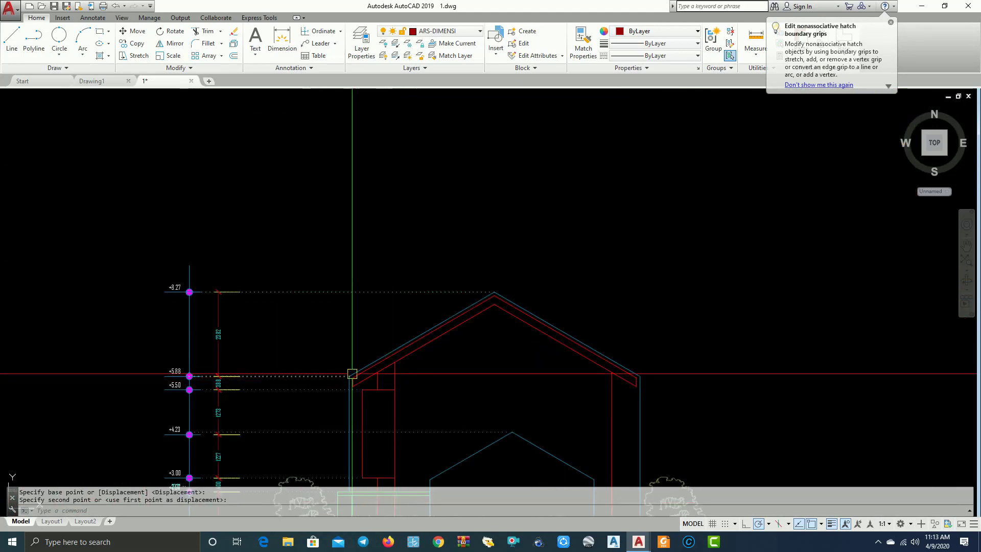
{"action": "scroll", "coordinate": [508, 291], "scroll_direction": "down", "scroll_amount": 2}
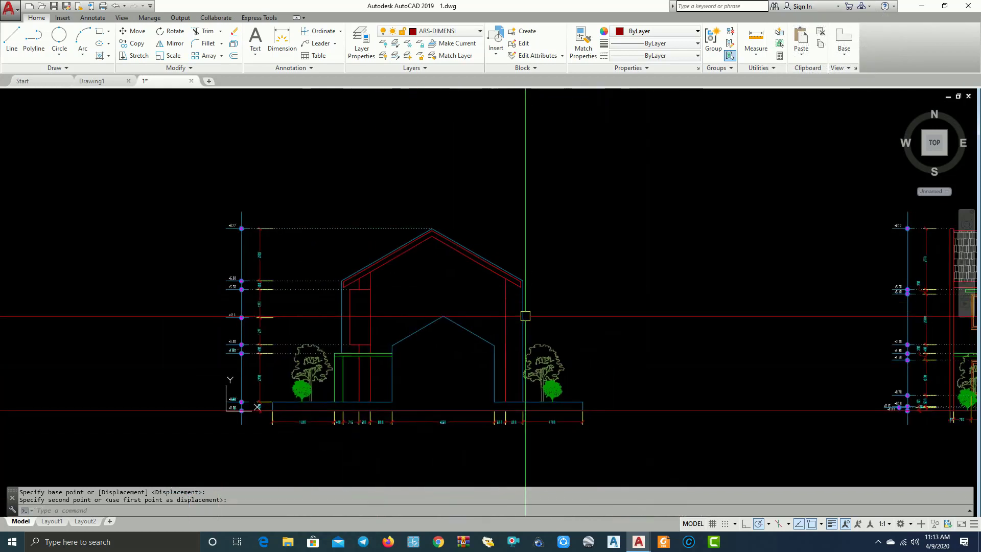
{"action": "scroll", "coordinate": [530, 305], "scroll_direction": "up", "scroll_amount": 2}
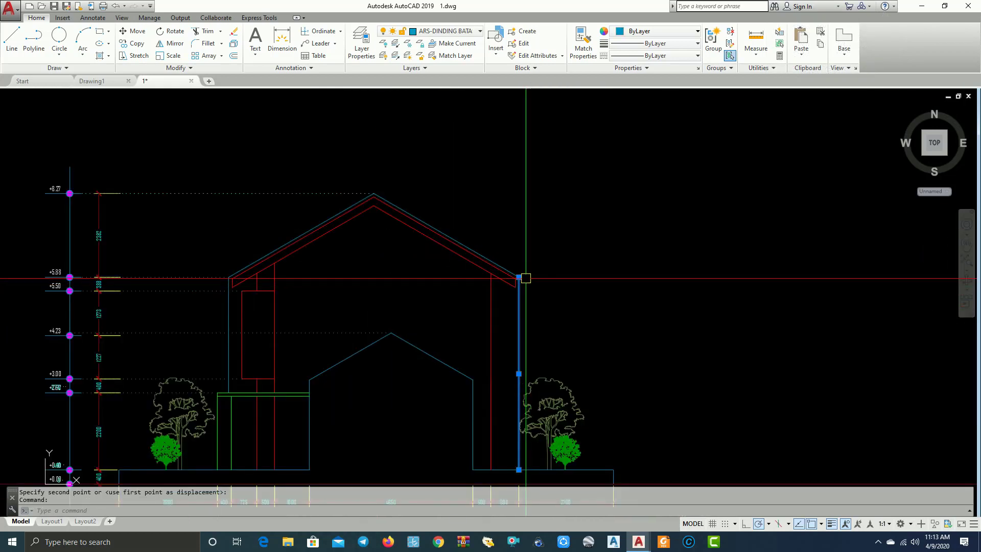
{"action": "left_click", "coordinate": [513, 274]}
{"action": "left_click", "coordinate": [330, 213]}
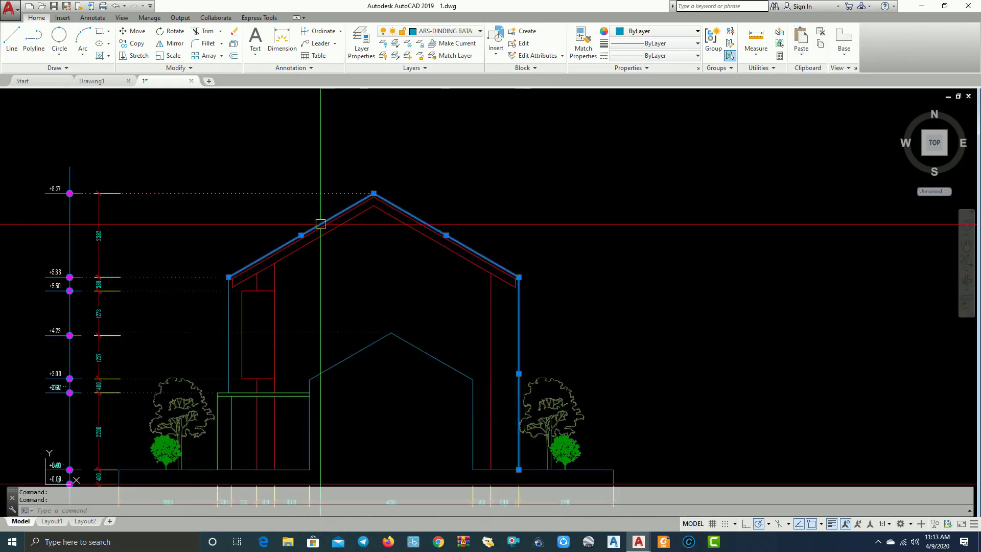
{"action": "scroll", "coordinate": [465, 310], "scroll_direction": "down", "scroll_amount": 4}
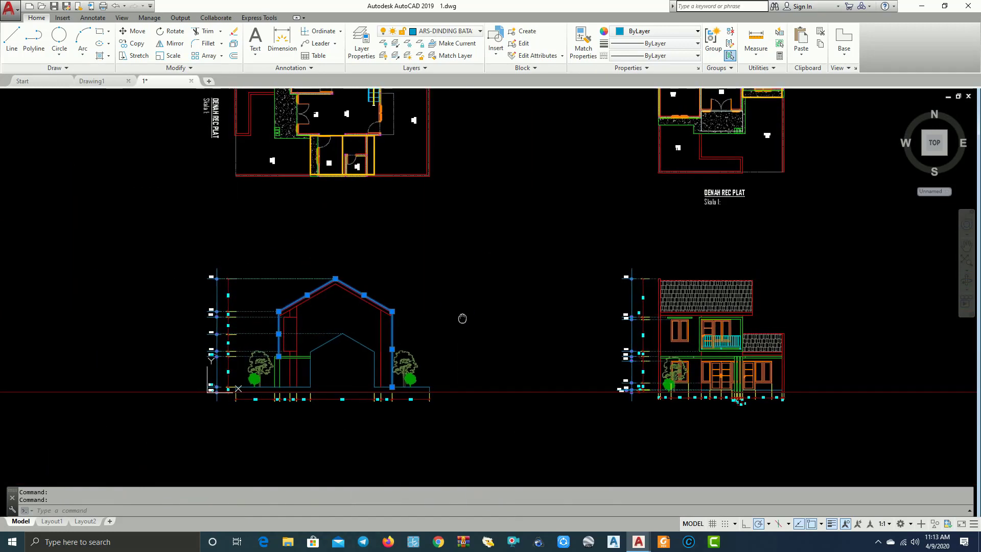
{"action": "scroll", "coordinate": [346, 408], "scroll_direction": "up", "scroll_amount": 1}
{"action": "mouse_move", "coordinate": [346, 407]}
{"action": "middle_mouse_down"}
{"action": "mouse_move", "coordinate": [507, 331]}
{"action": "mouse_move", "coordinate": [521, 166]}
{"action": "middle_mouse_up"}
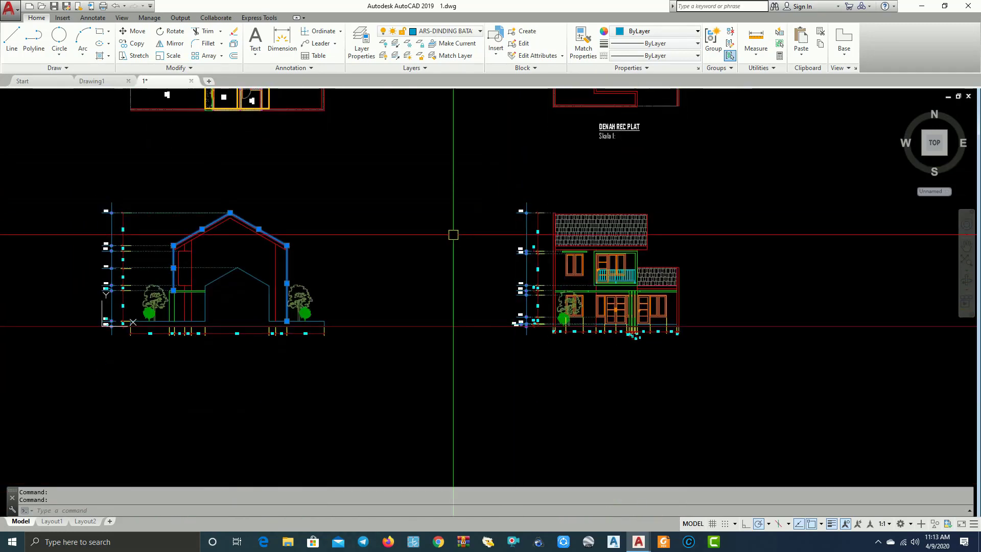
{"action": "middle_click_drag", "start_coordinate": [408, 274], "coordinate": [473, 264]}
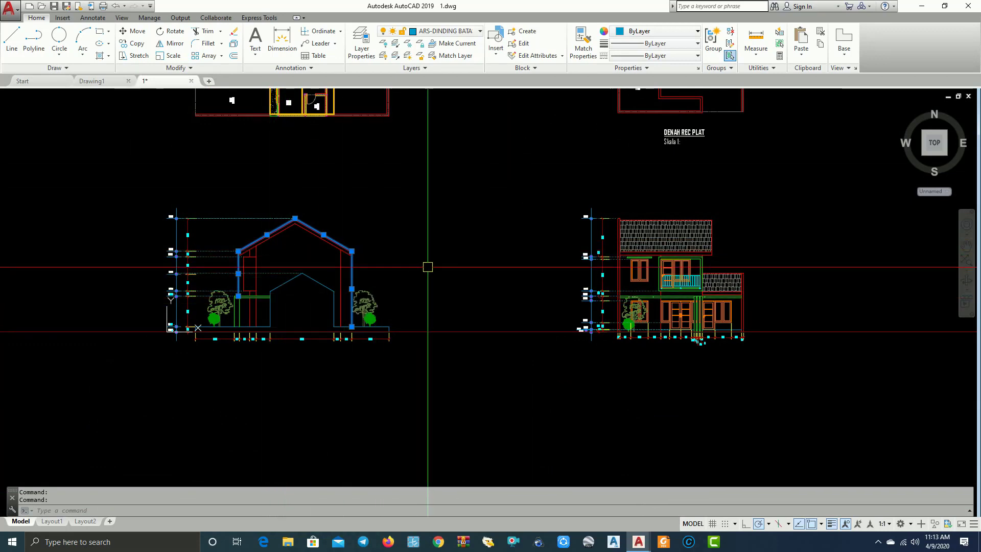
{"action": "middle_click_drag", "start_coordinate": [390, 285], "coordinate": [304, 345]}
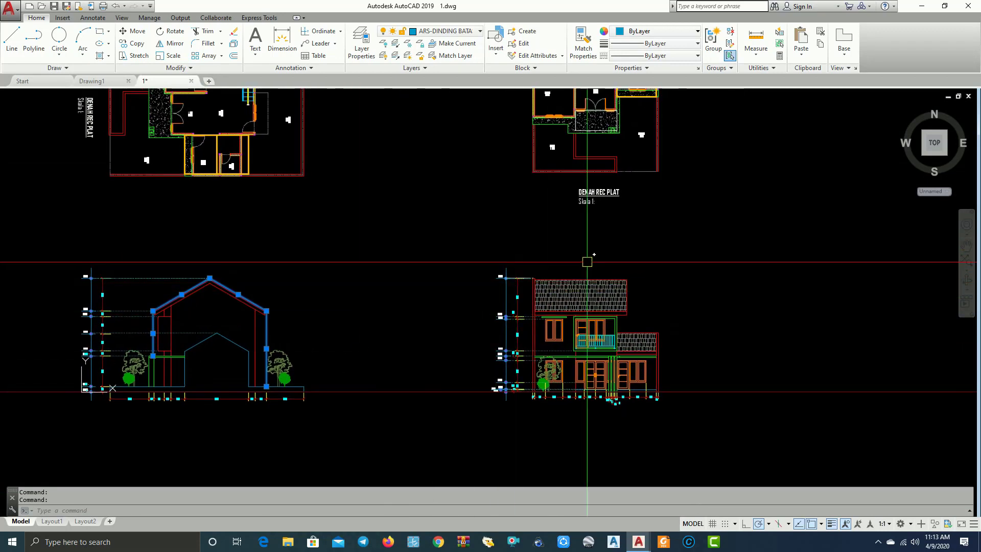
{"action": "key", "text": "Escape"}
{"action": "scroll", "coordinate": [678, 212], "scroll_direction": "down", "scroll_amount": 2}
{"action": "mouse_move", "coordinate": [716, 225]}
{"action": "middle_mouse_down"}
{"action": "mouse_move", "coordinate": [400, 291]}
{"action": "mouse_move", "coordinate": [526, 333]}
{"action": "mouse_move", "coordinate": [514, 341]}
{"action": "middle_mouse_up"}
{"action": "type", "text": "x"}
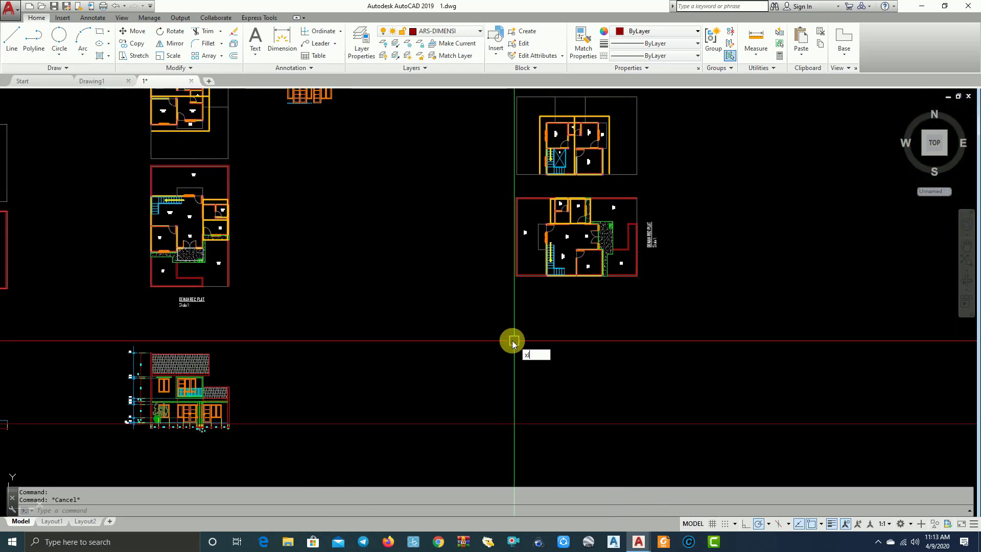
Draw a vertical construction line (XLINE, Ver) through the floor plan's wall corner
{"action": "key", "text": "Return"}
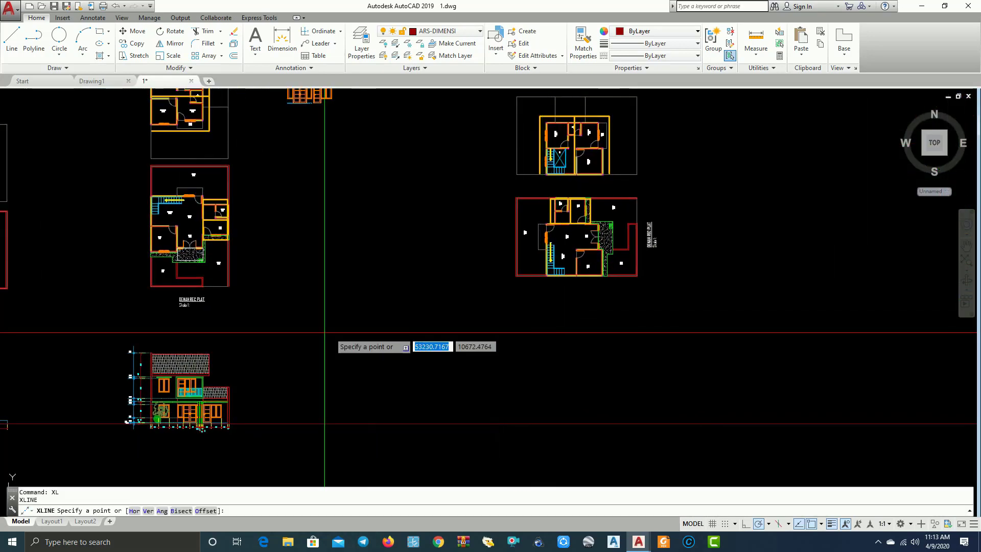
{"action": "key", "text": "Escape"}
{"action": "type", "text": "xl"}
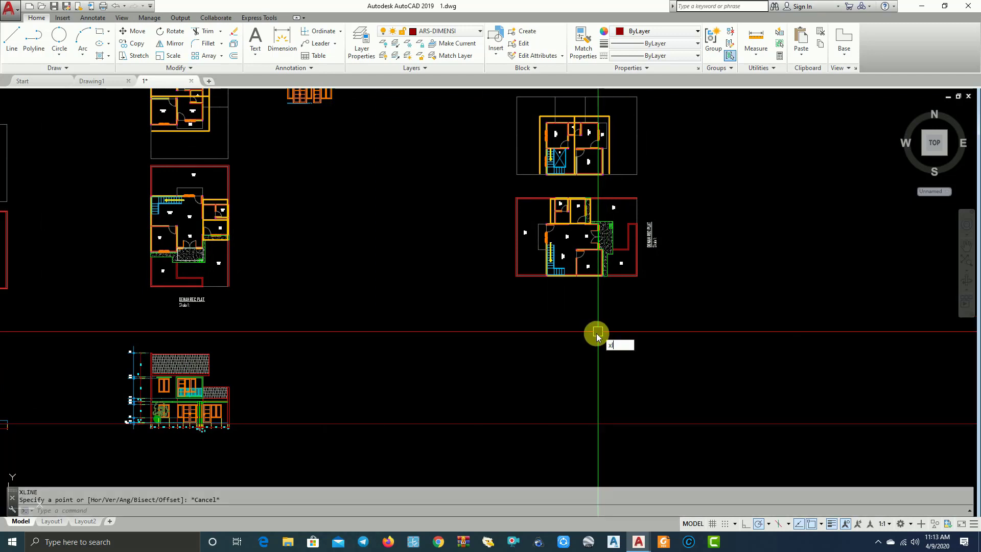
{"action": "key", "text": "Return"}
{"action": "type", "text": "v"}
{"action": "key", "text": "Return"}
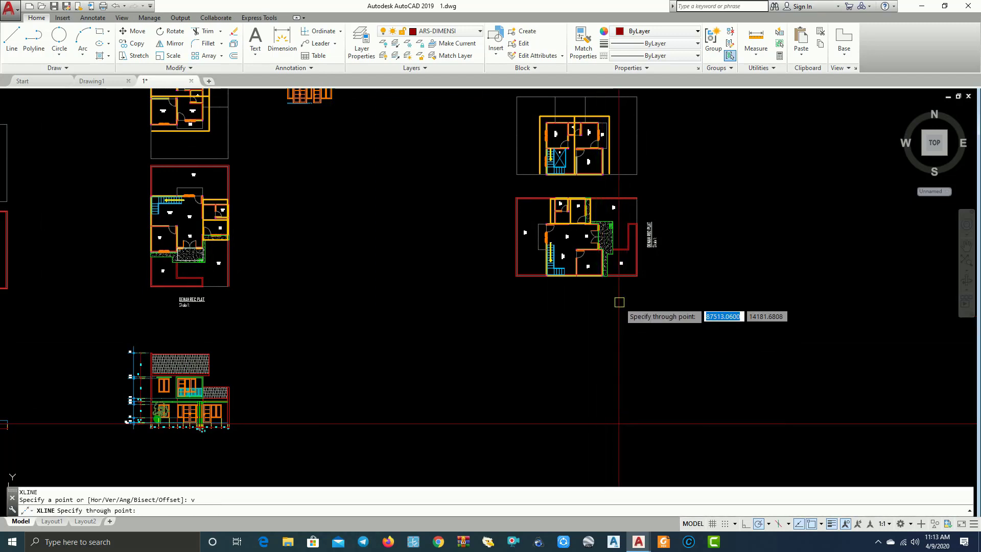
{"action": "scroll", "coordinate": [620, 353], "scroll_direction": "up", "scroll_amount": 1}
{"action": "scroll", "coordinate": [625, 353], "scroll_direction": "up", "scroll_amount": 3}
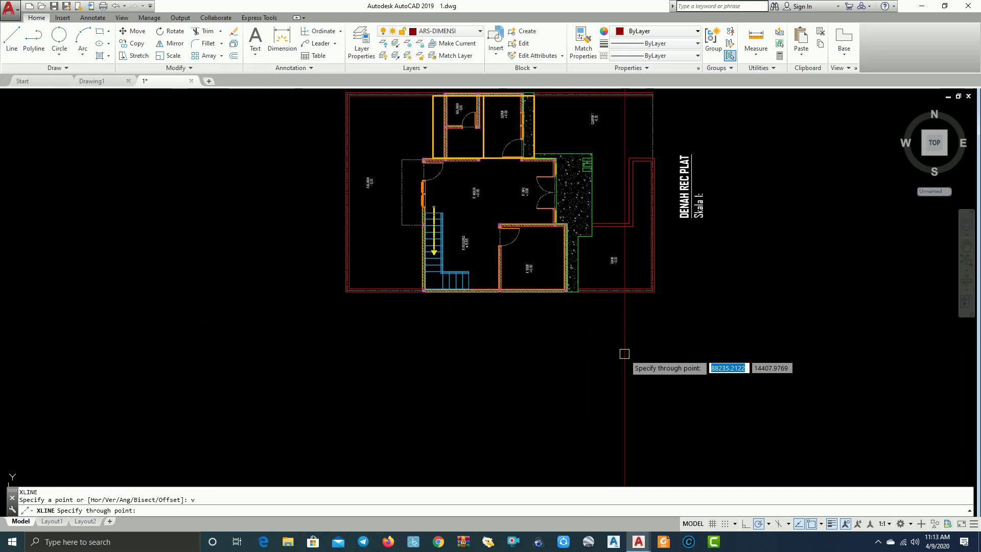
{"action": "scroll", "coordinate": [368, 282], "scroll_direction": "up", "scroll_amount": 2}
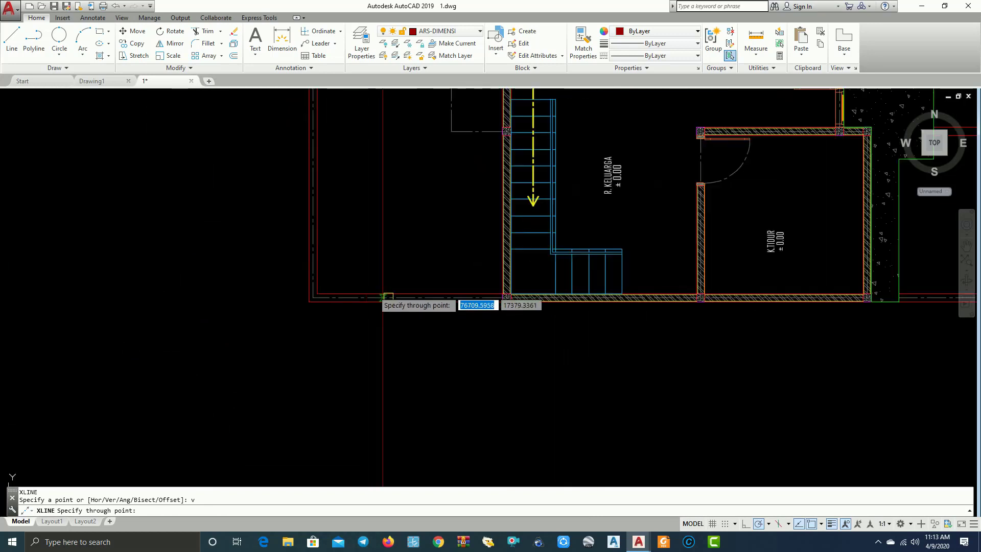
{"action": "scroll", "coordinate": [492, 302], "scroll_direction": "up", "scroll_amount": 2}
{"action": "scroll", "coordinate": [495, 264], "scroll_direction": "up", "scroll_amount": 2}
{"action": "scroll", "coordinate": [439, 348], "scroll_direction": "down", "scroll_amount": 3}
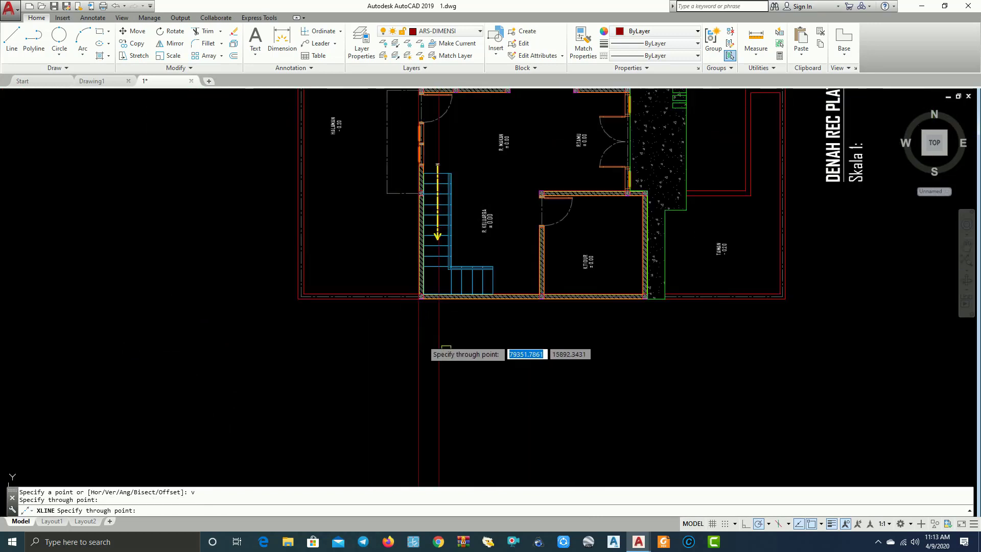
{"action": "scroll", "coordinate": [675, 338], "scroll_direction": "up", "scroll_amount": 5}
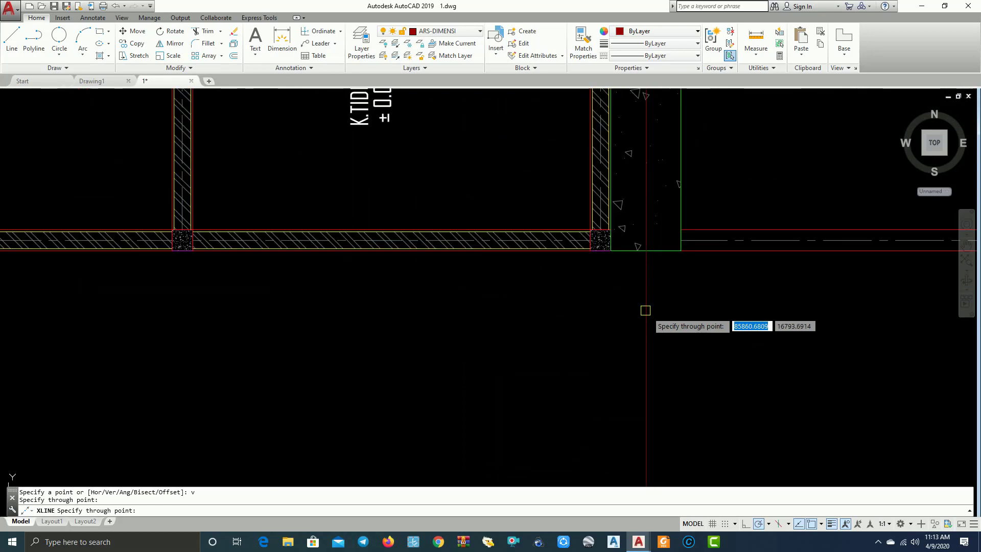
{"action": "left_click", "coordinate": [610, 254]}
{"action": "scroll", "coordinate": [611, 254], "scroll_direction": "down", "scroll_amount": 4}
{"action": "scroll", "coordinate": [607, 366], "scroll_direction": "up", "scroll_amount": 2}
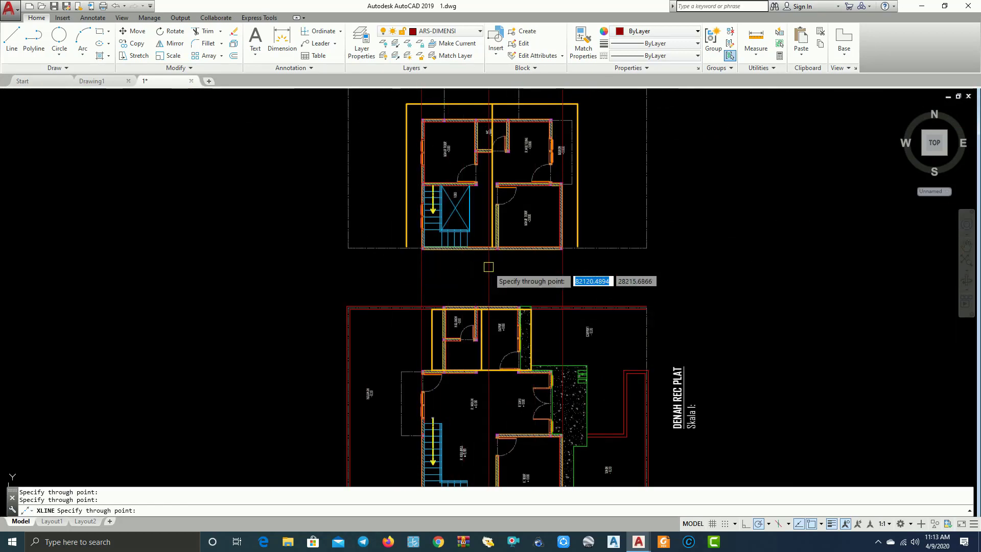
{"action": "key", "text": "Return"}
Add vertical construction lines through the house elevation's left and right eaves
{"action": "scroll", "coordinate": [412, 274], "scroll_direction": "down", "scroll_amount": 2}
{"action": "scroll", "coordinate": [414, 266], "scroll_direction": "up", "scroll_amount": 2}
{"action": "scroll", "coordinate": [404, 276], "scroll_direction": "down", "scroll_amount": 4}
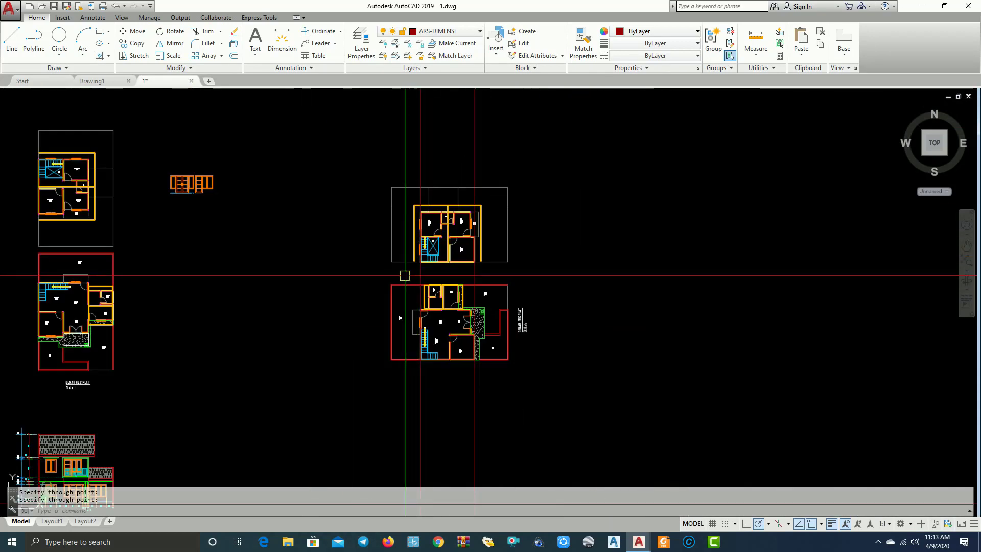
{"action": "scroll", "coordinate": [552, 258], "scroll_direction": "up", "scroll_amount": 5}
{"action": "scroll", "coordinate": [566, 238], "scroll_direction": "up", "scroll_amount": 2}
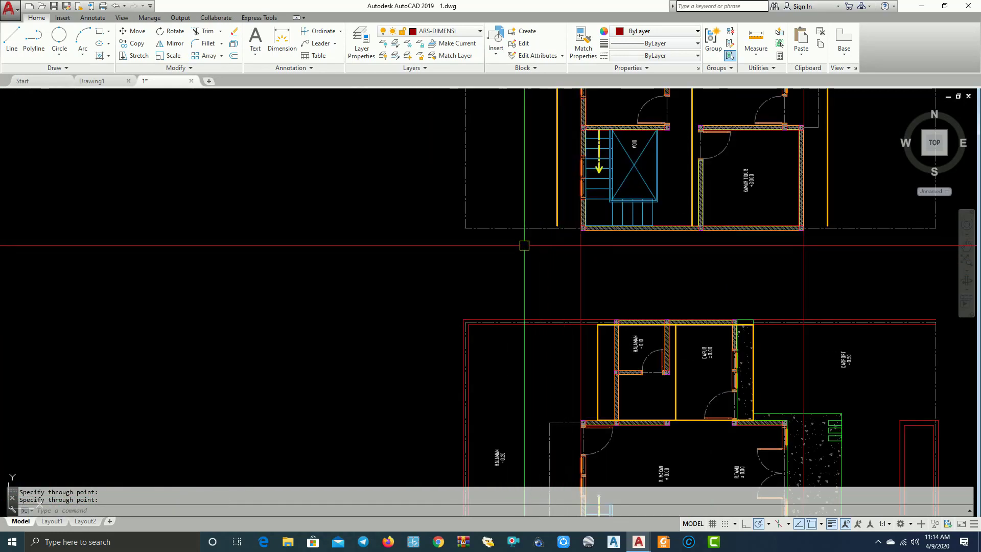
{"action": "scroll", "coordinate": [524, 245], "scroll_direction": "down", "scroll_amount": 5}
{"action": "scroll", "coordinate": [382, 306], "scroll_direction": "up", "scroll_amount": 1}
{"action": "scroll", "coordinate": [283, 315], "scroll_direction": "up", "scroll_amount": 4}
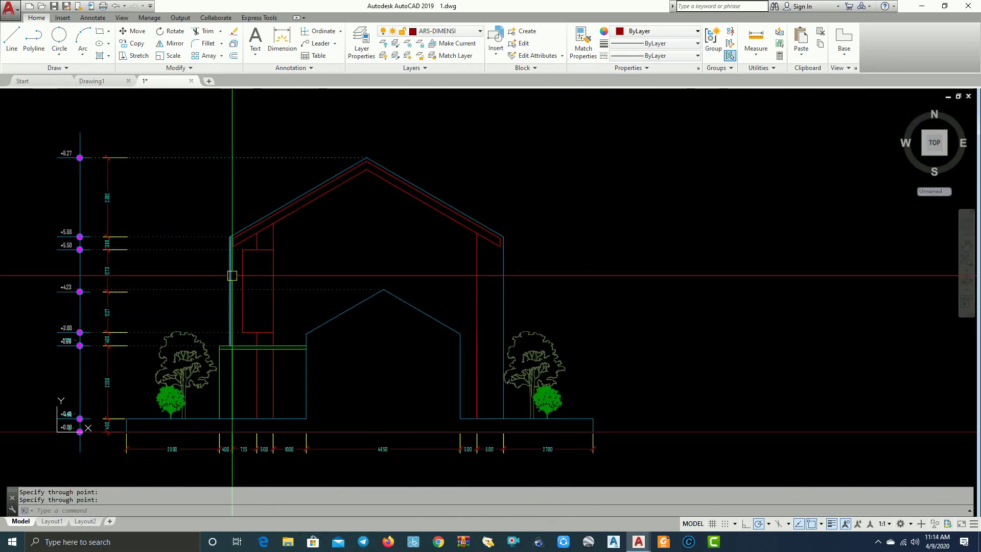
{"action": "scroll", "coordinate": [256, 237], "scroll_direction": "up", "scroll_amount": 2}
{"action": "scroll", "coordinate": [302, 232], "scroll_direction": "down", "scroll_amount": 6}
{"action": "middle_click_drag", "start_coordinate": [302, 232], "coordinate": [368, 376]}
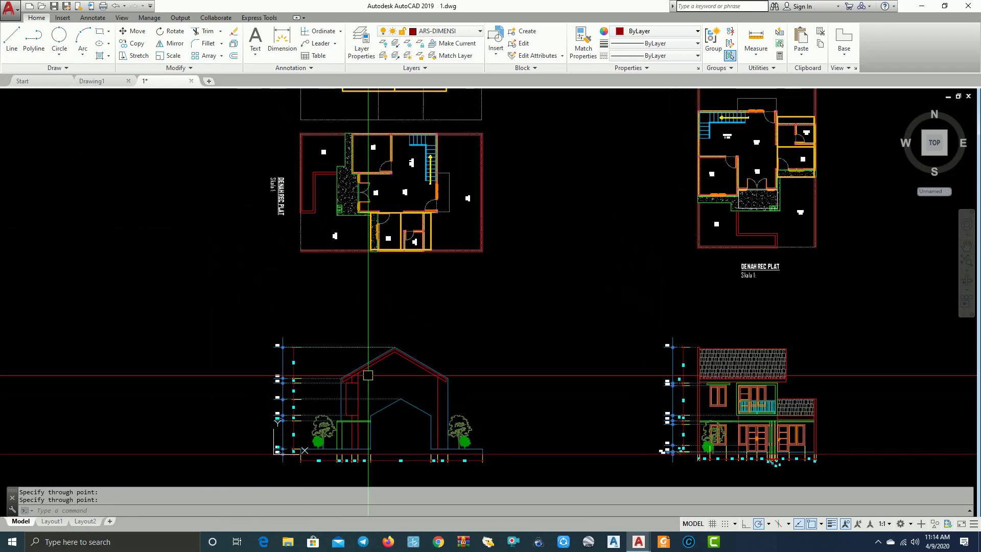
{"action": "scroll", "coordinate": [368, 375], "scroll_direction": "down", "scroll_amount": 2}
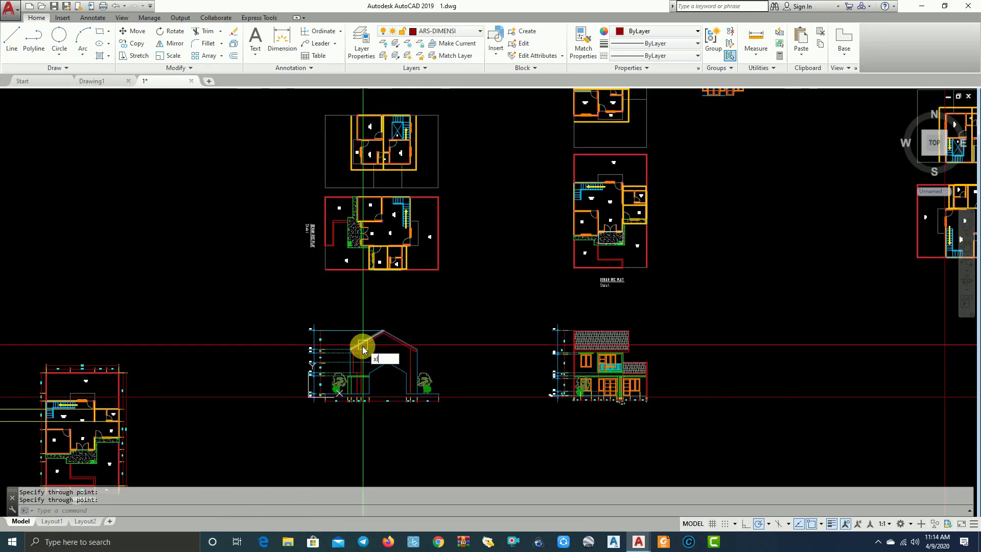
{"action": "key", "text": "Return"}
{"action": "type", "text": "v"}
{"action": "key", "text": "Return"}
{"action": "scroll", "coordinate": [356, 330], "scroll_direction": "up", "scroll_amount": 4}
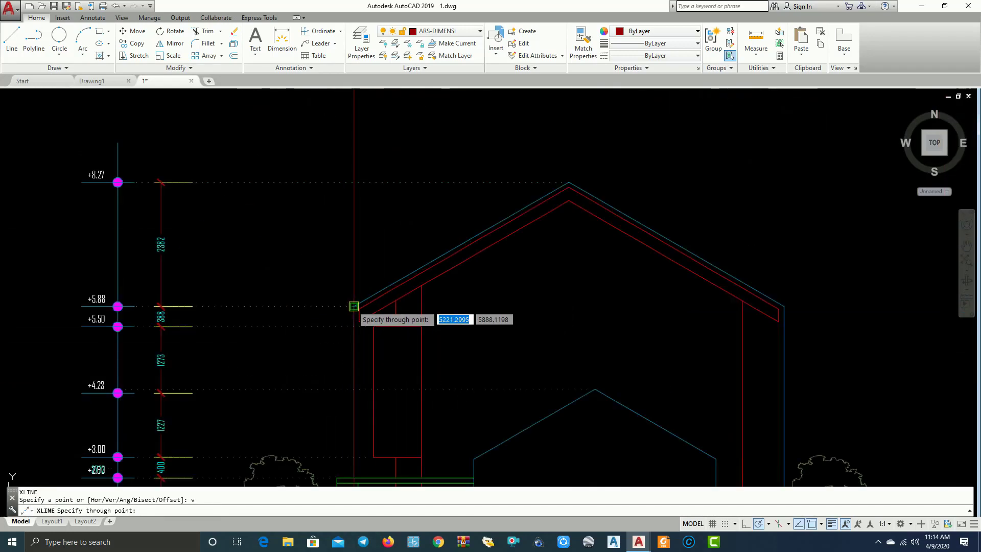
{"action": "left_click", "coordinate": [353, 306]}
{"action": "scroll", "coordinate": [701, 358], "scroll_direction": "down", "scroll_amount": 5}
{"action": "scroll", "coordinate": [610, 348], "scroll_direction": "up", "scroll_amount": 3}
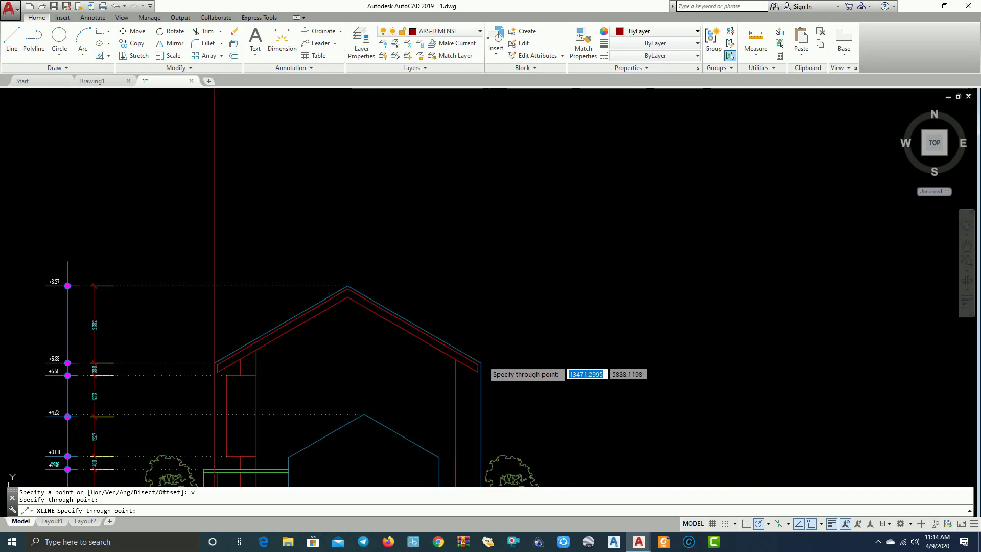
{"action": "left_click", "coordinate": [480, 364]}
{"action": "scroll", "coordinate": [481, 363], "scroll_direction": "down", "scroll_amount": 5}
{"action": "scroll", "coordinate": [529, 279], "scroll_direction": "up", "scroll_amount": 3}
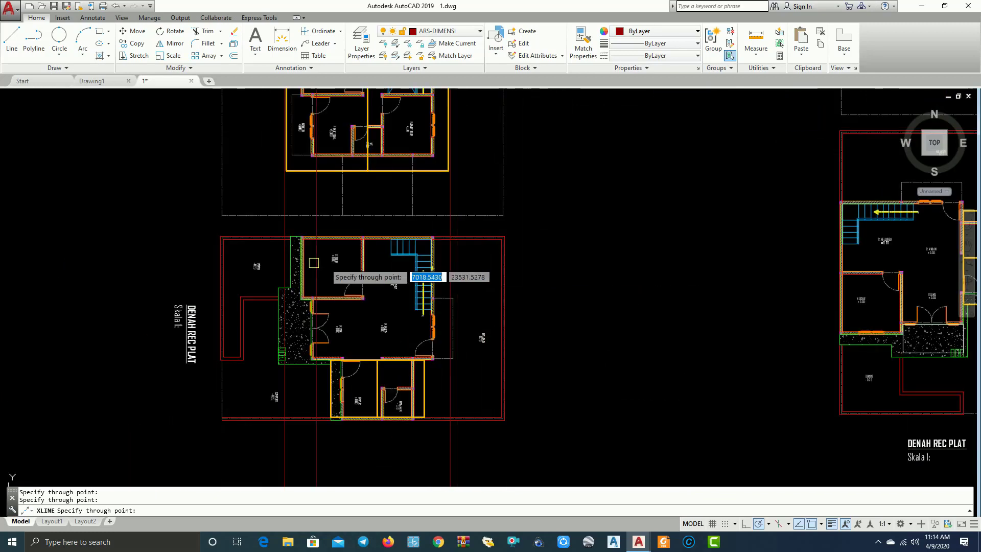
{"action": "scroll", "coordinate": [314, 263], "scroll_direction": "up", "scroll_amount": 4}
Check the 800 distance beside the floor plan with a linear dimension, then cancel it
{"action": "key", "text": "Return"}
{"action": "left_click", "coordinate": [322, 31]}
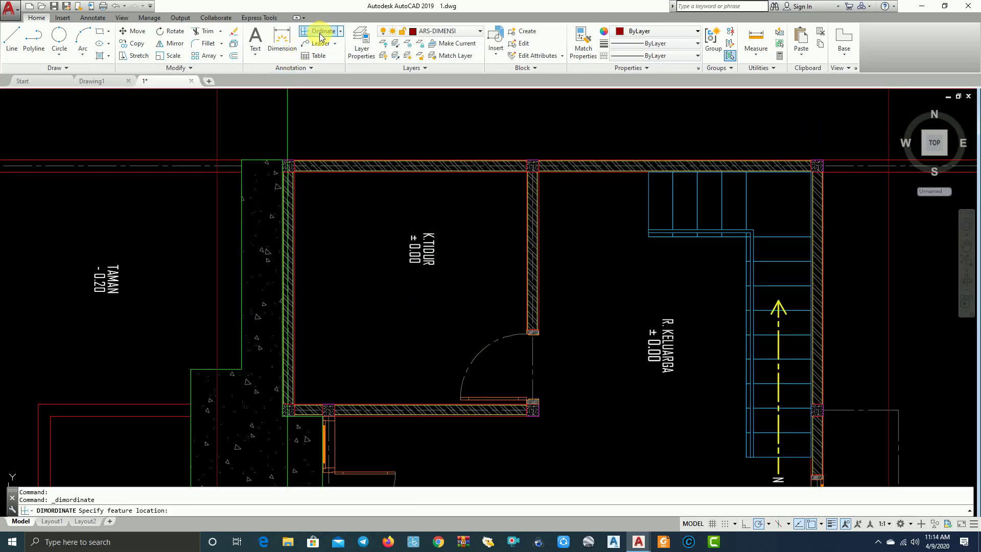
{"action": "left_click", "coordinate": [341, 32]}
{"action": "left_click", "coordinate": [327, 47]}
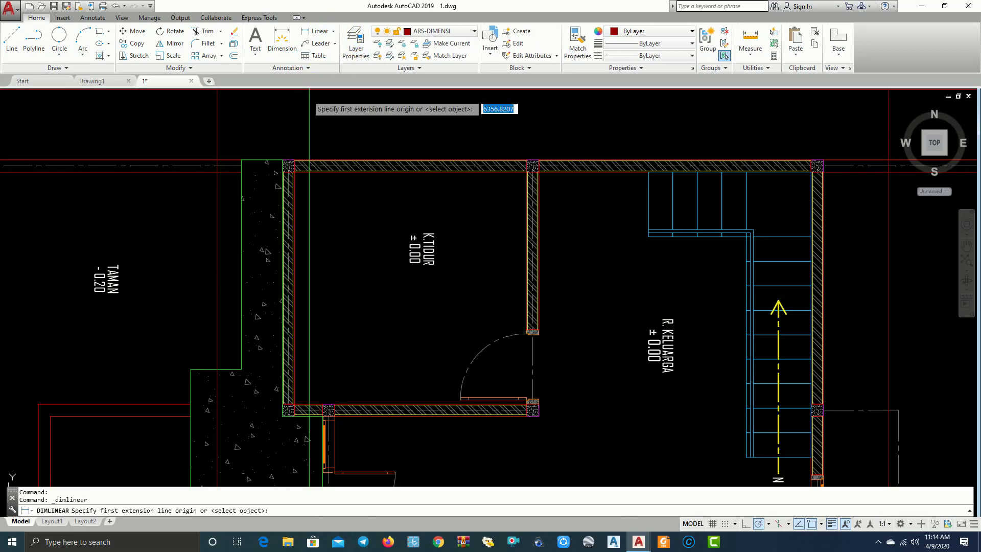
{"action": "scroll", "coordinate": [287, 123], "scroll_direction": "up", "scroll_amount": 3}
{"action": "left_click", "coordinate": [279, 219]}
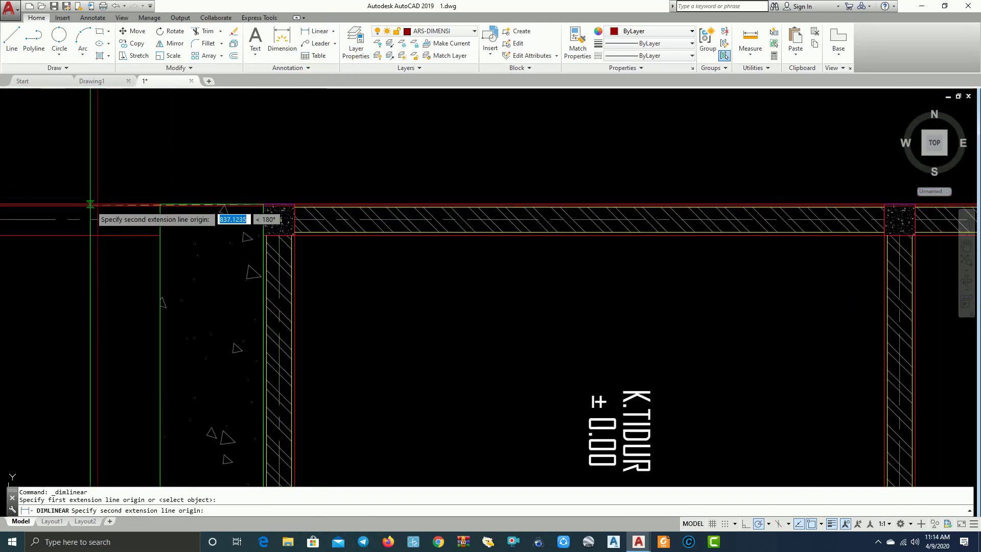
{"action": "left_click", "coordinate": [97, 205]}
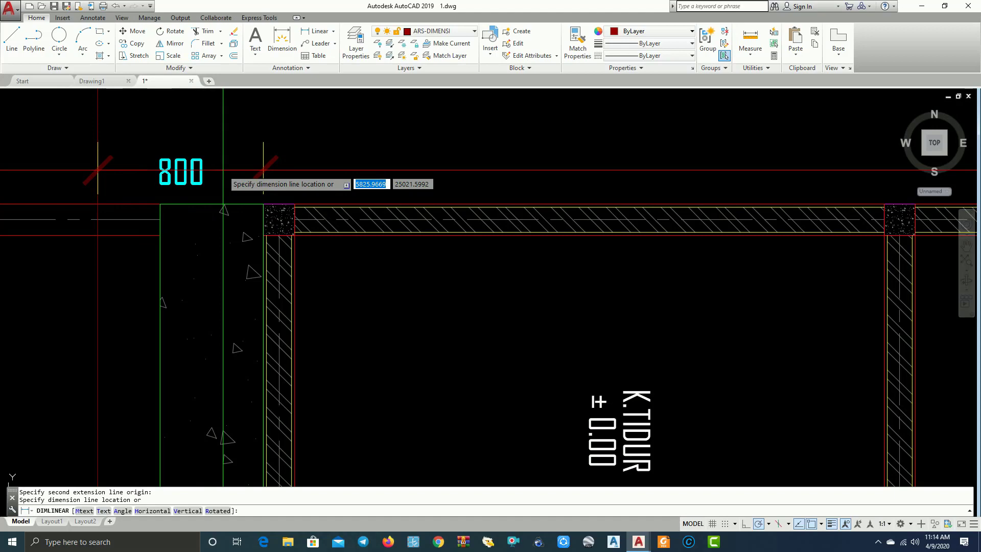
{"action": "key", "text": "Escape"}
{"action": "scroll", "coordinate": [225, 169], "scroll_direction": "down", "scroll_amount": 5}
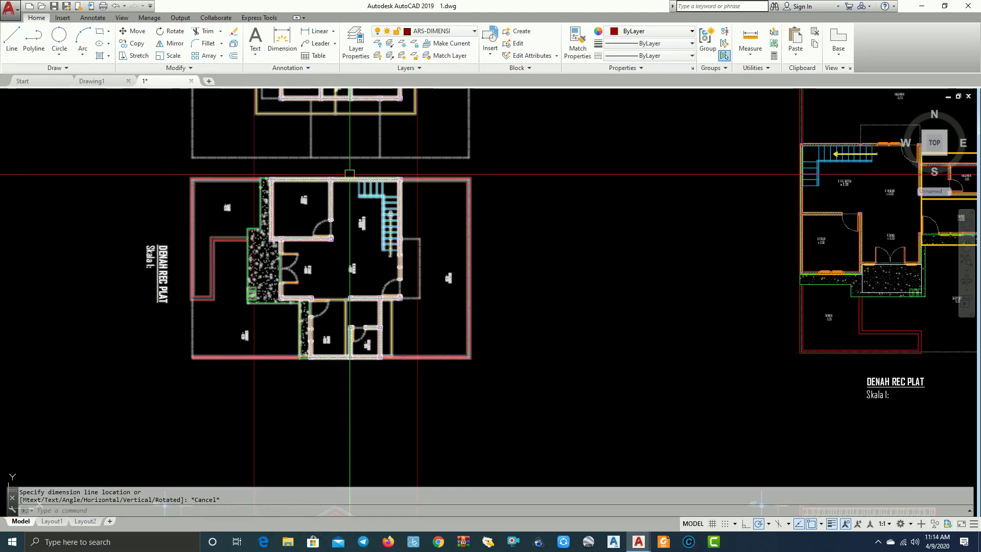
{"action": "scroll", "coordinate": [358, 214], "scroll_direction": "down", "scroll_amount": 5}
{"action": "scroll", "coordinate": [425, 247], "scroll_direction": "down", "scroll_amount": 1}
{"action": "scroll", "coordinate": [468, 309], "scroll_direction": "up", "scroll_amount": 4}
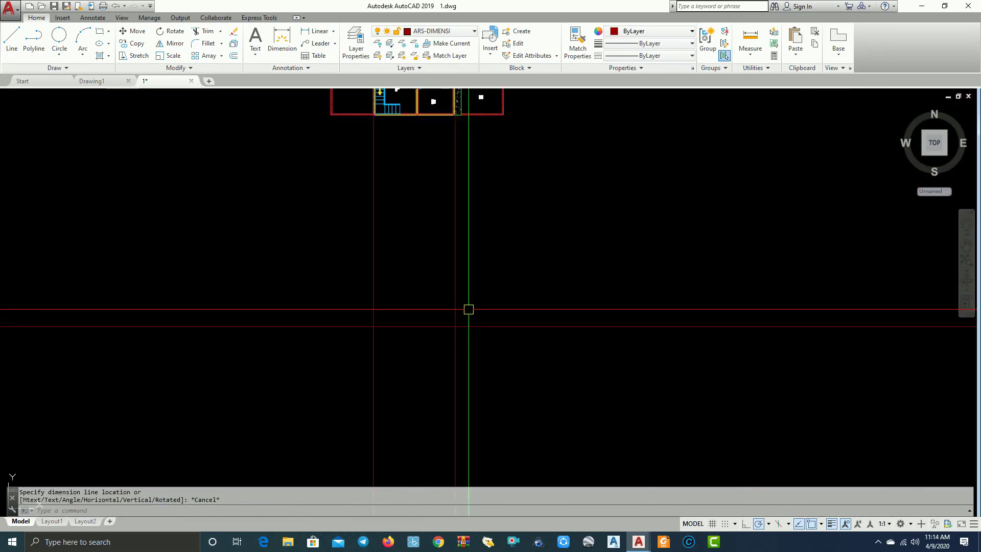
{"action": "type", "text": "o"}
Offset the right and left vertical construction lines 800 units outward
{"action": "key", "text": "Return"}
{"action": "type", "text": "8"}
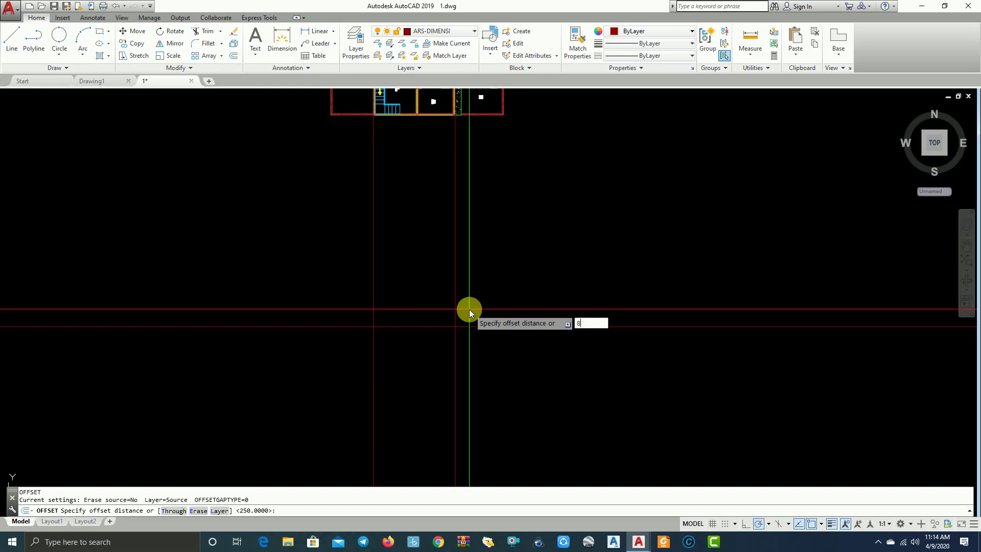
{"action": "type", "text": "00"}
{"action": "key", "text": "Return"}
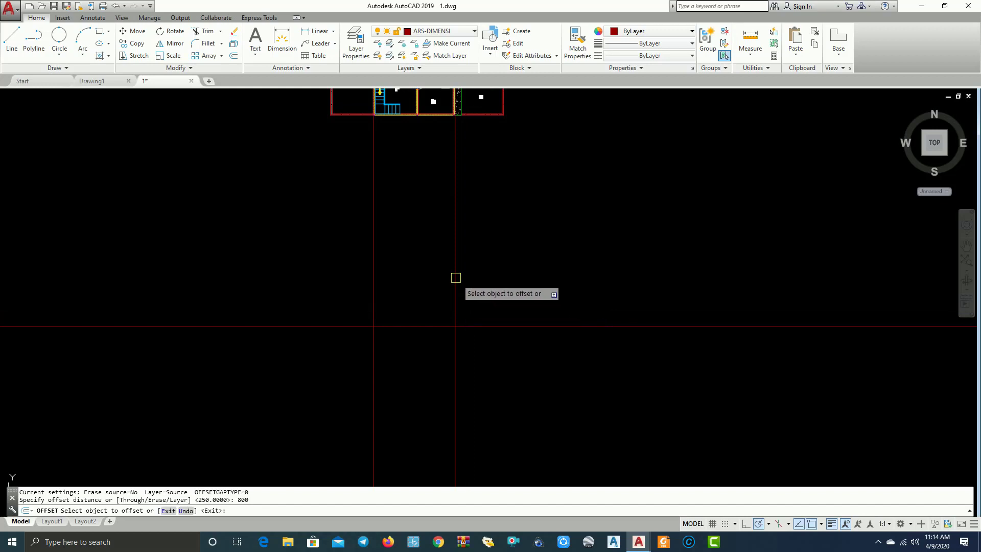
{"action": "left_click", "coordinate": [456, 277]}
{"action": "left_click", "coordinate": [488, 278]}
{"action": "left_click", "coordinate": [370, 269]}
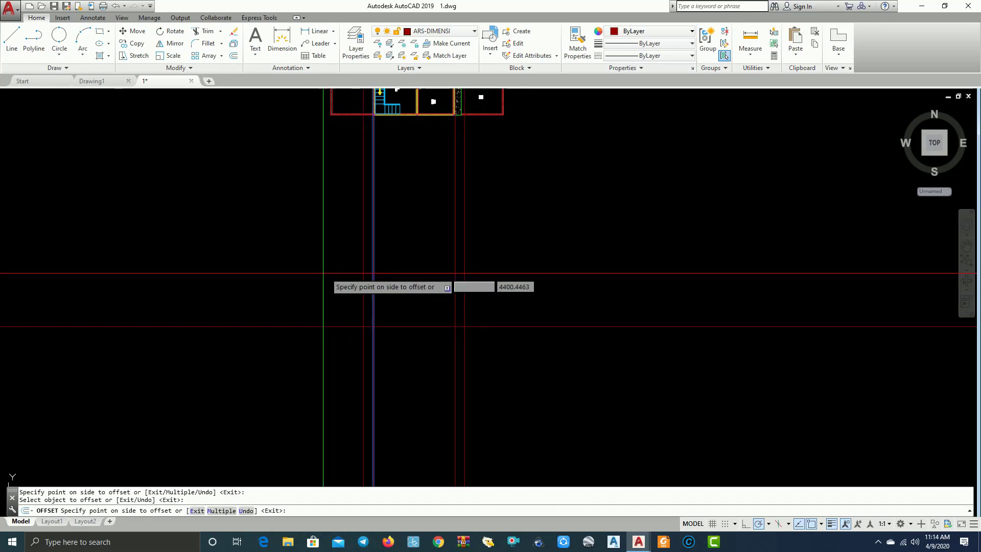
{"action": "key", "text": "Escape"}
{"action": "left_click", "coordinate": [369, 274]}
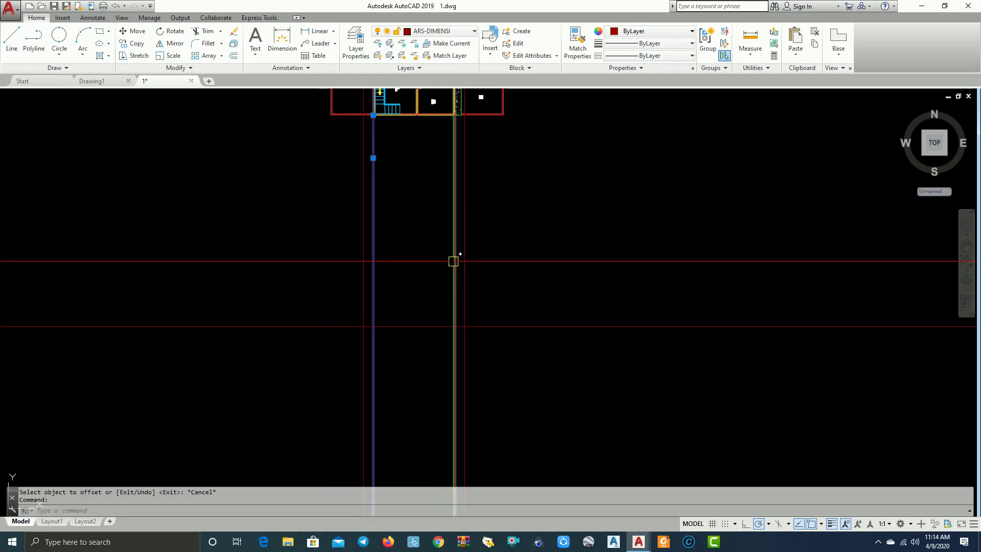
Erase two of the vertical construction lines with E
{"action": "type", "text": "E"}
{"action": "key", "text": "Return"}
{"action": "scroll", "coordinate": [511, 264], "scroll_direction": "down", "scroll_amount": 5}
{"action": "scroll", "coordinate": [508, 276], "scroll_direction": "up", "scroll_amount": 3}
Pan and zoom to show the upper and ground floor plans together
{"action": "scroll", "coordinate": [397, 255], "scroll_direction": "up", "scroll_amount": 2}
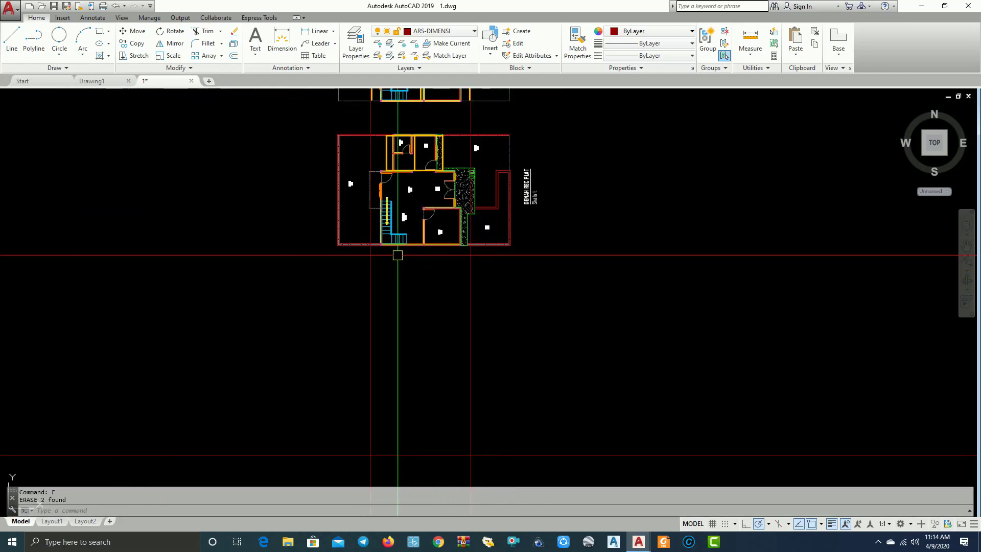
{"action": "scroll", "coordinate": [465, 254], "scroll_direction": "up", "scroll_amount": 2}
{"action": "scroll", "coordinate": [507, 256], "scroll_direction": "down", "scroll_amount": 2}
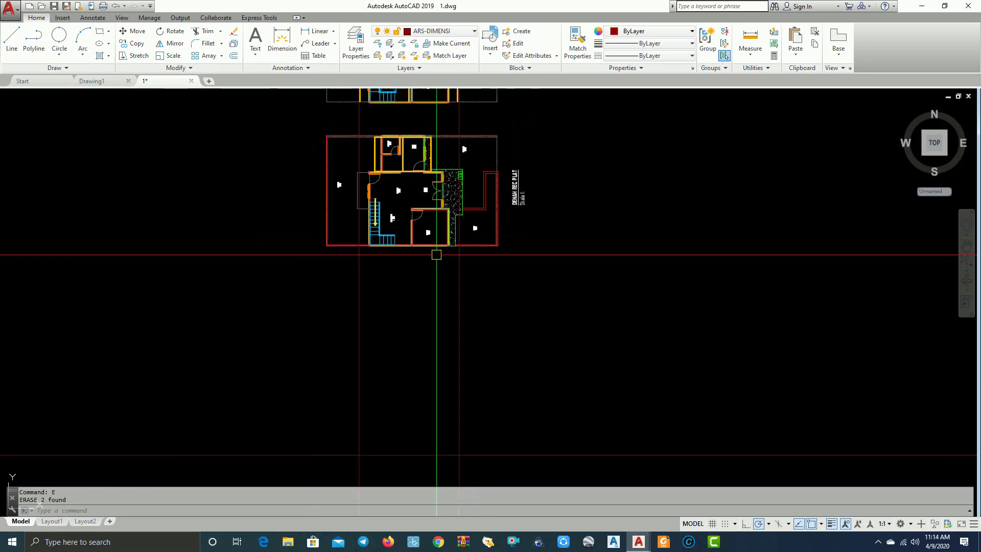
{"action": "middle_click_drag", "start_coordinate": [437, 251], "coordinate": [462, 332]}
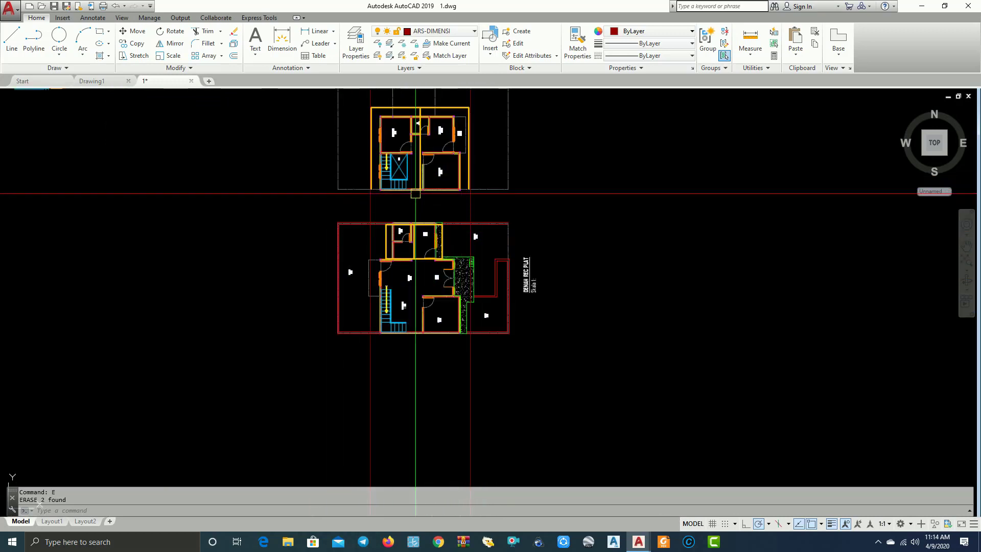
{"action": "scroll", "coordinate": [500, 171], "scroll_direction": "up", "scroll_amount": 4}
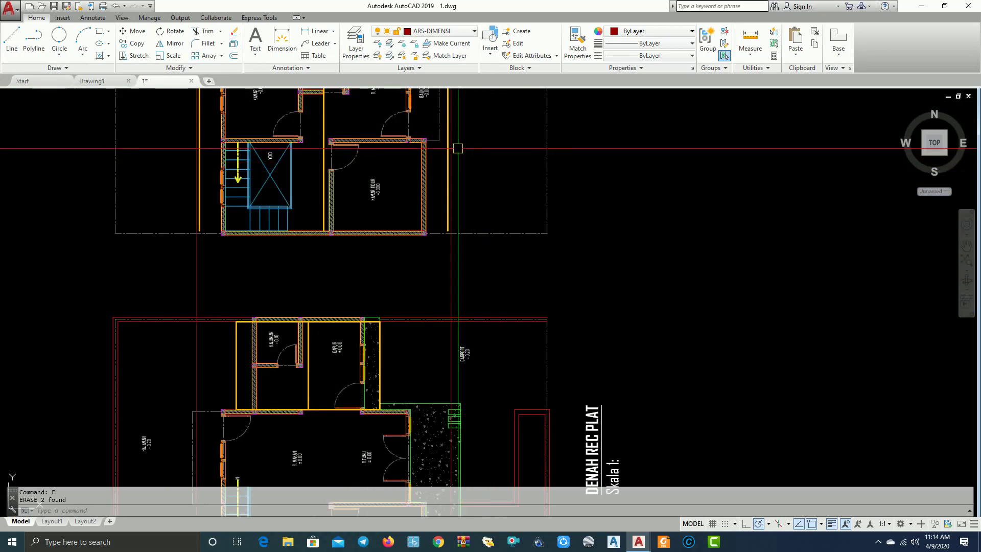
{"action": "middle_click_drag", "start_coordinate": [462, 214], "coordinate": [467, 269]}
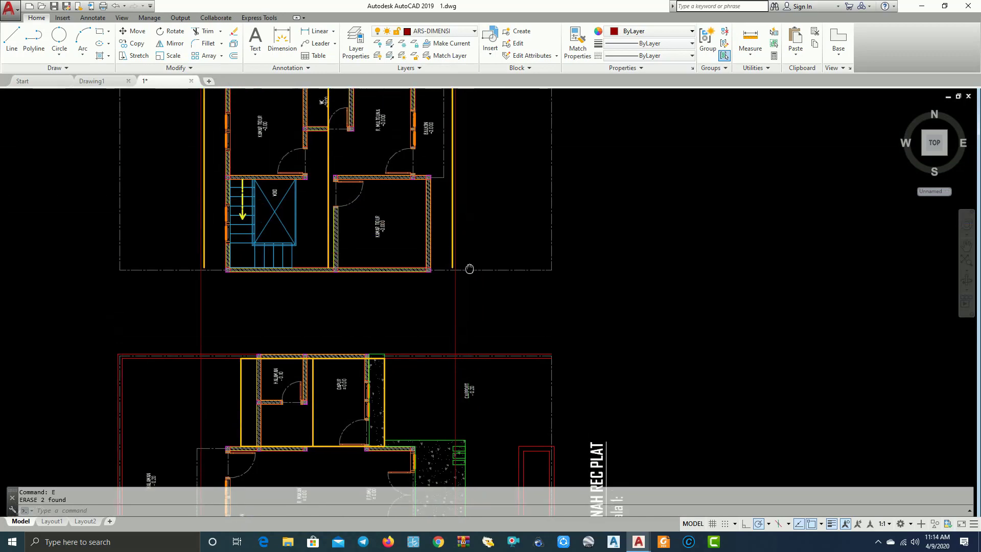
{"action": "scroll", "coordinate": [467, 270], "scroll_direction": "down", "scroll_amount": 5}
{"action": "scroll", "coordinate": [459, 196], "scroll_direction": "up", "scroll_amount": 2}
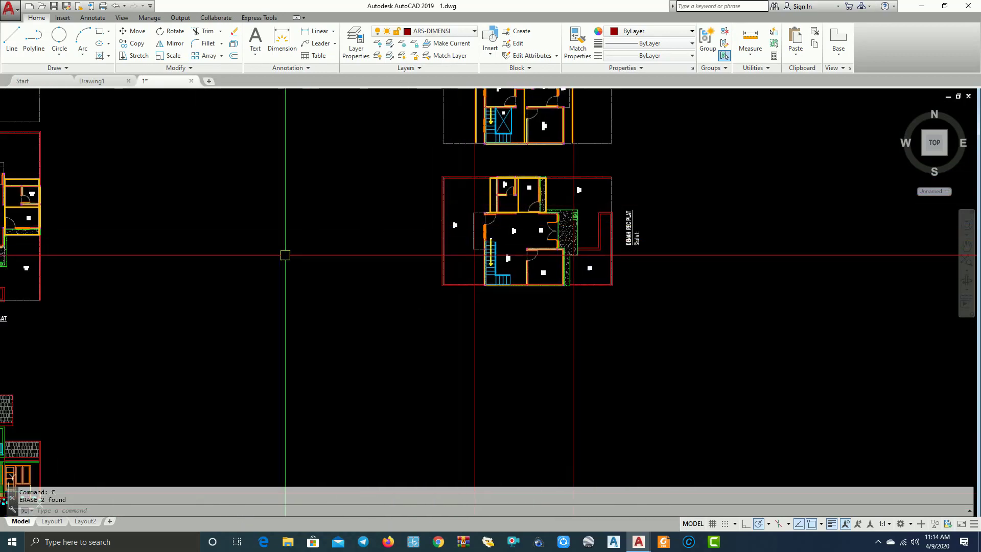
Pan over to the building elevations and center the left elevation in view
{"action": "middle_click_drag", "start_coordinate": [284, 256], "coordinate": [403, 256]}
{"action": "middle_click_drag", "start_coordinate": [256, 234], "coordinate": [497, 198]}
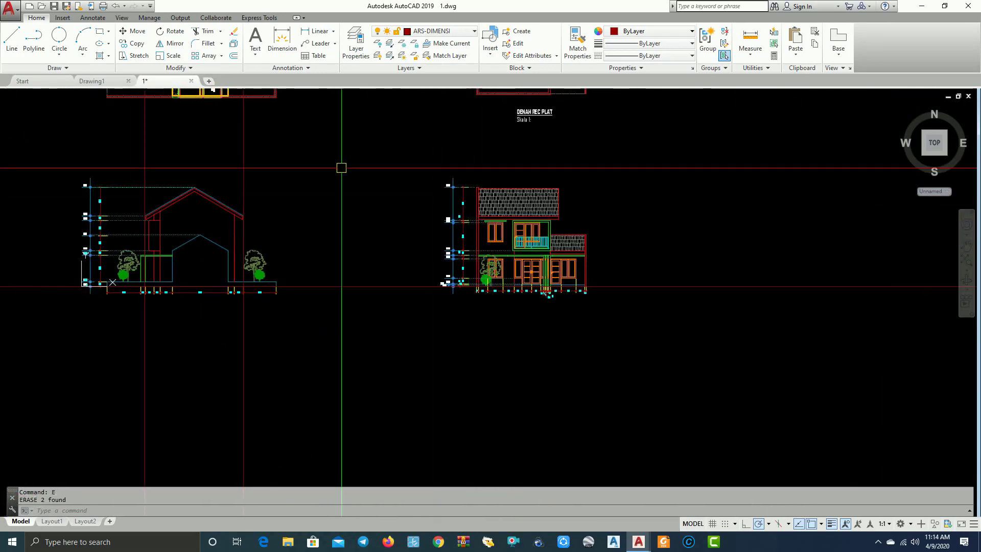
{"action": "scroll", "coordinate": [213, 204], "scroll_direction": "up", "scroll_amount": 2}
{"action": "middle_click_drag", "start_coordinate": [212, 203], "coordinate": [275, 204]}
{"action": "scroll", "coordinate": [276, 204], "scroll_direction": "up", "scroll_amount": 1}
{"action": "scroll", "coordinate": [365, 219], "scroll_direction": "up", "scroll_amount": 1}
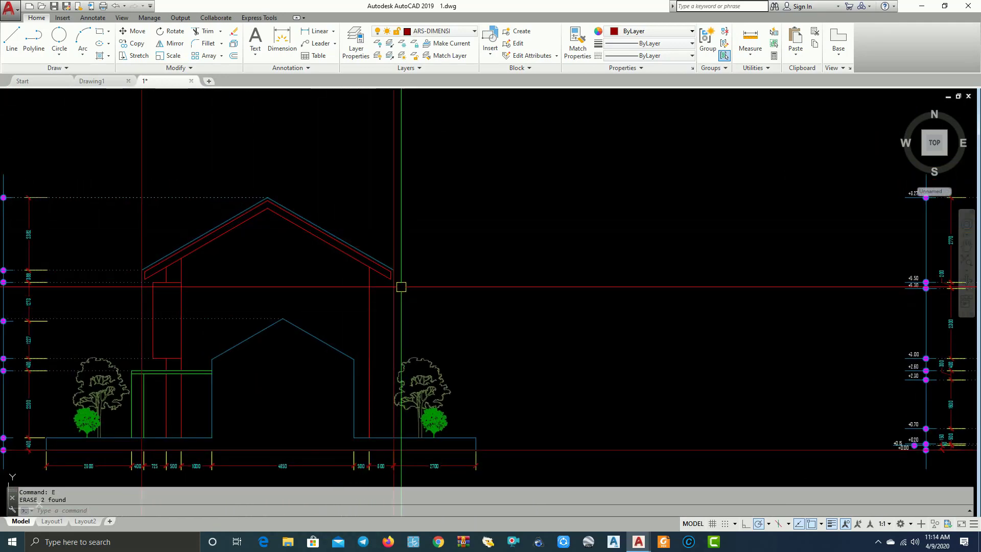
{"action": "scroll", "coordinate": [388, 271], "scroll_direction": "up", "scroll_amount": 4}
{"action": "scroll", "coordinate": [380, 220], "scroll_direction": "down", "scroll_amount": 4}
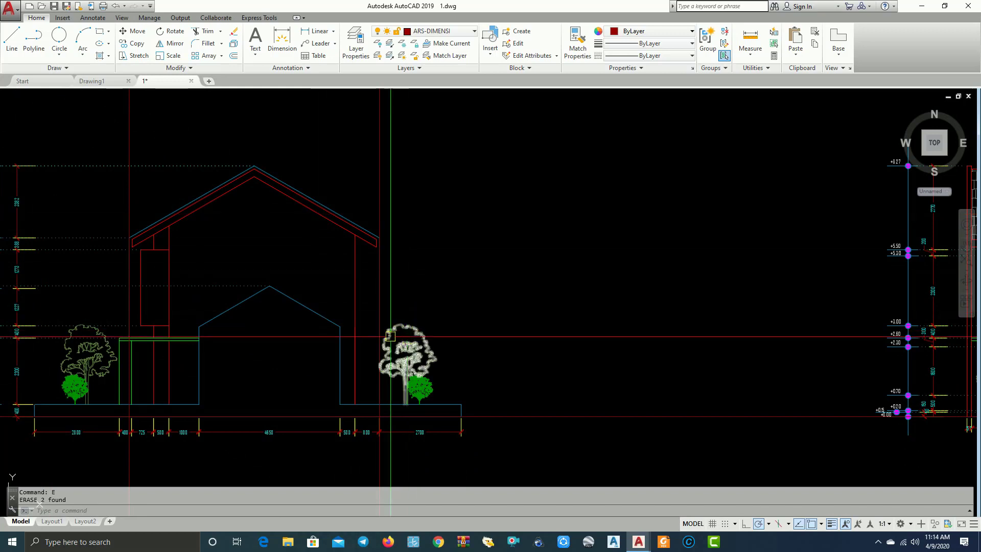
{"action": "scroll", "coordinate": [332, 207], "scroll_direction": "up", "scroll_amount": 4}
Select the two upper roof lines and start a copy, then abandon that first attempt
{"action": "left_click", "coordinate": [324, 228]}
{"action": "left_click", "coordinate": [123, 120]}
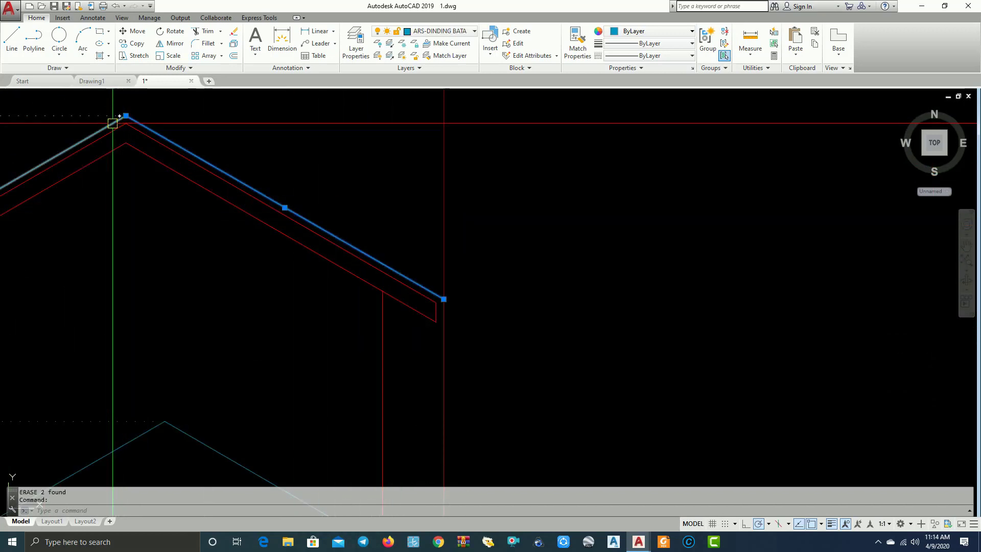
{"action": "scroll", "coordinate": [265, 164], "scroll_direction": "down", "scroll_amount": 4}
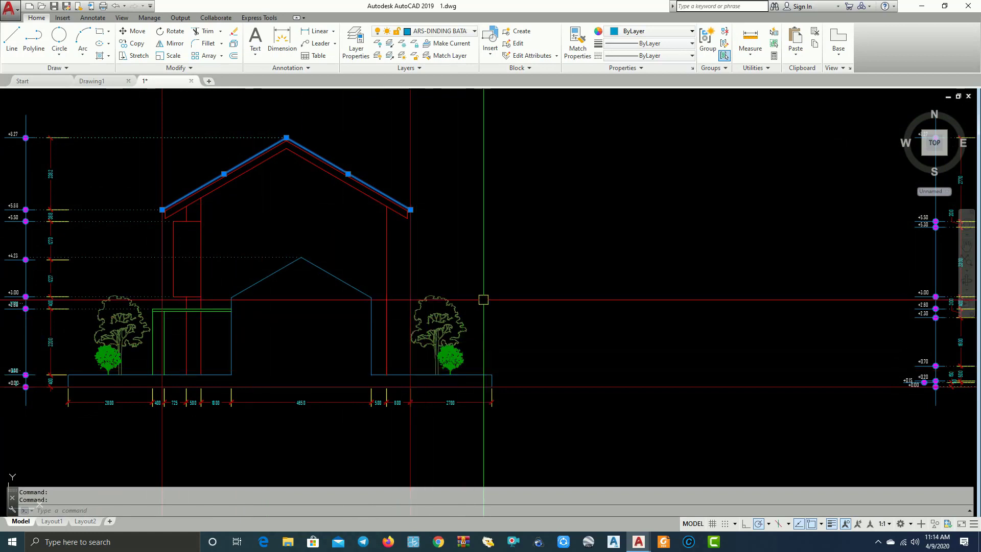
{"action": "left_click", "coordinate": [125, 43]}
{"action": "scroll", "coordinate": [399, 409], "scroll_direction": "up", "scroll_amount": 3}
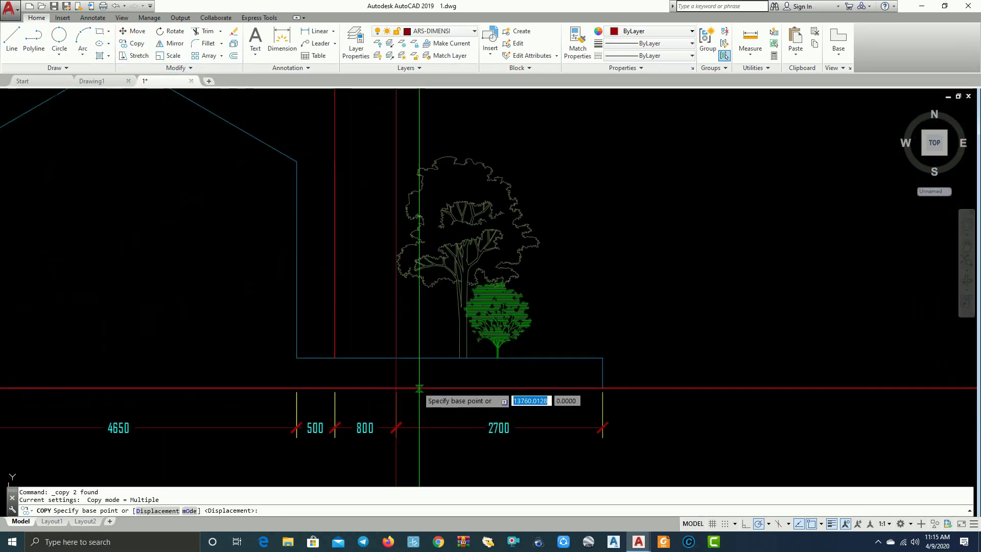
{"action": "scroll", "coordinate": [411, 393], "scroll_direction": "up", "scroll_amount": 3}
{"action": "scroll", "coordinate": [364, 405], "scroll_direction": "up", "scroll_amount": 2}
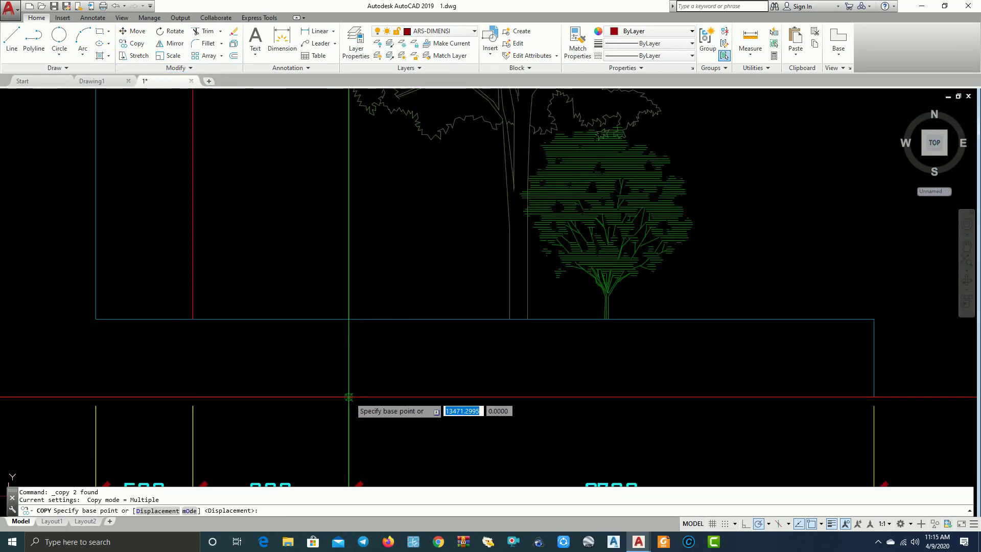
{"action": "scroll", "coordinate": [352, 401], "scroll_direction": "up", "scroll_amount": 2}
{"action": "scroll", "coordinate": [342, 404], "scroll_direction": "up", "scroll_amount": 2}
{"action": "scroll", "coordinate": [288, 360], "scroll_direction": "up", "scroll_amount": 2}
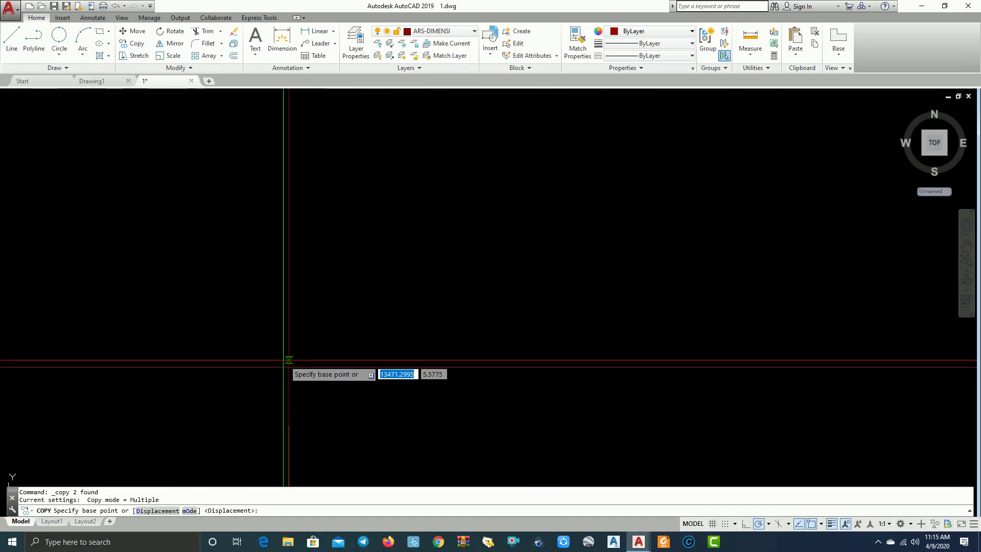
{"action": "scroll", "coordinate": [289, 361], "scroll_direction": "down", "scroll_amount": 1}
{"action": "key", "text": "Escape"}
{"action": "key", "text": "Escape"}
Bring the roof back into view, reselect the right roof line and restart COPY
{"action": "scroll", "coordinate": [385, 406], "scroll_direction": "down", "scroll_amount": 2}
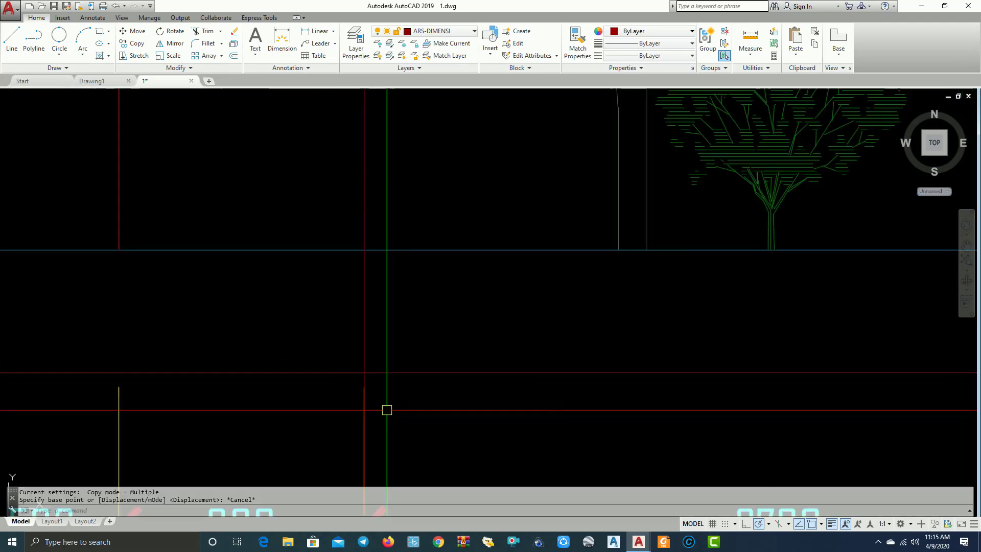
{"action": "scroll", "coordinate": [358, 358], "scroll_direction": "up", "scroll_amount": 3}
{"action": "scroll", "coordinate": [335, 295], "scroll_direction": "down", "scroll_amount": 4}
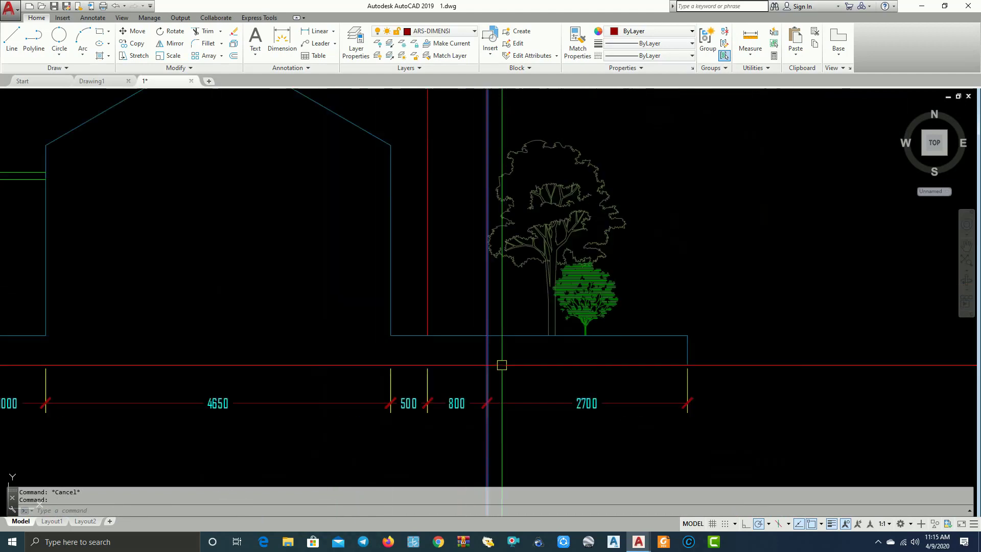
{"action": "scroll", "coordinate": [279, 198], "scroll_direction": "down", "scroll_amount": 4}
{"action": "middle_click_drag", "start_coordinate": [279, 198], "coordinate": [307, 254]}
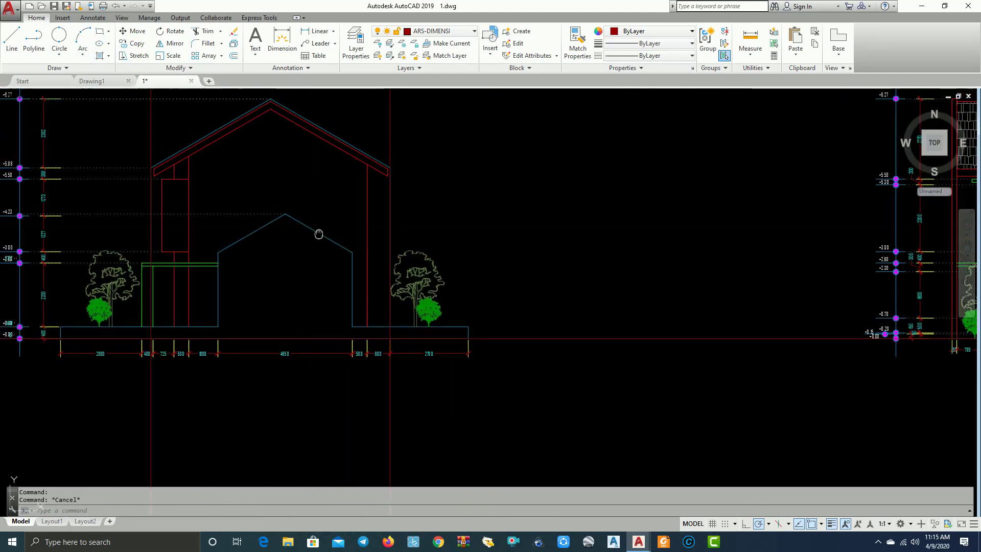
{"action": "scroll", "coordinate": [318, 230], "scroll_direction": "up", "scroll_amount": 8}
{"action": "left_click", "coordinate": [305, 136]}
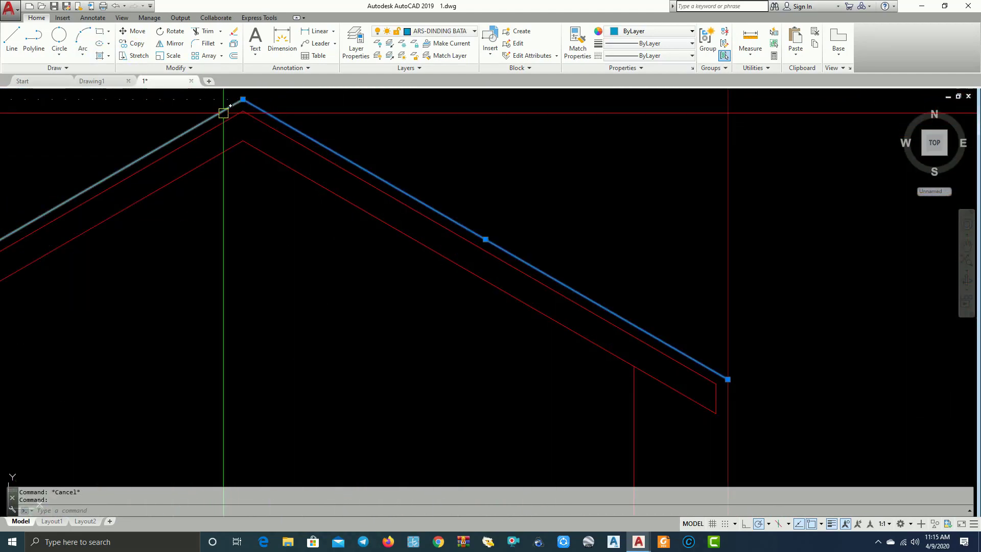
{"action": "left_click", "coordinate": [137, 47]}
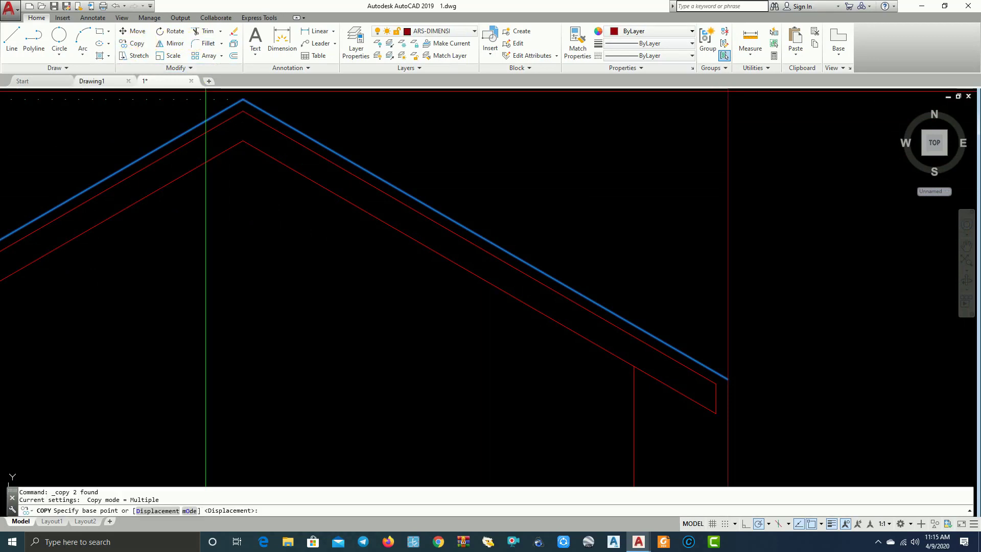
Set the copy's base point on the ground-line construction intersection
{"action": "scroll", "coordinate": [432, 267], "scroll_direction": "down", "scroll_amount": 3}
{"action": "scroll", "coordinate": [450, 256], "scroll_direction": "down", "scroll_amount": 5}
{"action": "scroll", "coordinate": [428, 225], "scroll_direction": "up", "scroll_amount": 4}
{"action": "scroll", "coordinate": [428, 225], "scroll_direction": "up", "scroll_amount": 2}
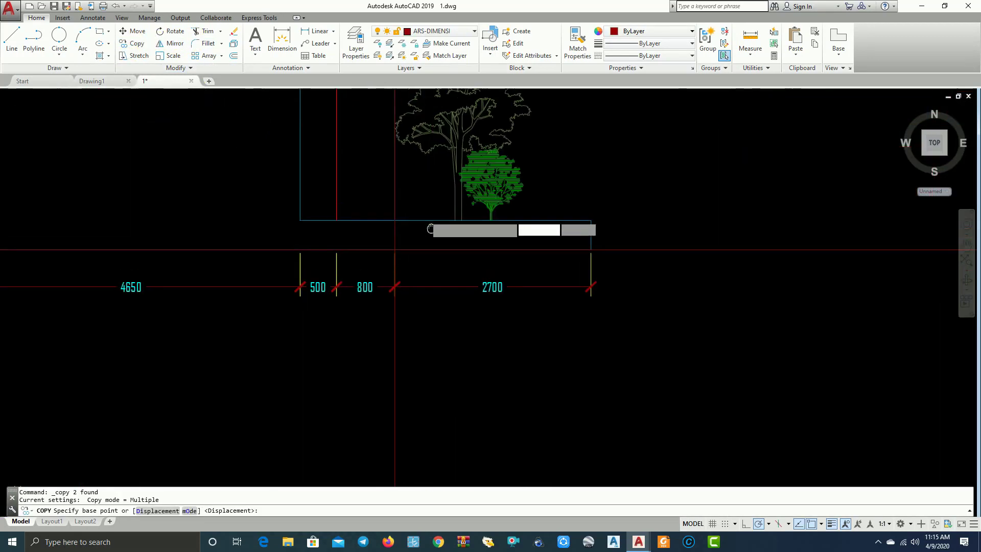
{"action": "scroll", "coordinate": [507, 295], "scroll_direction": "up", "scroll_amount": 1}
{"action": "scroll", "coordinate": [481, 312], "scroll_direction": "up", "scroll_amount": 3}
{"action": "scroll", "coordinate": [442, 340], "scroll_direction": "up", "scroll_amount": 3}
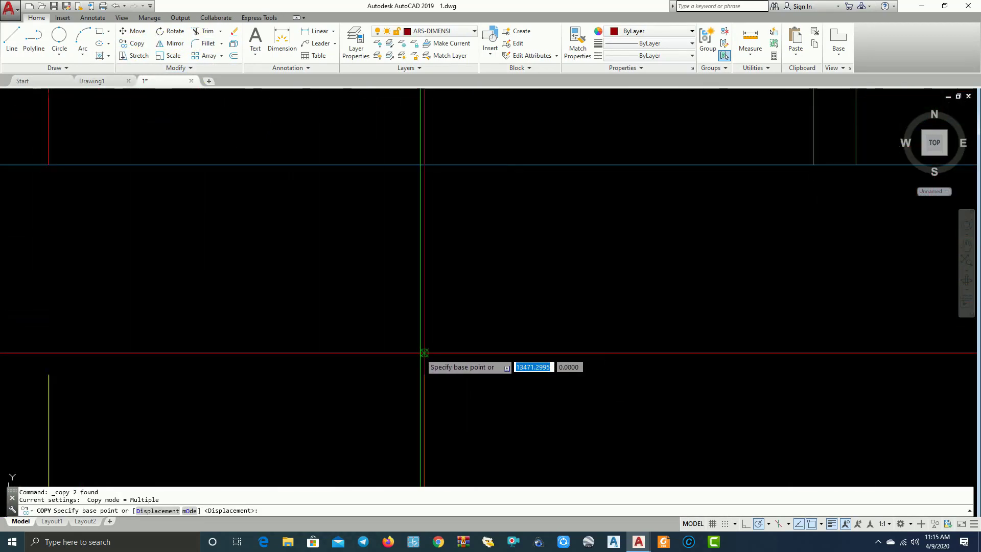
{"action": "left_click", "coordinate": [424, 352]}
Pan to the new house outline, centering its ground line in view
{"action": "scroll", "coordinate": [414, 283], "scroll_direction": "down", "scroll_amount": 5}
{"action": "scroll", "coordinate": [422, 274], "scroll_direction": "down", "scroll_amount": 2}
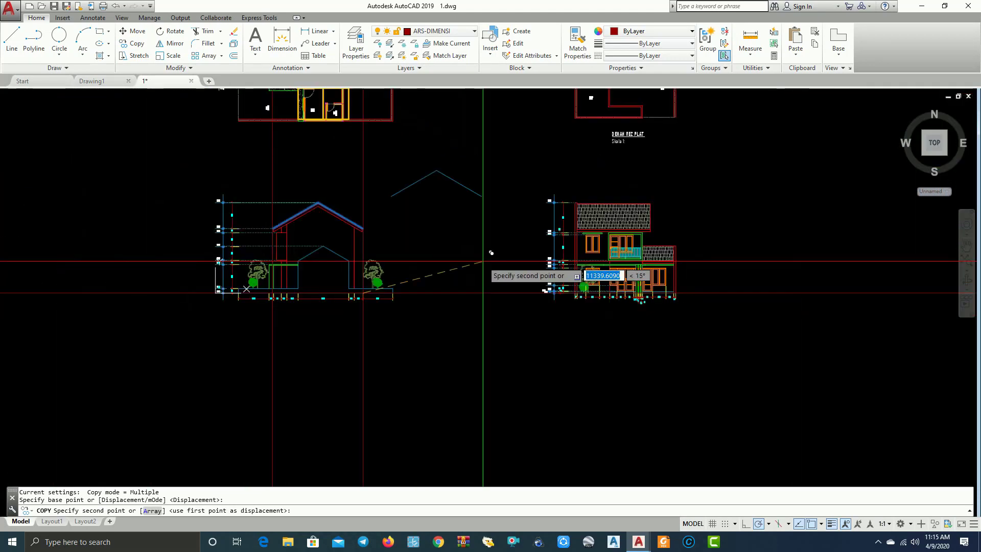
{"action": "mouse_move", "coordinate": [483, 265]}
{"action": "middle_mouse_down"}
{"action": "mouse_move", "coordinate": [291, 323]}
{"action": "mouse_move", "coordinate": [232, 307]}
{"action": "mouse_move", "coordinate": [181, 306]}
{"action": "middle_mouse_up"}
{"action": "middle_click_drag", "start_coordinate": [387, 307], "coordinate": [397, 350]}
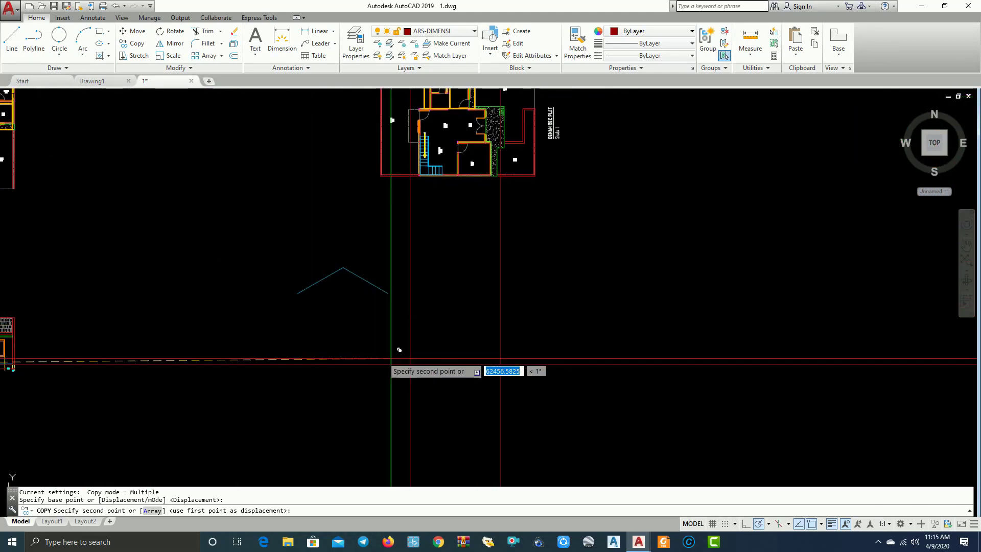
{"action": "scroll", "coordinate": [397, 351], "scroll_direction": "up", "scroll_amount": 2}
{"action": "middle_click_drag", "start_coordinate": [471, 355], "coordinate": [522, 353]}
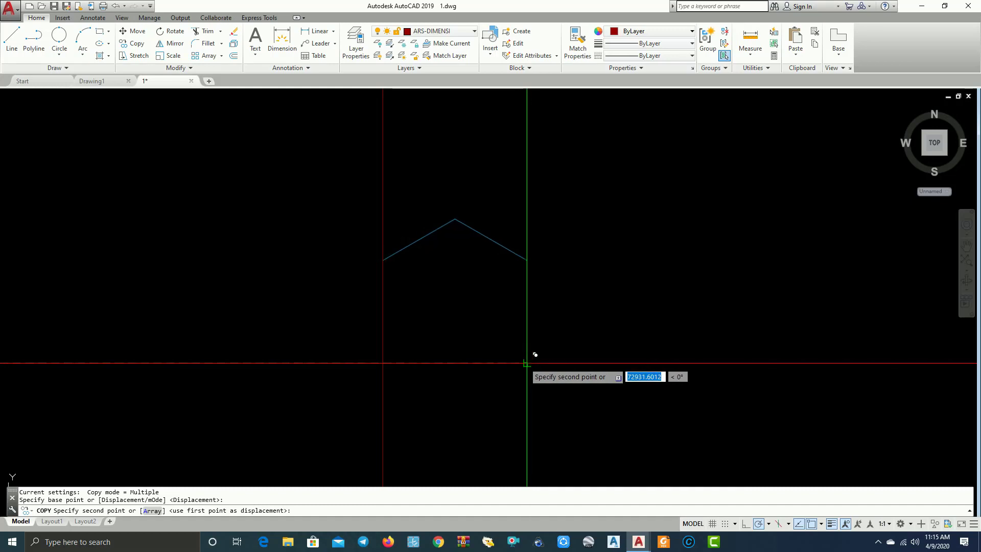
Place the copied roof lines at the new house outline's ground level
{"action": "left_click", "coordinate": [558, 263]}
{"action": "scroll", "coordinate": [559, 263], "scroll_direction": "up", "scroll_amount": 2}
{"action": "key", "text": "Escape"}
{"action": "type", "text": "tr"}
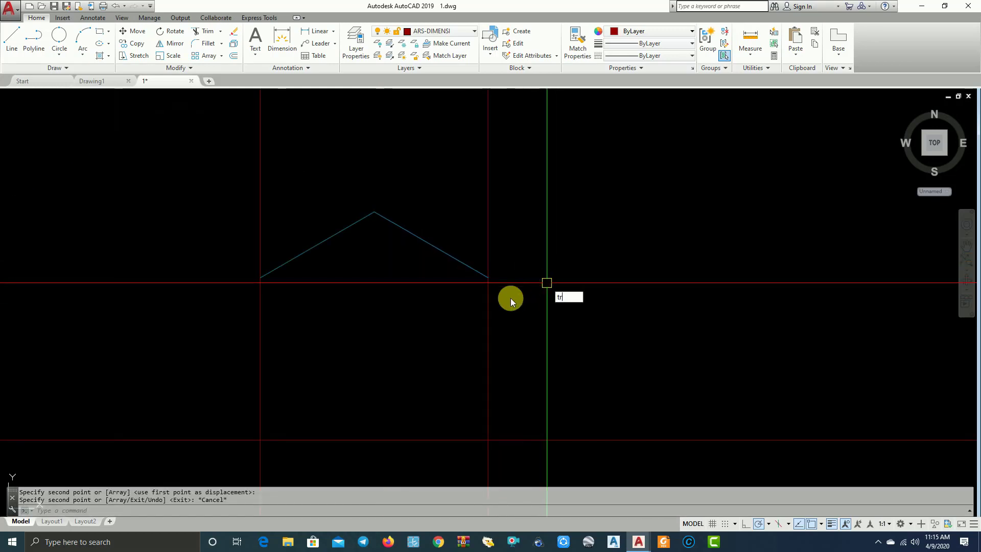
Attempt to trim the outline walls using crossing-selected cutting edges, then cancel
{"action": "key", "text": "Return"}
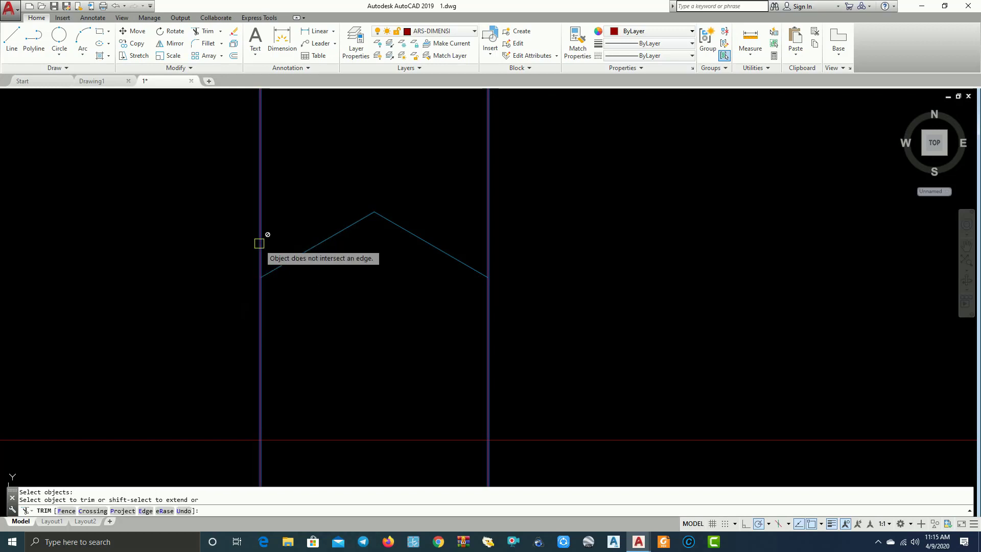
{"action": "key", "text": "Escape"}
{"action": "key", "text": "Return"}
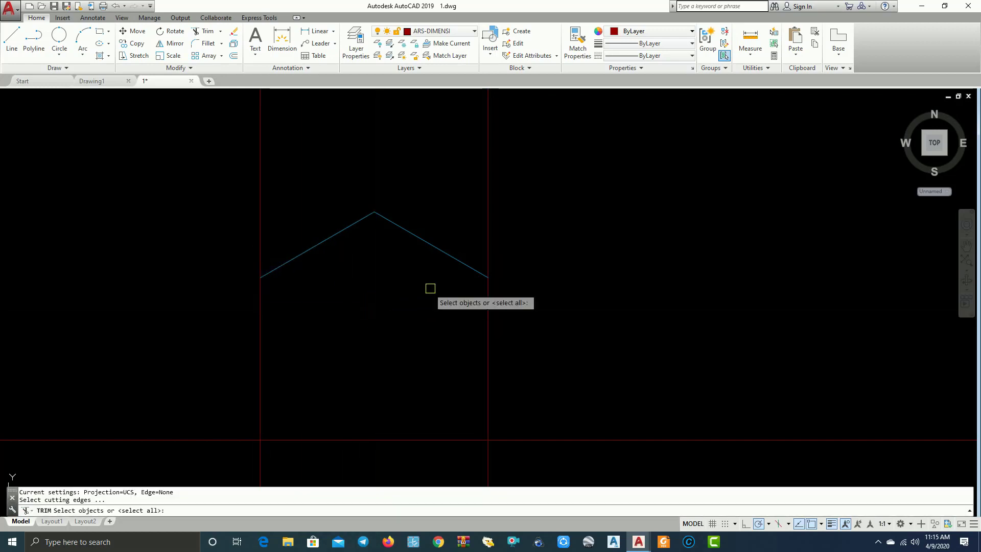
{"action": "left_click", "coordinate": [431, 281]}
{"action": "left_click", "coordinate": [345, 171]}
{"action": "key", "text": "Return"}
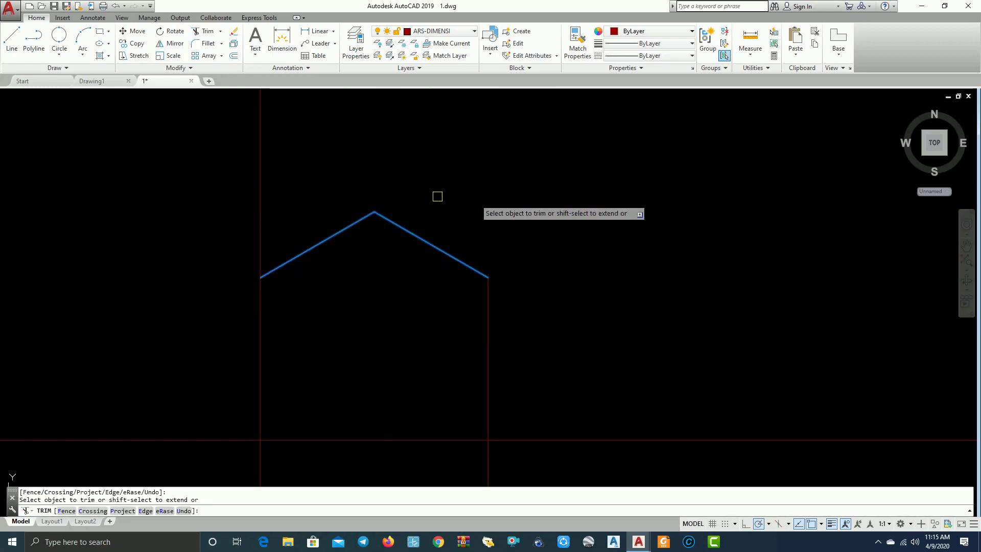
{"action": "key", "text": "Escape"}
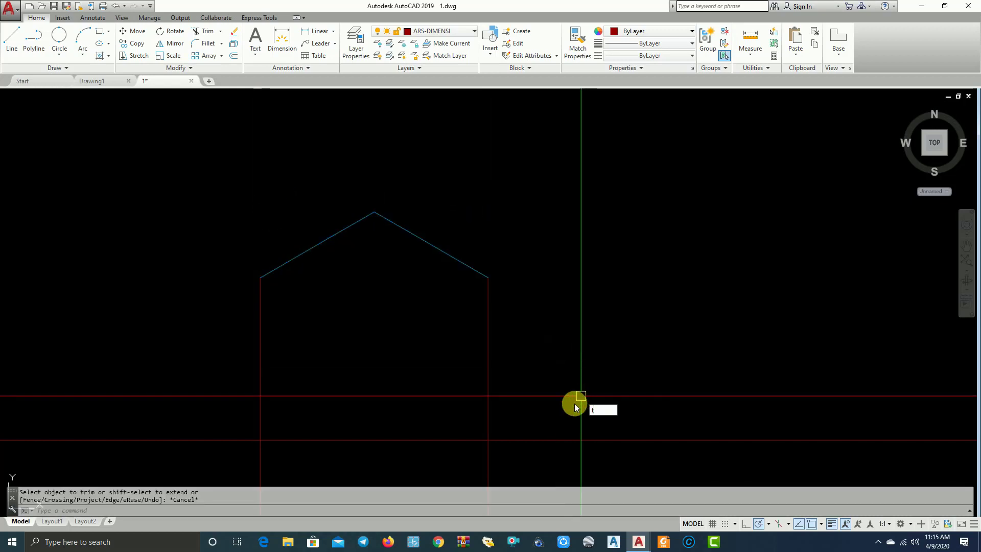
Retry TRIM with the red ground line as cutting edge, then cancel and zoom out
{"action": "type", "text": "r"}
{"action": "key", "text": "Return"}
{"action": "left_click", "coordinate": [519, 440]}
{"action": "middle_click_drag", "start_coordinate": [506, 467], "coordinate": [527, 368]}
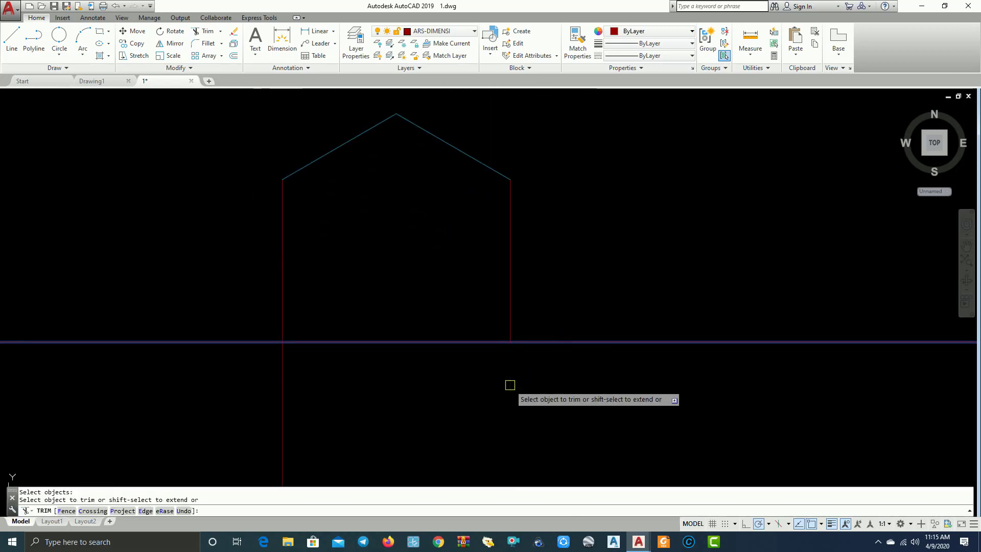
{"action": "scroll", "coordinate": [591, 383], "scroll_direction": "down", "scroll_amount": 6}
{"action": "key", "text": "Escape"}
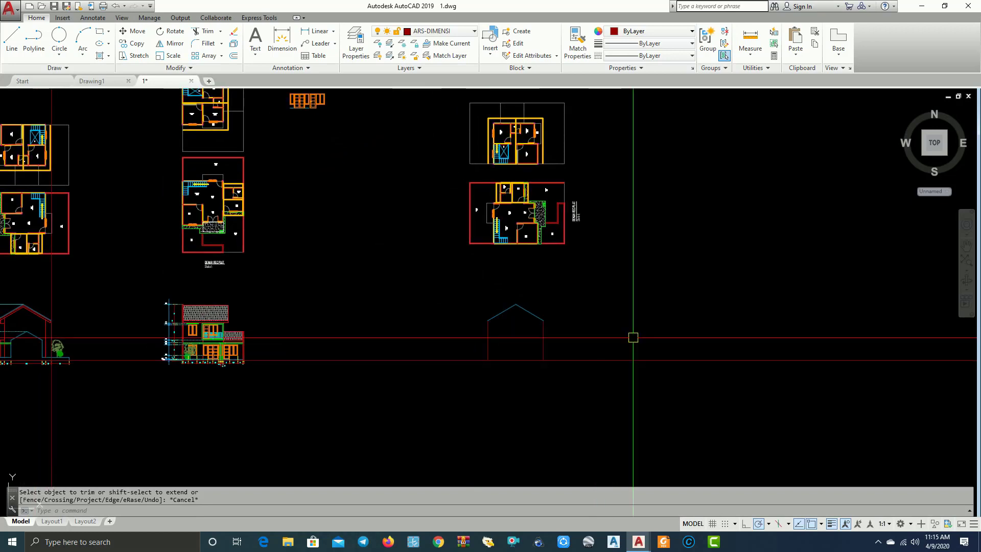
Draw a vertical construction line through the floor plan's right outer wall corner
{"action": "type", "text": "xl"}
{"action": "key", "text": "Return"}
{"action": "type", "text": "v"}
{"action": "key", "text": "Return"}
{"action": "scroll", "coordinate": [469, 257], "scroll_direction": "up", "scroll_amount": 2}
{"action": "scroll", "coordinate": [470, 257], "scroll_direction": "up", "scroll_amount": 4}
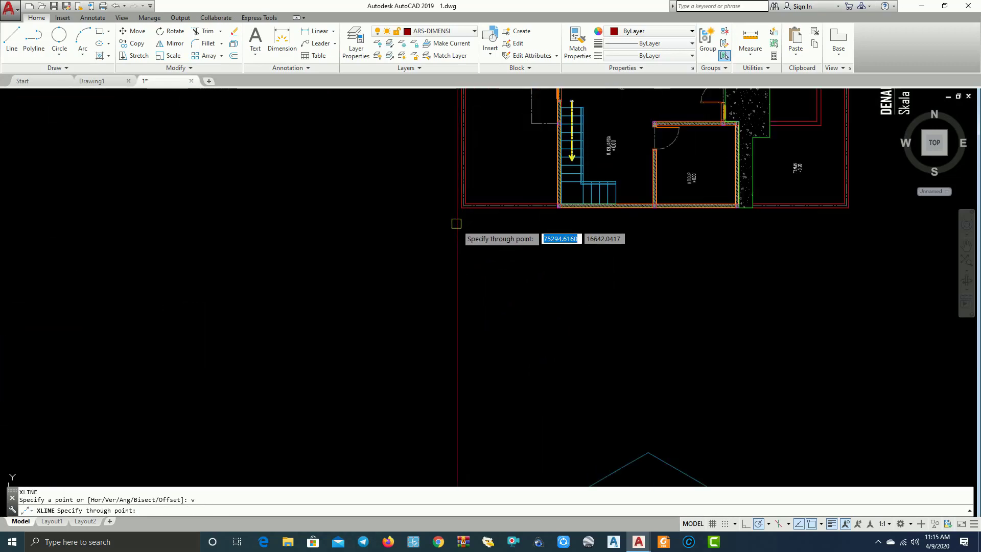
{"action": "left_click", "coordinate": [456, 211]}
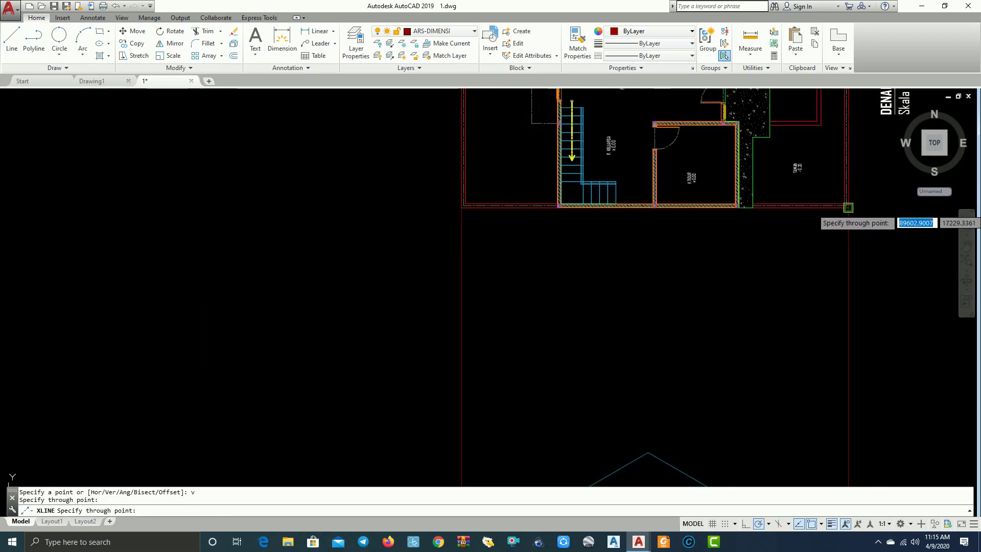
{"action": "scroll", "coordinate": [848, 207], "scroll_direction": "down", "scroll_amount": 5}
{"action": "key", "text": "Return"}
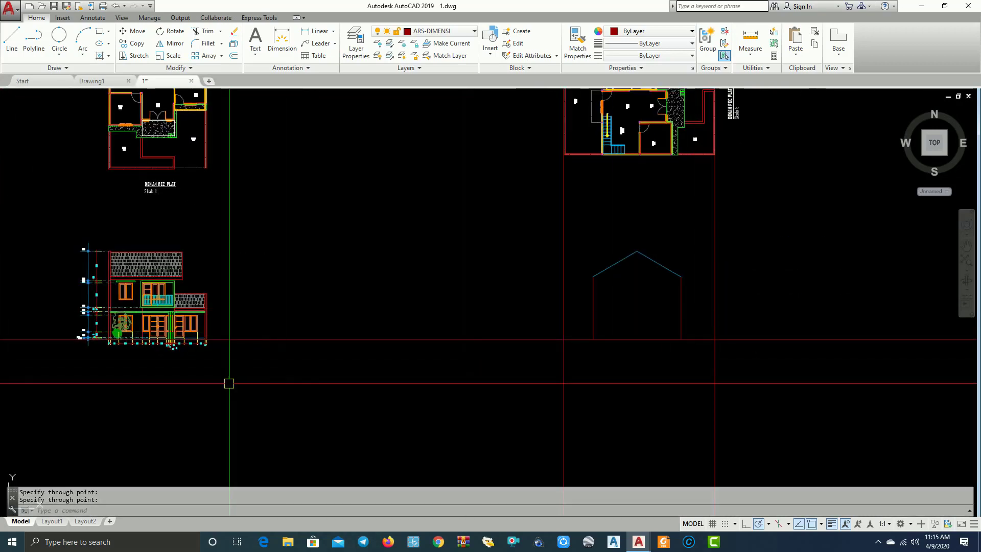
{"action": "scroll", "coordinate": [379, 365], "scroll_direction": "up", "scroll_amount": 2}
{"action": "scroll", "coordinate": [379, 365], "scroll_direction": "up", "scroll_amount": 4}
Draw a horizontal construction line across the elevations at the picked elevation point
{"action": "type", "text": "xl"}
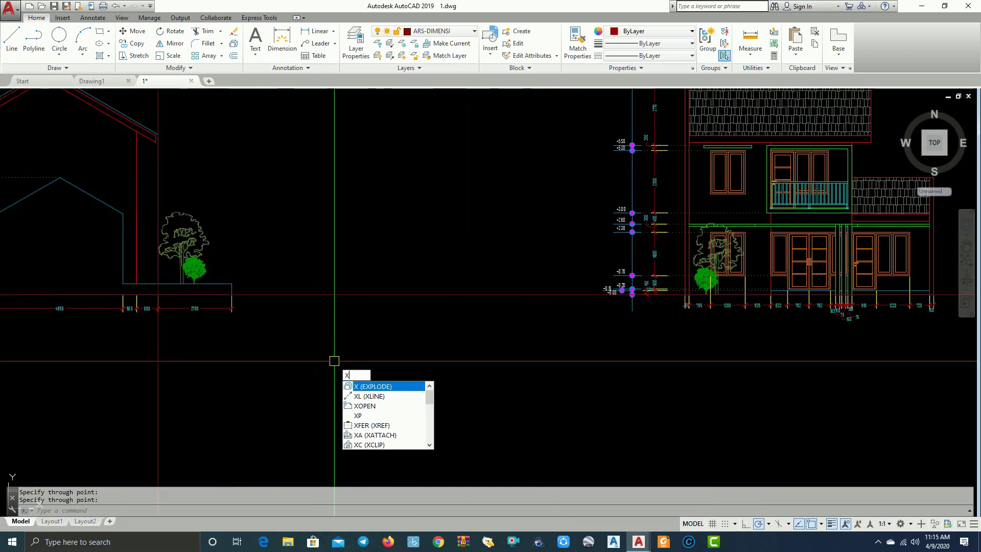
{"action": "key", "text": "Return"}
{"action": "type", "text": "h"}
{"action": "key", "text": "Return"}
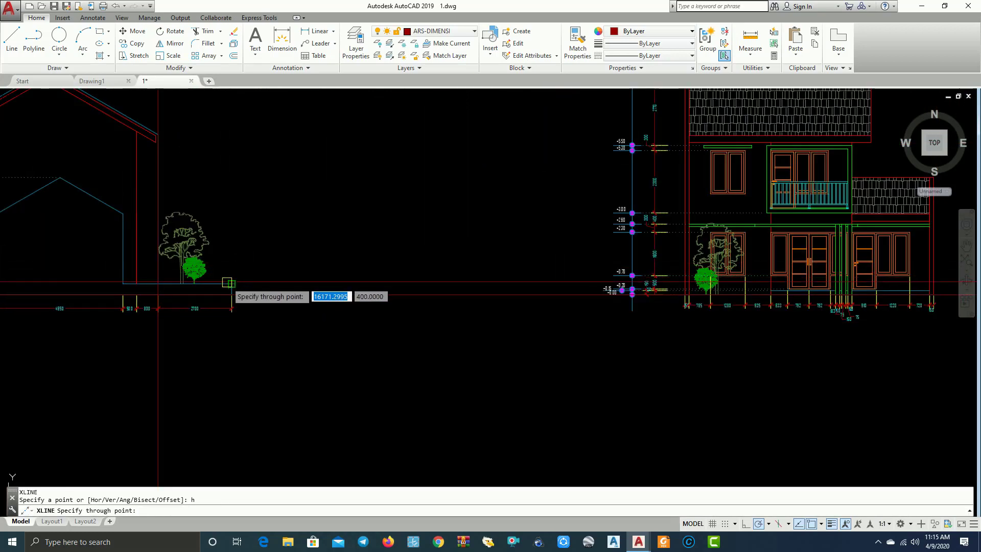
{"action": "left_click", "coordinate": [231, 283]}
{"action": "scroll", "coordinate": [68, 324], "scroll_direction": "down", "scroll_amount": 3}
{"action": "scroll", "coordinate": [184, 328], "scroll_direction": "up", "scroll_amount": 3}
{"action": "key", "text": "Escape"}
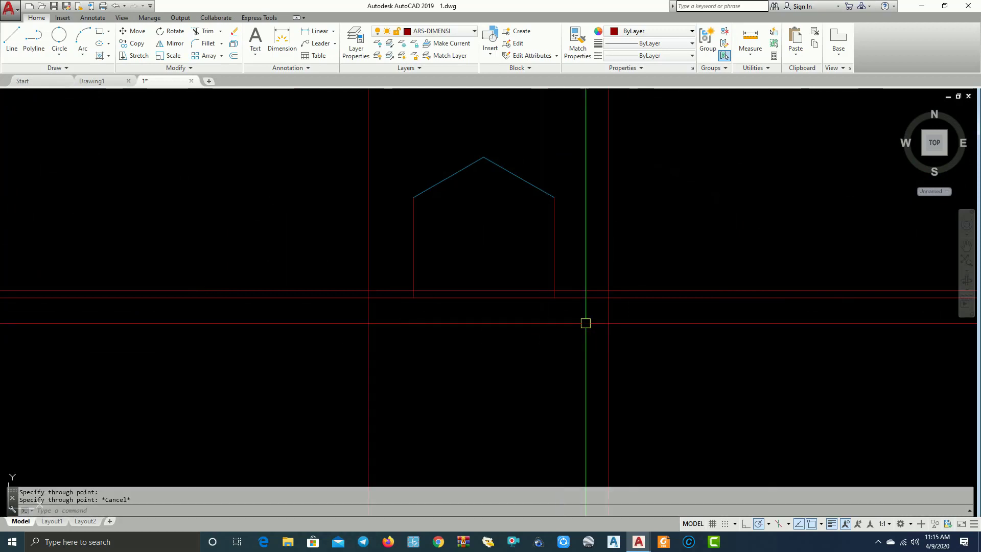
{"action": "type", "text": "ma"}
Match the red wall and guide lines to the blue roof line's properties
{"action": "key", "text": "Return"}
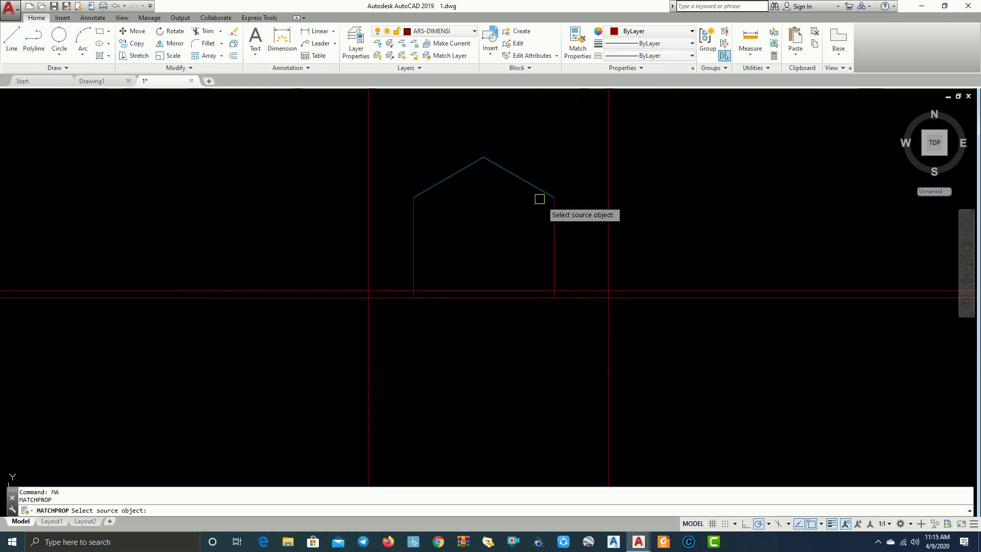
{"action": "left_click", "coordinate": [547, 193]}
{"action": "left_click", "coordinate": [553, 225]}
{"action": "left_click", "coordinate": [417, 256]}
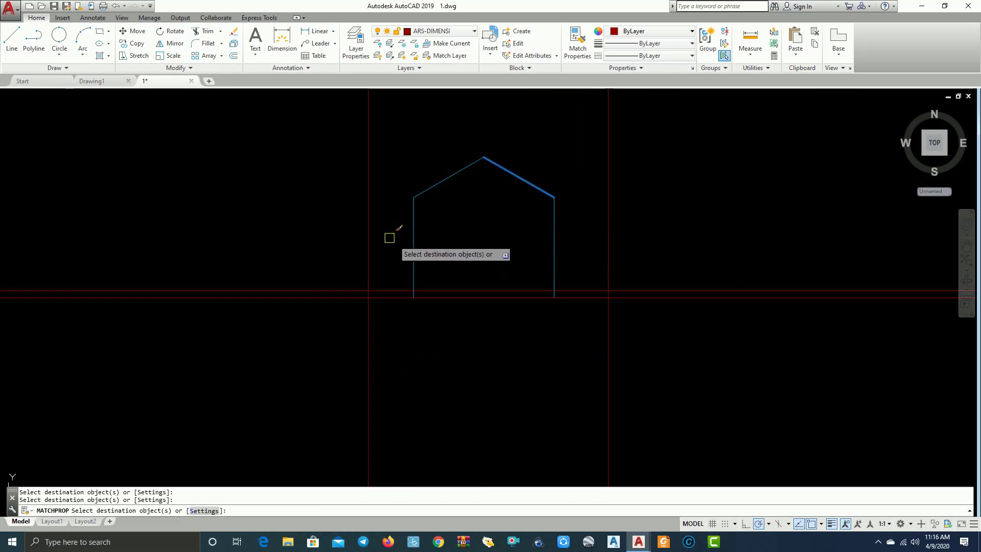
{"action": "left_click", "coordinate": [394, 322]}
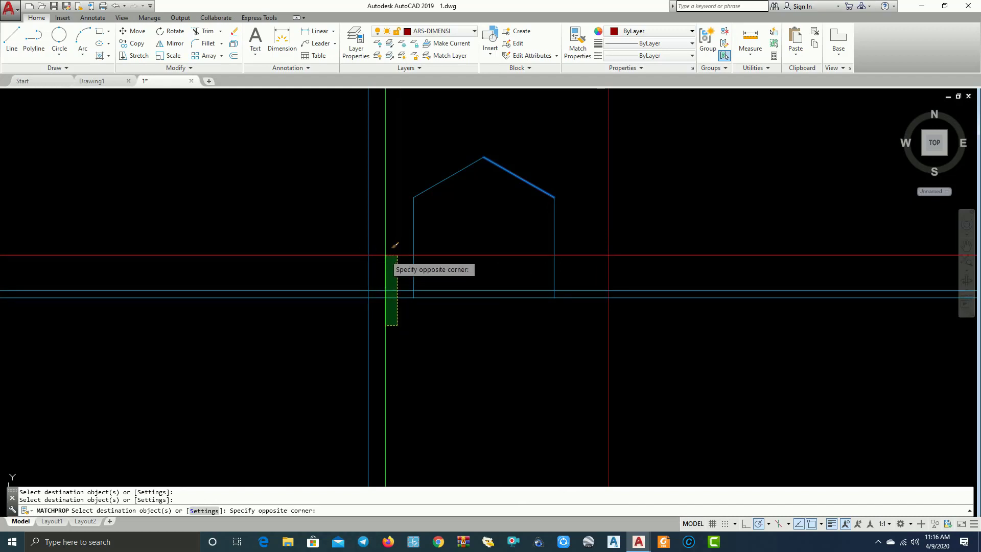
{"action": "left_click", "coordinate": [384, 260]}
{"action": "left_click", "coordinate": [665, 335]}
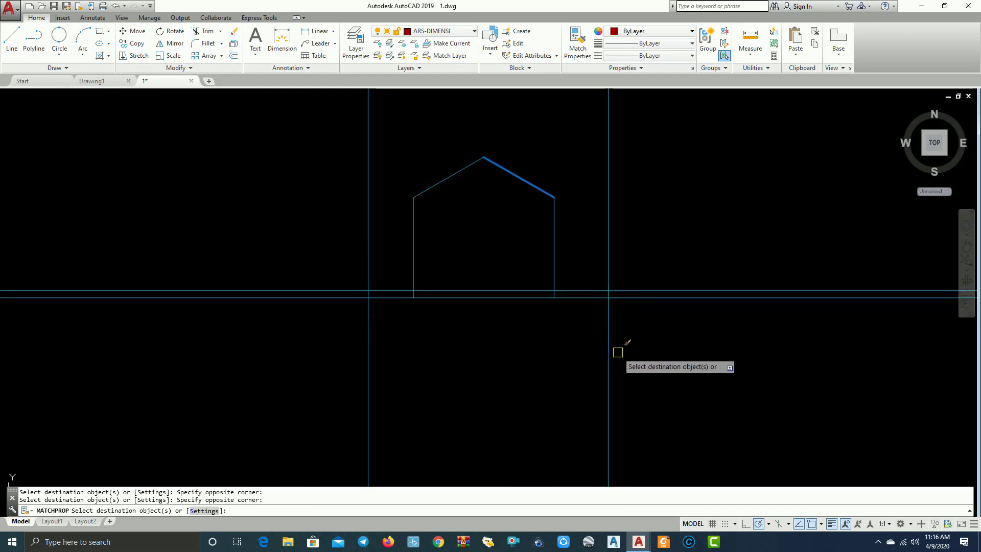
{"action": "key", "text": "Escape"}
Trim the guide lines and ground-line overhangs back to a short base strip
{"action": "key", "text": "Return"}
{"action": "left_click", "coordinate": [646, 307]}
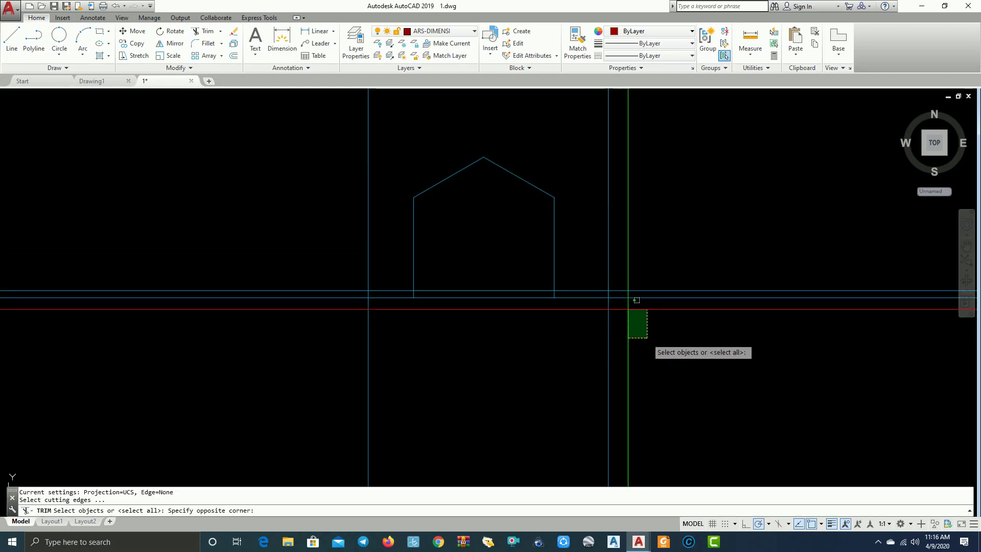
{"action": "left_click", "coordinate": [588, 265]}
{"action": "left_click", "coordinate": [394, 329]}
{"action": "key", "text": "Return"}
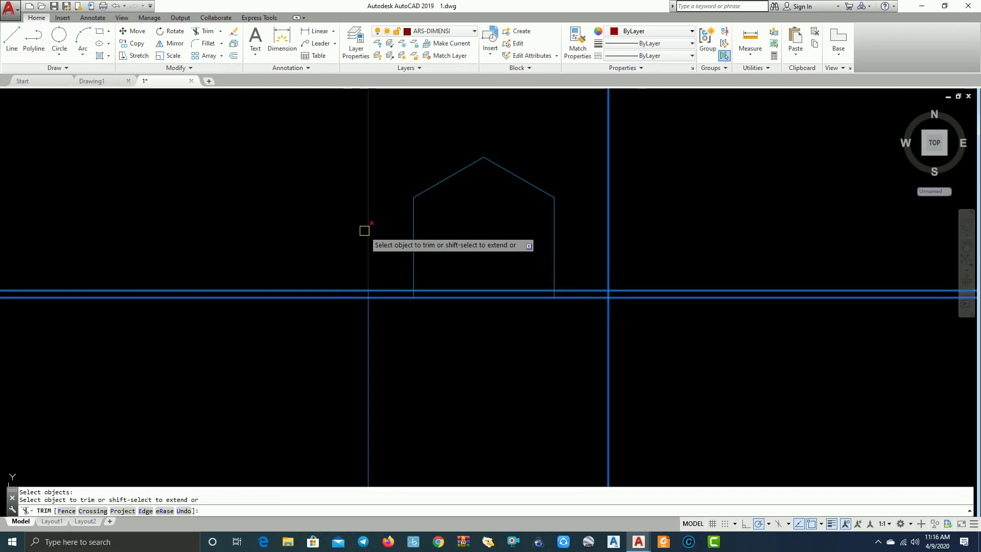
{"action": "left_click", "coordinate": [327, 288]}
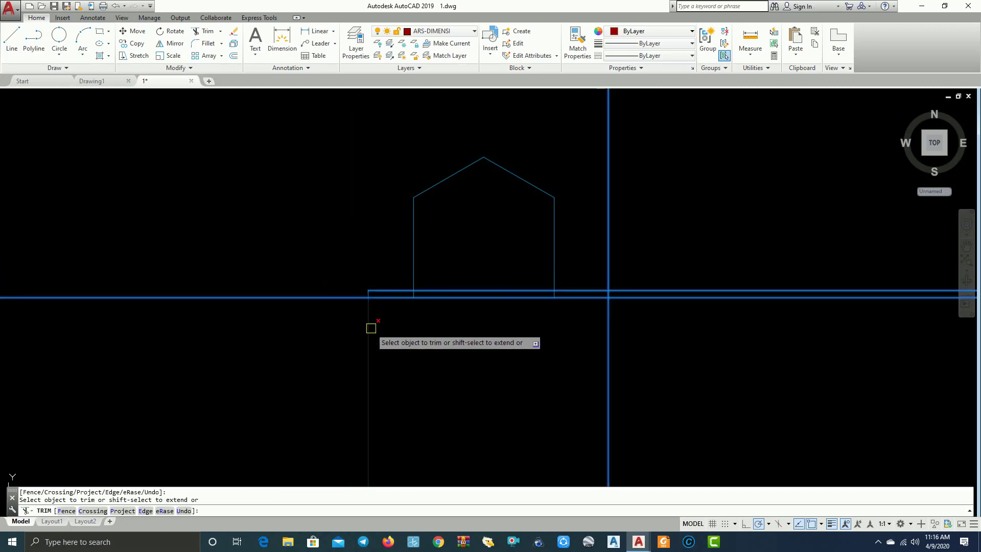
{"action": "left_click", "coordinate": [673, 370]}
{"action": "left_click", "coordinate": [581, 357]}
{"action": "left_click", "coordinate": [644, 291]}
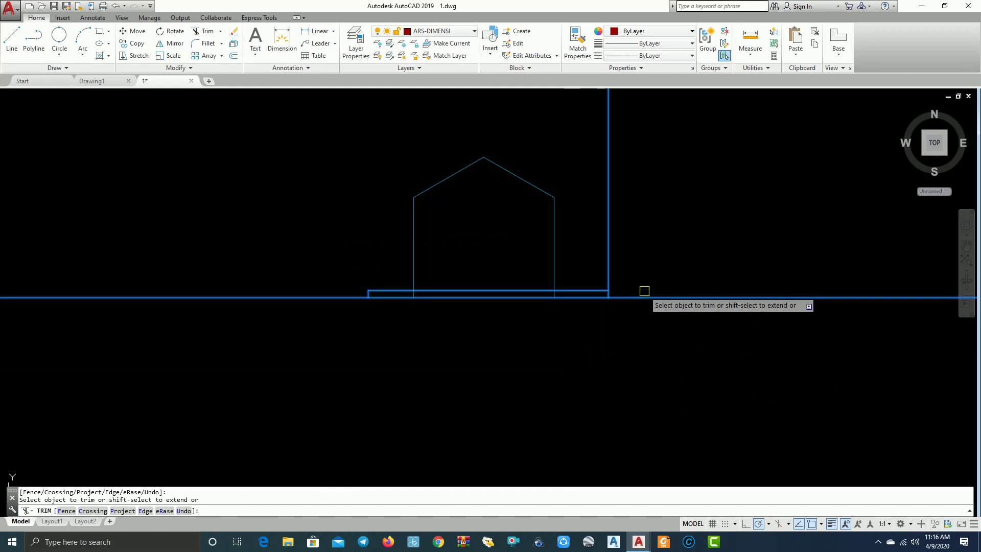
{"action": "scroll", "coordinate": [576, 289], "scroll_direction": "up", "scroll_amount": 4}
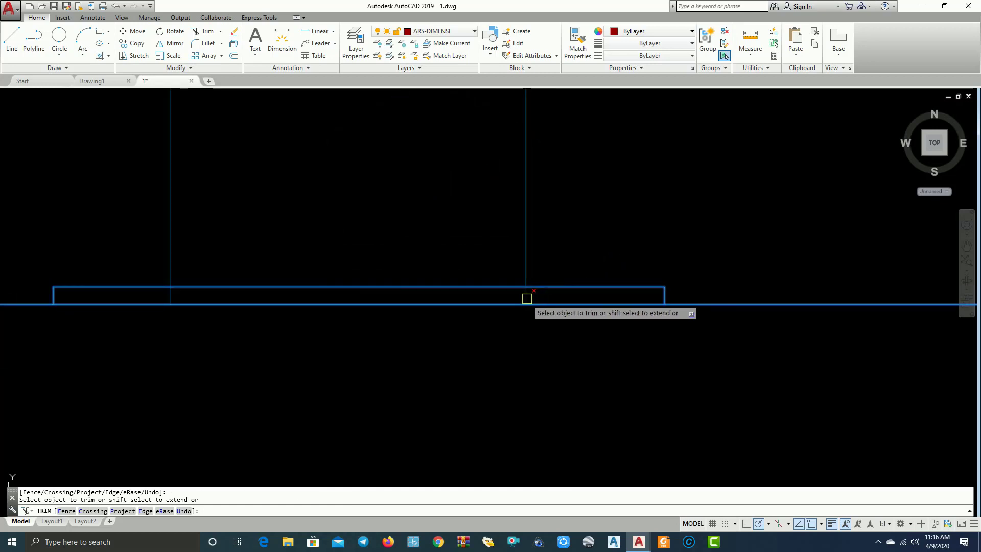
{"action": "left_click", "coordinate": [480, 288]}
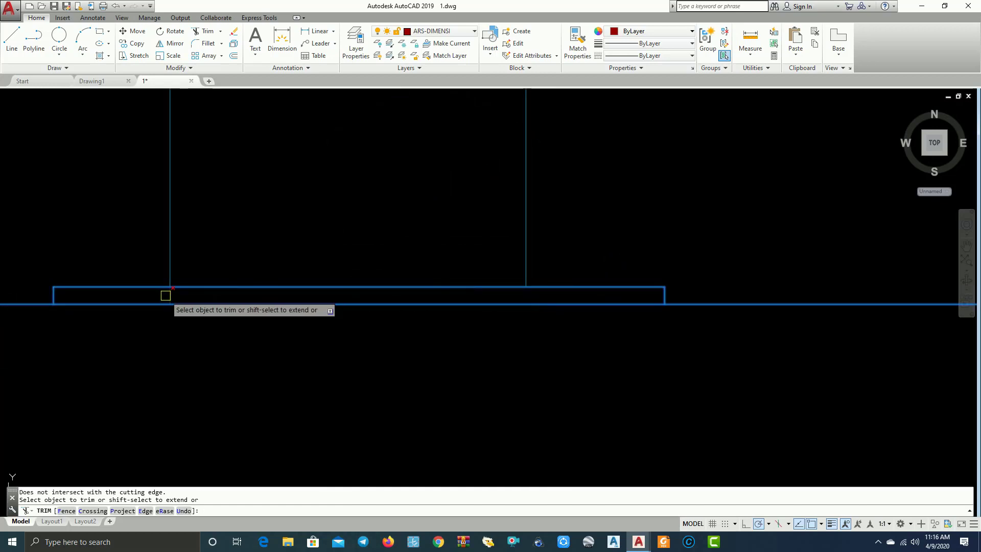
{"action": "key", "text": "Escape"}
Restart TRIM with every line accepted as a cutting edge
{"action": "type", "text": "r"}
{"action": "key", "text": "Return"}
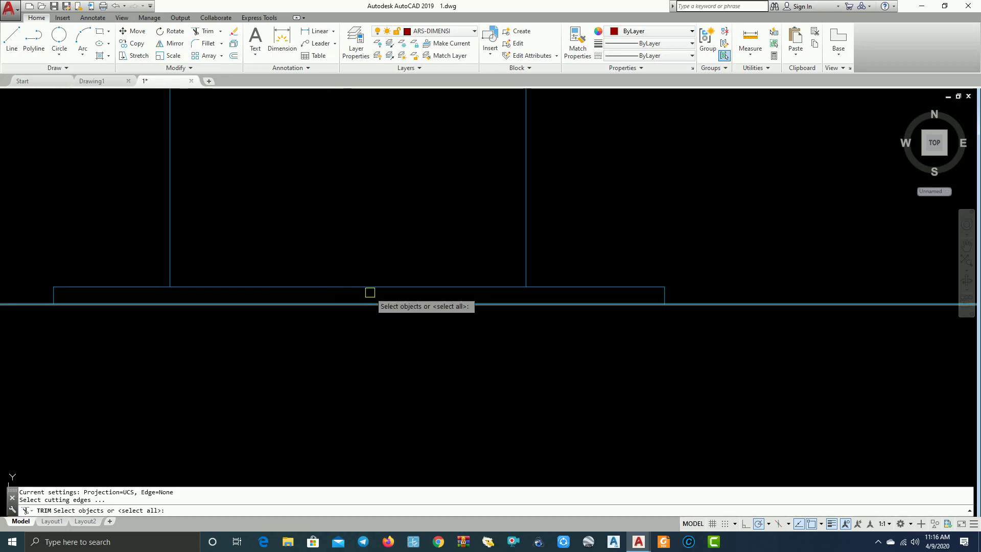
{"action": "key", "text": "Return"}
{"action": "scroll", "coordinate": [703, 313], "scroll_direction": "down", "scroll_amount": 4}
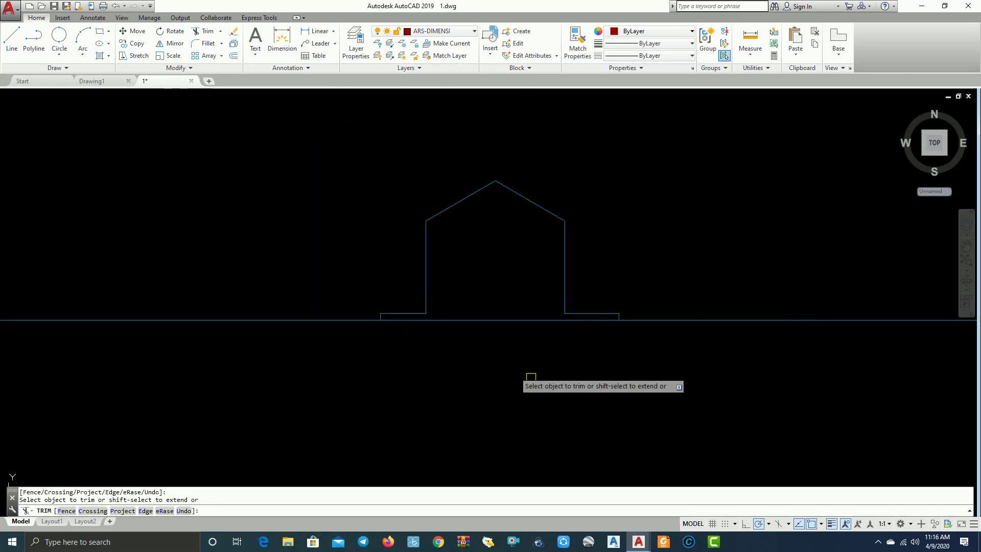
{"action": "scroll", "coordinate": [660, 373], "scroll_direction": "down", "scroll_amount": 4}
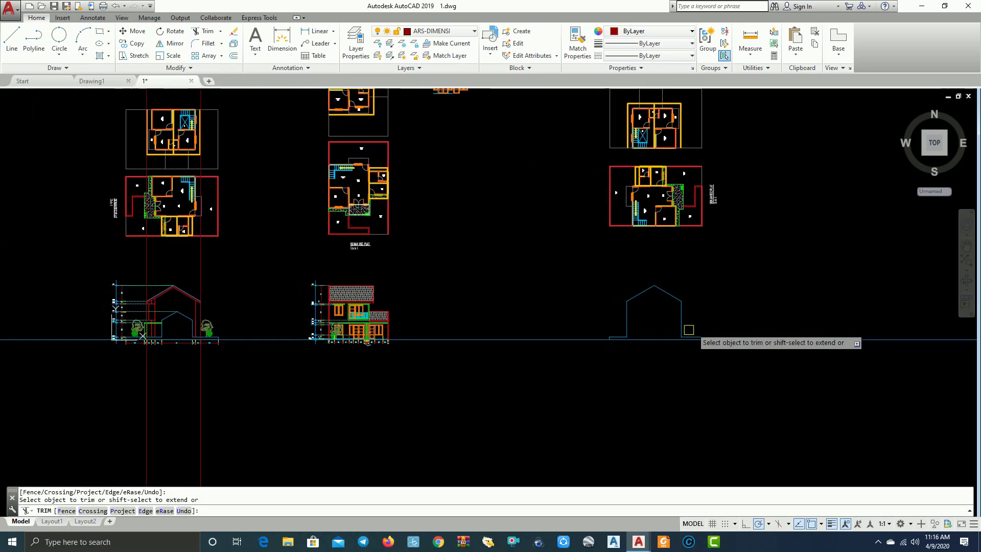
{"action": "key", "text": "Escape"}
{"action": "scroll", "coordinate": [679, 323], "scroll_direction": "up", "scroll_amount": 2}
{"action": "scroll", "coordinate": [363, 320], "scroll_direction": "up", "scroll_amount": 2}
{"action": "scroll", "coordinate": [397, 286], "scroll_direction": "up", "scroll_amount": 1}
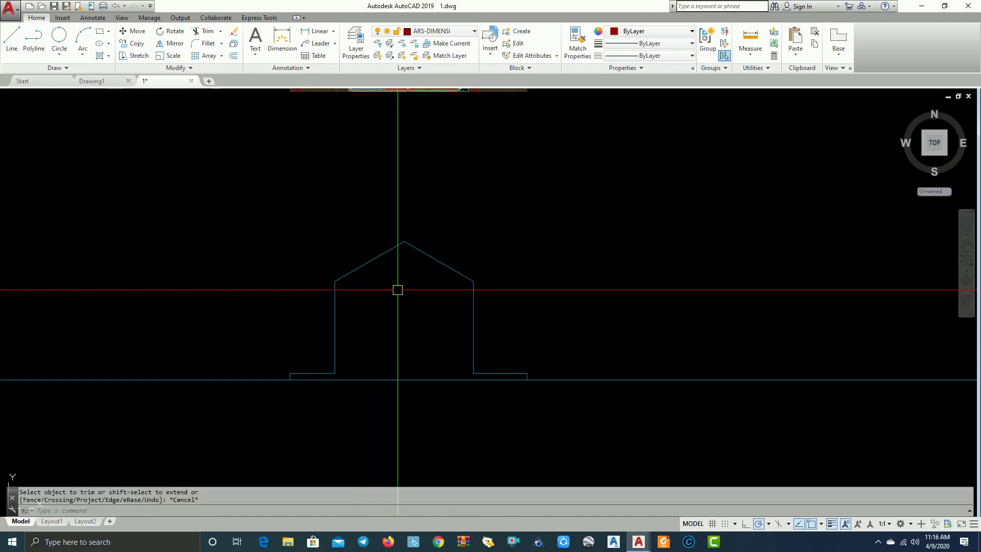
{"action": "left_click", "coordinate": [394, 291]}
{"action": "left_click", "coordinate": [357, 330]}
{"action": "scroll", "coordinate": [378, 331], "scroll_direction": "down", "scroll_amount": 2}
{"action": "middle_click_drag", "start_coordinate": [378, 331], "coordinate": [449, 327]}
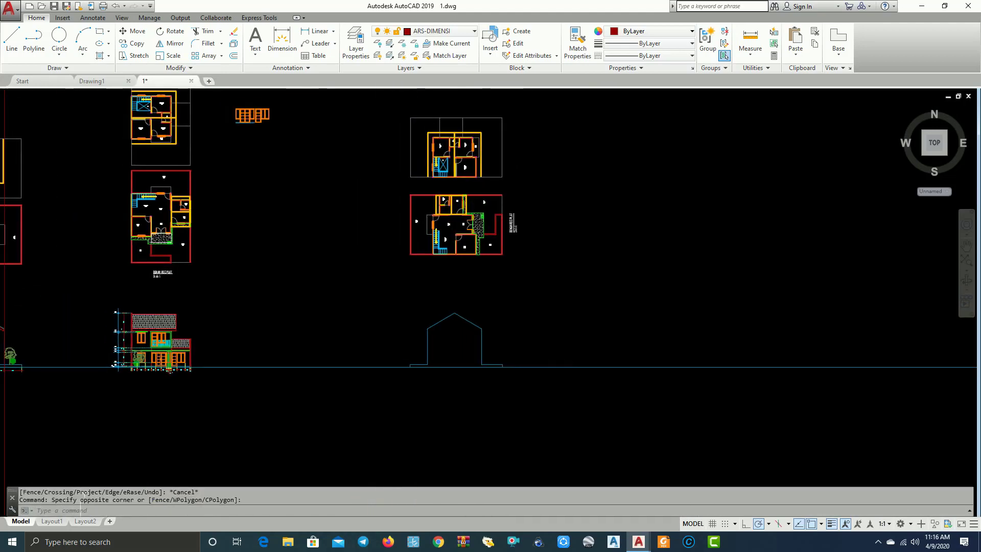
{"action": "scroll", "coordinate": [541, 313], "scroll_direction": "down", "scroll_amount": 1}
{"action": "scroll", "coordinate": [509, 313], "scroll_direction": "up", "scroll_amount": 1}
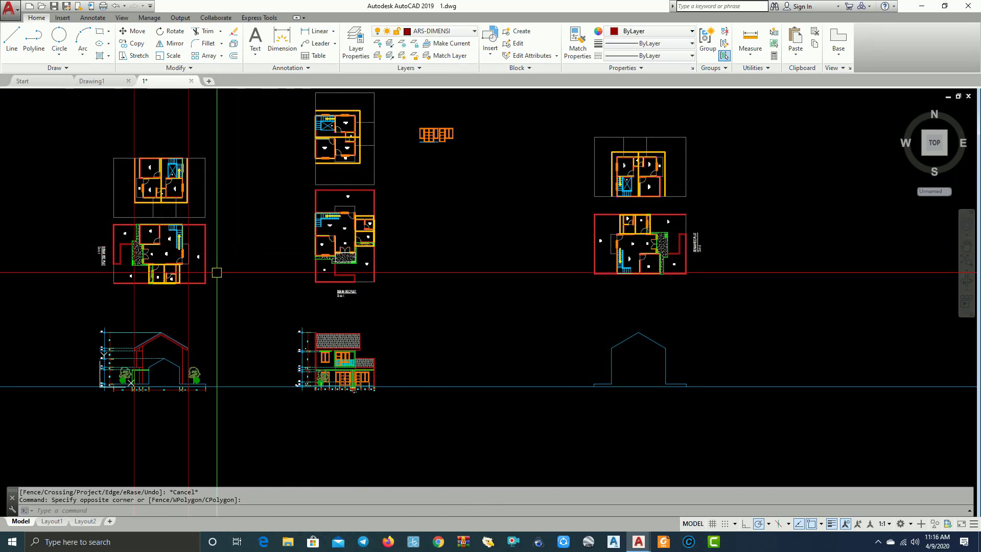
{"action": "scroll", "coordinate": [548, 355], "scroll_direction": "up", "scroll_amount": 2}
{"action": "middle_click_drag", "start_coordinate": [548, 355], "coordinate": [553, 357]}
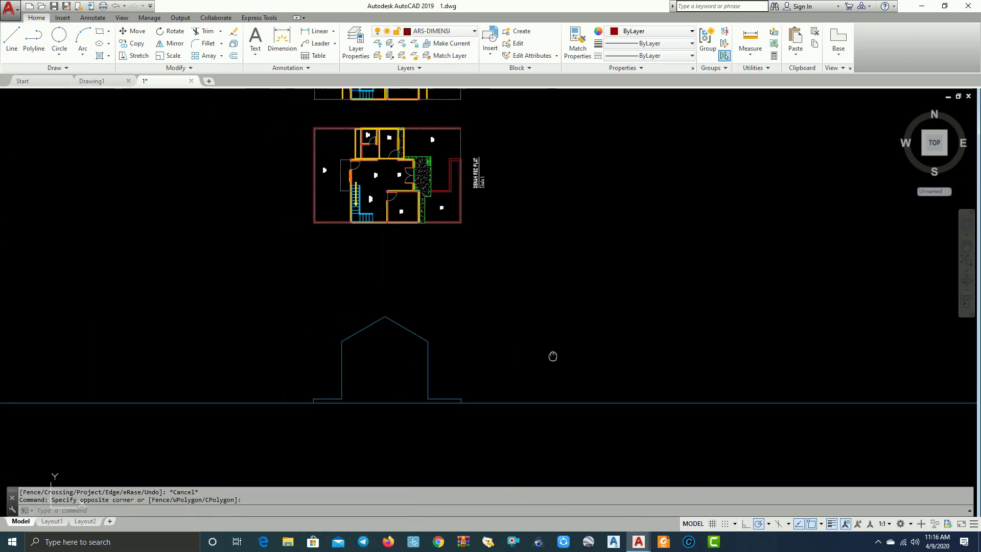
{"action": "scroll", "coordinate": [531, 358], "scroll_direction": "down", "scroll_amount": 3}
{"action": "middle_click_drag", "start_coordinate": [439, 353], "coordinate": [537, 352]}
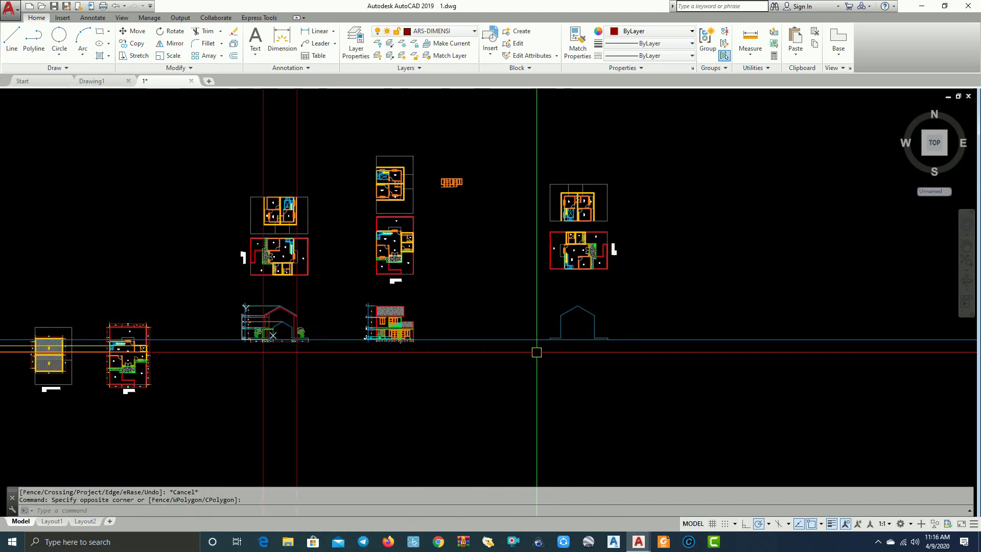
{"action": "scroll", "coordinate": [537, 352], "scroll_direction": "up", "scroll_amount": 2}
{"action": "scroll", "coordinate": [611, 351], "scroll_direction": "up", "scroll_amount": 2}
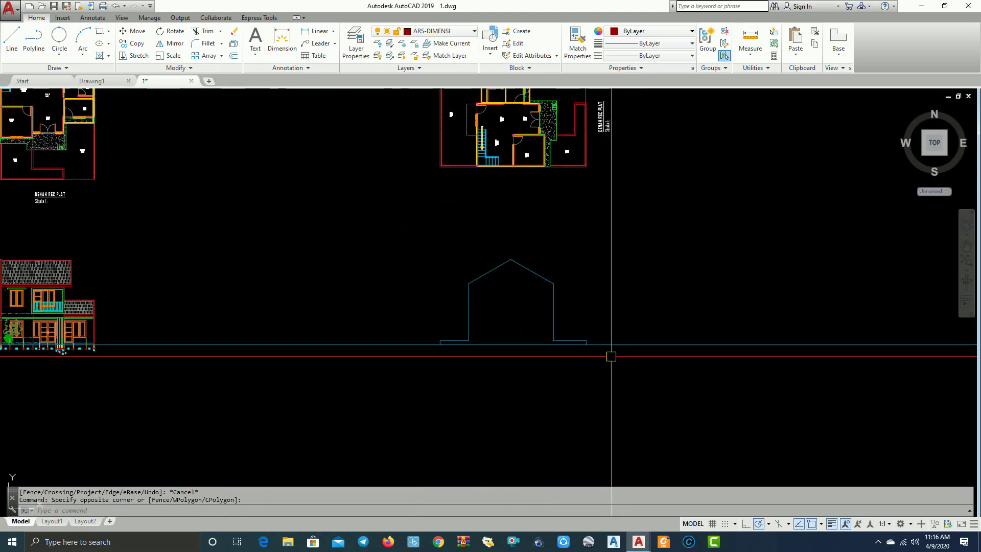
{"action": "scroll", "coordinate": [611, 356], "scroll_direction": "down", "scroll_amount": 2}
{"action": "scroll", "coordinate": [609, 388], "scroll_direction": "up", "scroll_amount": 2}
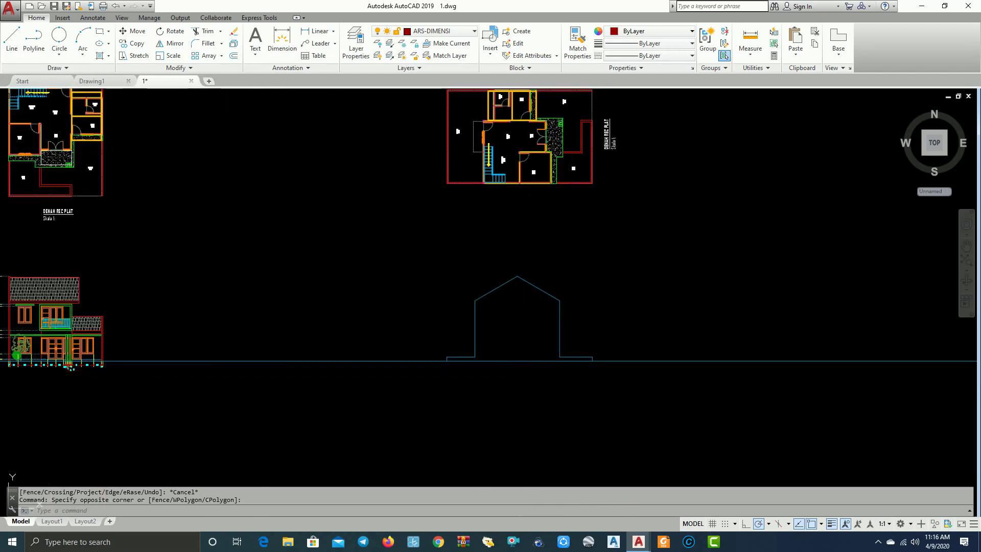
{"action": "middle_click_drag", "start_coordinate": [853, 160], "coordinate": [729, 211]}
{"action": "middle_click_drag", "start_coordinate": [447, 449], "coordinate": [754, 392]}
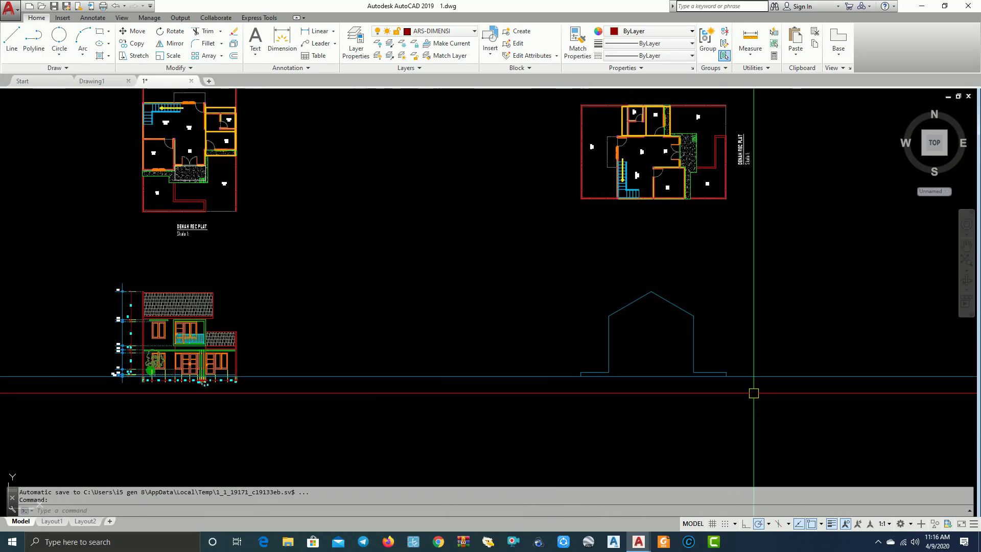
{"action": "middle_click_drag", "start_coordinate": [544, 399], "coordinate": [657, 372]}
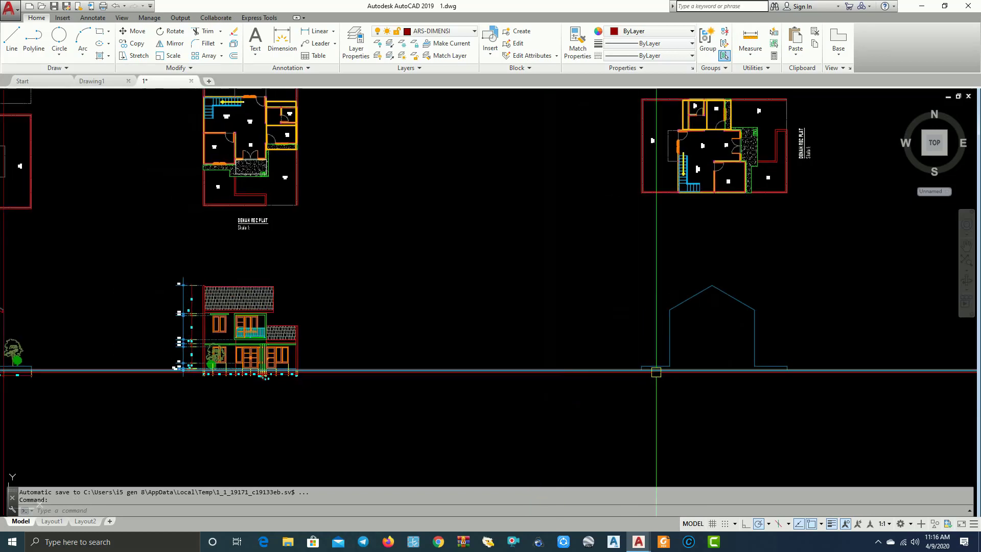
{"action": "middle_click_drag", "start_coordinate": [10, 322], "coordinate": [195, 307]}
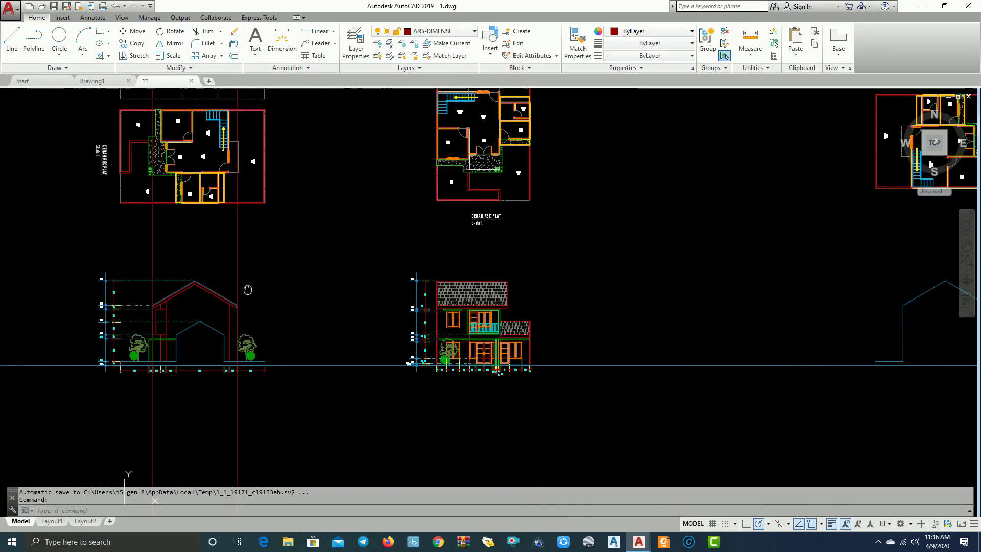
{"action": "scroll", "coordinate": [255, 281], "scroll_direction": "up", "scroll_amount": 4}
Select the top level line, level axis line and +8.27 label on the old elevation
{"action": "left_click", "coordinate": [265, 284]}
{"action": "left_click", "coordinate": [252, 257]}
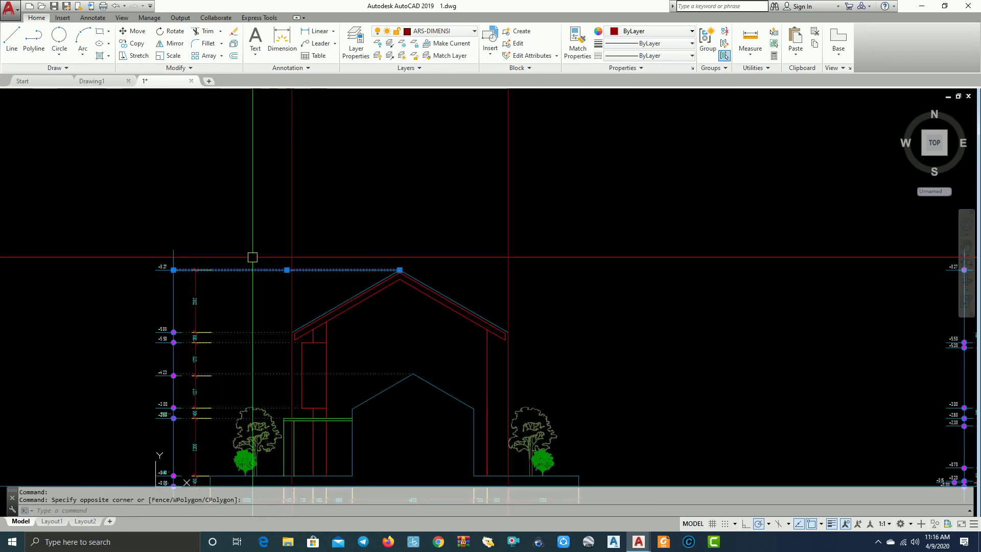
{"action": "scroll", "coordinate": [228, 272], "scroll_direction": "up", "scroll_amount": 2}
{"action": "scroll", "coordinate": [237, 274], "scroll_direction": "up", "scroll_amount": 1}
{"action": "scroll", "coordinate": [134, 266], "scroll_direction": "up", "scroll_amount": 3}
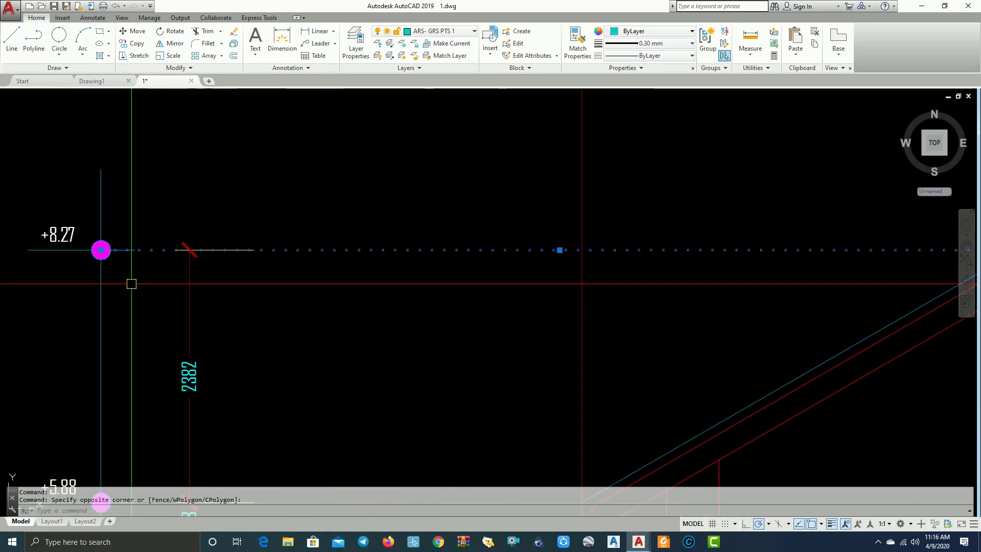
{"action": "left_click", "coordinate": [131, 280]}
{"action": "left_click", "coordinate": [91, 307]}
{"action": "left_click", "coordinate": [64, 268]}
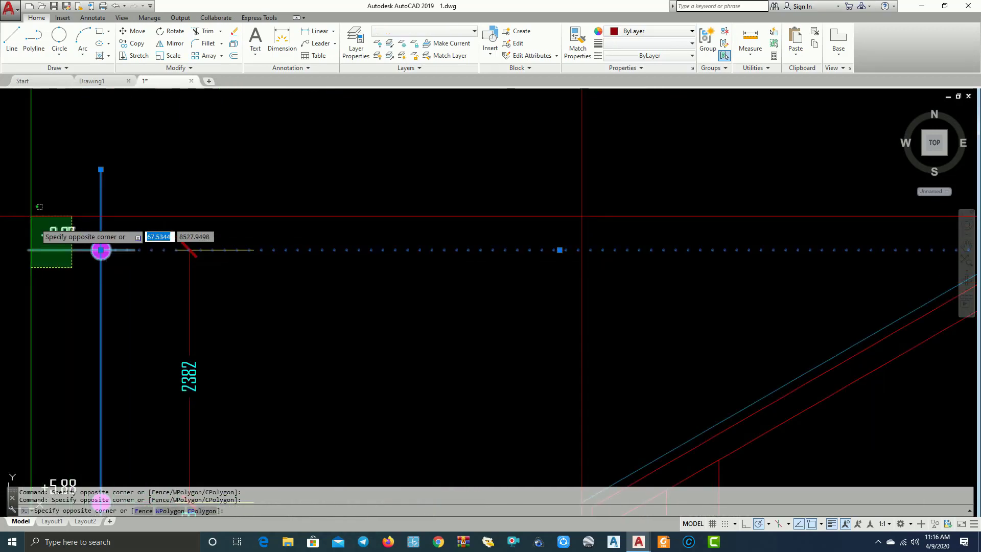
{"action": "left_click", "coordinate": [31, 212]}
{"action": "scroll", "coordinate": [105, 227], "scroll_direction": "down", "scroll_amount": 3}
{"action": "left_click", "coordinate": [239, 254]}
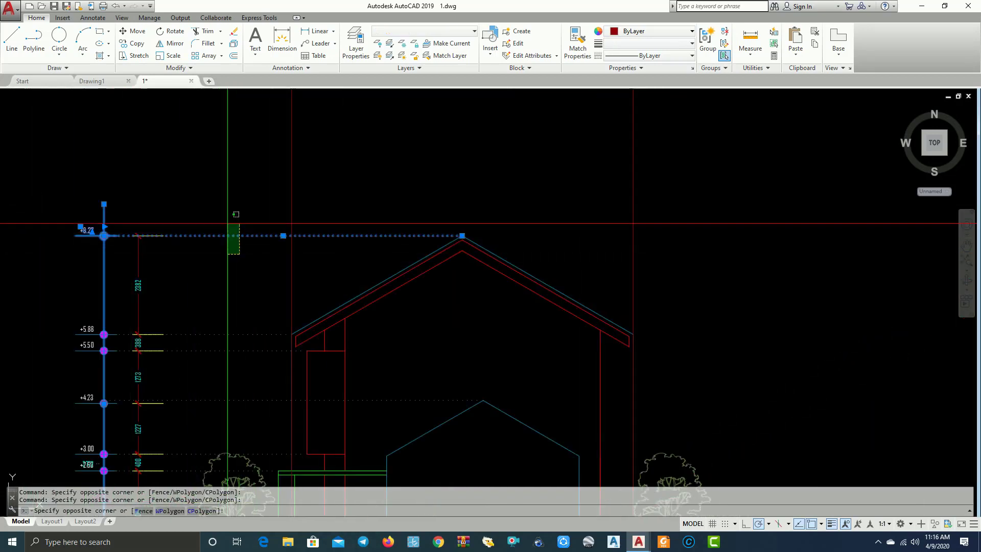
{"action": "left_click", "coordinate": [138, 278]}
Begin copying the level markers from the roof apex, then abandon the copy
{"action": "left_click", "coordinate": [133, 43]}
{"action": "scroll", "coordinate": [463, 235], "scroll_direction": "up", "scroll_amount": 2}
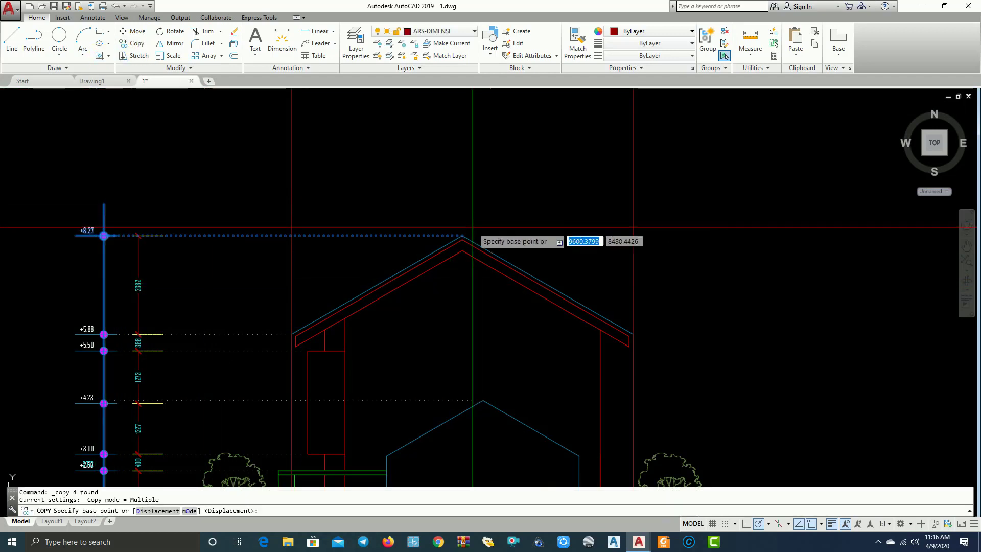
{"action": "scroll", "coordinate": [449, 246], "scroll_direction": "up", "scroll_amount": 3}
{"action": "left_click", "coordinate": [449, 246]}
{"action": "scroll", "coordinate": [299, 247], "scroll_direction": "down", "scroll_amount": 5}
{"action": "scroll", "coordinate": [245, 246], "scroll_direction": "down", "scroll_amount": 4}
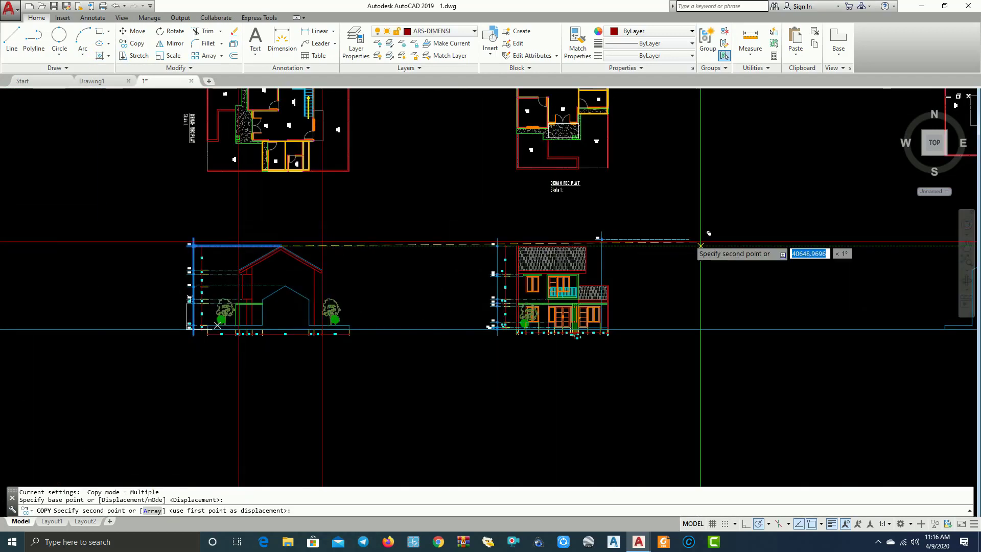
{"action": "scroll", "coordinate": [416, 240], "scroll_direction": "up", "scroll_amount": 2}
{"action": "scroll", "coordinate": [482, 234], "scroll_direction": "up", "scroll_amount": 2}
{"action": "scroll", "coordinate": [555, 233], "scroll_direction": "up", "scroll_amount": 2}
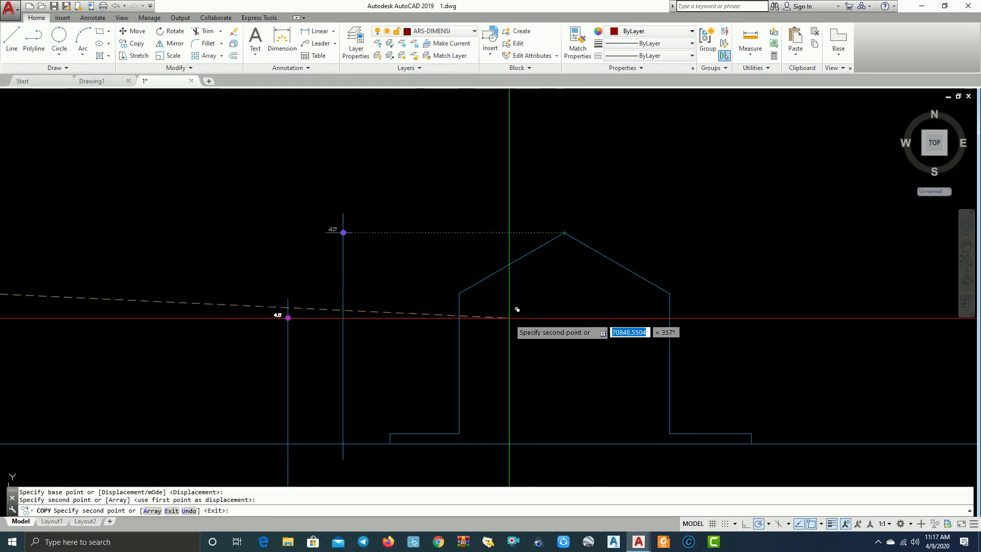
{"action": "middle_click_drag", "start_coordinate": [459, 309], "coordinate": [550, 273]}
{"action": "key", "text": "Escape"}
Select the dotted +5.88 level line and its marker circle
{"action": "scroll", "coordinate": [554, 265], "scroll_direction": "down", "scroll_amount": 3}
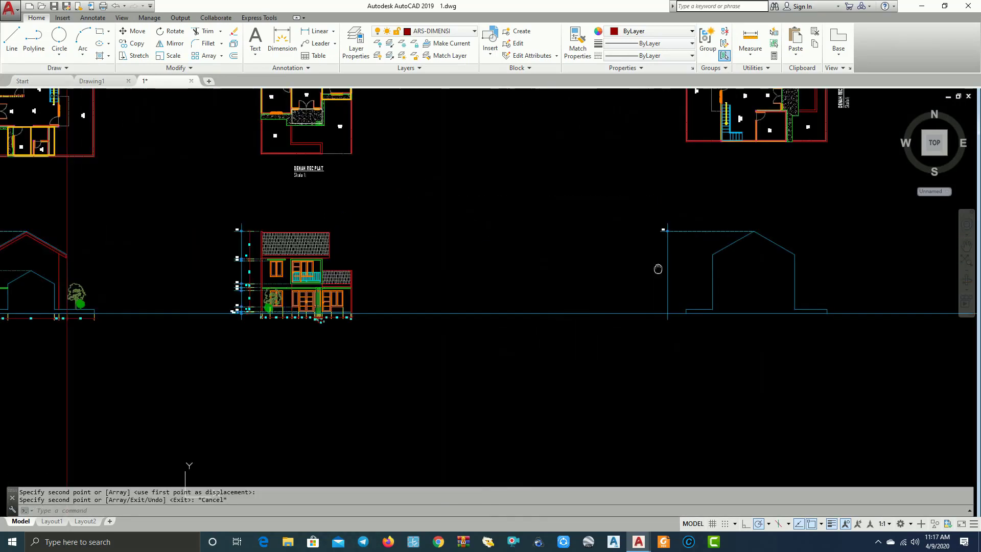
{"action": "scroll", "coordinate": [284, 247], "scroll_direction": "up", "scroll_amount": 2}
{"action": "scroll", "coordinate": [283, 247], "scroll_direction": "up", "scroll_amount": 3}
{"action": "scroll", "coordinate": [392, 278], "scroll_direction": "down", "scroll_amount": 2}
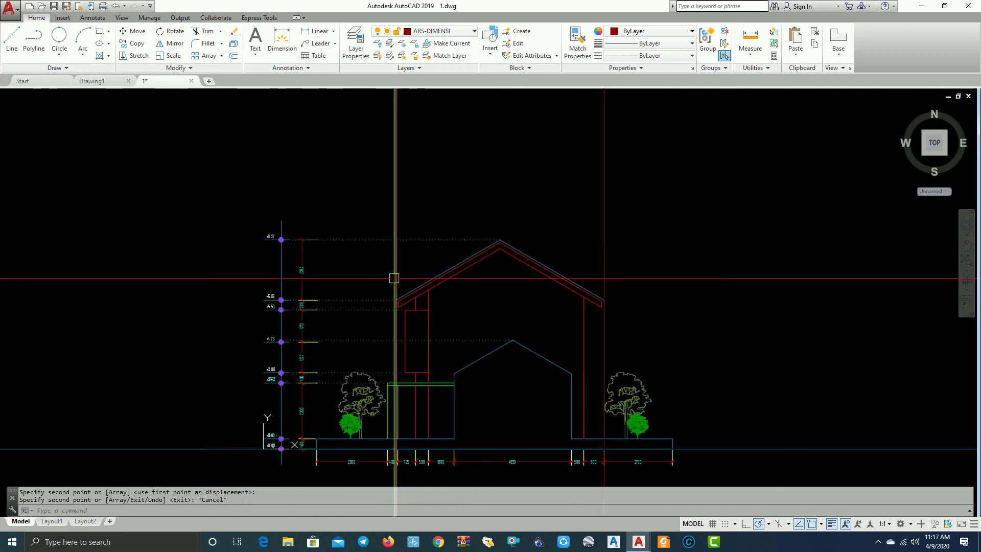
{"action": "scroll", "coordinate": [379, 304], "scroll_direction": "up", "scroll_amount": 4}
{"action": "scroll", "coordinate": [372, 313], "scroll_direction": "up", "scroll_amount": 2}
{"action": "left_click", "coordinate": [371, 312]}
{"action": "middle_click_drag", "start_coordinate": [101, 301], "coordinate": [440, 302]}
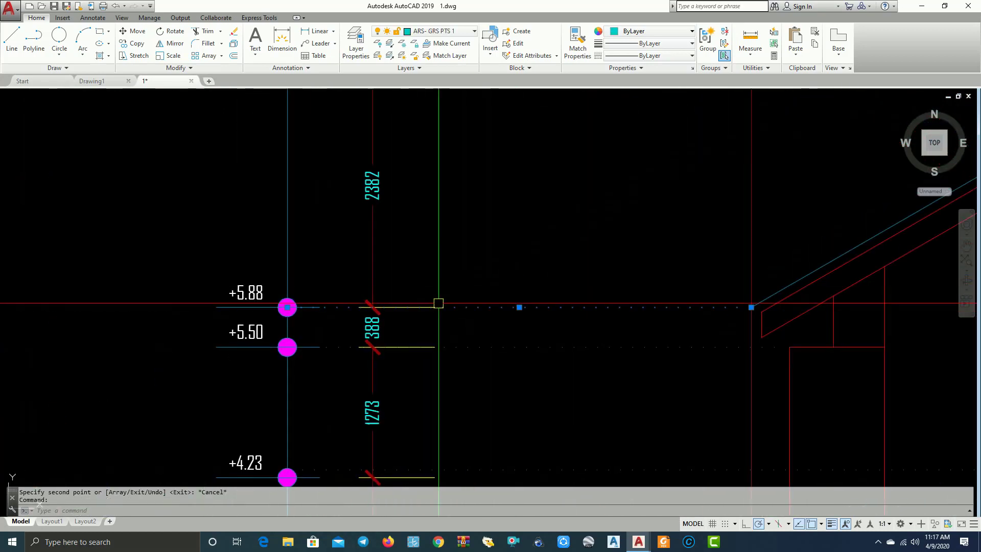
{"action": "scroll", "coordinate": [345, 302], "scroll_direction": "up", "scroll_amount": 2}
{"action": "left_click", "coordinate": [283, 295]}
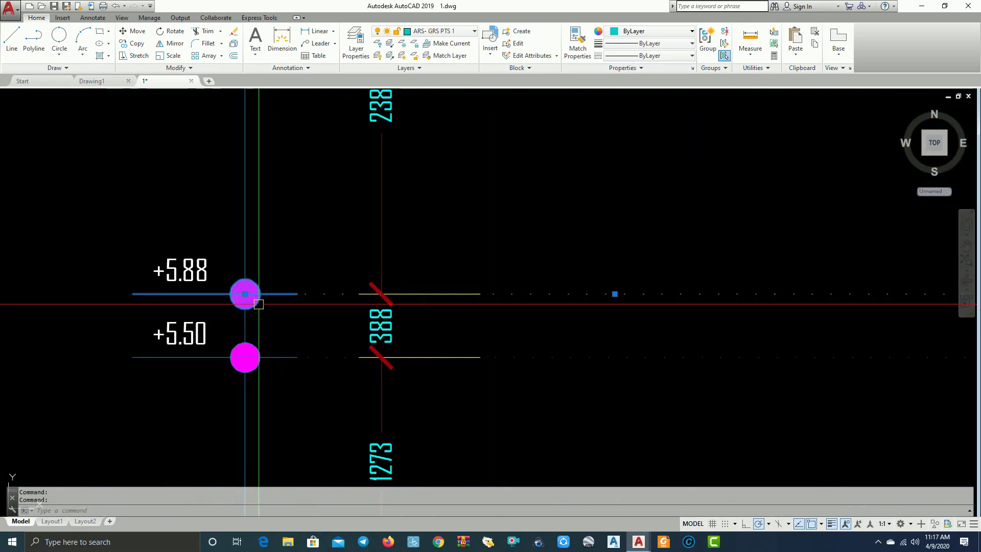
Copy the +5.88 level marker from roof level onto the right elevation
{"action": "left_click", "coordinate": [139, 48]}
{"action": "scroll", "coordinate": [454, 232], "scroll_direction": "down", "scroll_amount": 4}
{"action": "scroll", "coordinate": [416, 243], "scroll_direction": "up", "scroll_amount": 2}
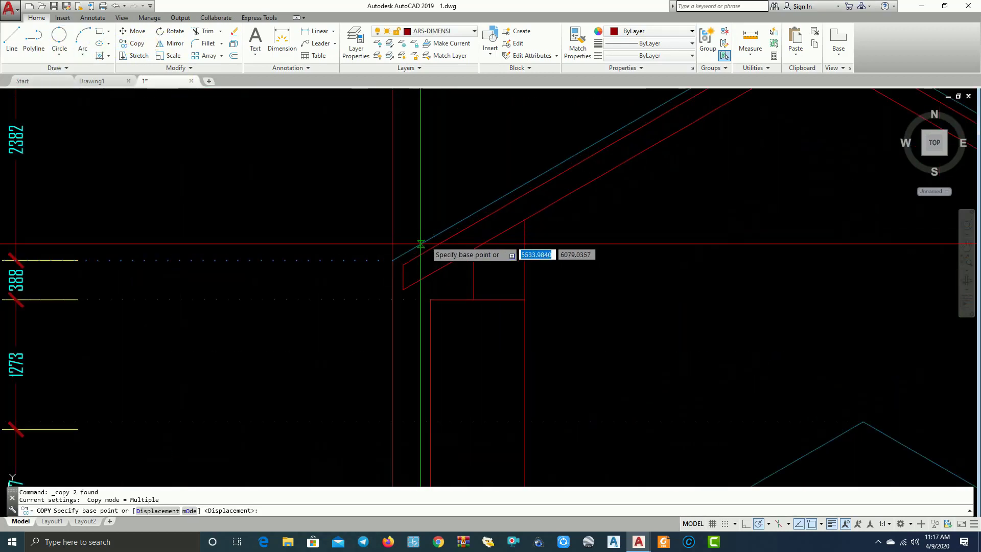
{"action": "left_click", "coordinate": [392, 260]}
{"action": "scroll", "coordinate": [392, 260], "scroll_direction": "down", "scroll_amount": 3}
{"action": "scroll", "coordinate": [591, 212], "scroll_direction": "down", "scroll_amount": 3}
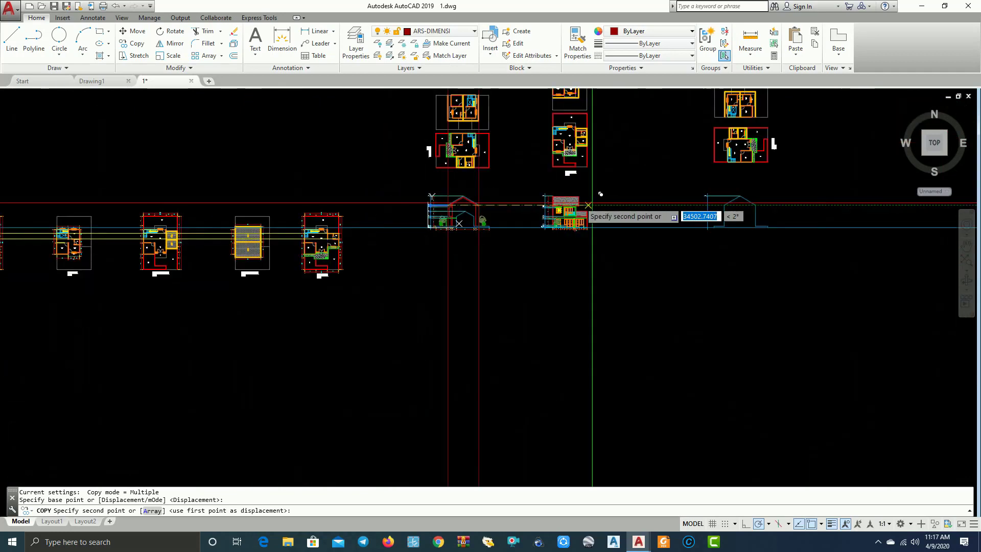
{"action": "scroll", "coordinate": [762, 184], "scroll_direction": "up", "scroll_amount": 5}
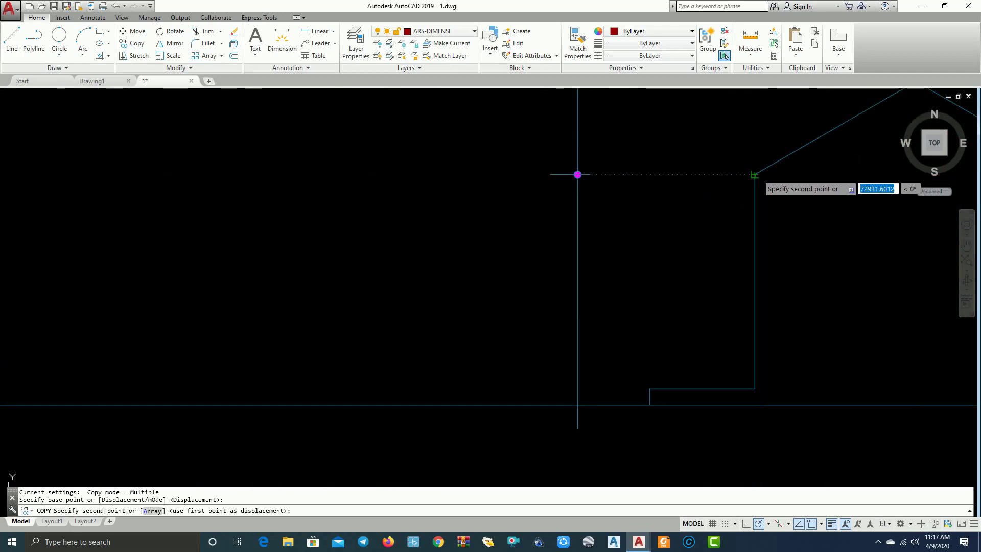
{"action": "left_click", "coordinate": [754, 175]}
{"action": "scroll", "coordinate": [704, 260], "scroll_direction": "down", "scroll_amount": 3}
{"action": "scroll", "coordinate": [106, 240], "scroll_direction": "up", "scroll_amount": 1}
{"action": "middle_click_drag", "start_coordinate": [106, 240], "coordinate": [237, 240]}
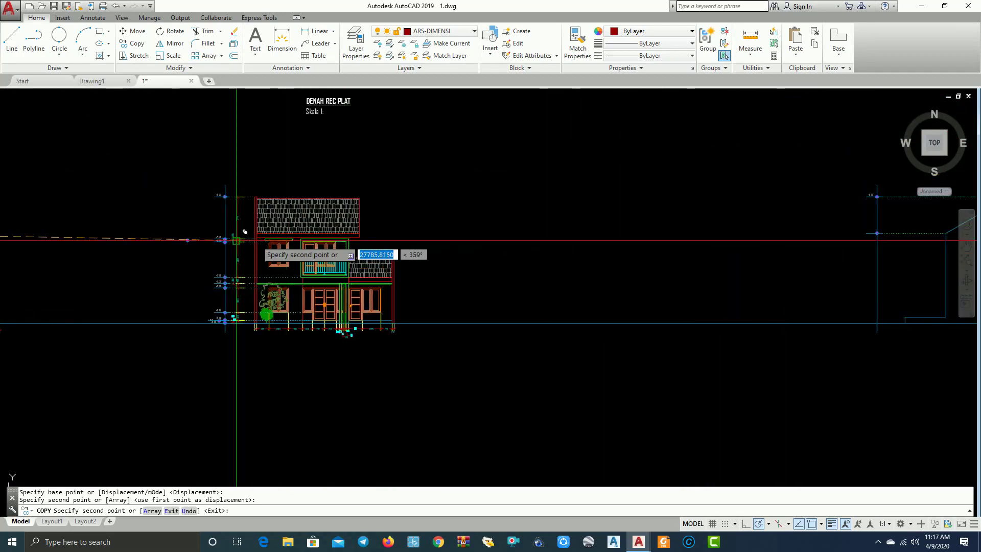
{"action": "scroll", "coordinate": [237, 240], "scroll_direction": "up", "scroll_amount": 6}
{"action": "scroll", "coordinate": [435, 237], "scroll_direction": "down", "scroll_amount": 2}
{"action": "key", "text": "Escape"}
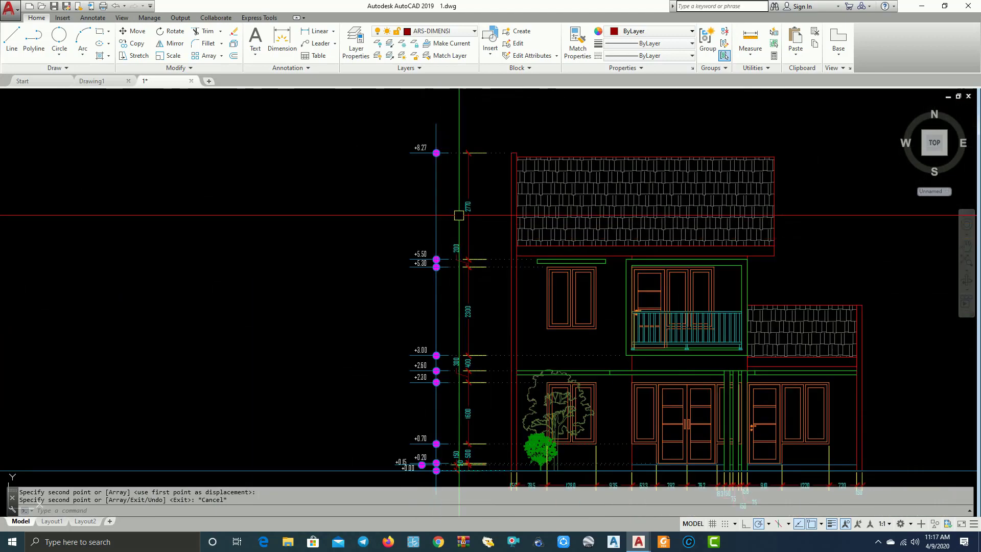
Copy the +5.88 label text beside the new marker on the right elevation
{"action": "scroll", "coordinate": [459, 215], "scroll_direction": "down", "scroll_amount": 2}
{"action": "scroll", "coordinate": [459, 215], "scroll_direction": "down", "scroll_amount": 2}
{"action": "scroll", "coordinate": [215, 223], "scroll_direction": "up", "scroll_amount": 4}
{"action": "scroll", "coordinate": [278, 230], "scroll_direction": "up", "scroll_amount": 3}
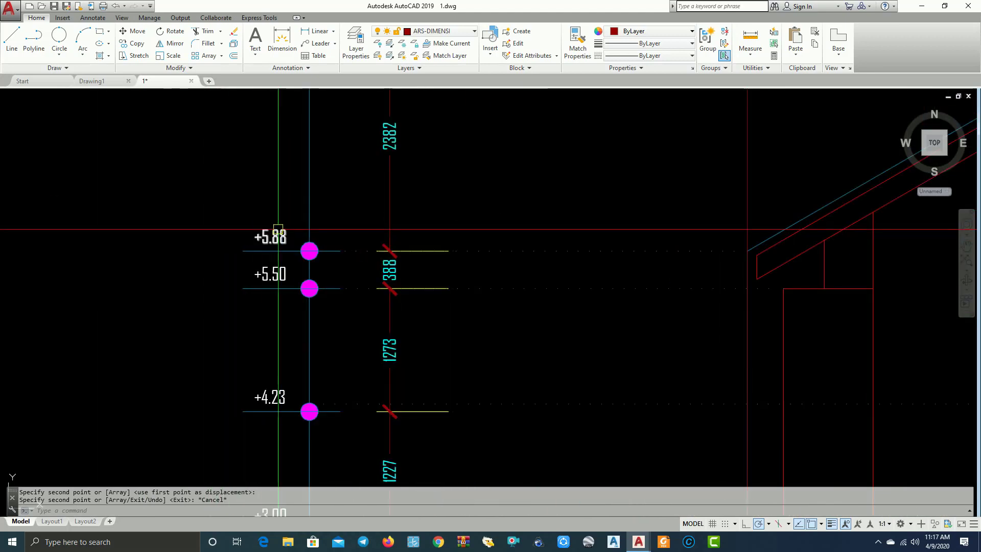
{"action": "left_click", "coordinate": [276, 234]}
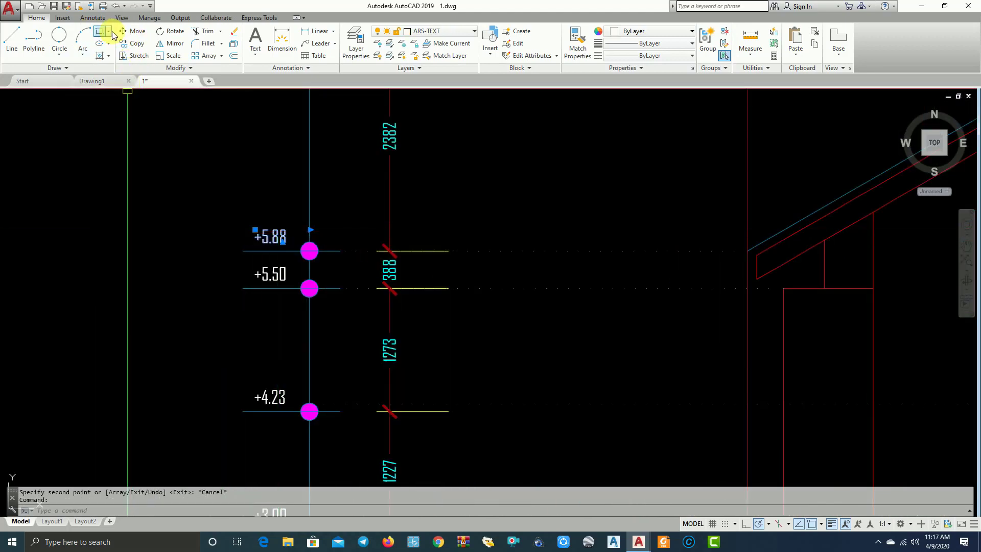
{"action": "left_click", "coordinate": [137, 47]}
{"action": "left_click", "coordinate": [245, 250]}
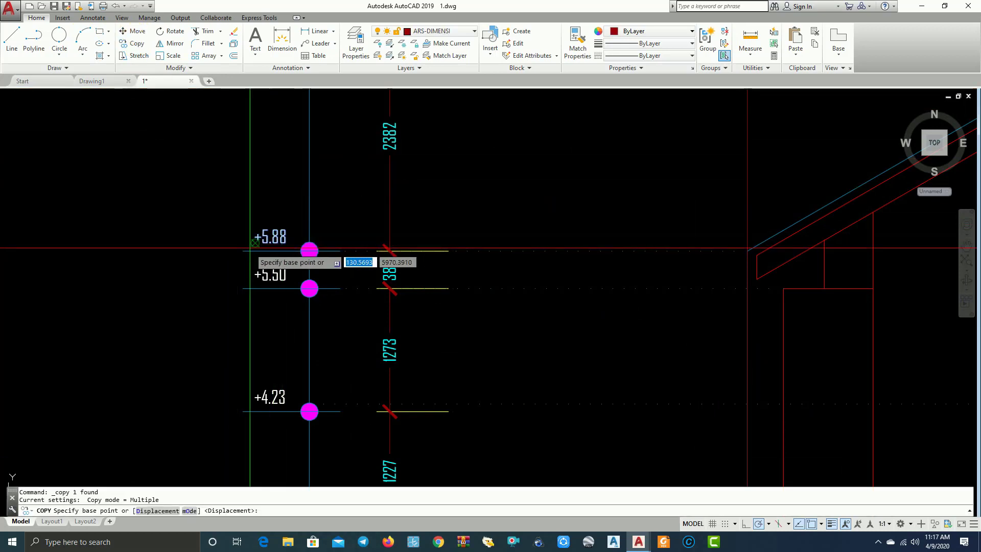
{"action": "scroll", "coordinate": [246, 256], "scroll_direction": "down", "scroll_amount": 5}
{"action": "scroll", "coordinate": [812, 207], "scroll_direction": "up", "scroll_amount": 4}
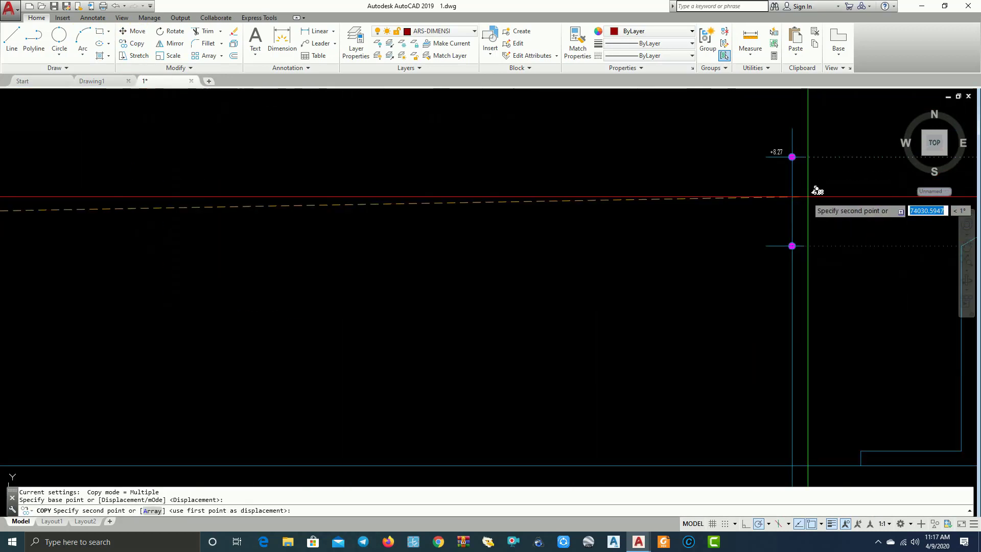
{"action": "scroll", "coordinate": [751, 265], "scroll_direction": "up", "scroll_amount": 3}
{"action": "left_click", "coordinate": [699, 265]}
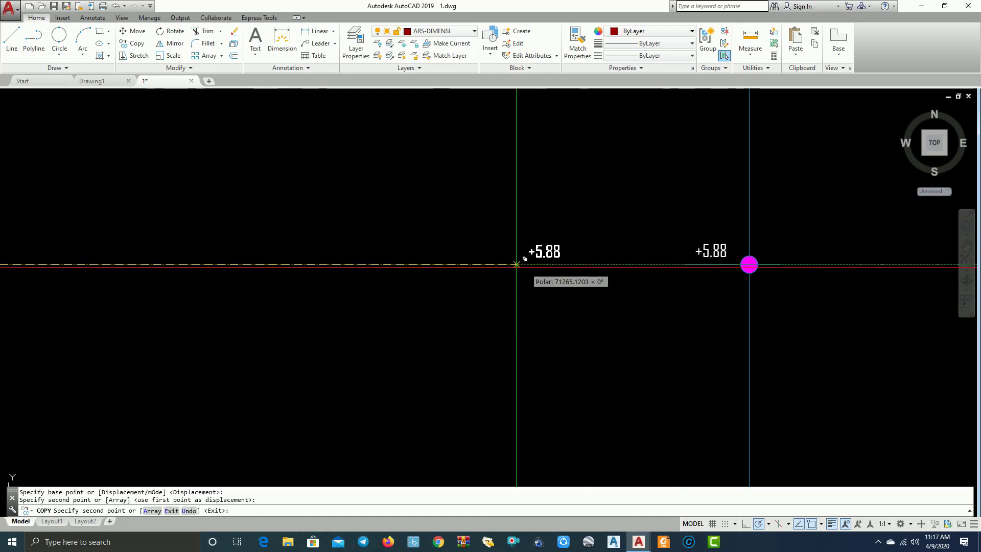
{"action": "scroll", "coordinate": [521, 262], "scroll_direction": "down", "scroll_amount": 3}
{"action": "middle_click_drag", "start_coordinate": [384, 280], "coordinate": [364, 256]}
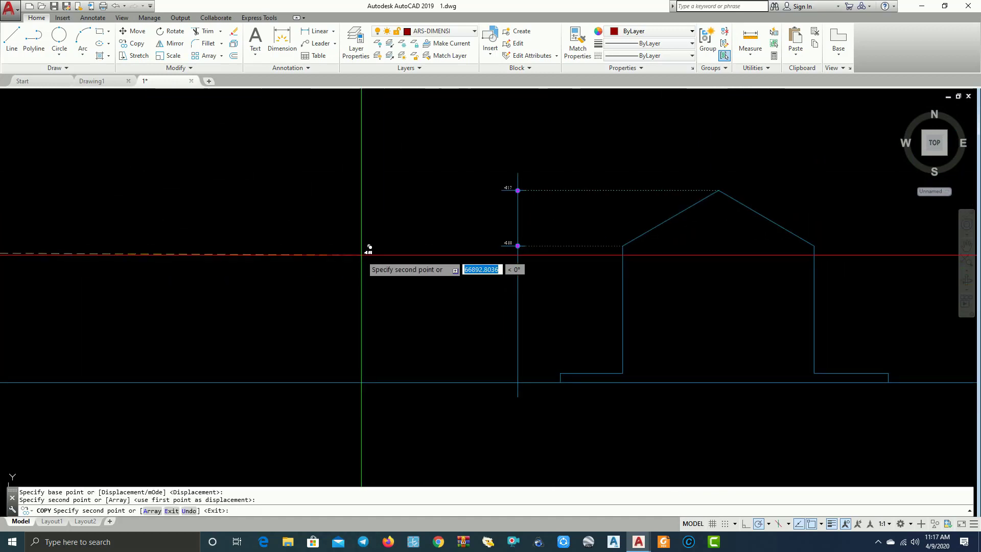
{"action": "key", "text": "Escape"}
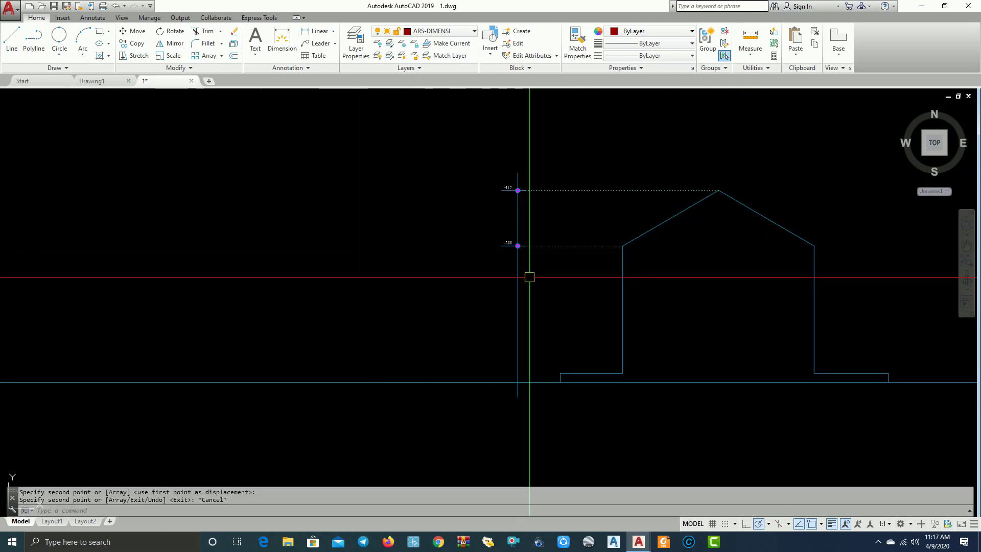
{"action": "middle_click_drag", "start_coordinate": [528, 285], "coordinate": [649, 281]}
Bring the elevation's level markers into view, briefly selecting the +0.20 marker
{"action": "middle_click_drag", "start_coordinate": [647, 379], "coordinate": [716, 353]}
{"action": "scroll", "coordinate": [683, 318], "scroll_direction": "down", "scroll_amount": 5}
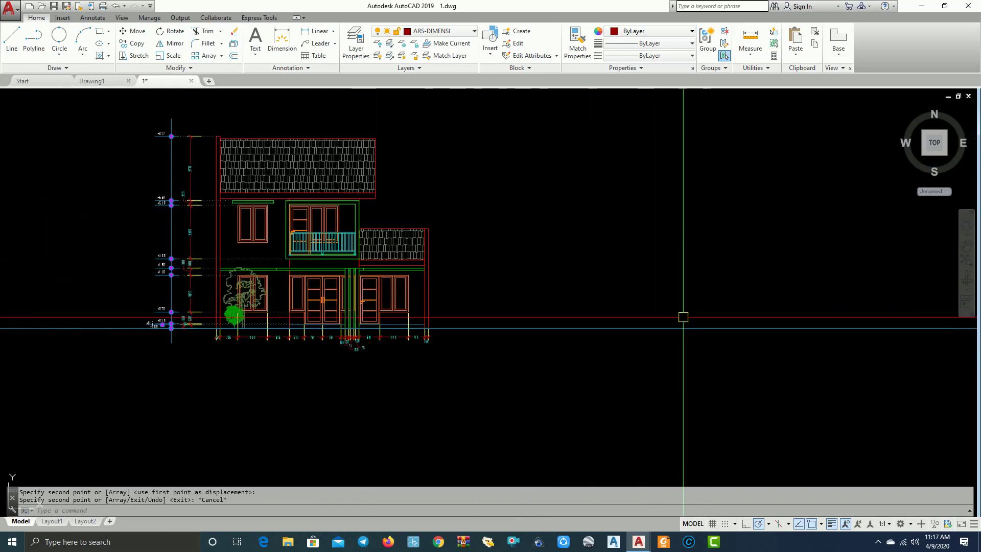
{"action": "scroll", "coordinate": [335, 324], "scroll_direction": "up", "scroll_amount": 3}
{"action": "scroll", "coordinate": [368, 282], "scroll_direction": "up", "scroll_amount": 4}
{"action": "scroll", "coordinate": [368, 282], "scroll_direction": "up", "scroll_amount": 4}
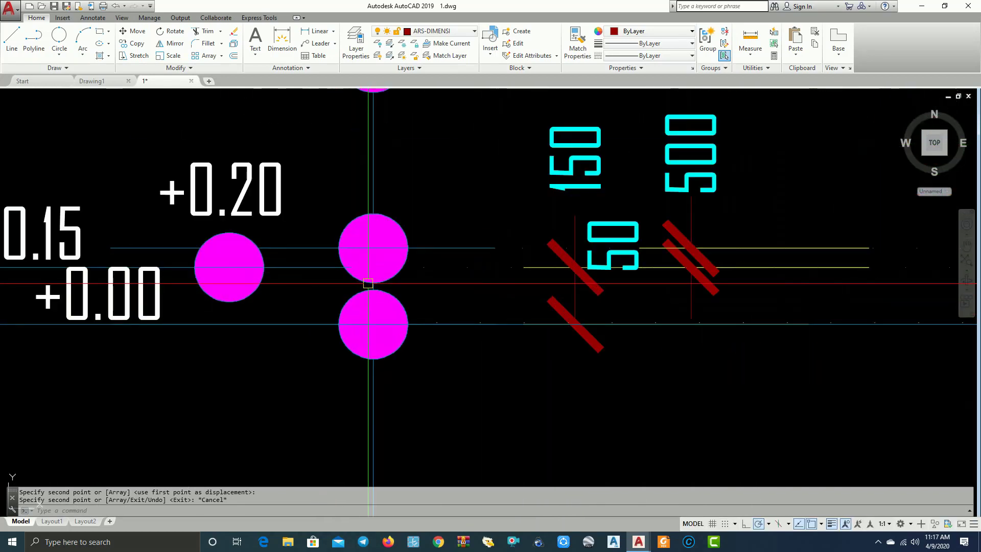
{"action": "left_click", "coordinate": [328, 248]}
{"action": "middle_click_drag", "start_coordinate": [279, 280], "coordinate": [380, 279]}
{"action": "scroll", "coordinate": [379, 279], "scroll_direction": "down", "scroll_amount": 3}
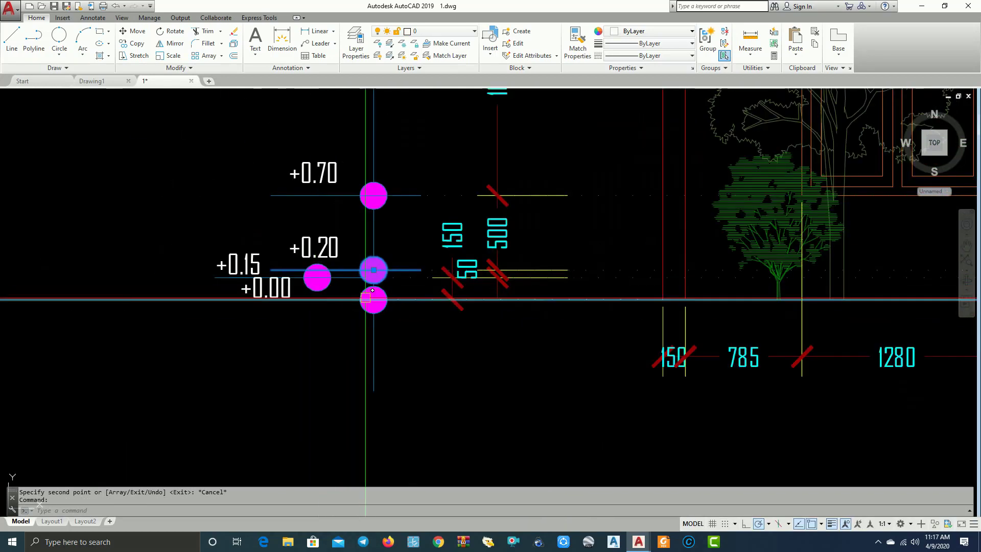
{"action": "scroll", "coordinate": [376, 276], "scroll_direction": "down", "scroll_amount": 2}
{"action": "scroll", "coordinate": [373, 268], "scroll_direction": "up", "scroll_amount": 3}
{"action": "scroll", "coordinate": [374, 264], "scroll_direction": "down", "scroll_amount": 1}
{"action": "scroll", "coordinate": [66, 291], "scroll_direction": "up", "scroll_amount": 2}
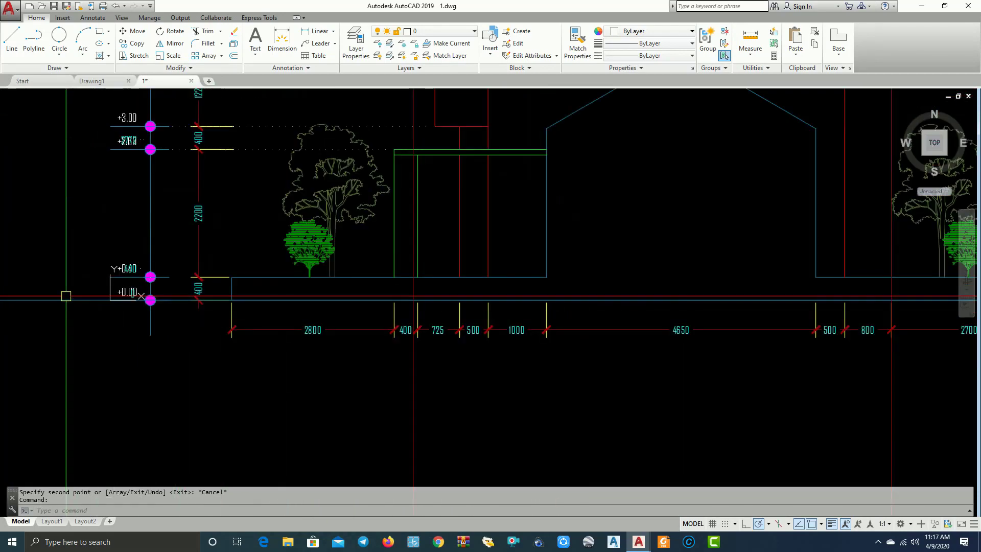
{"action": "scroll", "coordinate": [127, 276], "scroll_direction": "up", "scroll_amount": 6}
{"action": "key", "text": "Escape"}
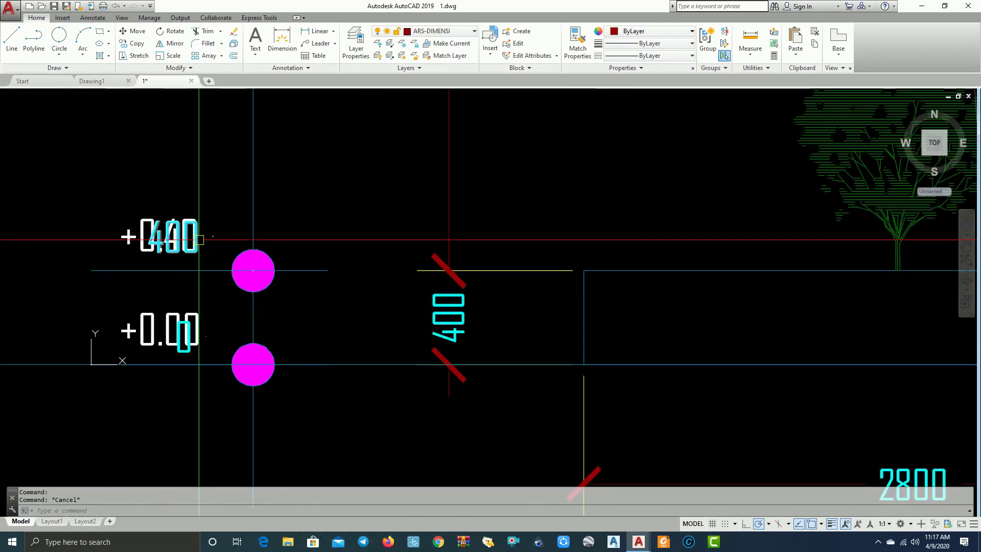
Pick the stray 400 text, then select the +0.40 and +0.00 level markers
{"action": "left_click", "coordinate": [198, 239]}
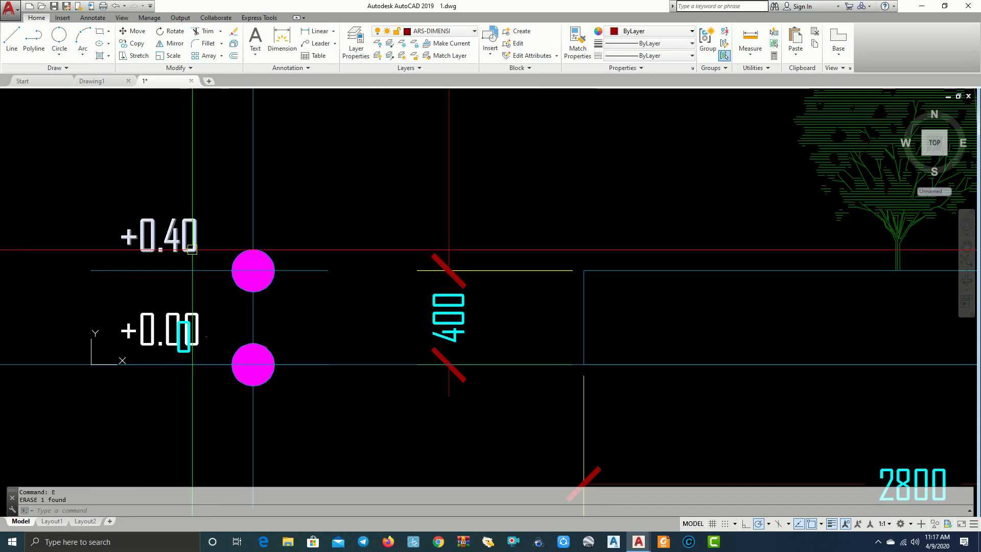
{"action": "left_click", "coordinate": [157, 240]}
{"action": "left_click", "coordinate": [144, 343]}
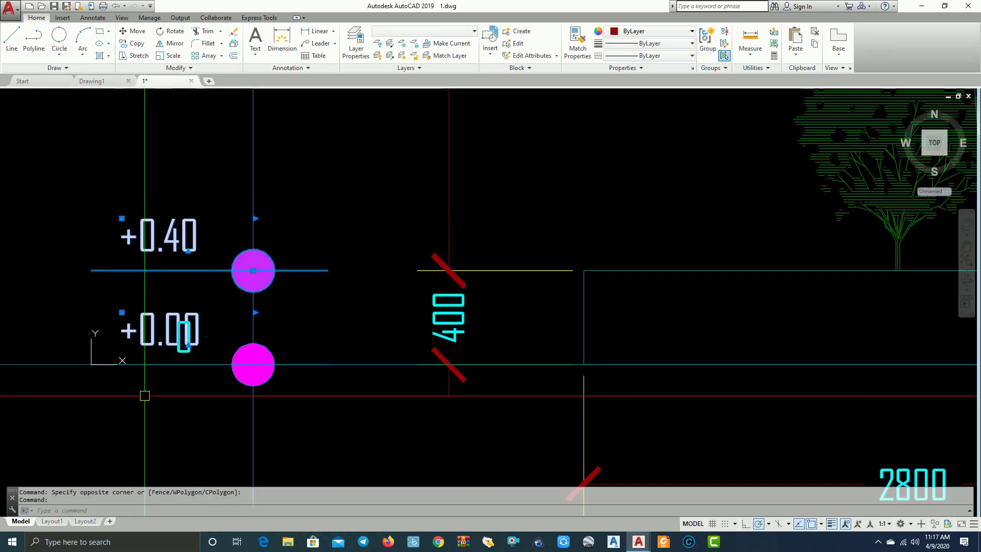
{"action": "key", "text": "Escape"}
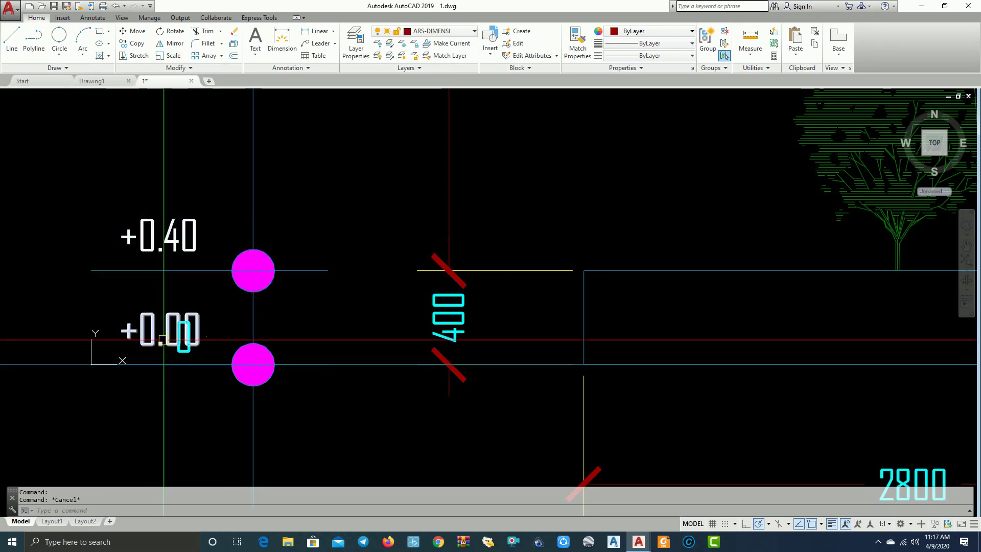
{"action": "left_click", "coordinate": [153, 336]}
{"action": "left_click", "coordinate": [128, 271]}
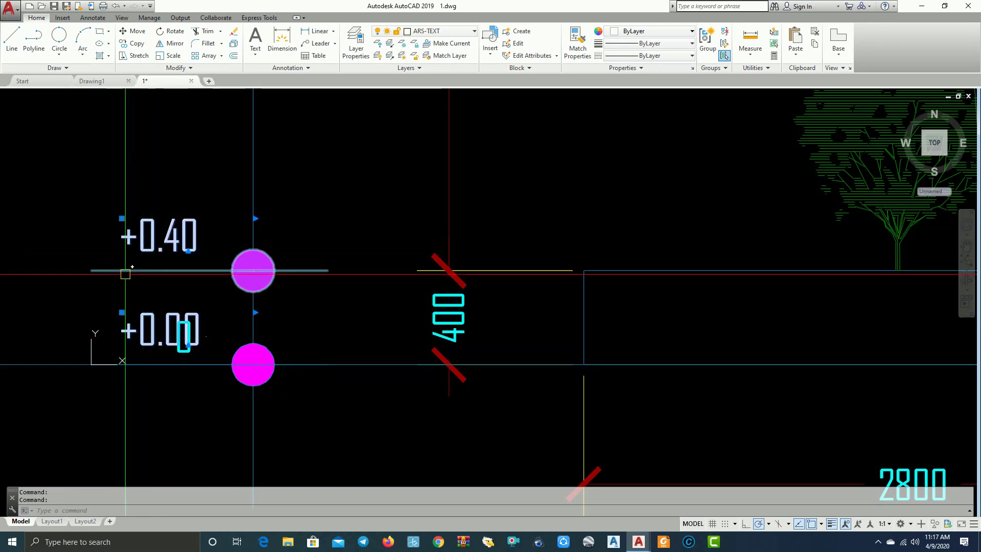
{"action": "left_click", "coordinate": [184, 366]}
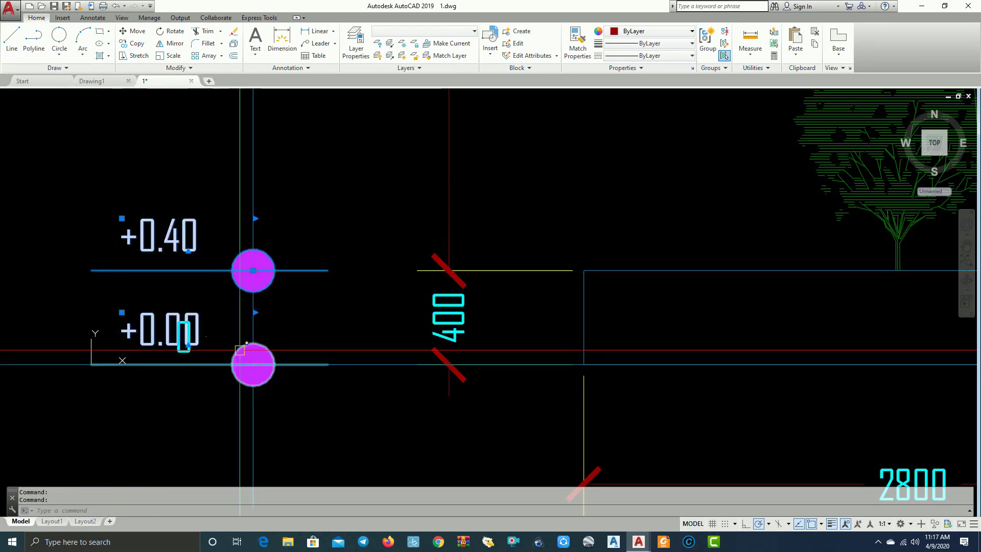
{"action": "scroll", "coordinate": [226, 349], "scroll_direction": "down", "scroll_amount": 4}
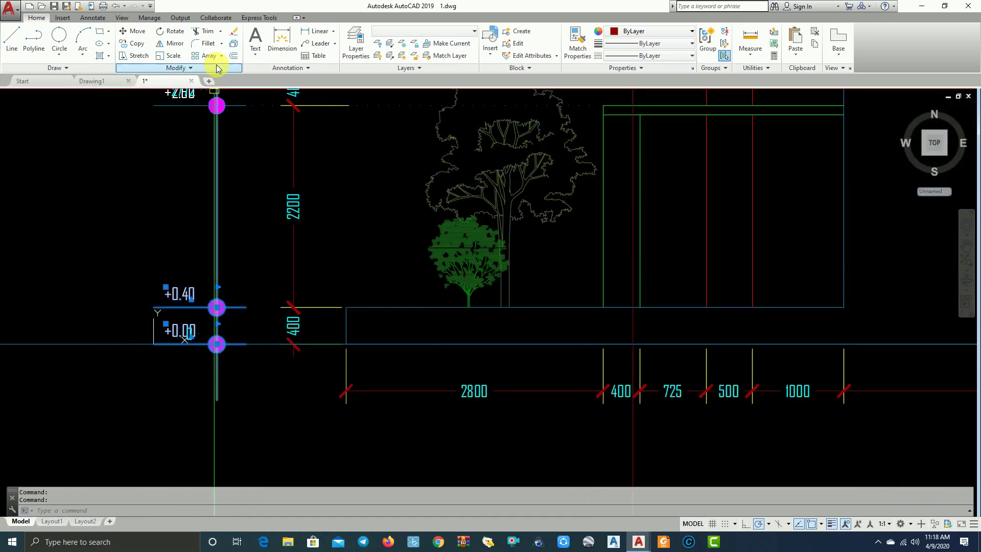
Copy the level markers from the +8.27 base point up to the roof ridge level
{"action": "left_click", "coordinate": [137, 45]}
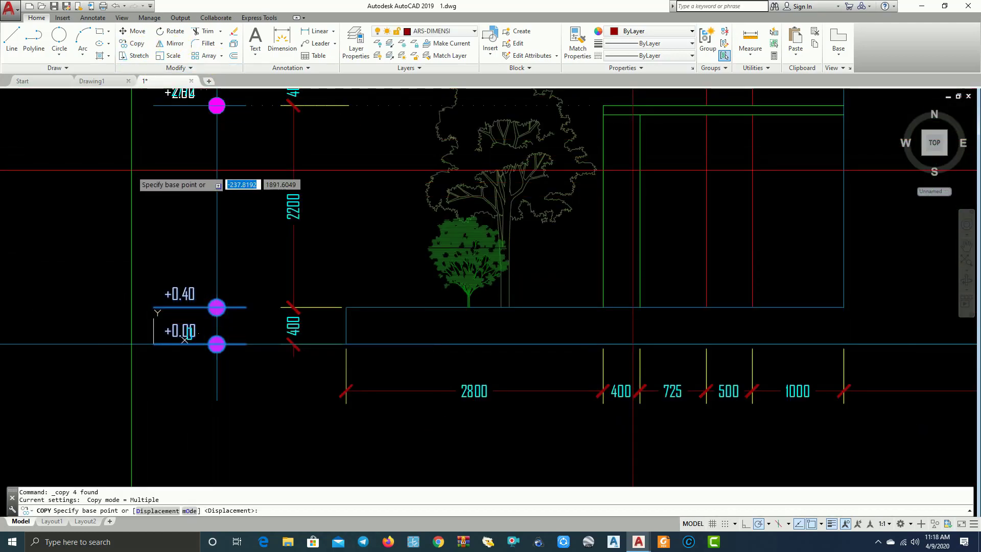
{"action": "scroll", "coordinate": [208, 236], "scroll_direction": "down", "scroll_amount": 4}
{"action": "scroll", "coordinate": [180, 185], "scroll_direction": "up", "scroll_amount": 2}
{"action": "scroll", "coordinate": [174, 215], "scroll_direction": "up", "scroll_amount": 1}
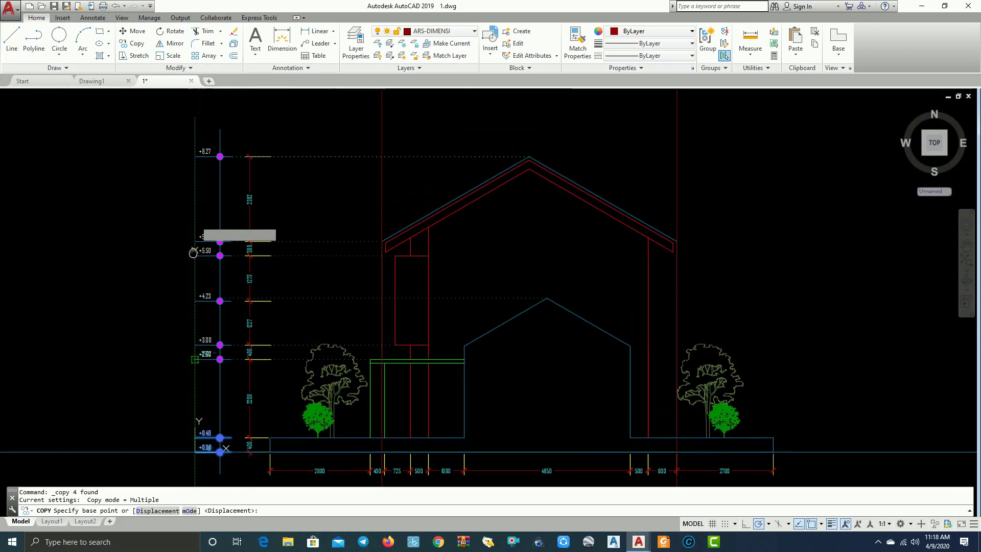
{"action": "scroll", "coordinate": [166, 266], "scroll_direction": "up", "scroll_amount": 2}
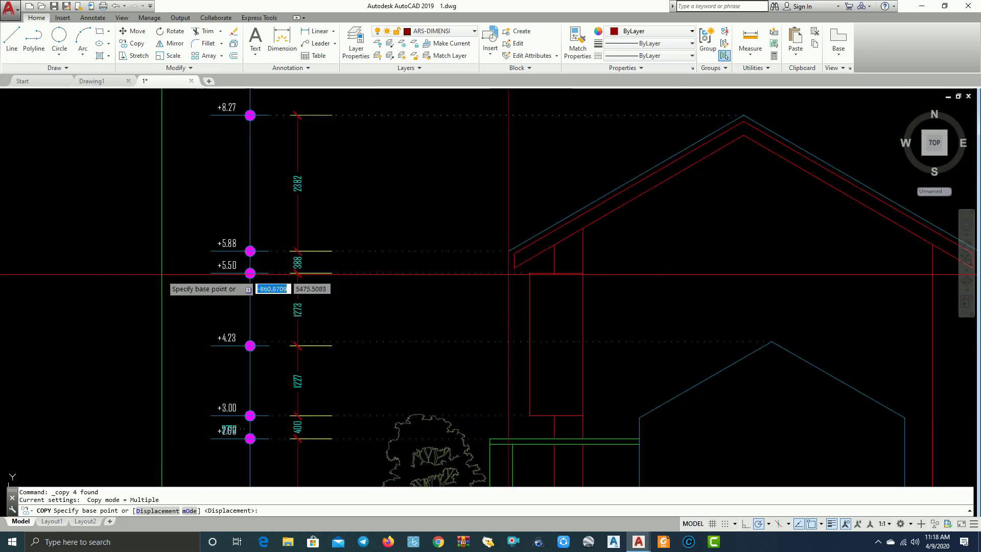
{"action": "left_click", "coordinate": [211, 115]}
{"action": "scroll", "coordinate": [167, 244], "scroll_direction": "down", "scroll_amount": 4}
{"action": "scroll", "coordinate": [358, 240], "scroll_direction": "down", "scroll_amount": 2}
{"action": "scroll", "coordinate": [324, 280], "scroll_direction": "up", "scroll_amount": 3}
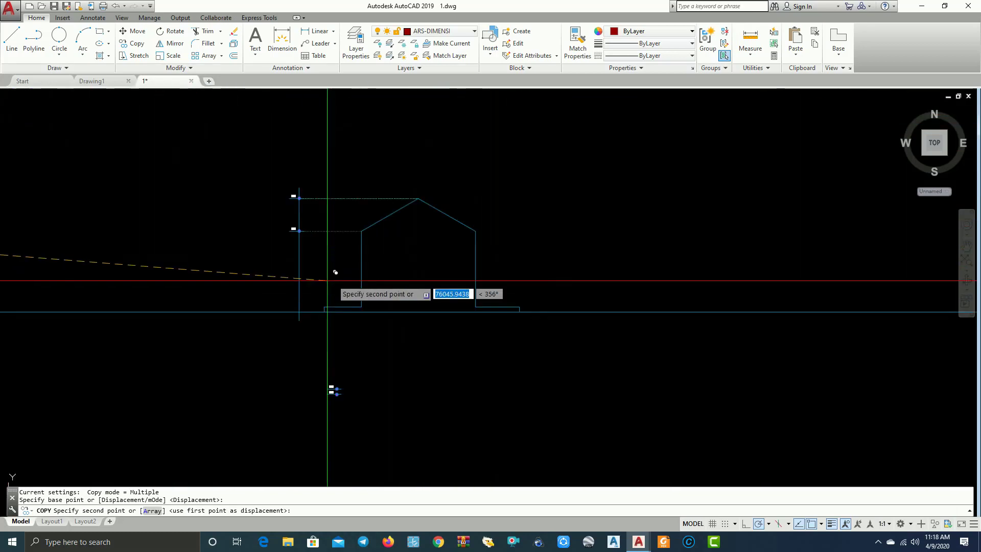
{"action": "scroll", "coordinate": [258, 230], "scroll_direction": "up", "scroll_amount": 2}
{"action": "scroll", "coordinate": [256, 148], "scroll_direction": "up", "scroll_amount": 2}
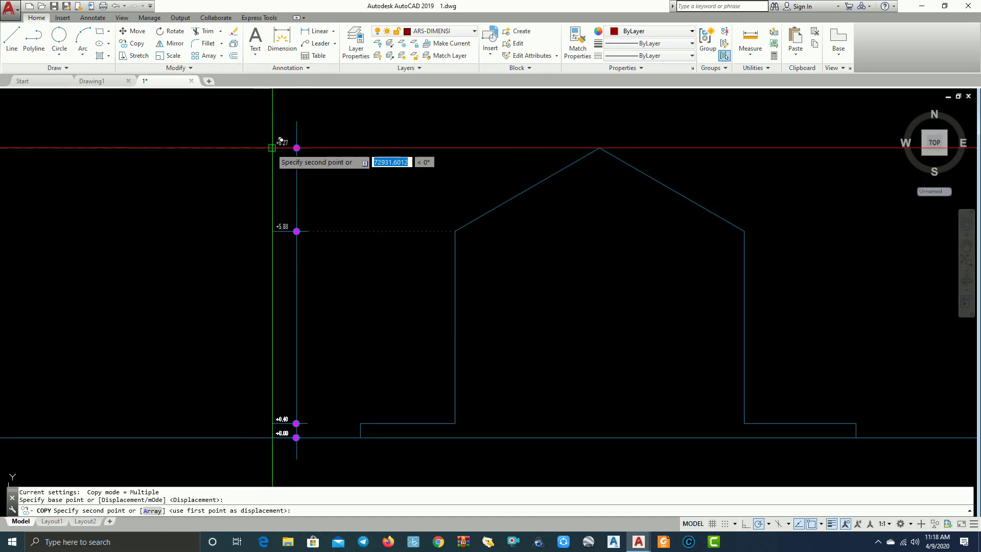
{"action": "left_click", "coordinate": [273, 147]}
{"action": "key", "text": "Escape"}
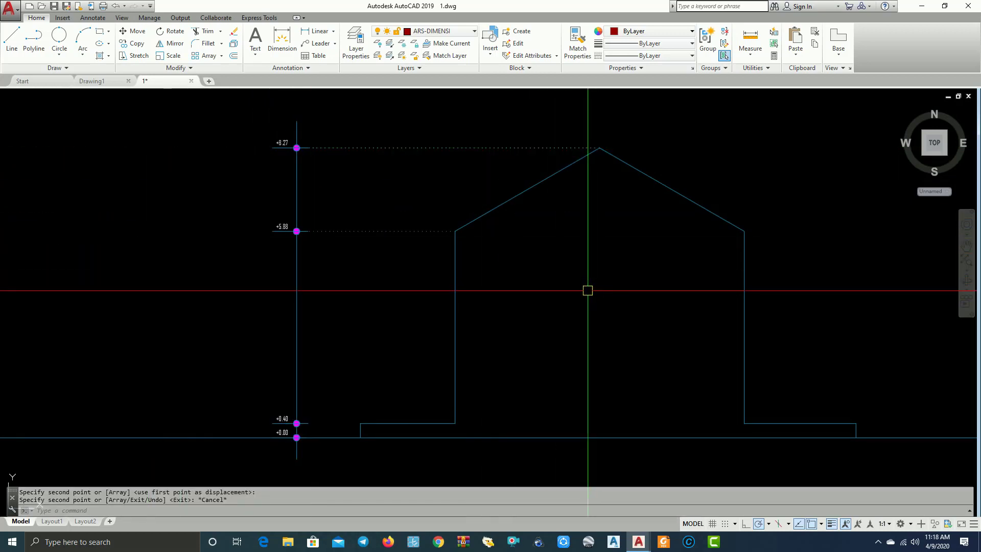
Pan and zoom to check the copied markers along the elevation's level axis
{"action": "scroll", "coordinate": [285, 247], "scroll_direction": "up", "scroll_amount": 2}
{"action": "scroll", "coordinate": [285, 226], "scroll_direction": "down", "scroll_amount": 2}
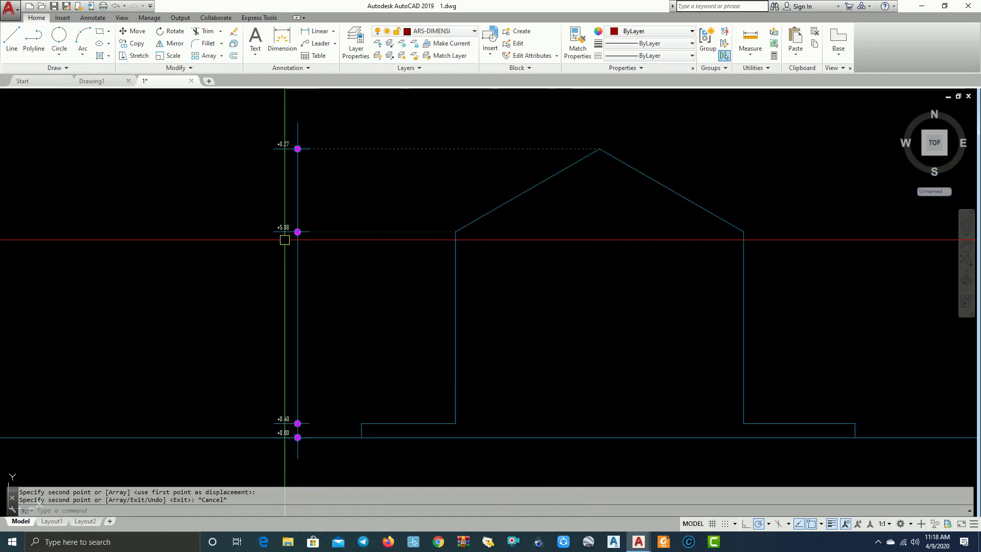
{"action": "scroll", "coordinate": [303, 197], "scroll_direction": "up", "scroll_amount": 5}
{"action": "scroll", "coordinate": [303, 196], "scroll_direction": "down", "scroll_amount": 3}
{"action": "scroll", "coordinate": [311, 219], "scroll_direction": "down", "scroll_amount": 2}
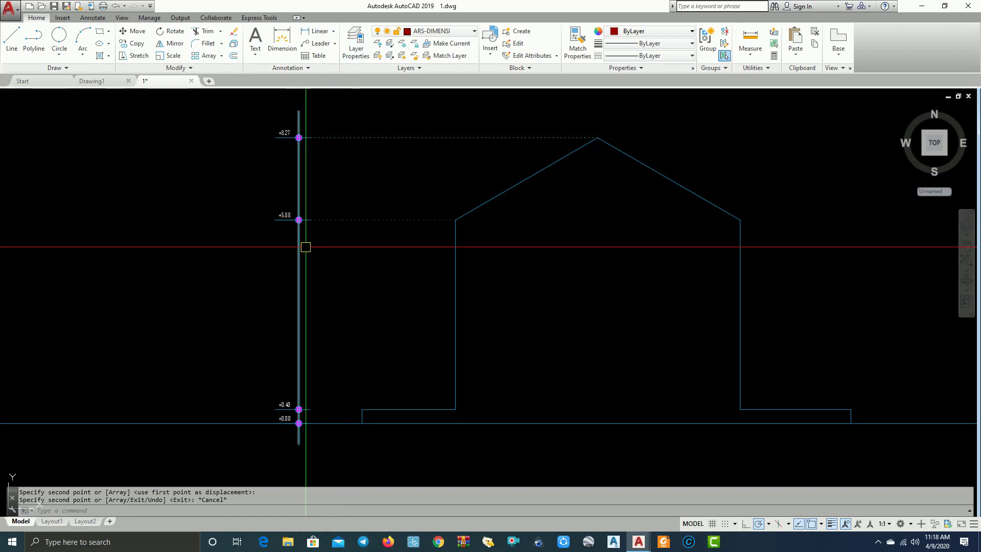
{"action": "scroll", "coordinate": [280, 437], "scroll_direction": "up", "scroll_amount": 4}
{"action": "mouse_move", "coordinate": [393, 257]}
{"action": "middle_mouse_down"}
{"action": "mouse_move", "coordinate": [376, 368]}
{"action": "mouse_move", "coordinate": [332, 366]}
{"action": "mouse_move", "coordinate": [462, 306]}
{"action": "middle_mouse_up"}
{"action": "scroll", "coordinate": [376, 358], "scroll_direction": "down", "scroll_amount": 3}
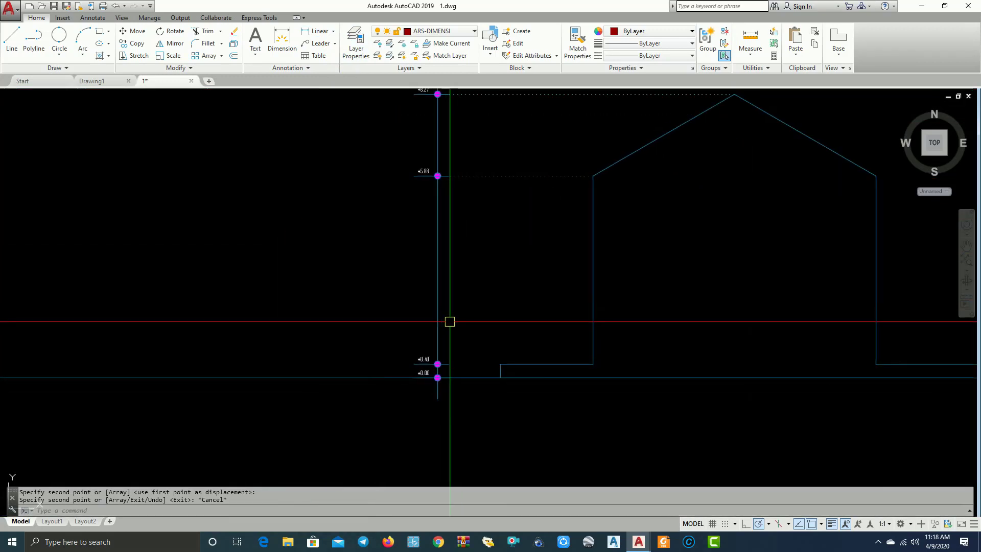
{"action": "scroll", "coordinate": [511, 323], "scroll_direction": "up", "scroll_amount": 1}
{"action": "scroll", "coordinate": [490, 348], "scroll_direction": "up", "scroll_amount": 3}
{"action": "type", "text": "c"}
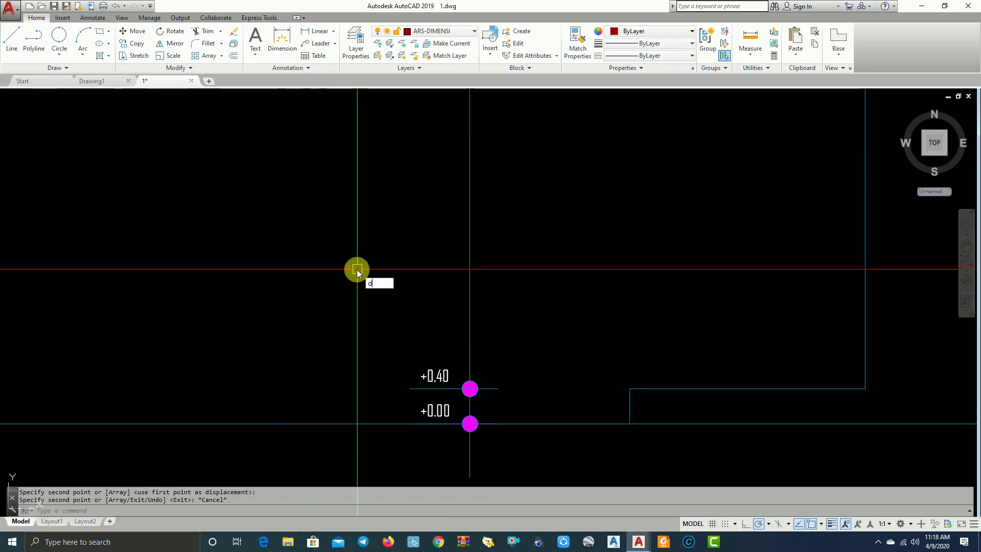
Create the 'dimensi elevAI 1' style from DIMENSI ELEVASI with dimension and extension lines suppressed
{"action": "key", "text": "Return"}
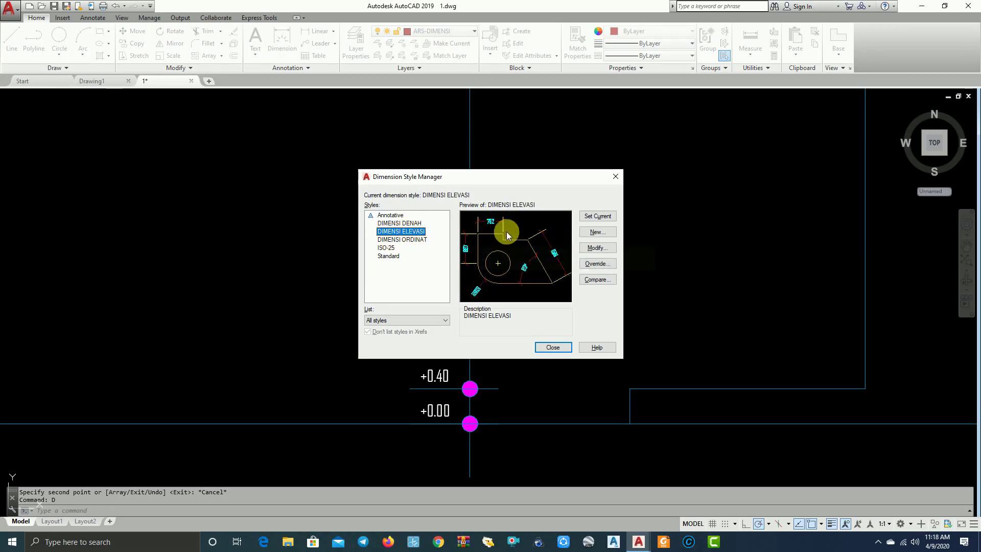
{"action": "left_click", "coordinate": [597, 235]}
{"action": "type", "text": "dimensi elevAI 1"}
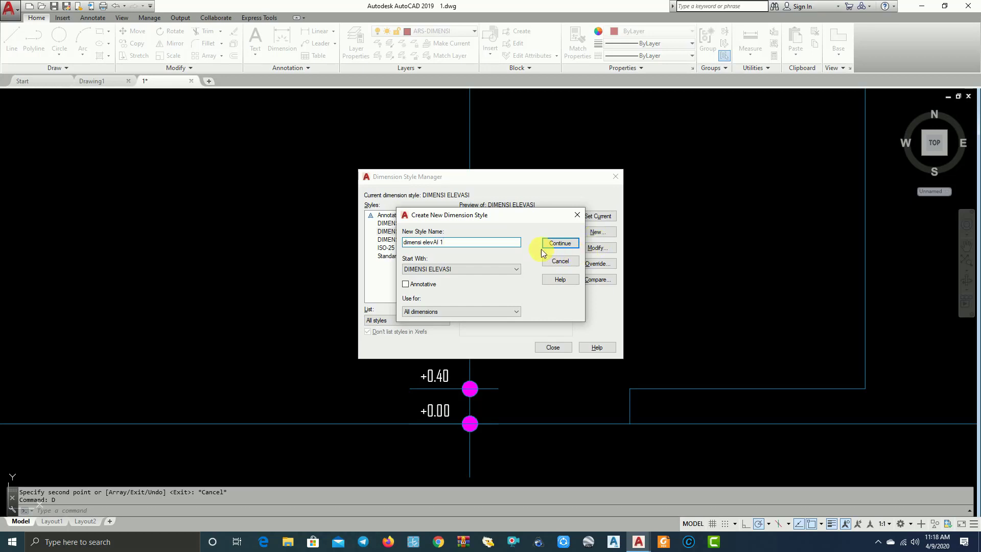
{"action": "left_click", "coordinate": [558, 244]}
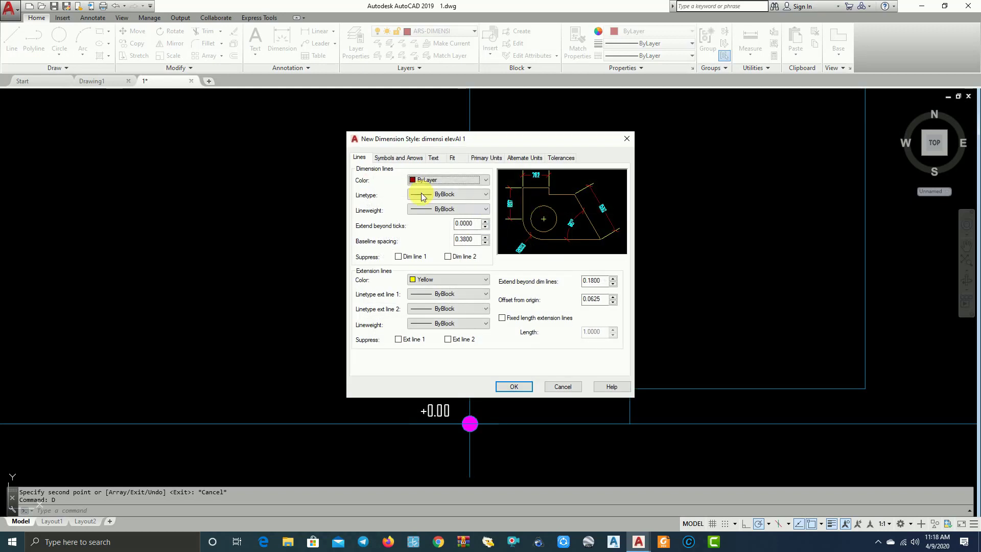
{"action": "left_click", "coordinate": [400, 257]}
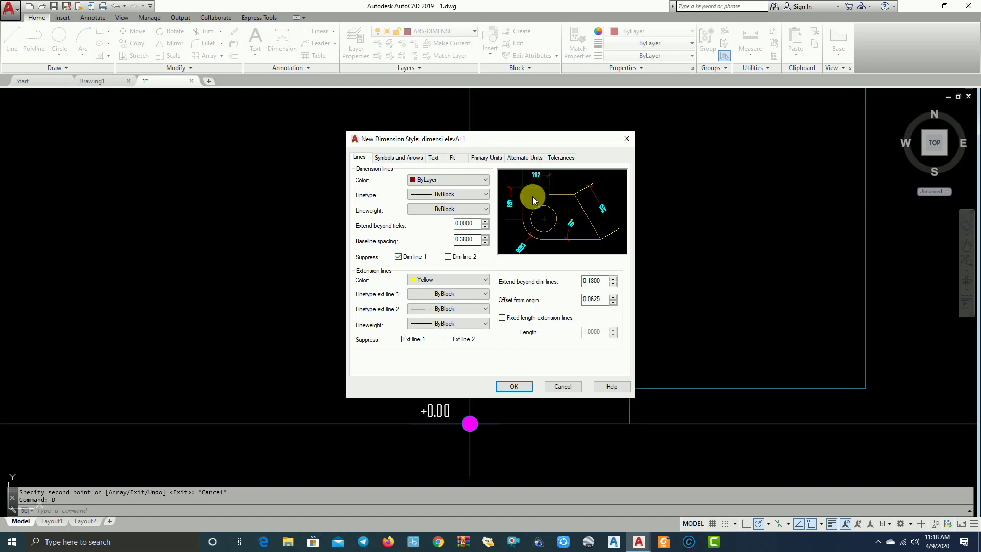
{"action": "left_click", "coordinate": [451, 258]}
{"action": "left_click", "coordinate": [406, 340]}
{"action": "type", "text": "0.3800"}
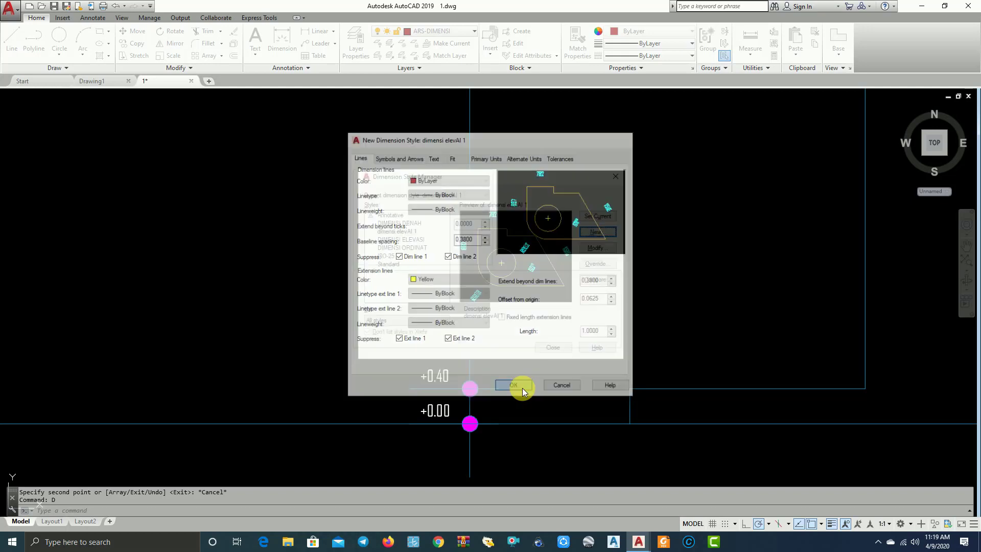
{"action": "left_click", "coordinate": [522, 388]}
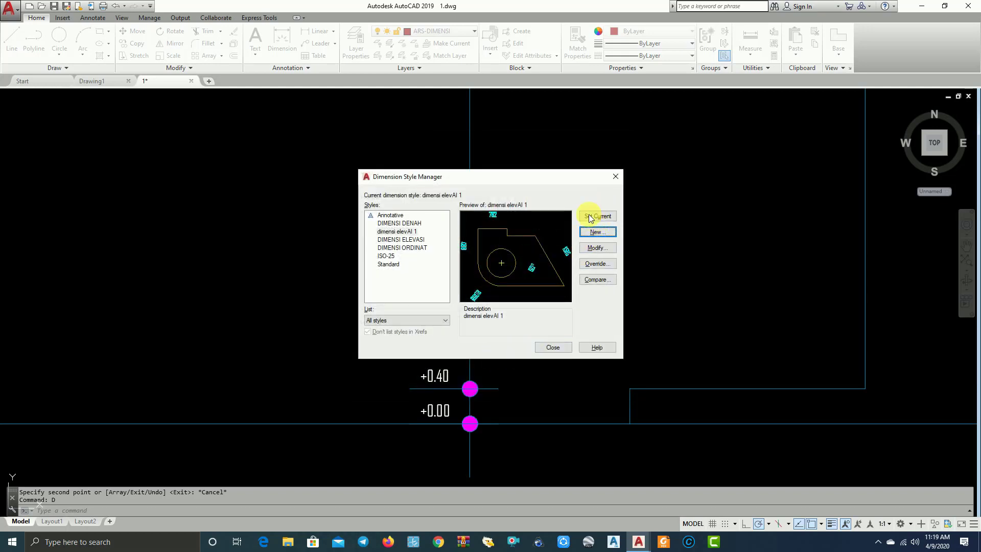
{"action": "left_click", "coordinate": [555, 348]}
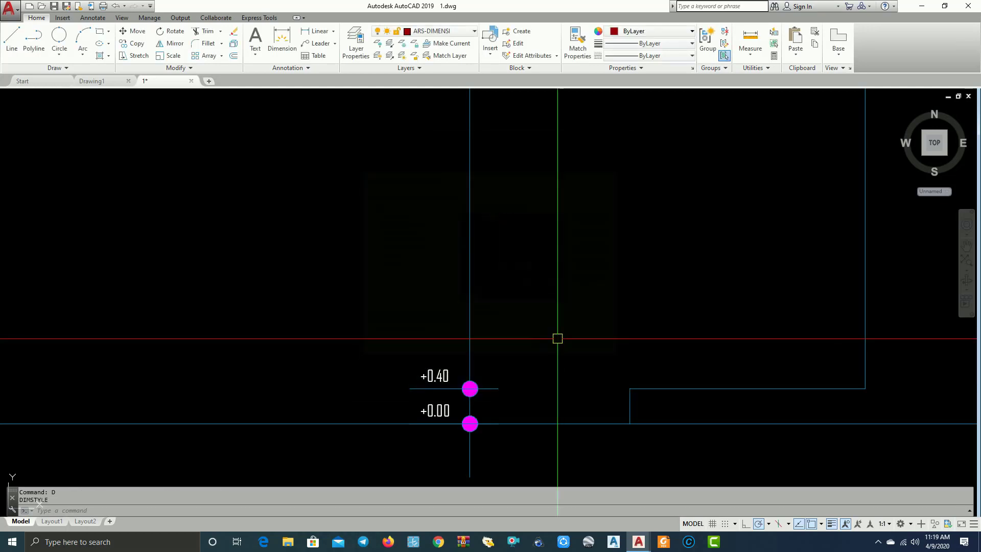
Place an ordinate dimension at the +0.00 level with its 0 label to the left
{"action": "left_click", "coordinate": [334, 33]}
{"action": "left_click", "coordinate": [335, 183]}
{"action": "scroll", "coordinate": [403, 414], "scroll_direction": "up", "scroll_amount": 2}
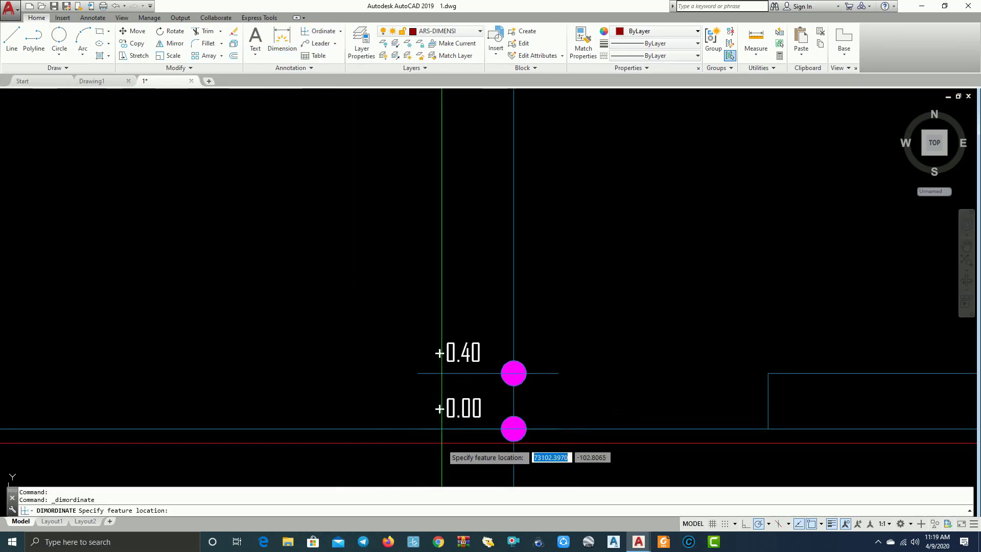
{"action": "left_click", "coordinate": [418, 422]}
{"action": "scroll", "coordinate": [418, 419], "scroll_direction": "up", "scroll_amount": 4}
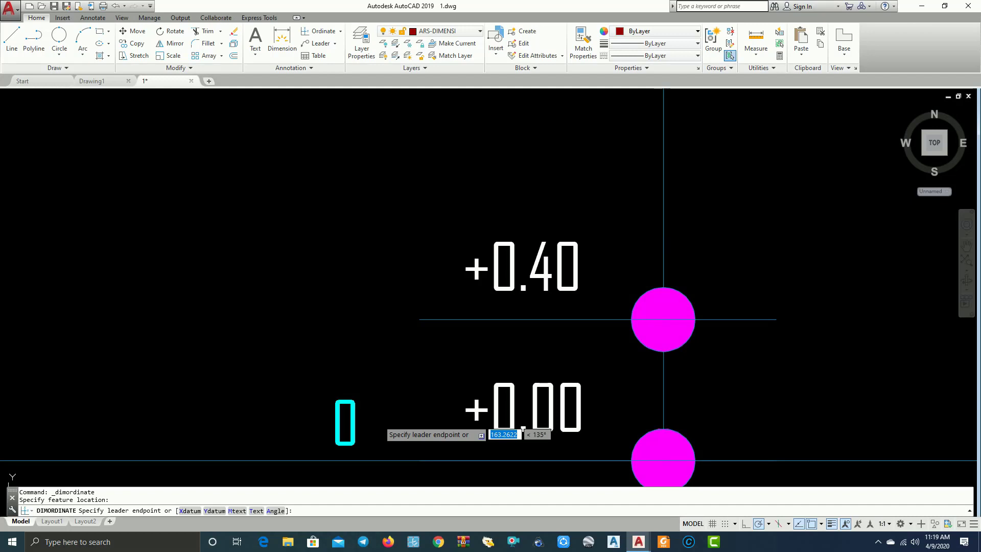
{"action": "left_click", "coordinate": [368, 425]}
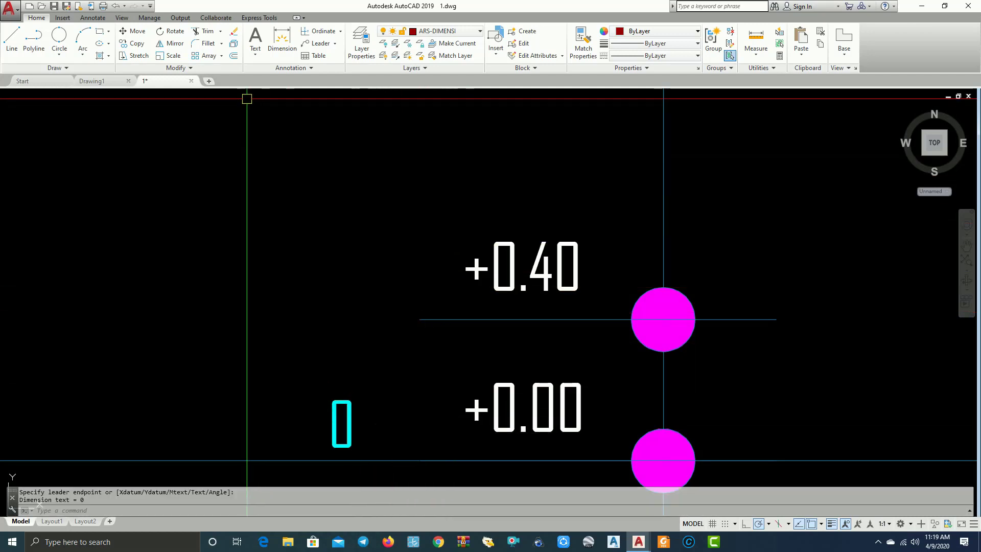
{"action": "scroll", "coordinate": [357, 423], "scroll_direction": "up", "scroll_amount": 2}
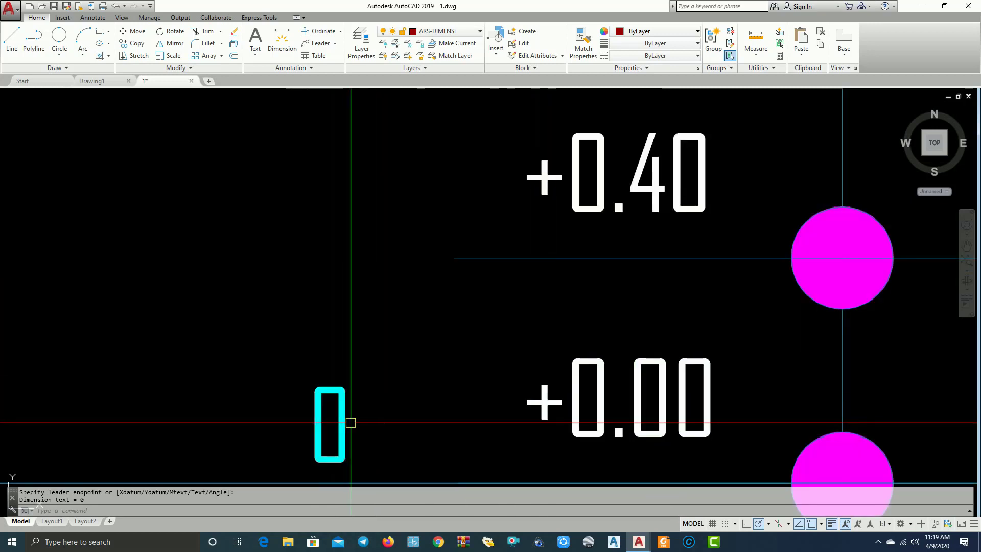
Give dimensi elevAI 1 a + primary-units prefix and make it the current style
{"action": "type", "text": "D"}
{"action": "key", "text": "Return"}
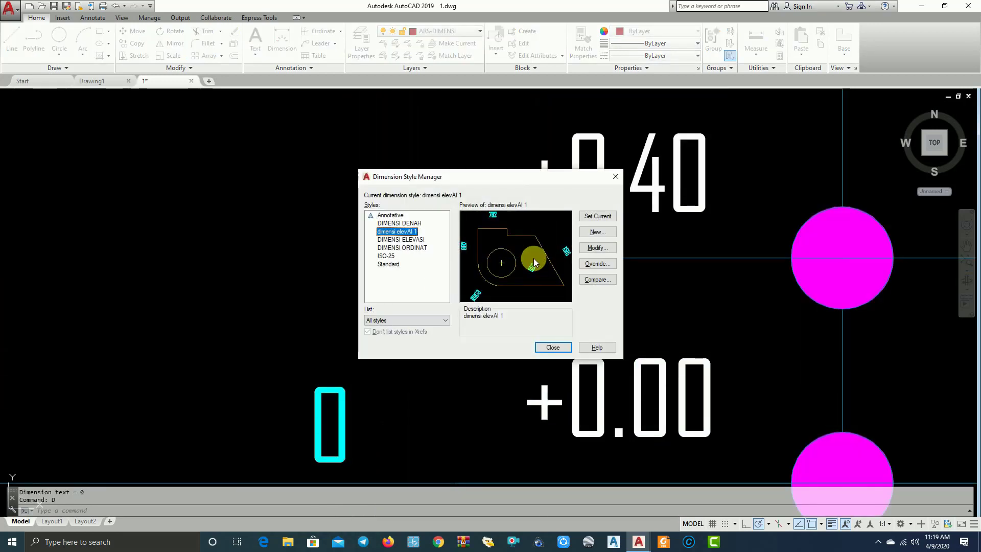
{"action": "left_click", "coordinate": [587, 253]}
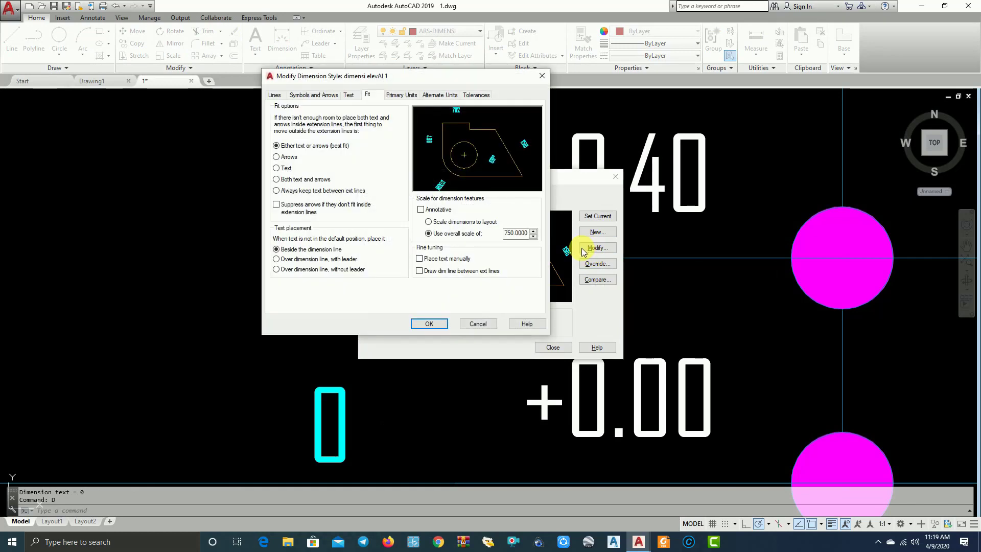
{"action": "left_click", "coordinate": [402, 95]}
{"action": "type", "text": "+"}
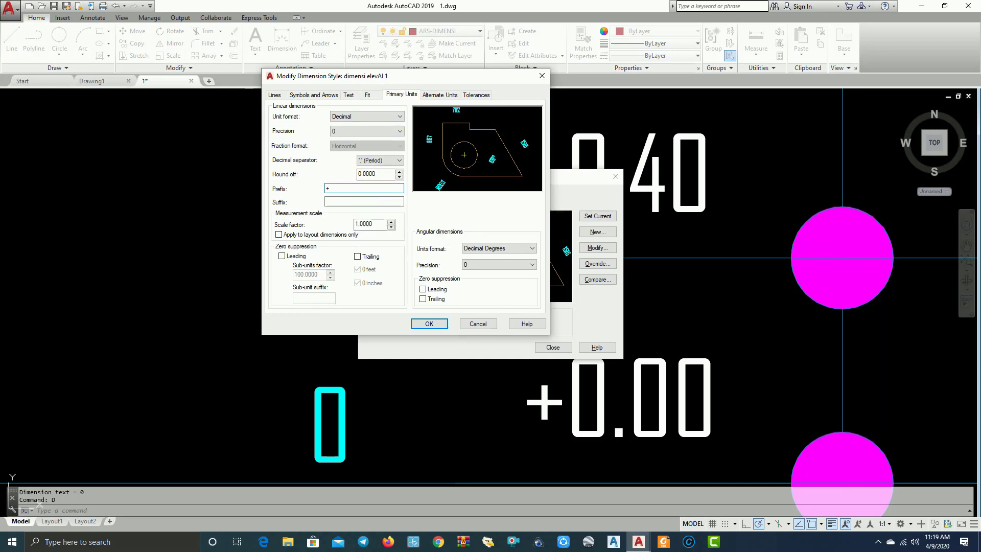
{"action": "left_click", "coordinate": [435, 325]}
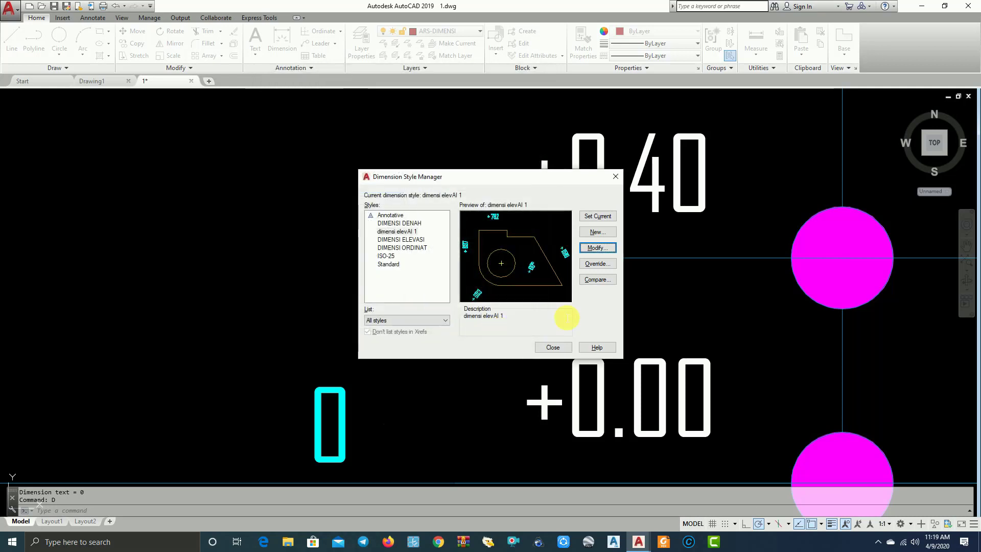
{"action": "left_click", "coordinate": [599, 218]}
{"action": "left_click", "coordinate": [553, 347]}
{"action": "scroll", "coordinate": [352, 389], "scroll_direction": "down", "scroll_amount": 1}
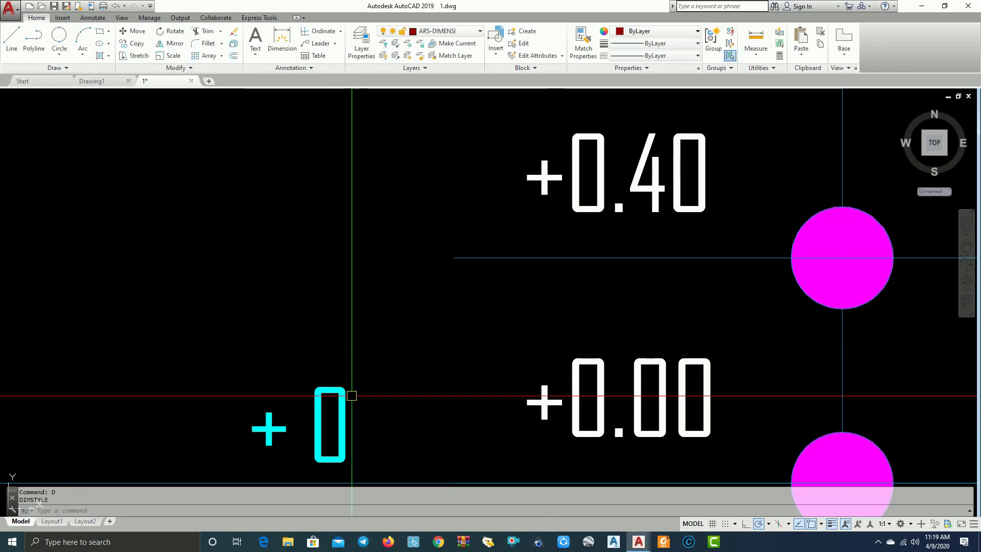
{"action": "scroll", "coordinate": [352, 388], "scroll_direction": "down", "scroll_amount": 2}
{"action": "scroll", "coordinate": [353, 389], "scroll_direction": "up", "scroll_amount": 1}
{"action": "scroll", "coordinate": [355, 387], "scroll_direction": "up", "scroll_amount": 1}
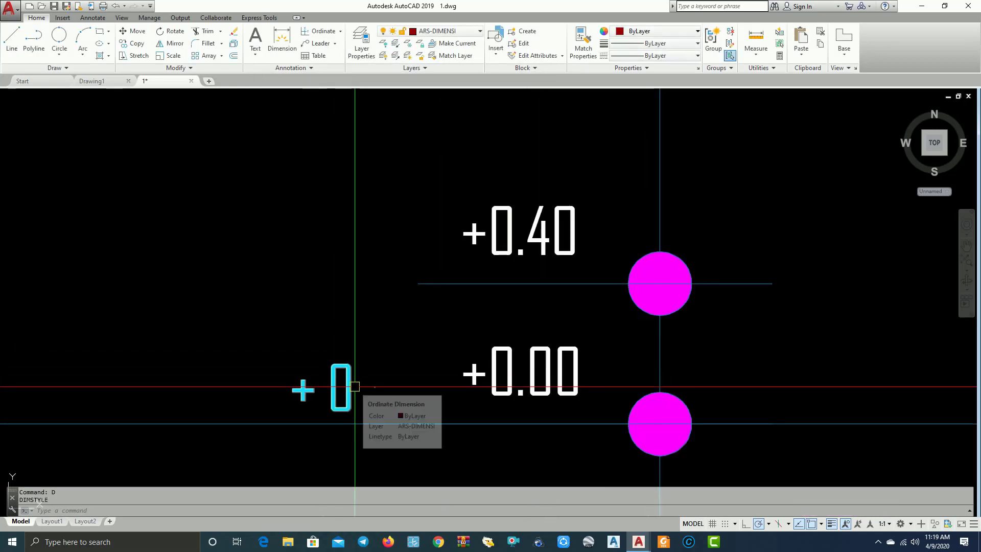
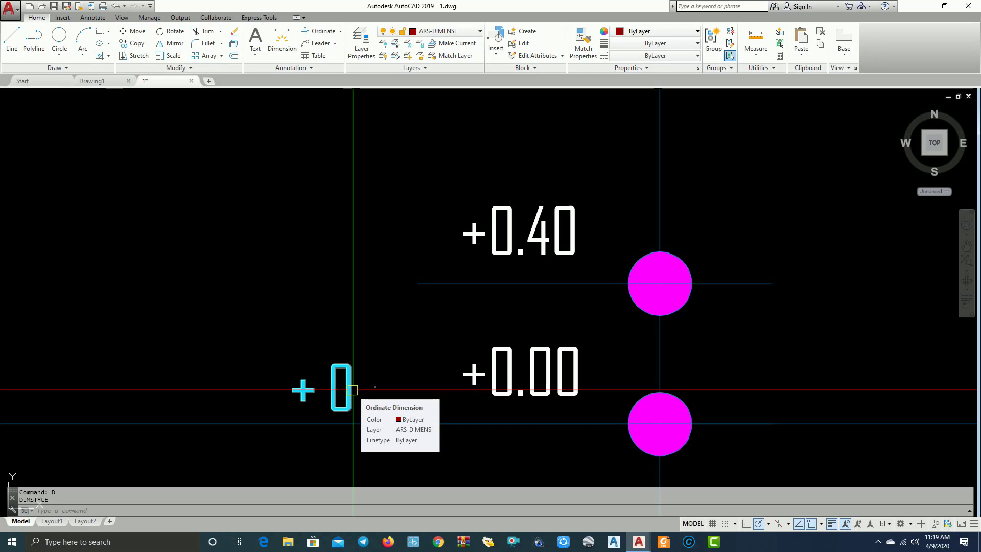
Add a +400 ordinate level dimension at the +0.40 floor level, with its leader to the left
{"action": "left_click", "coordinate": [325, 38]}
{"action": "left_click", "coordinate": [418, 284]}
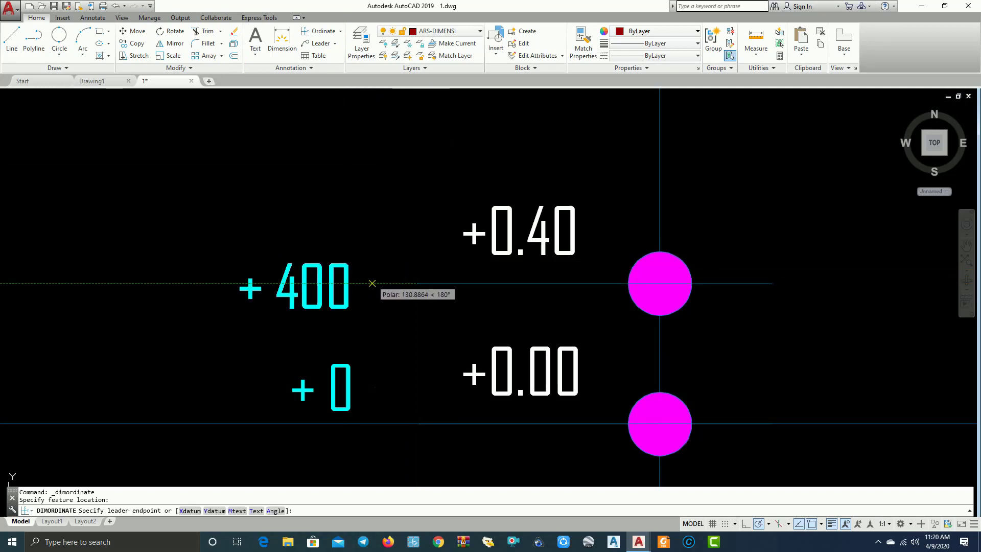
{"action": "scroll", "coordinate": [376, 278], "scroll_direction": "up", "scroll_amount": 2}
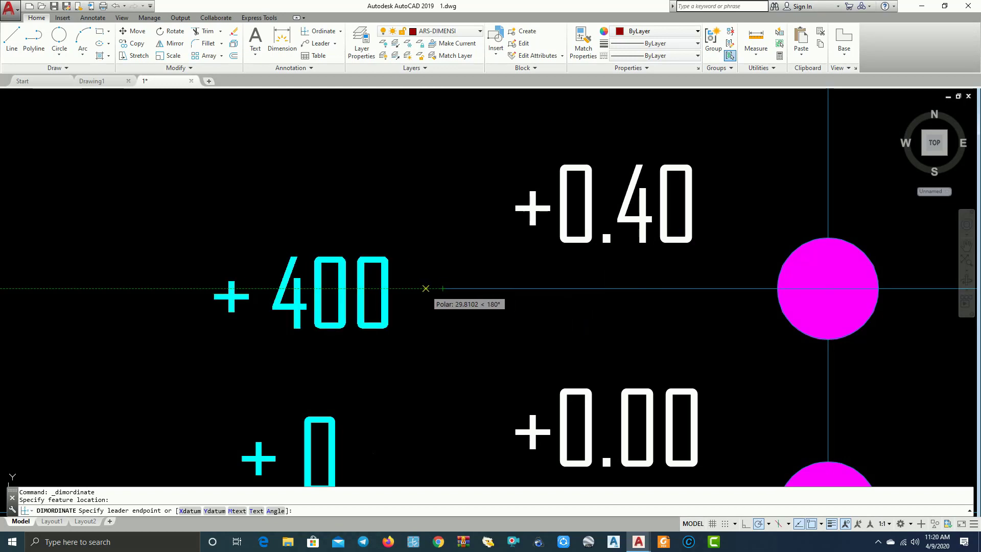
{"action": "left_click", "coordinate": [372, 288]}
{"action": "scroll", "coordinate": [371, 320], "scroll_direction": "down", "scroll_amount": 3}
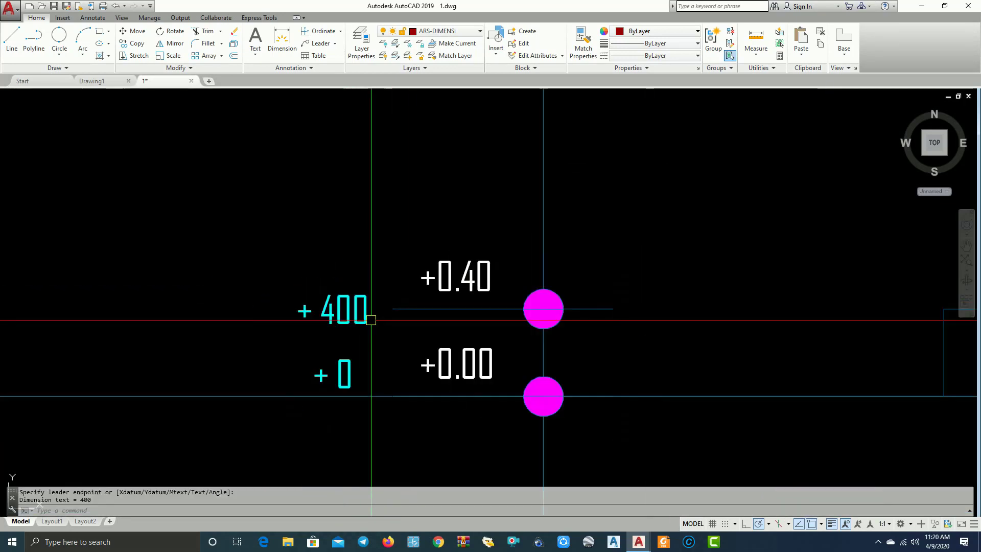
{"action": "left_click", "coordinate": [92, 21]}
Continue the ordinate chain with a +5888 dimension at the +5.88 roof level
{"action": "left_click", "coordinate": [280, 57]}
{"action": "middle_click_drag", "start_coordinate": [441, 188], "coordinate": [379, 334]}
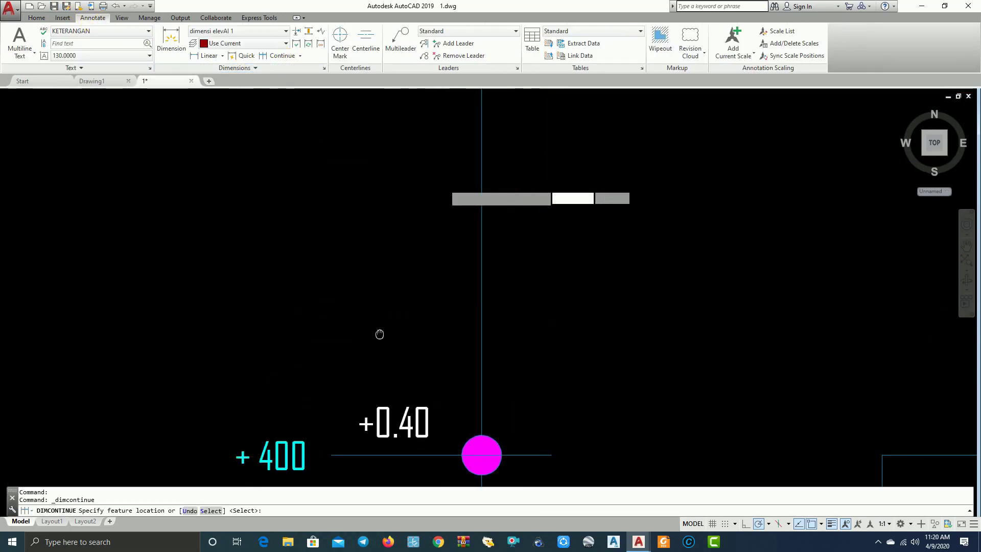
{"action": "scroll", "coordinate": [380, 334], "scroll_direction": "down", "scroll_amount": 5}
{"action": "middle_click_drag", "start_coordinate": [342, 286], "coordinate": [283, 460]}
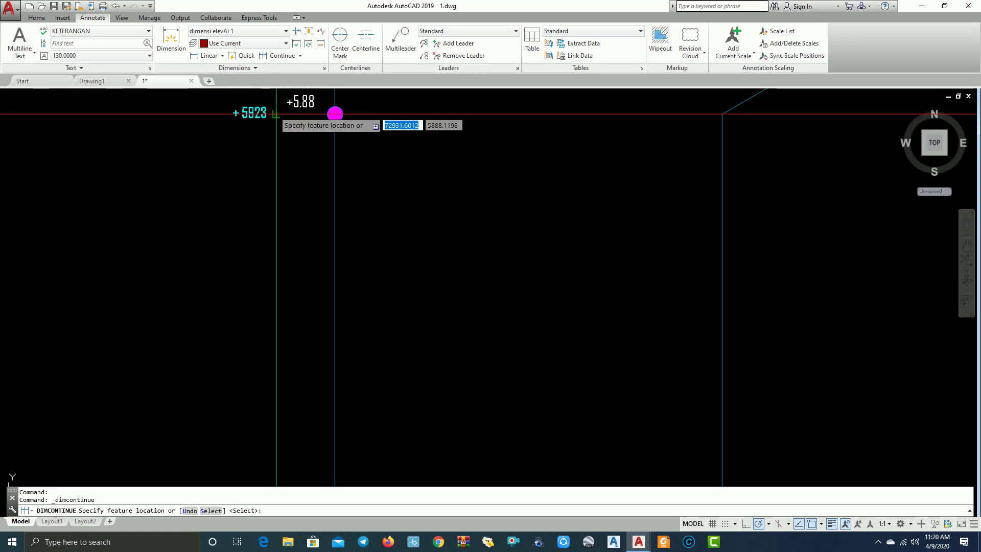
{"action": "left_click", "coordinate": [276, 114]}
{"action": "scroll", "coordinate": [284, 202], "scroll_direction": "down", "scroll_amount": 4}
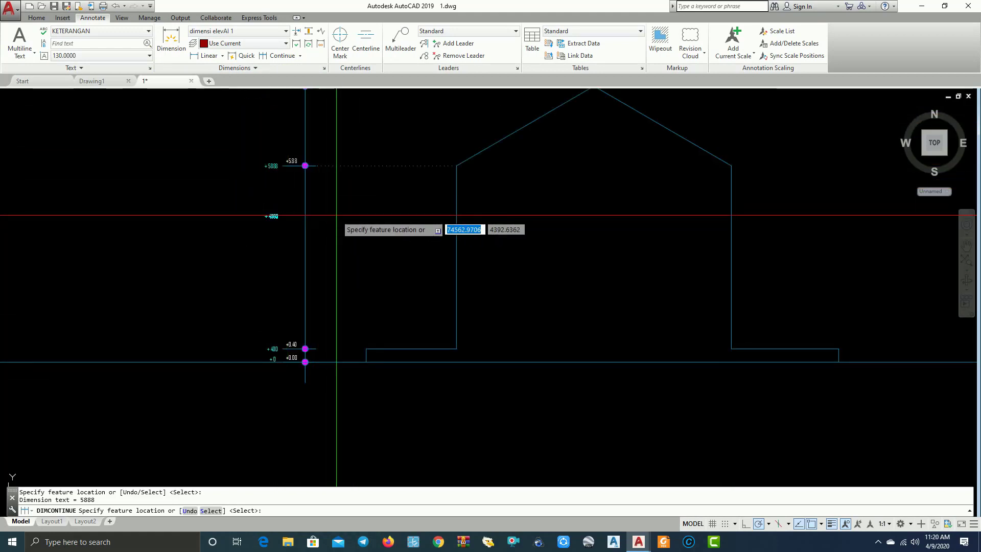
{"action": "scroll", "coordinate": [279, 169], "scroll_direction": "up", "scroll_amount": 2}
{"action": "scroll", "coordinate": [279, 170], "scroll_direction": "up", "scroll_amount": 2}
{"action": "middle_click_drag", "start_coordinate": [279, 170], "coordinate": [316, 227]}
{"action": "scroll", "coordinate": [317, 228], "scroll_direction": "up", "scroll_amount": 4}
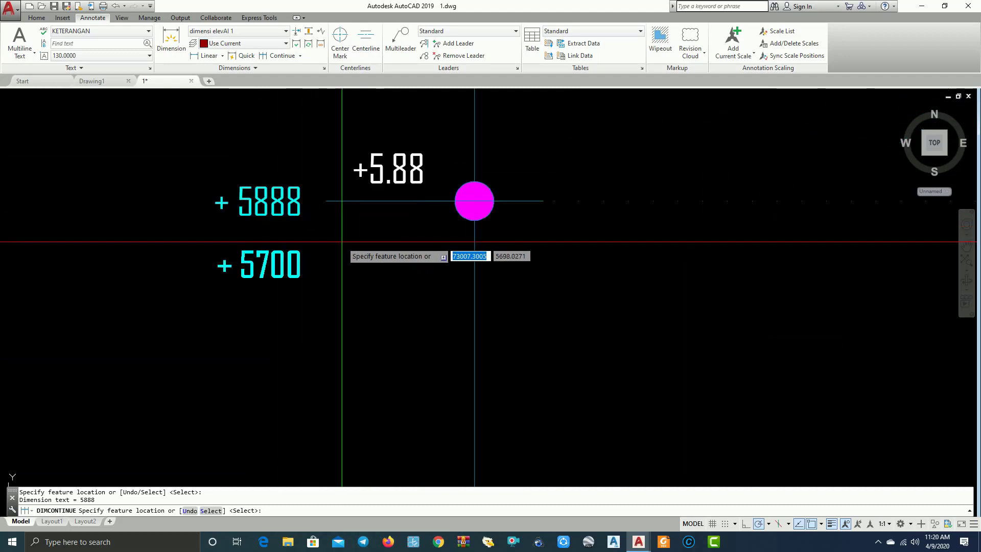
{"action": "scroll", "coordinate": [356, 253], "scroll_direction": "down", "scroll_amount": 6}
{"action": "middle_click_drag", "start_coordinate": [342, 287], "coordinate": [326, 223]}
{"action": "scroll", "coordinate": [352, 383], "scroll_direction": "up", "scroll_amount": 6}
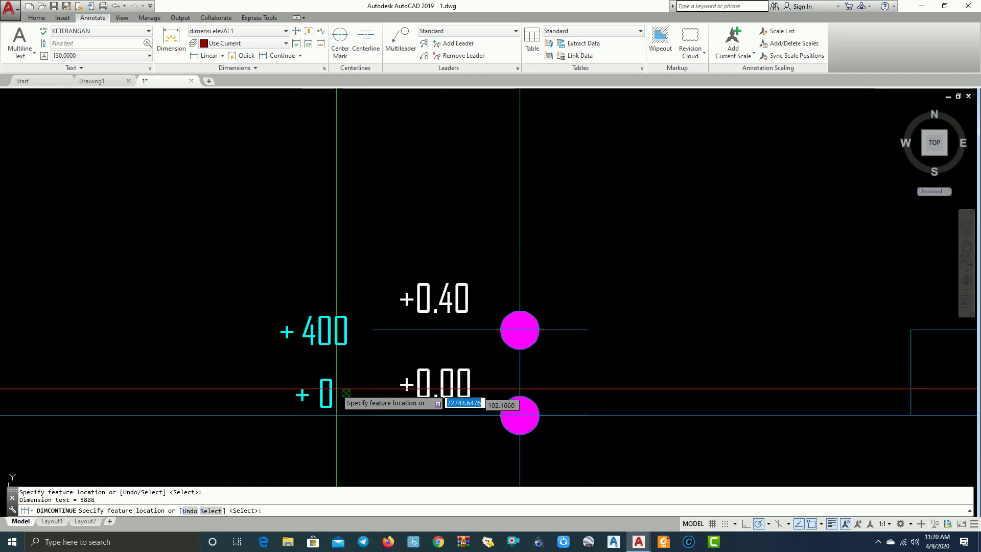
{"action": "key", "text": "Escape"}
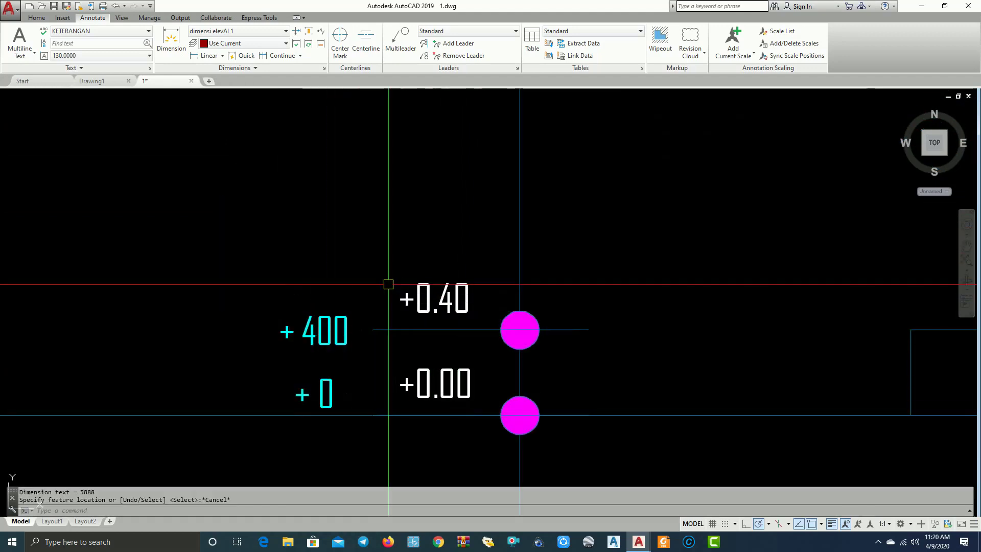
Set dimensi elevAI 1 text placement to vertical Outside and revise its offset from the dimension line
{"action": "type", "text": "d"}
{"action": "key", "text": "Return"}
{"action": "left_click", "coordinate": [596, 250]}
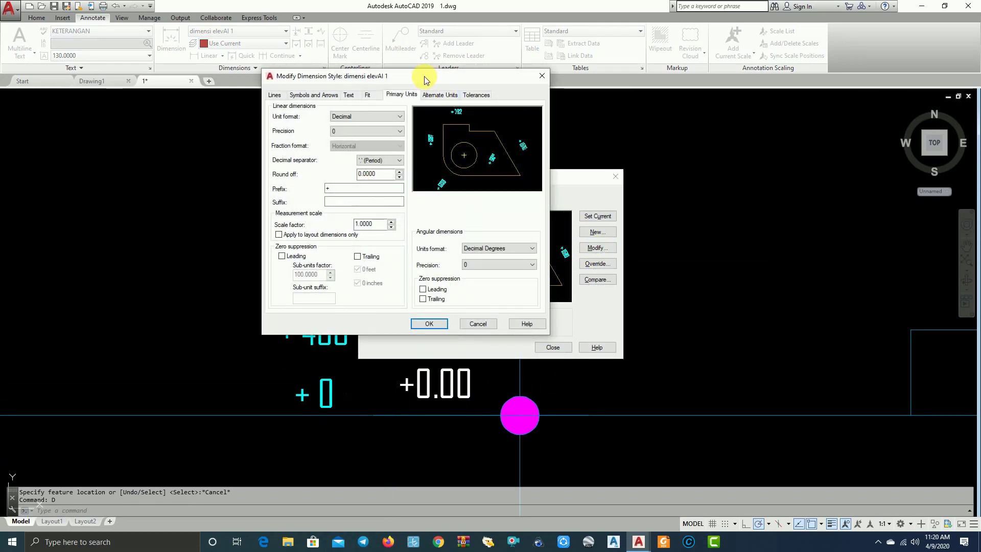
{"action": "left_click_drag", "start_coordinate": [424, 80], "coordinate": [646, 118]}
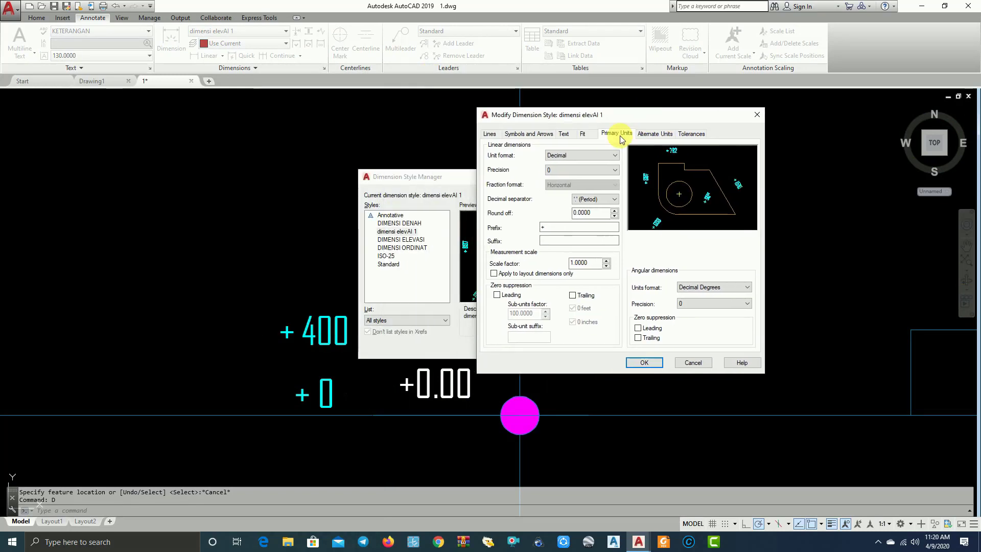
{"action": "left_click", "coordinate": [565, 135]}
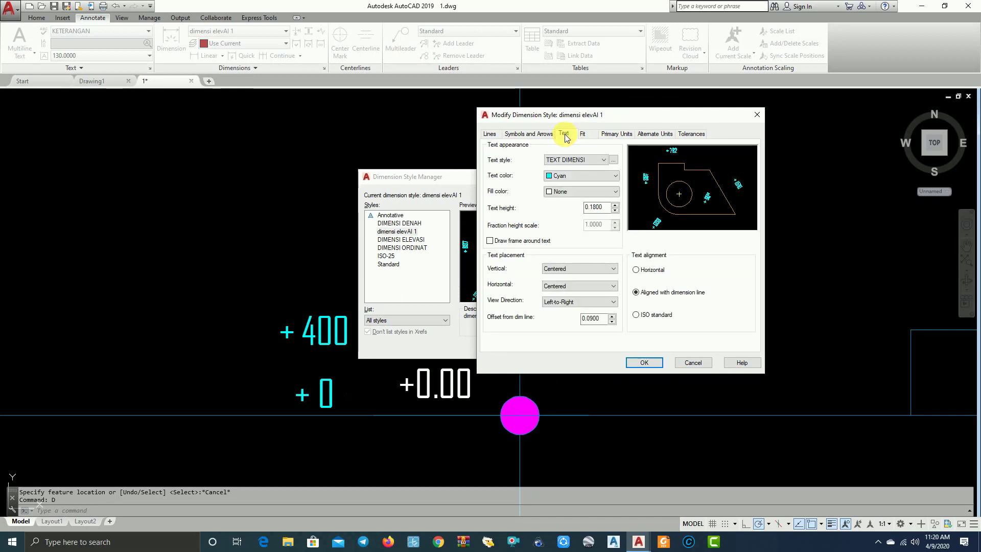
{"action": "left_click", "coordinate": [608, 271]}
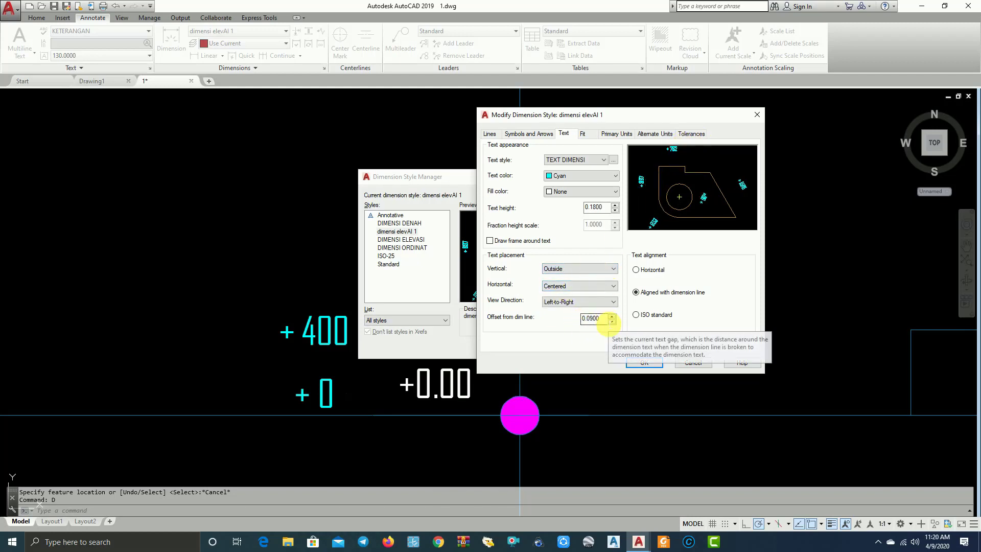
{"action": "left_click", "coordinate": [599, 323]}
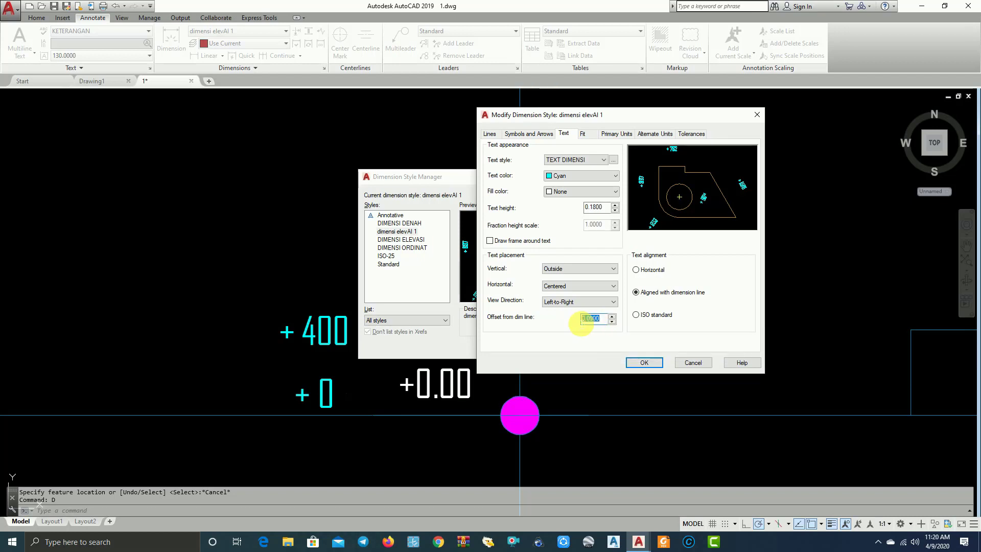
{"action": "type", "text": "1"}
{"action": "left_click", "coordinate": [645, 363]}
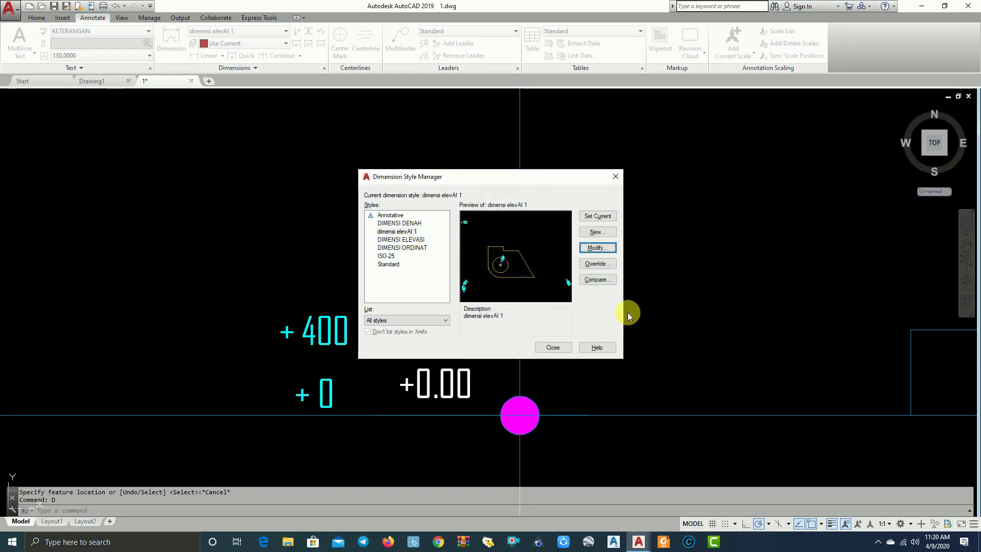
{"action": "left_click", "coordinate": [553, 347]}
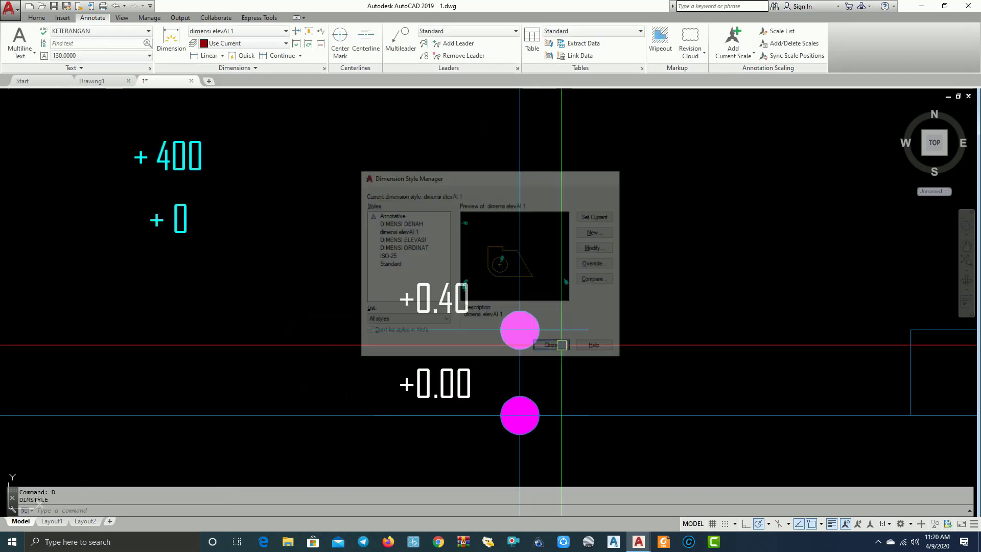
{"action": "scroll", "coordinate": [559, 342], "scroll_direction": "down", "scroll_amount": 5}
{"action": "middle_click_drag", "start_coordinate": [517, 342], "coordinate": [419, 439]}
Change the dimensi elevAI 1 style's text offset from the dimension line to 0
{"action": "scroll", "coordinate": [417, 373], "scroll_direction": "down", "scroll_amount": 2}
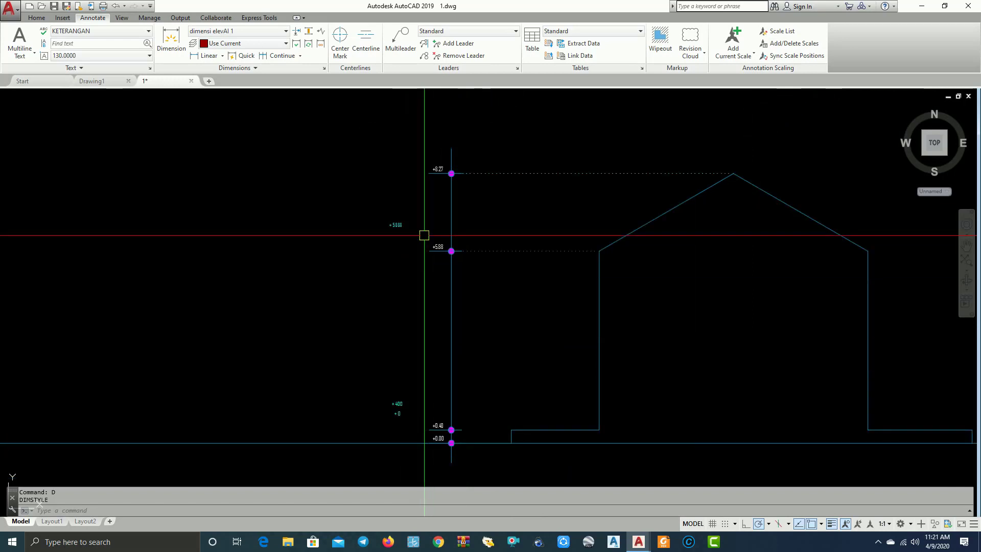
{"action": "scroll", "coordinate": [401, 236], "scroll_direction": "up", "scroll_amount": 2}
{"action": "type", "text": "d"}
{"action": "key", "text": "Return"}
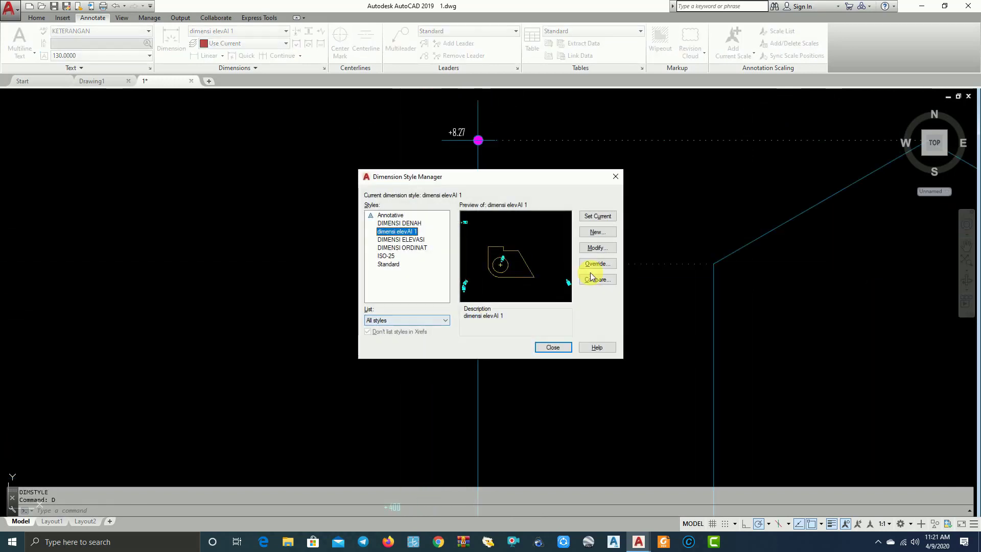
{"action": "left_click", "coordinate": [598, 249]}
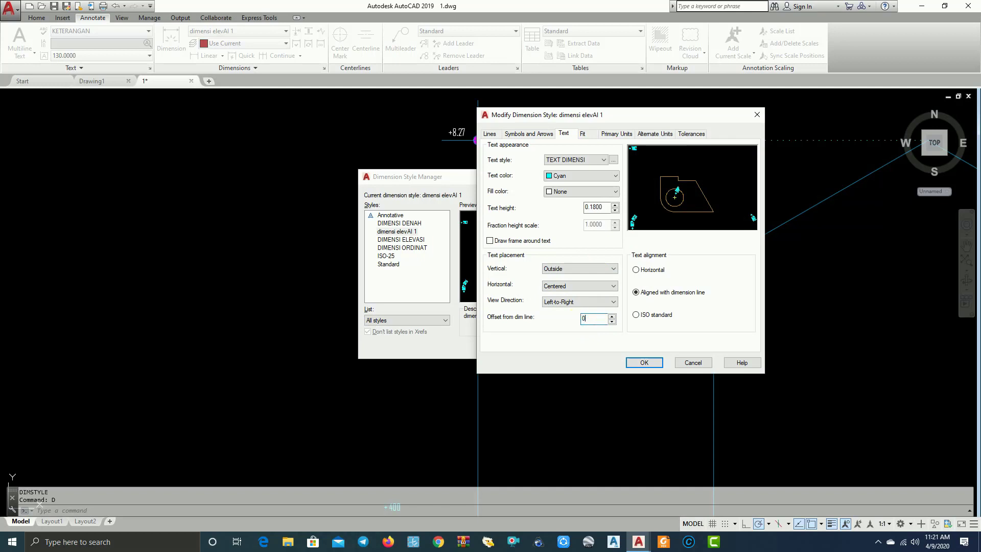
{"action": "left_click", "coordinate": [645, 362]}
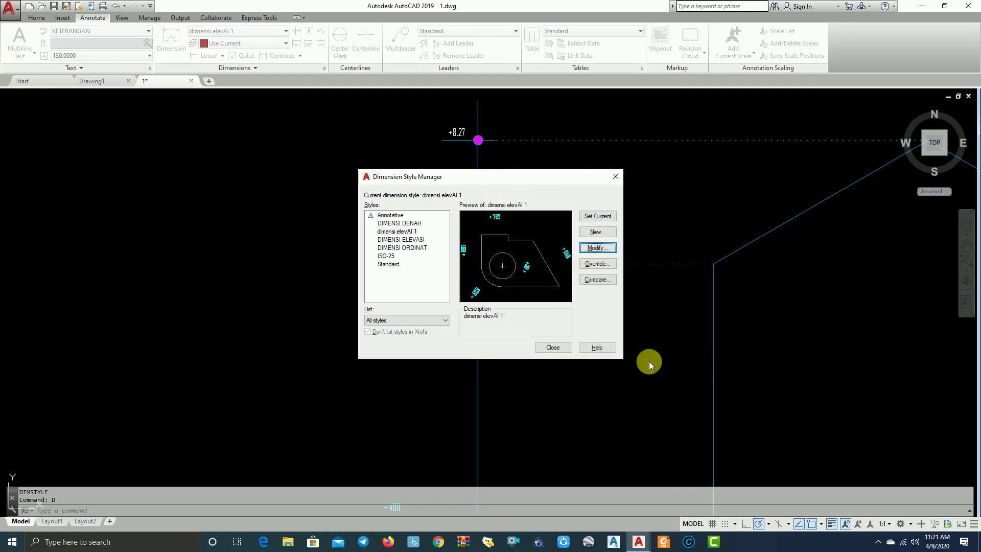
{"action": "left_click", "coordinate": [557, 348]}
Select the +400 and +0 level dimensions
{"action": "scroll", "coordinate": [557, 348], "scroll_direction": "down", "scroll_amount": 2}
{"action": "scroll", "coordinate": [488, 329], "scroll_direction": "down", "scroll_amount": 2}
{"action": "scroll", "coordinate": [487, 329], "scroll_direction": "up", "scroll_amount": 5}
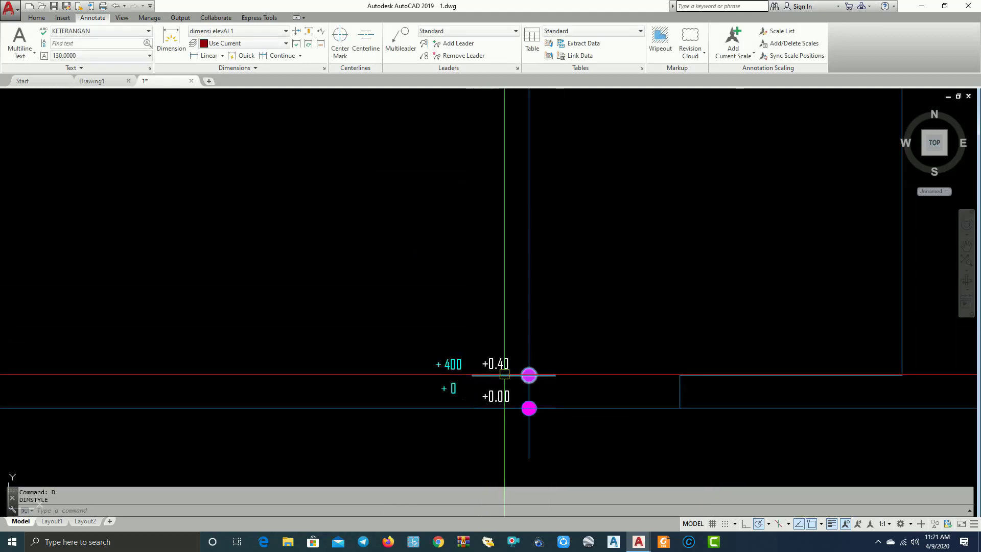
{"action": "scroll", "coordinate": [495, 377], "scroll_direction": "up", "scroll_amount": 2}
{"action": "scroll", "coordinate": [484, 377], "scroll_direction": "up", "scroll_amount": 2}
{"action": "scroll", "coordinate": [462, 368], "scroll_direction": "down", "scroll_amount": 4}
{"action": "scroll", "coordinate": [458, 352], "scroll_direction": "up", "scroll_amount": 2}
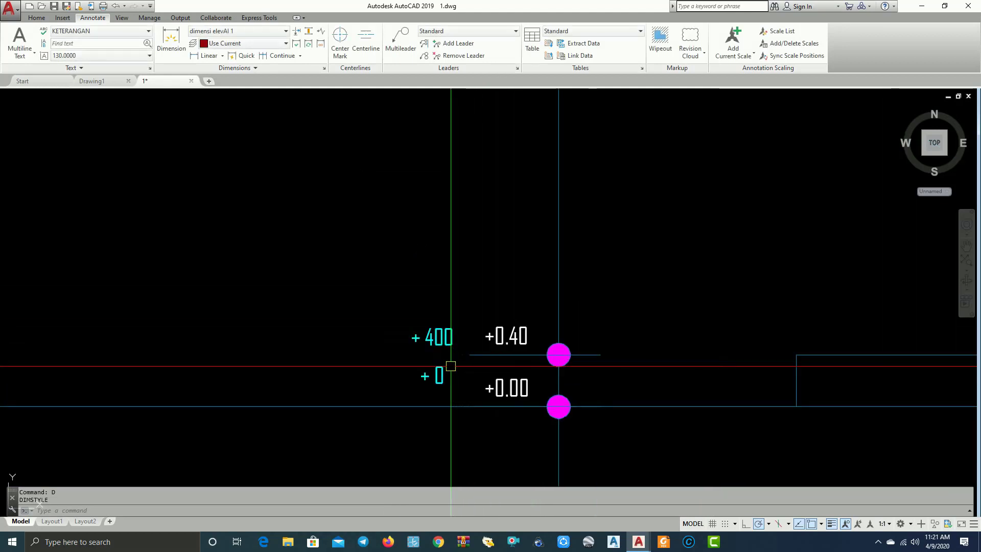
{"action": "left_click", "coordinate": [435, 338]}
{"action": "left_click", "coordinate": [434, 375]}
{"action": "scroll", "coordinate": [408, 326], "scroll_direction": "down", "scroll_amount": 5}
{"action": "middle_click_drag", "start_coordinate": [409, 326], "coordinate": [390, 413]}
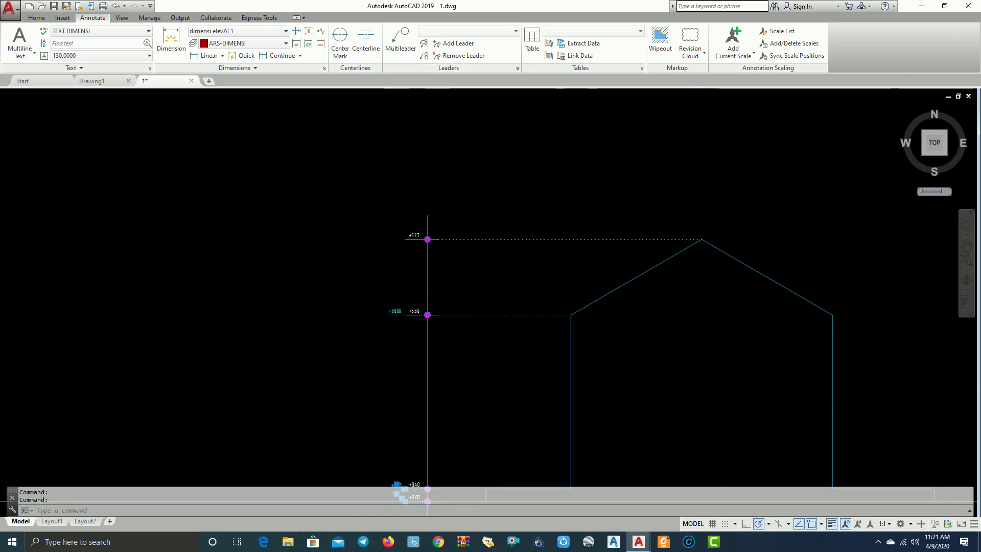
{"action": "scroll", "coordinate": [403, 320], "scroll_direction": "up", "scroll_amount": 2}
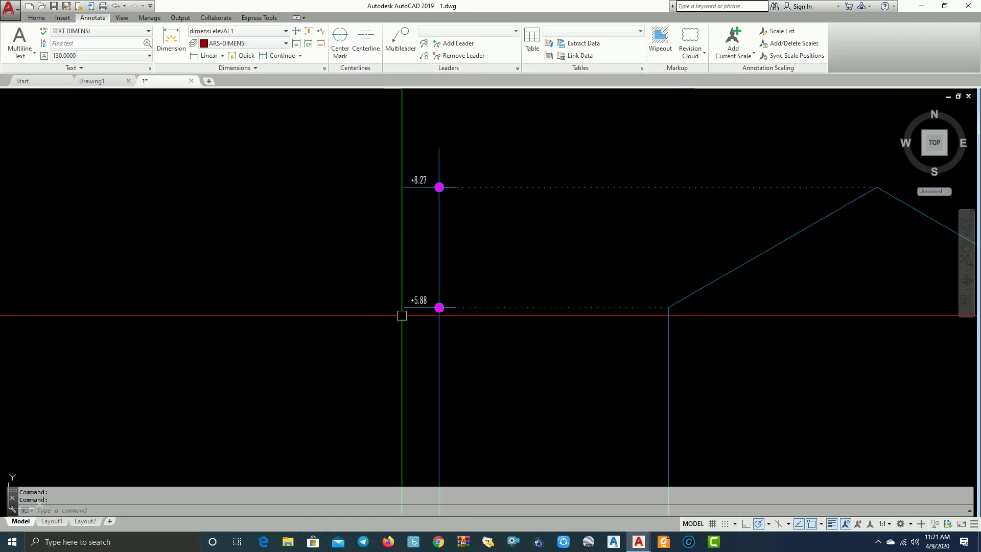
{"action": "type", "text": "e"}
{"action": "key", "text": "Return"}
{"action": "middle_click_drag", "start_coordinate": [402, 315], "coordinate": [363, 199]}
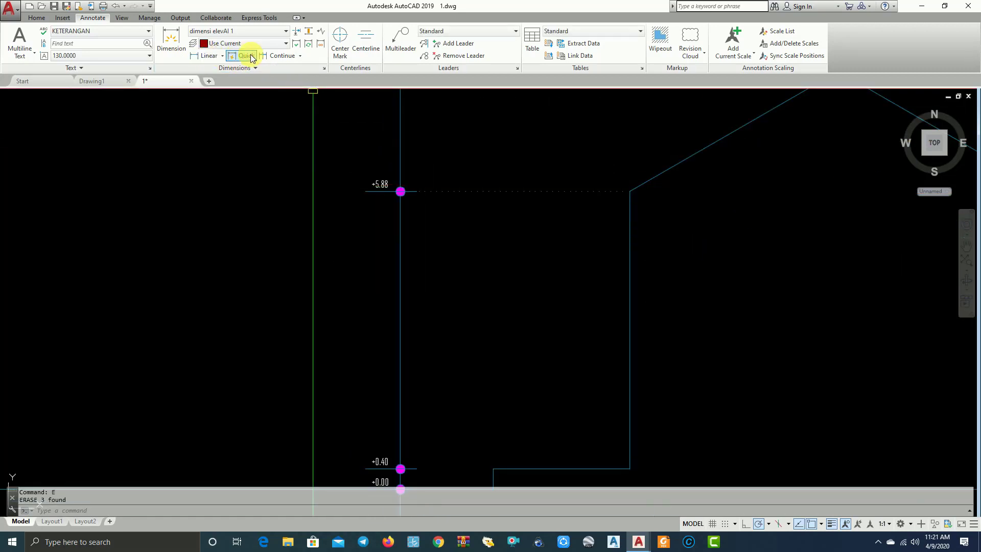
{"action": "left_click", "coordinate": [224, 56]}
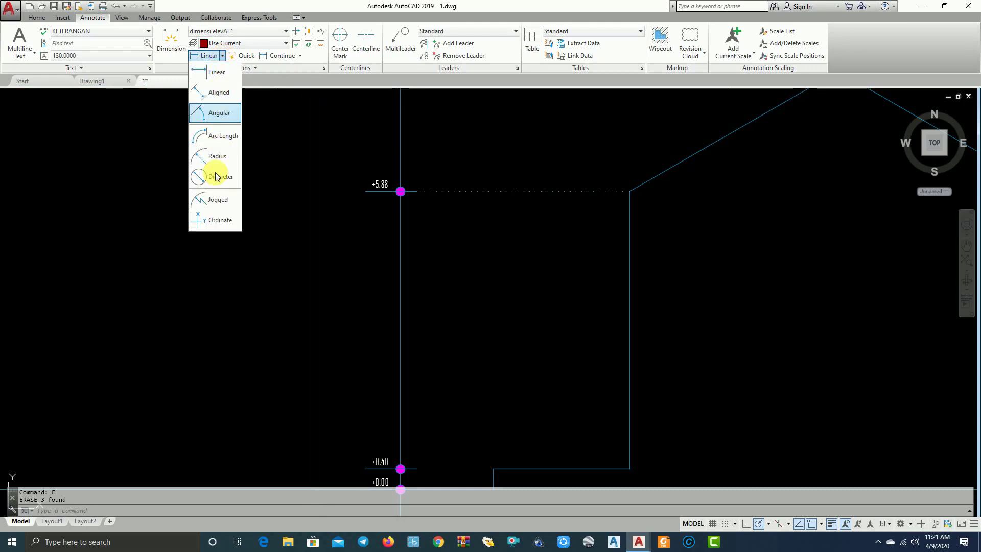
{"action": "left_click", "coordinate": [220, 219]}
{"action": "scroll", "coordinate": [414, 213], "scroll_direction": "up", "scroll_amount": 2}
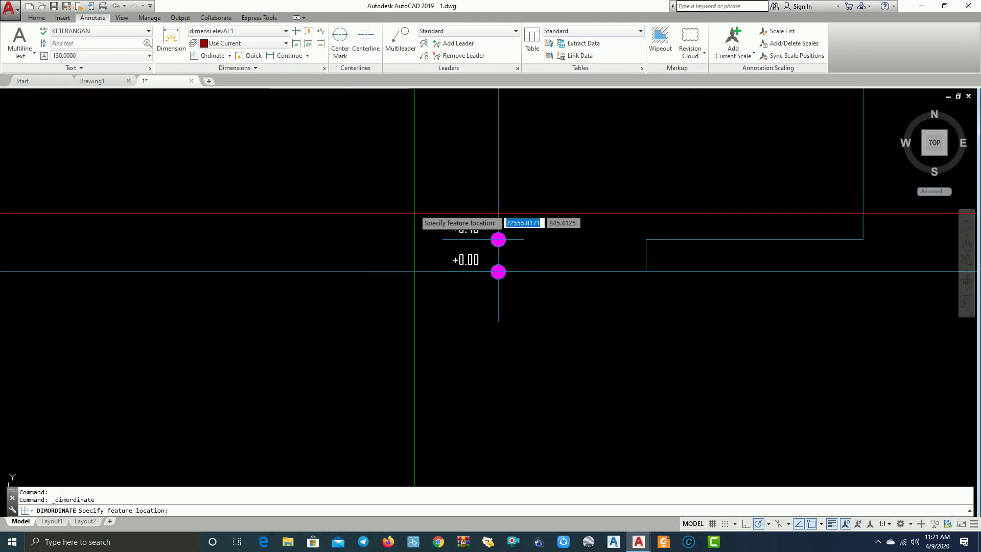
{"action": "scroll", "coordinate": [427, 256], "scroll_direction": "up", "scroll_amount": 3}
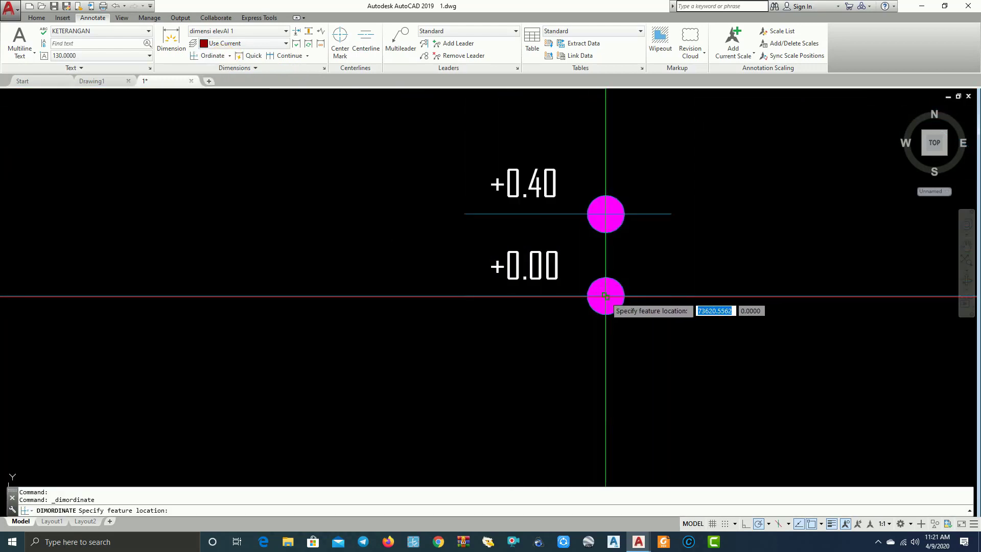
{"action": "left_click", "coordinate": [606, 295]}
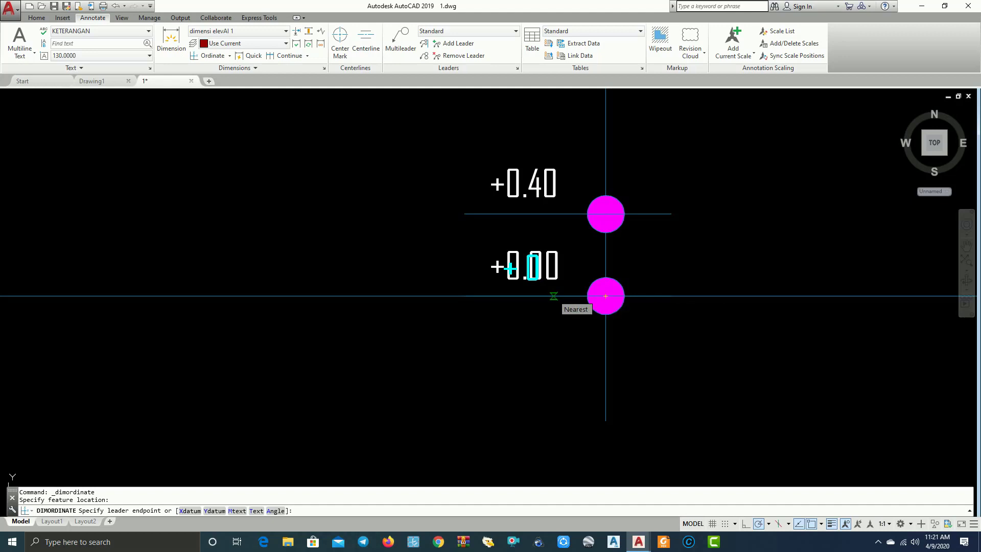
{"action": "scroll", "coordinate": [605, 295], "scroll_direction": "down", "scroll_amount": 2}
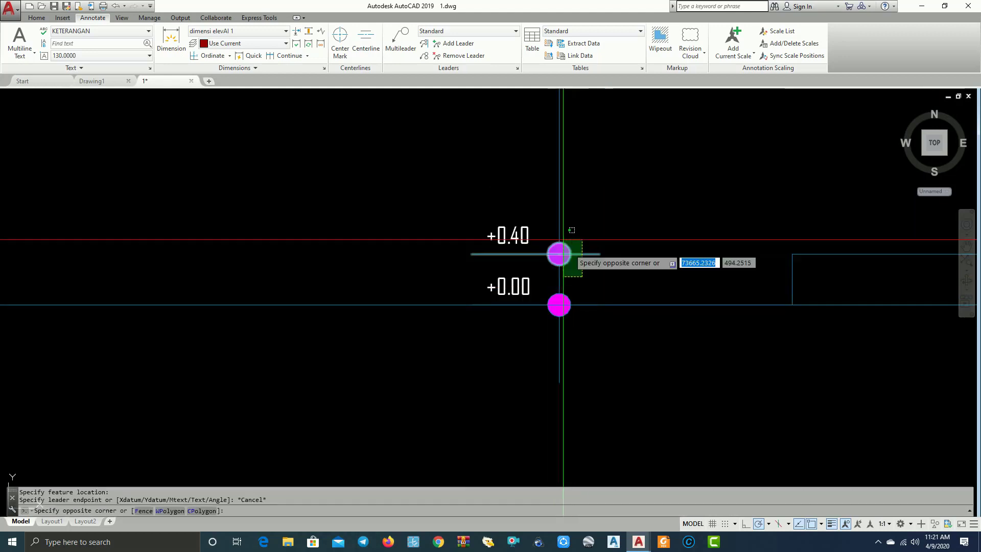
Cancel the unfinished ordinate dimension and begin selecting the level-marker line
{"action": "key", "text": "Escape"}
{"action": "left_click", "coordinate": [574, 302]}
{"action": "scroll", "coordinate": [574, 298], "scroll_direction": "down", "scroll_amount": 3}
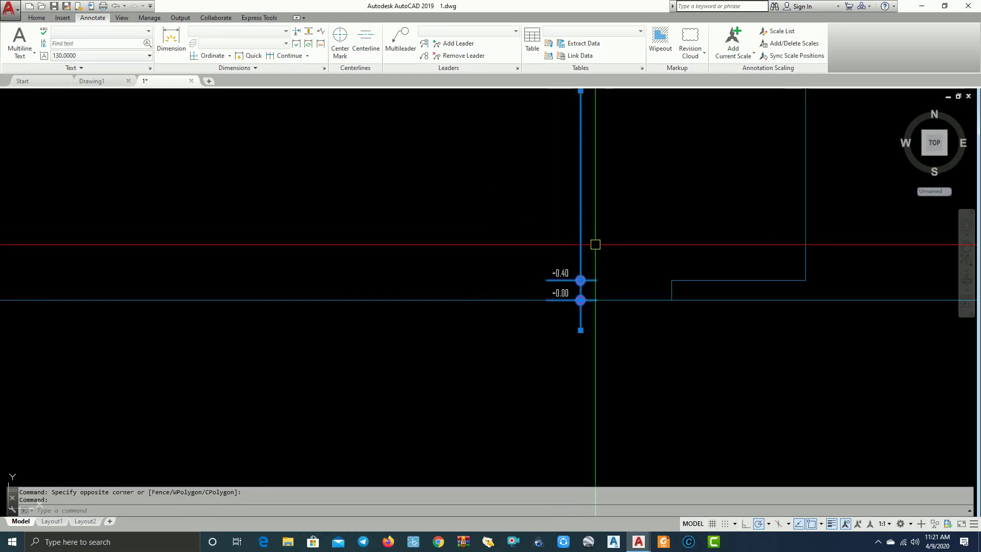
{"action": "scroll", "coordinate": [525, 309], "scroll_direction": "up", "scroll_amount": 2}
{"action": "scroll", "coordinate": [512, 234], "scroll_direction": "up", "scroll_amount": 3}
{"action": "scroll", "coordinate": [506, 225], "scroll_direction": "up", "scroll_amount": 4}
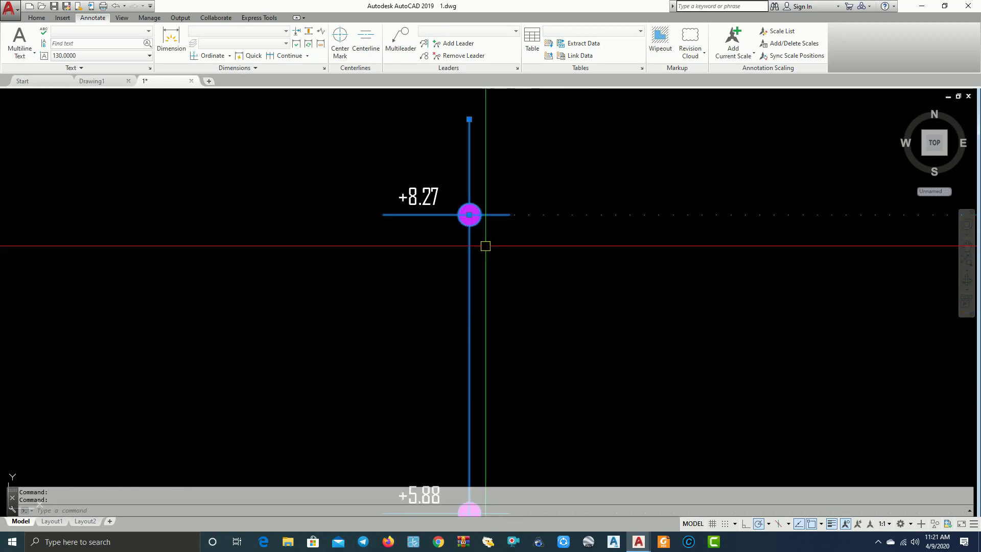
{"action": "scroll", "coordinate": [482, 255], "scroll_direction": "down", "scroll_amount": 7}
{"action": "scroll", "coordinate": [449, 289], "scroll_direction": "up", "scroll_amount": 2}
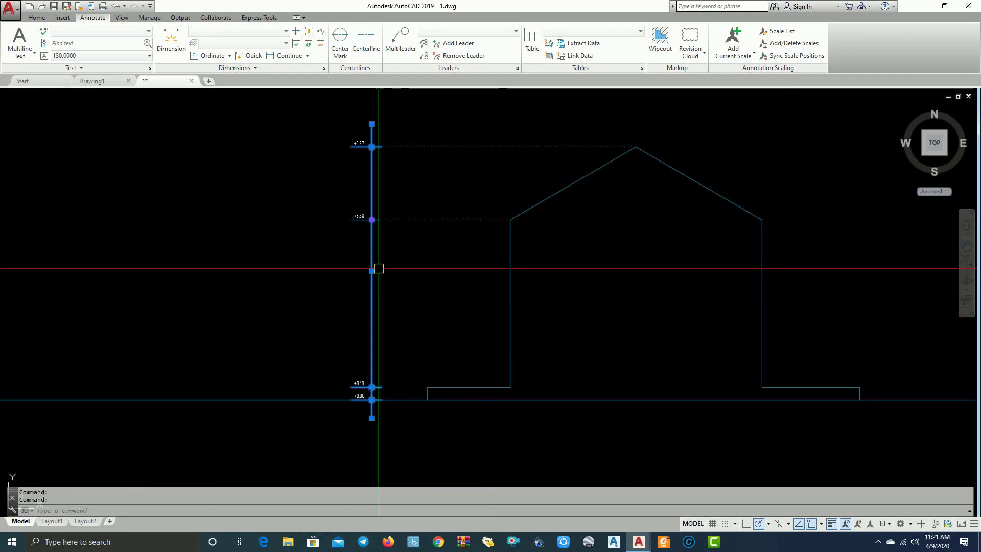
{"action": "scroll", "coordinate": [361, 219], "scroll_direction": "up", "scroll_amount": 10}
Window-select the level-marker line and copy it from a base point
{"action": "left_click", "coordinate": [360, 231]}
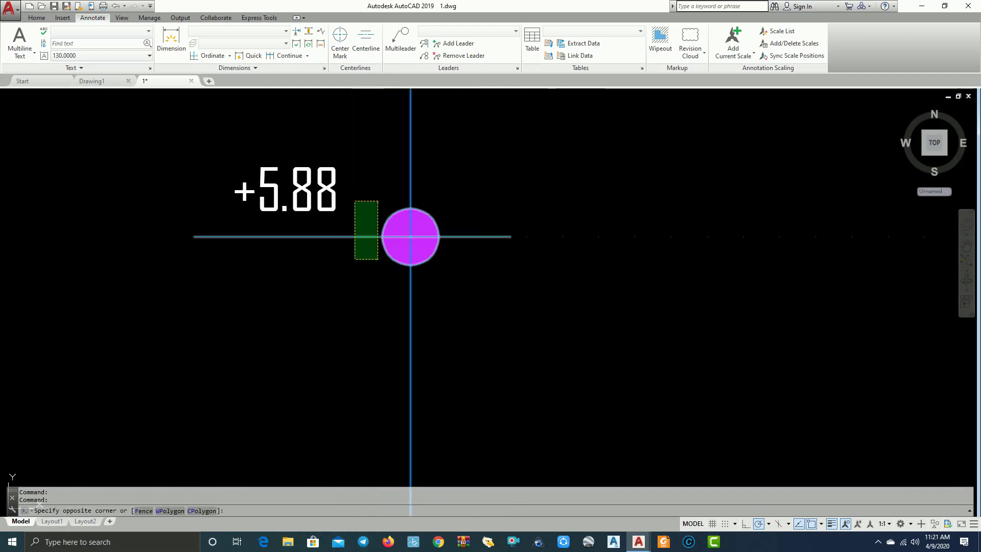
{"action": "scroll", "coordinate": [399, 182], "scroll_direction": "down", "scroll_amount": 5}
{"action": "scroll", "coordinate": [353, 192], "scroll_direction": "up", "scroll_amount": 2}
{"action": "scroll", "coordinate": [355, 142], "scroll_direction": "up", "scroll_amount": 2}
{"action": "scroll", "coordinate": [357, 169], "scroll_direction": "down", "scroll_amount": 4}
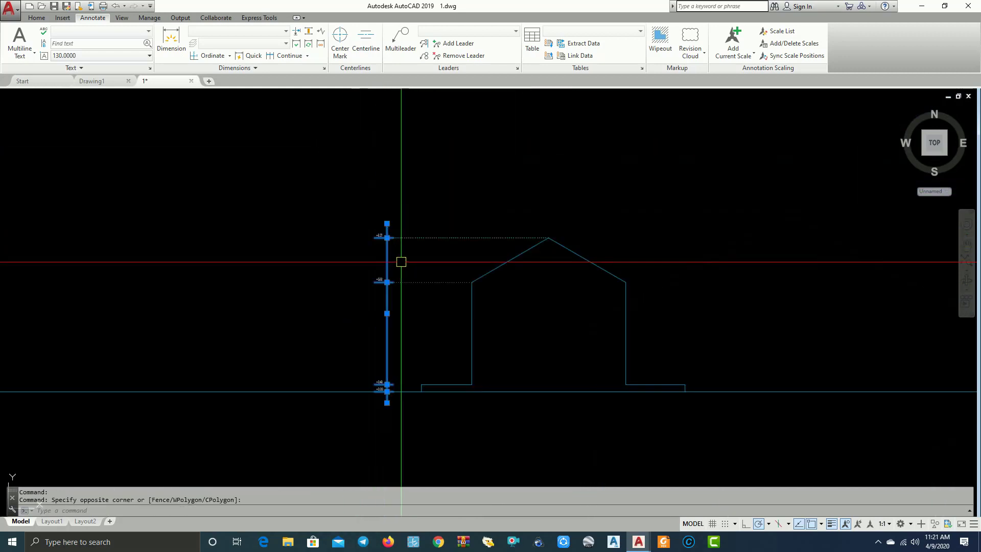
{"action": "left_click", "coordinate": [414, 274]}
{"action": "key", "text": "Return"}
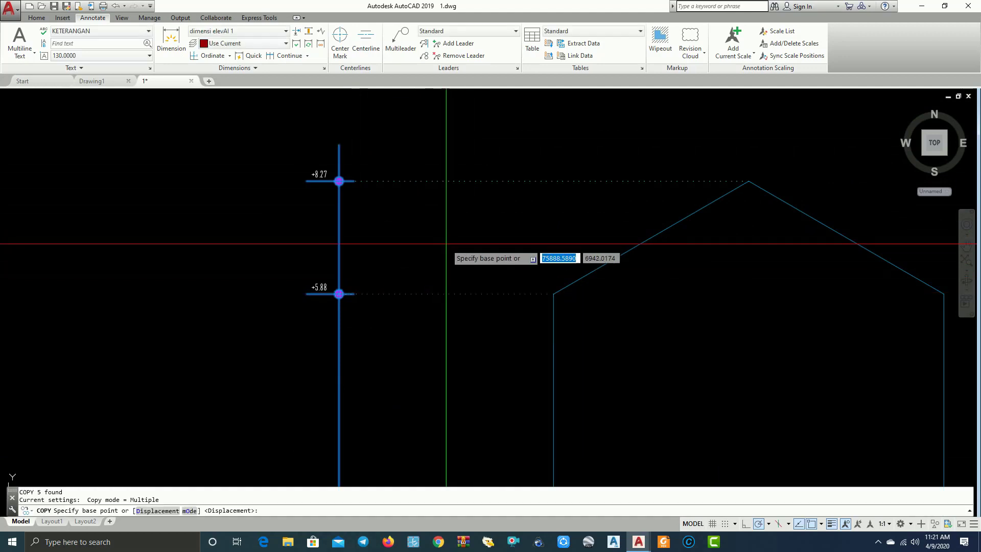
{"action": "left_click", "coordinate": [446, 244]}
Place the copied level-marker line just left of the original markers
{"action": "left_click", "coordinate": [306, 244]}
{"action": "key", "text": "Escape"}
{"action": "scroll", "coordinate": [269, 279], "scroll_direction": "down", "scroll_amount": 3}
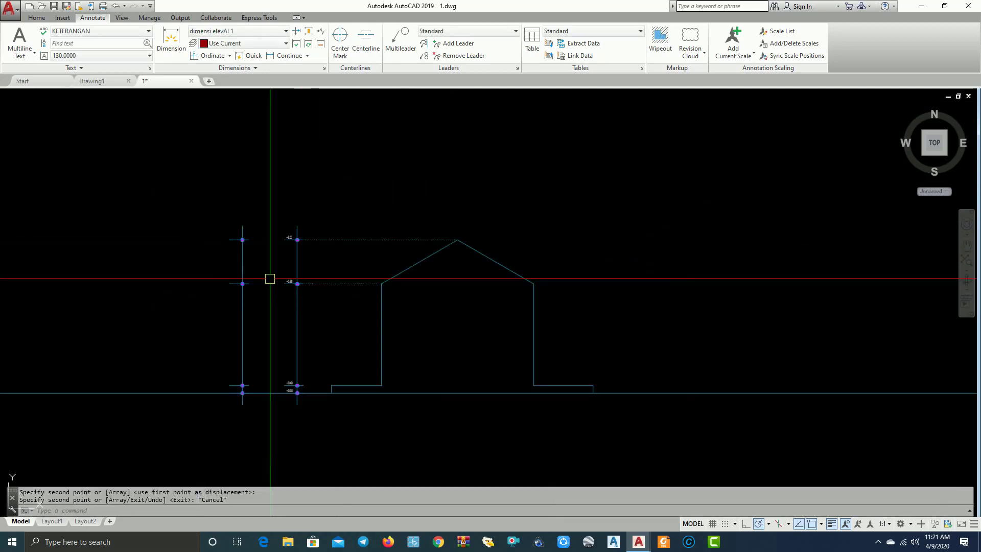
{"action": "scroll", "coordinate": [269, 279], "scroll_direction": "up", "scroll_amount": 2}
{"action": "scroll", "coordinate": [198, 91], "scroll_direction": "up", "scroll_amount": 1}
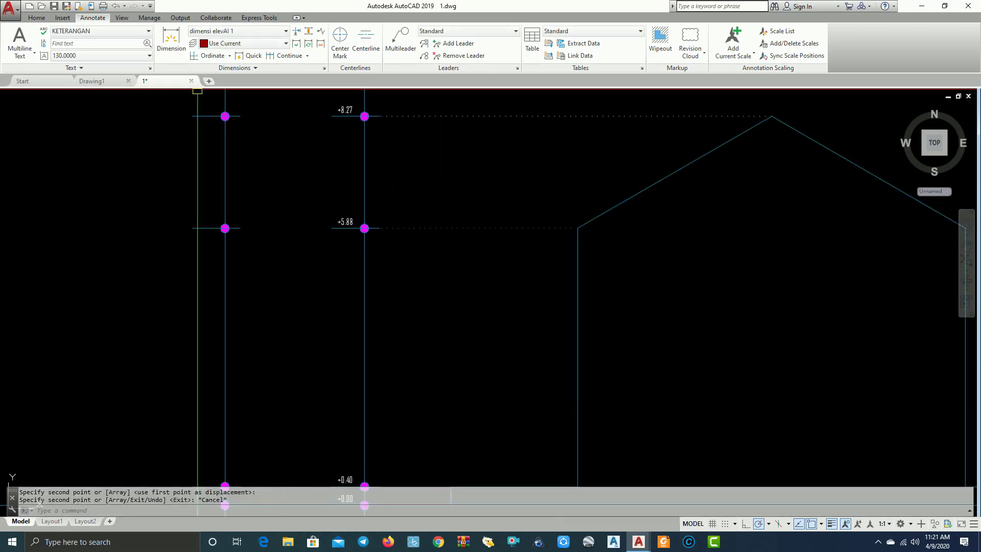
Add a +0 ordinate dimension at the copied line's bottom point and start a continued chain
{"action": "left_click", "coordinate": [208, 60]}
{"action": "scroll", "coordinate": [296, 362], "scroll_direction": "up", "scroll_amount": 3}
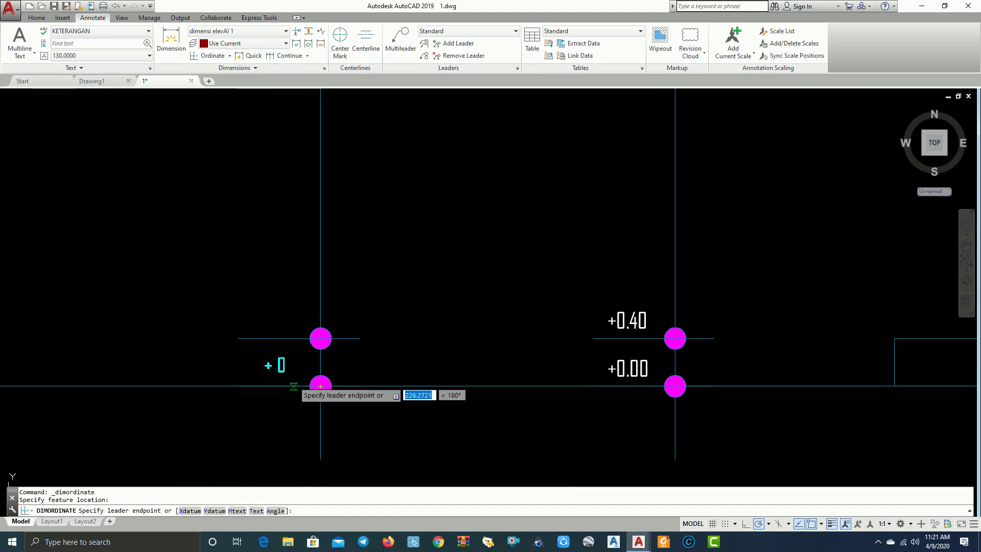
{"action": "left_click", "coordinate": [320, 390]}
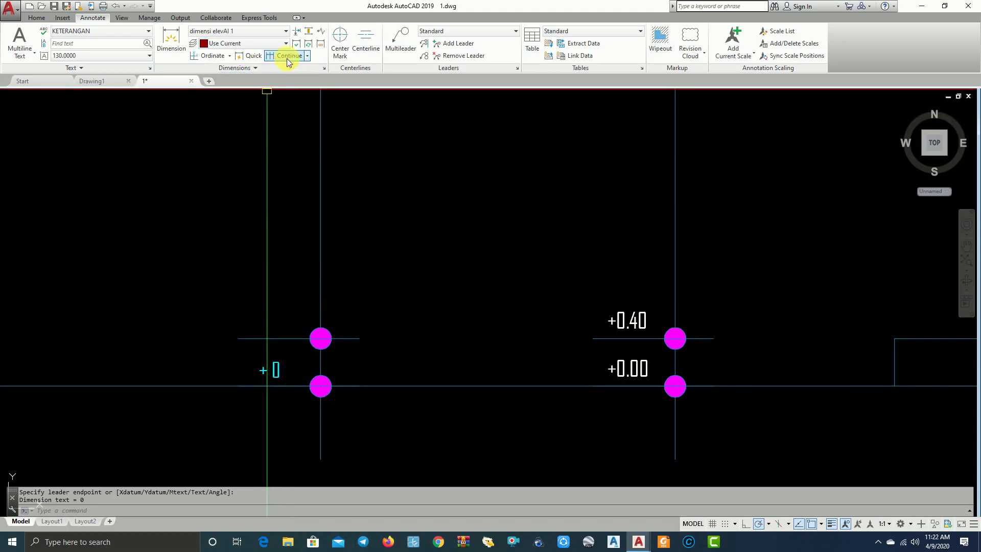
{"action": "left_click", "coordinate": [307, 56]}
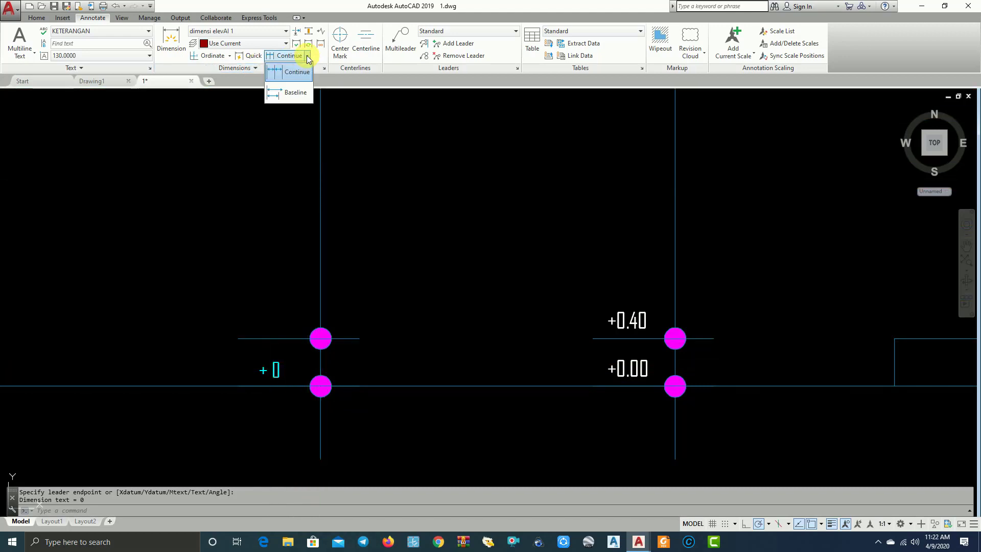
{"action": "left_click", "coordinate": [298, 77]}
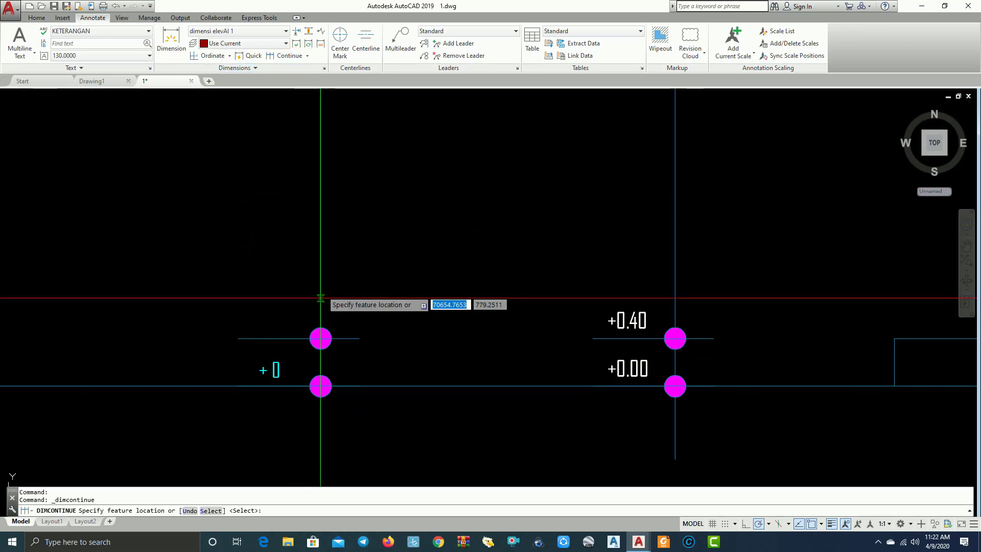
Continue the ordinate chain with +400, +5888 and +8270 up the copied line
{"action": "left_click", "coordinate": [321, 339]}
{"action": "scroll", "coordinate": [316, 306], "scroll_direction": "down", "scroll_amount": 3}
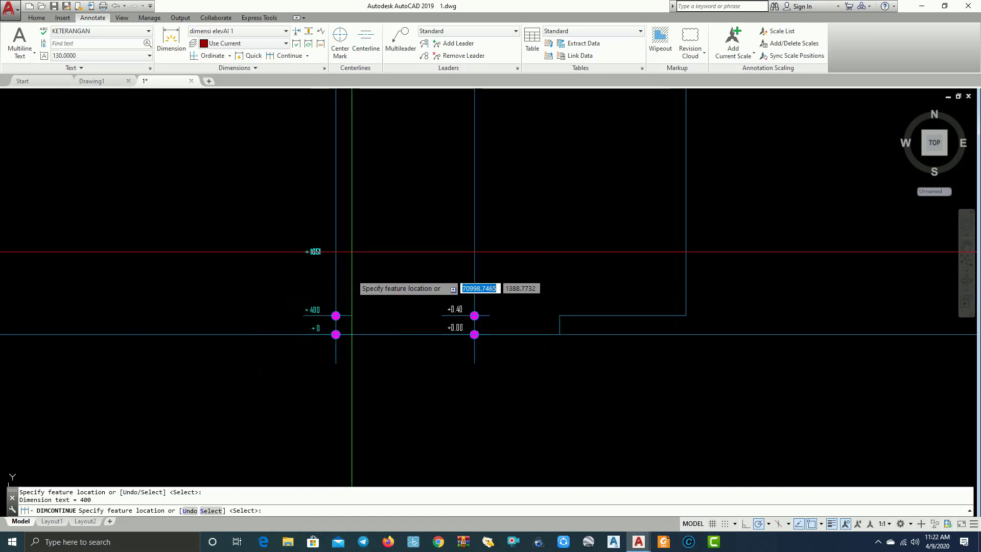
{"action": "scroll", "coordinate": [311, 234], "scroll_direction": "up", "scroll_amount": 3}
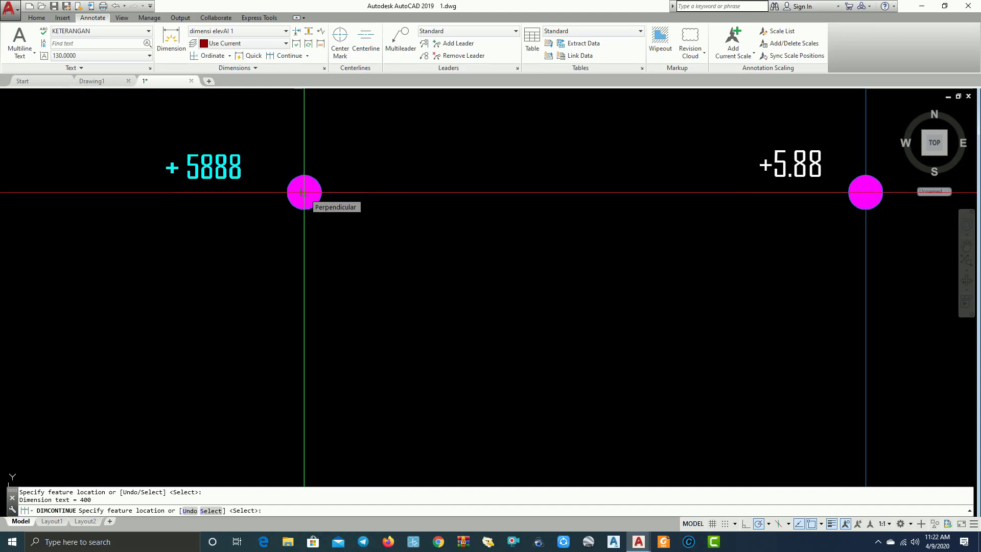
{"action": "scroll", "coordinate": [304, 192], "scroll_direction": "down", "scroll_amount": 5}
{"action": "scroll", "coordinate": [329, 282], "scroll_direction": "up", "scroll_amount": 3}
{"action": "scroll", "coordinate": [328, 263], "scroll_direction": "up", "scroll_amount": 2}
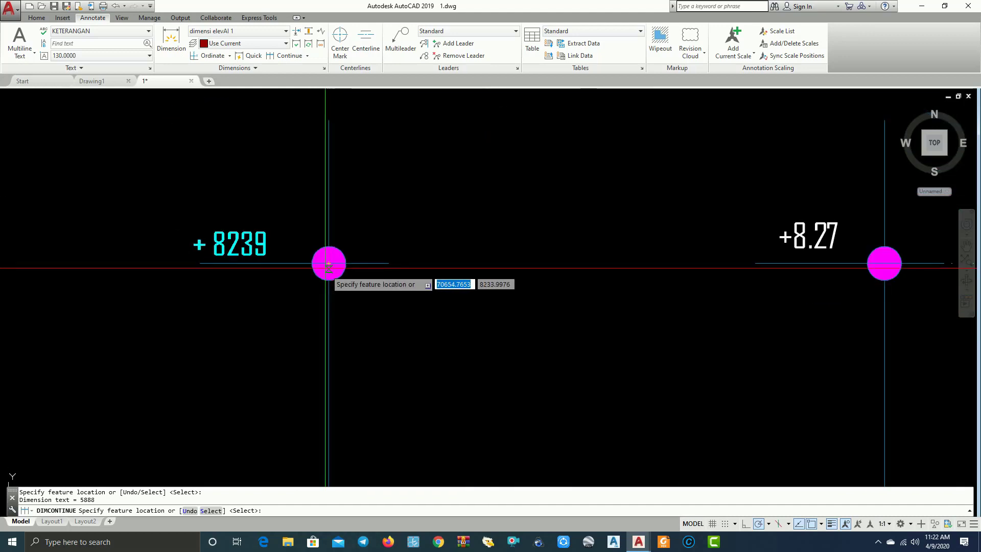
{"action": "left_click", "coordinate": [333, 263]}
{"action": "scroll", "coordinate": [441, 296], "scroll_direction": "down", "scroll_amount": 5}
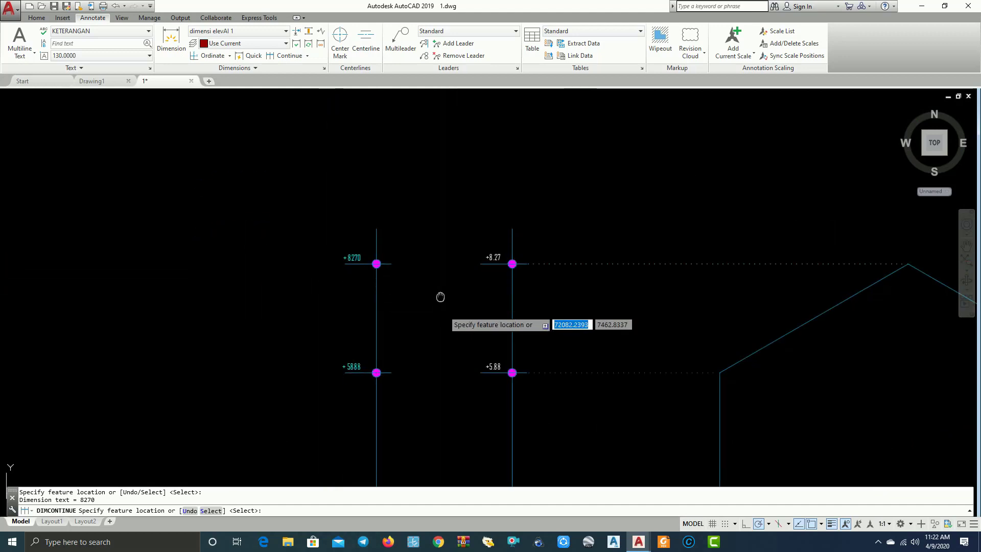
{"action": "key", "text": "Escape"}
{"action": "scroll", "coordinate": [423, 300], "scroll_direction": "down", "scroll_amount": 3}
{"action": "scroll", "coordinate": [403, 269], "scroll_direction": "up", "scroll_amount": 3}
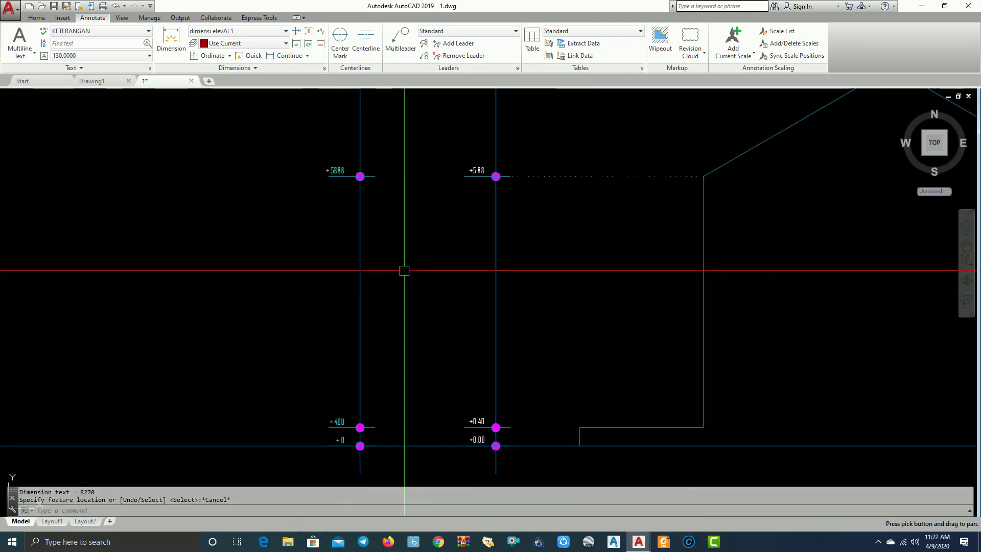
{"action": "scroll", "coordinate": [403, 269], "scroll_direction": "down", "scroll_amount": 2}
{"action": "scroll", "coordinate": [377, 370], "scroll_direction": "up", "scroll_amount": 2}
{"action": "scroll", "coordinate": [376, 370], "scroll_direction": "up", "scroll_amount": 3}
{"action": "scroll", "coordinate": [430, 285], "scroll_direction": "down", "scroll_amount": 5}
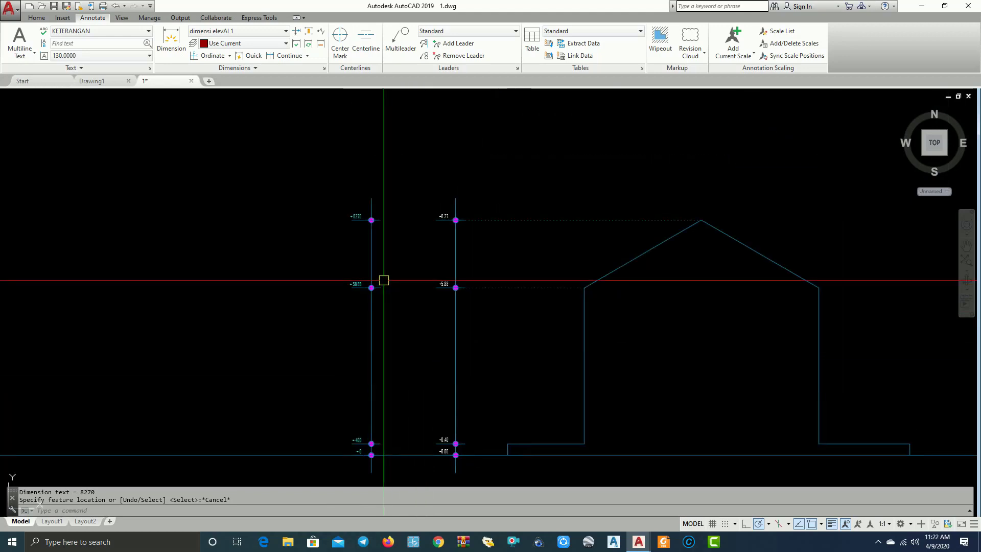
{"action": "scroll", "coordinate": [349, 227], "scroll_direction": "up", "scroll_amount": 4}
{"action": "scroll", "coordinate": [349, 226], "scroll_direction": "down", "scroll_amount": 1}
{"action": "scroll", "coordinate": [317, 219], "scroll_direction": "up", "scroll_amount": 3}
{"action": "scroll", "coordinate": [318, 219], "scroll_direction": "up", "scroll_amount": 4}
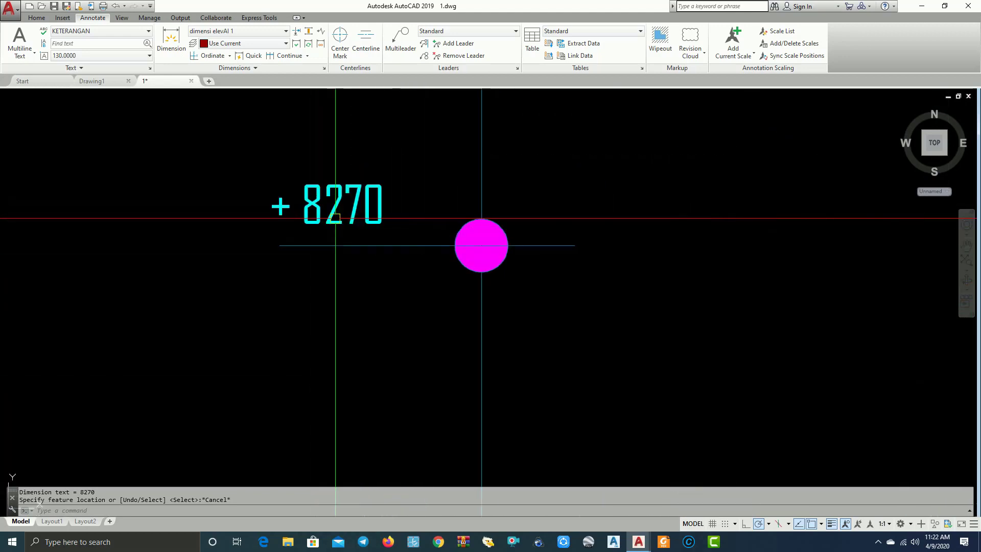
{"action": "scroll", "coordinate": [281, 227], "scroll_direction": "down", "scroll_amount": 6}
{"action": "scroll", "coordinate": [335, 332], "scroll_direction": "down", "scroll_amount": 2}
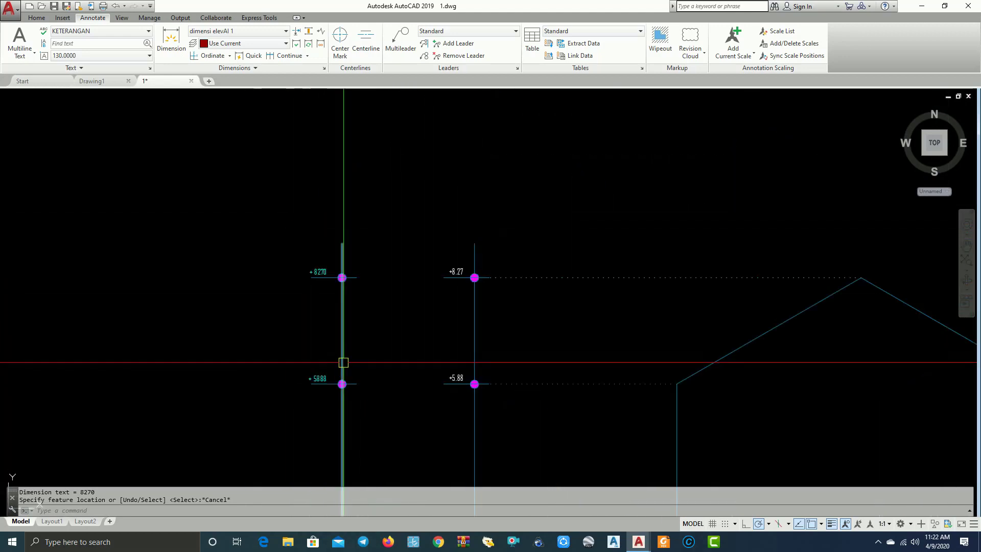
{"action": "middle_click_drag", "start_coordinate": [342, 362], "coordinate": [335, 243]}
{"action": "scroll", "coordinate": [362, 383], "scroll_direction": "up", "scroll_amount": 3}
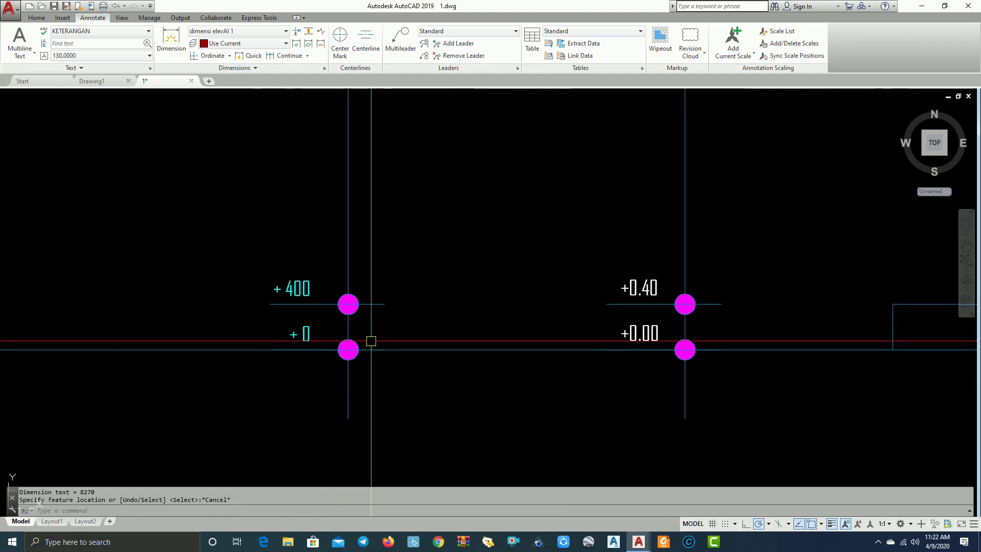
{"action": "scroll", "coordinate": [372, 340], "scroll_direction": "down", "scroll_amount": 3}
{"action": "middle_click_drag", "start_coordinate": [372, 340], "coordinate": [368, 400]}
{"action": "middle_click_drag", "start_coordinate": [378, 242], "coordinate": [371, 349]}
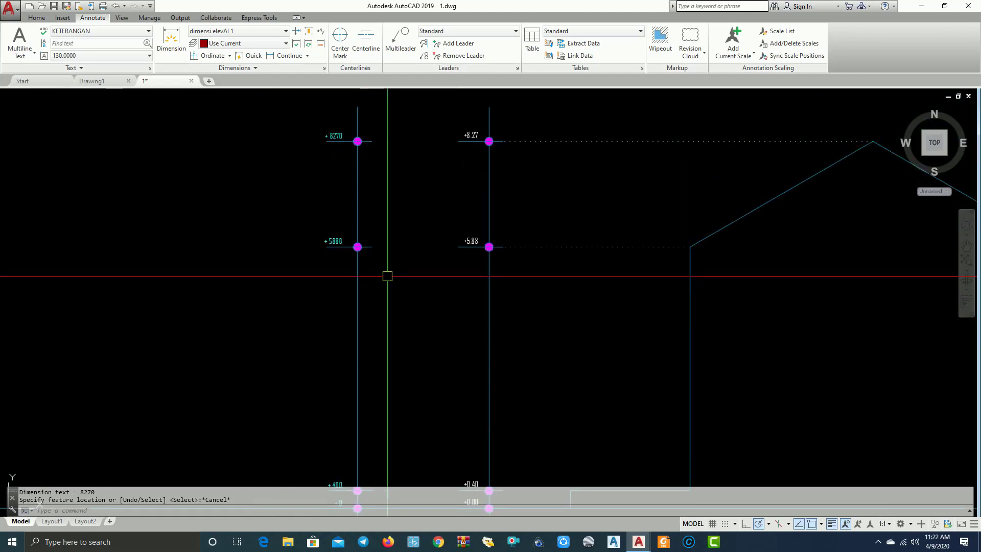
{"action": "mouse_move", "coordinate": [385, 276]}
{"action": "middle_mouse_down"}
{"action": "mouse_move", "coordinate": [256, 291]}
{"action": "mouse_move", "coordinate": [263, 304]}
{"action": "middle_mouse_up"}
{"action": "scroll", "coordinate": [254, 292], "scroll_direction": "down", "scroll_amount": 2}
{"action": "scroll", "coordinate": [252, 225], "scroll_direction": "up", "scroll_amount": 2}
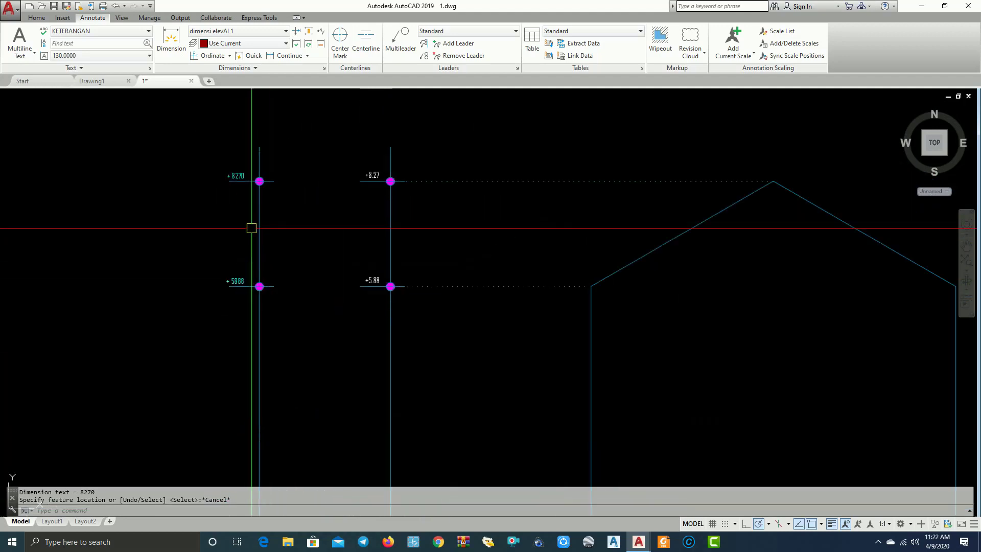
{"action": "scroll", "coordinate": [263, 212], "scroll_direction": "up", "scroll_amount": 2}
{"action": "middle_click_drag", "start_coordinate": [298, 244], "coordinate": [367, 258]}
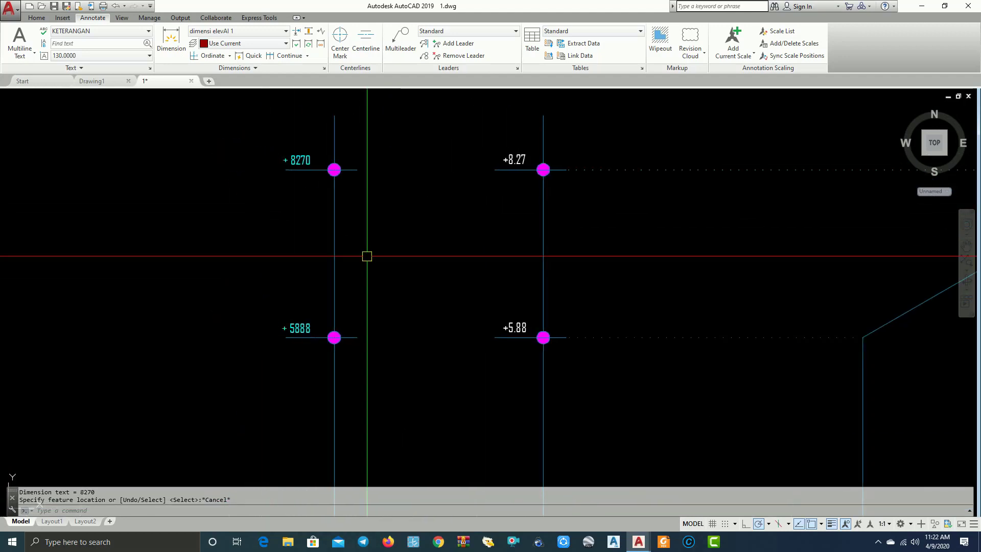
{"action": "scroll", "coordinate": [366, 256], "scroll_direction": "down", "scroll_amount": 5}
Erase the copied line's new ordinate dimension chain
{"action": "left_click", "coordinate": [268, 178]}
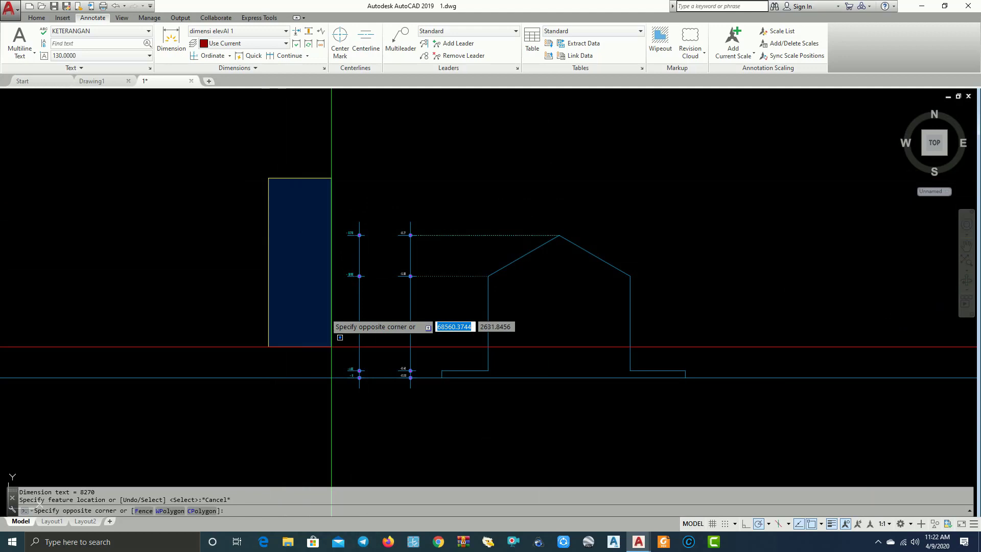
{"action": "left_click", "coordinate": [380, 410]}
{"action": "key", "text": "Return"}
{"action": "scroll", "coordinate": [453, 381], "scroll_direction": "up", "scroll_amount": 4}
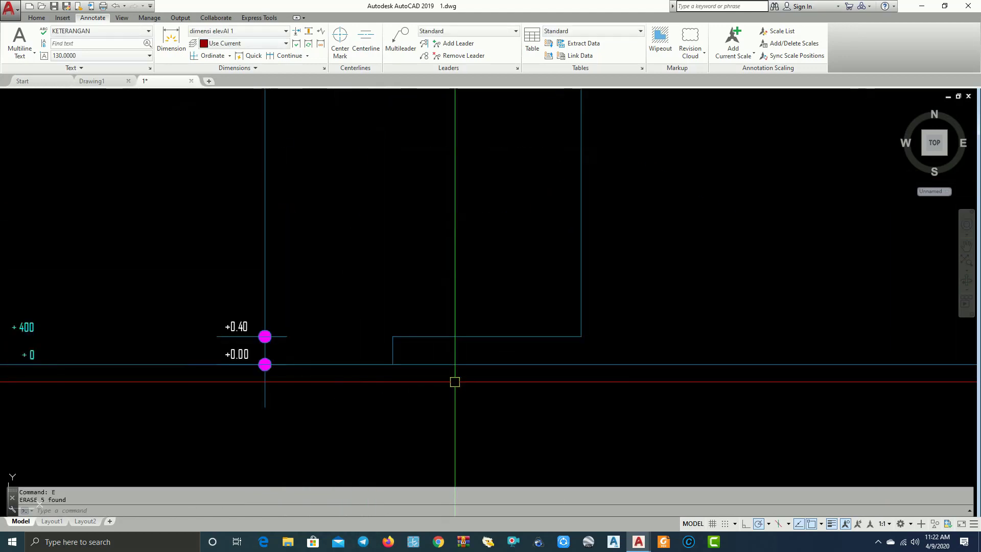
{"action": "scroll", "coordinate": [246, 386], "scroll_direction": "down", "scroll_amount": 2}
{"action": "scroll", "coordinate": [118, 352], "scroll_direction": "up", "scroll_amount": 3}
Erase the leftover +400 and +0 labels beside the elevation, then open the dimension style manager
{"action": "middle_click_drag", "start_coordinate": [133, 341], "coordinate": [403, 373]}
{"action": "left_click", "coordinate": [322, 376]}
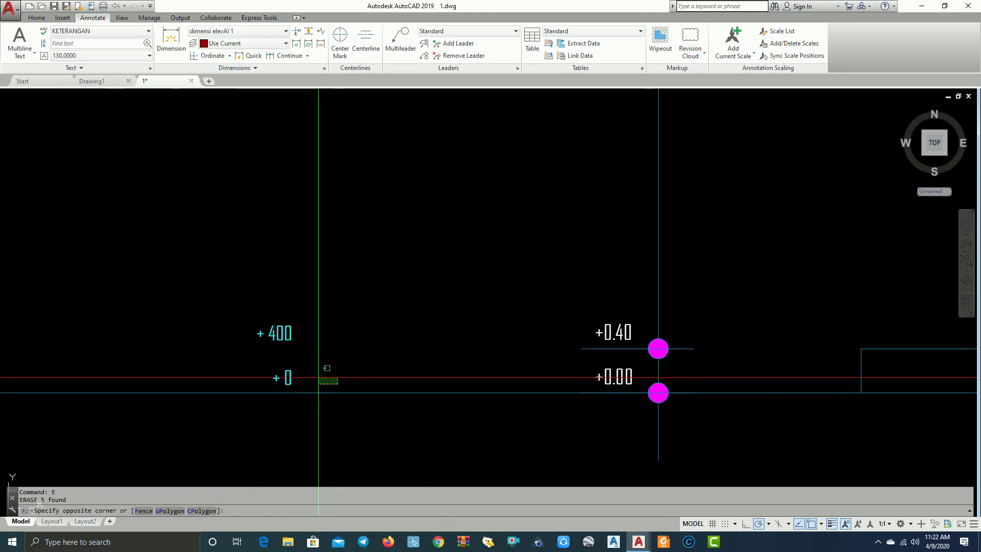
{"action": "left_click", "coordinate": [234, 266]}
{"action": "key", "text": "Return"}
{"action": "scroll", "coordinate": [236, 269], "scroll_direction": "down", "scroll_amount": 5}
{"action": "left_click", "coordinate": [276, 256]}
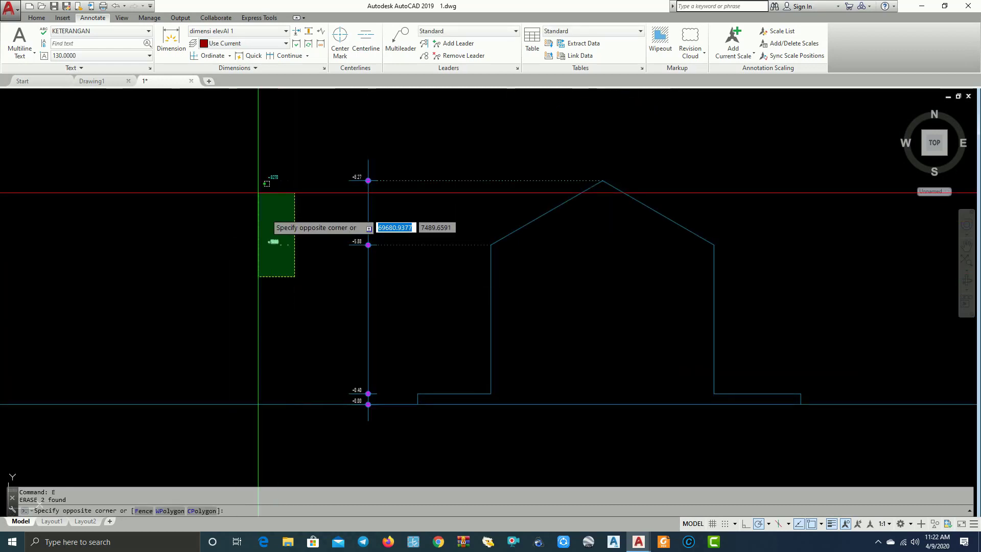
{"action": "left_click", "coordinate": [241, 174]}
{"action": "type", "text": "E"}
{"action": "key", "text": "Return"}
{"action": "middle_click_drag", "start_coordinate": [320, 248], "coordinate": [329, 274]}
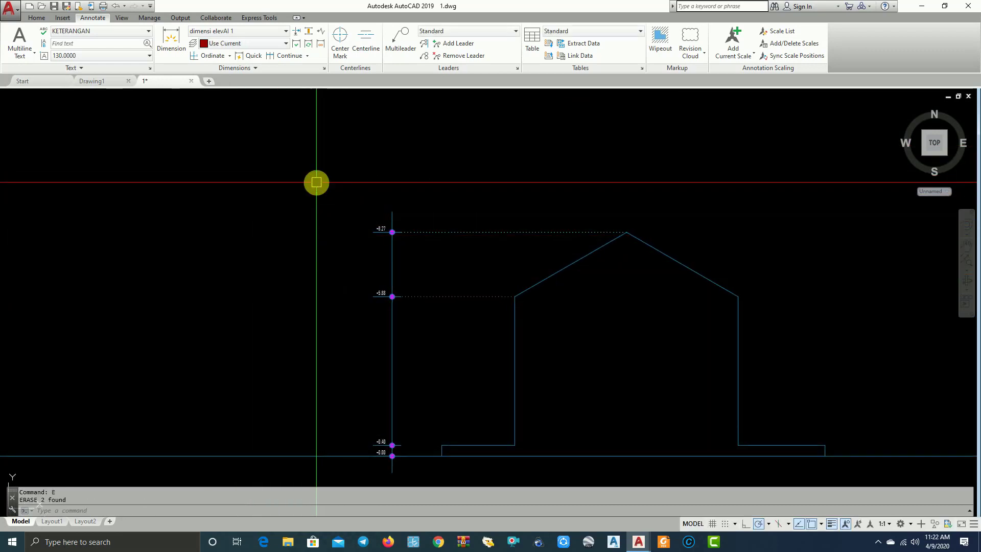
{"action": "type", "text": "d"}
{"action": "key", "text": "Return"}
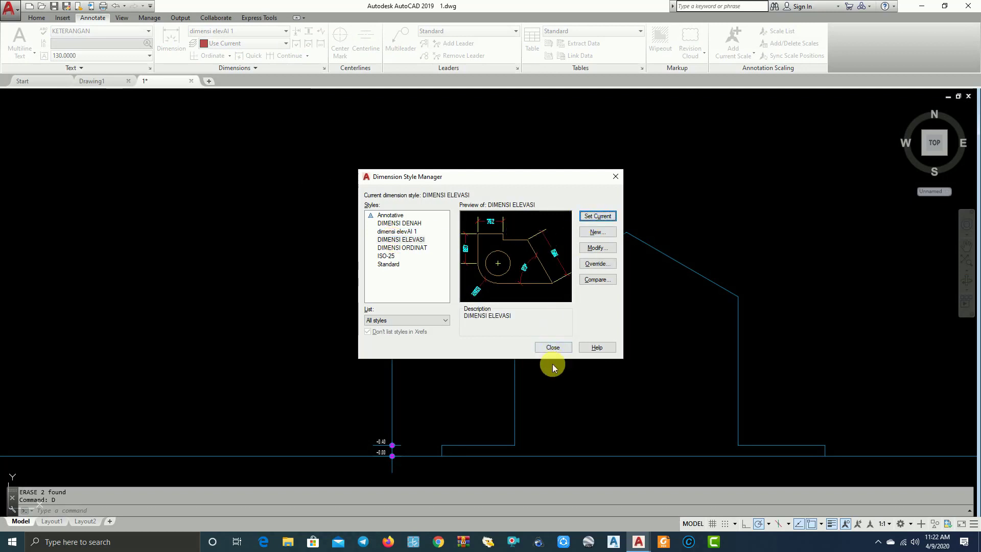
Close the style manager with DIMENSI ELEVASI current and start an ordinate dimension
{"action": "left_click", "coordinate": [553, 348]}
{"action": "left_click", "coordinate": [37, 19]}
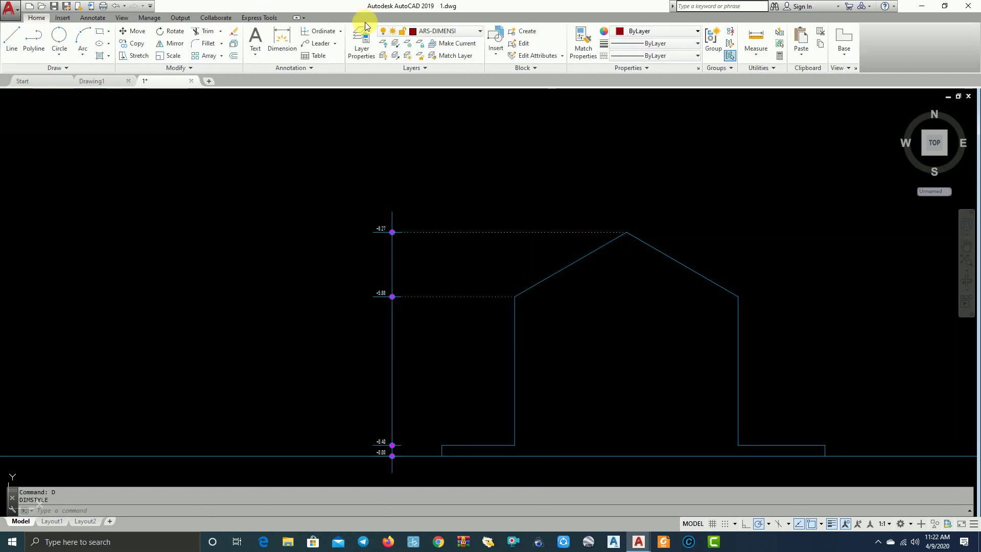
{"action": "scroll", "coordinate": [473, 319], "scroll_direction": "down", "scroll_amount": 2}
{"action": "scroll", "coordinate": [448, 357], "scroll_direction": "up", "scroll_amount": 3}
{"action": "scroll", "coordinate": [463, 353], "scroll_direction": "up", "scroll_amount": 3}
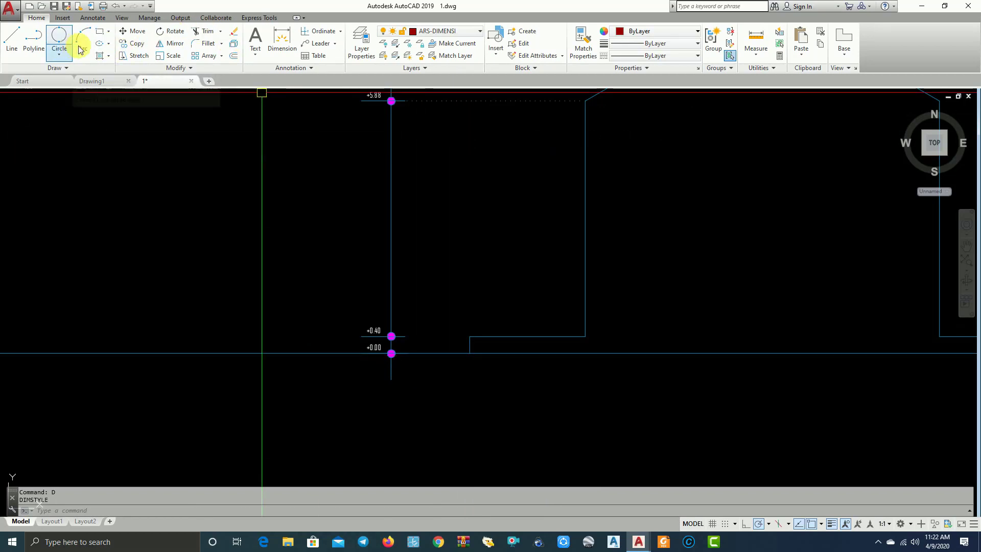
{"action": "left_click", "coordinate": [92, 18]}
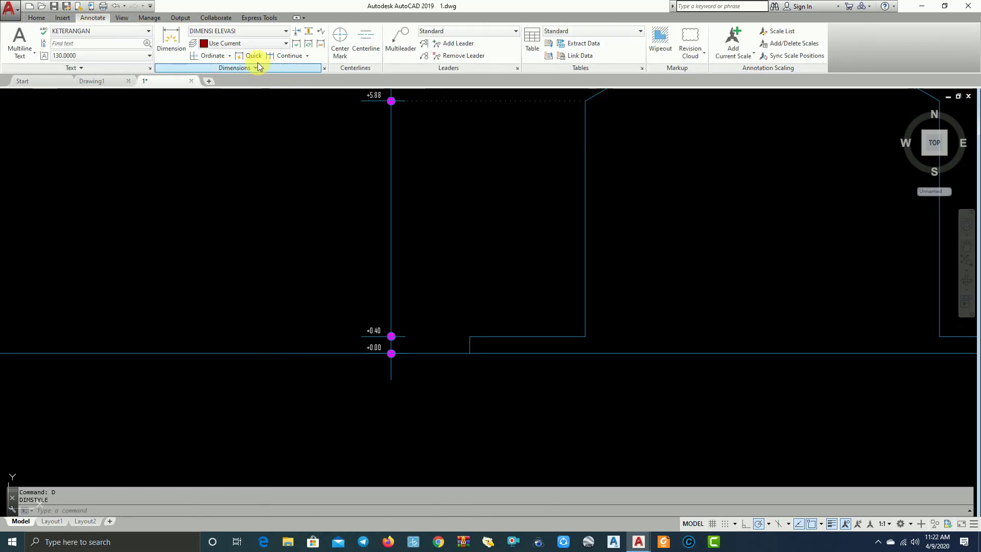
{"action": "left_click", "coordinate": [226, 58]}
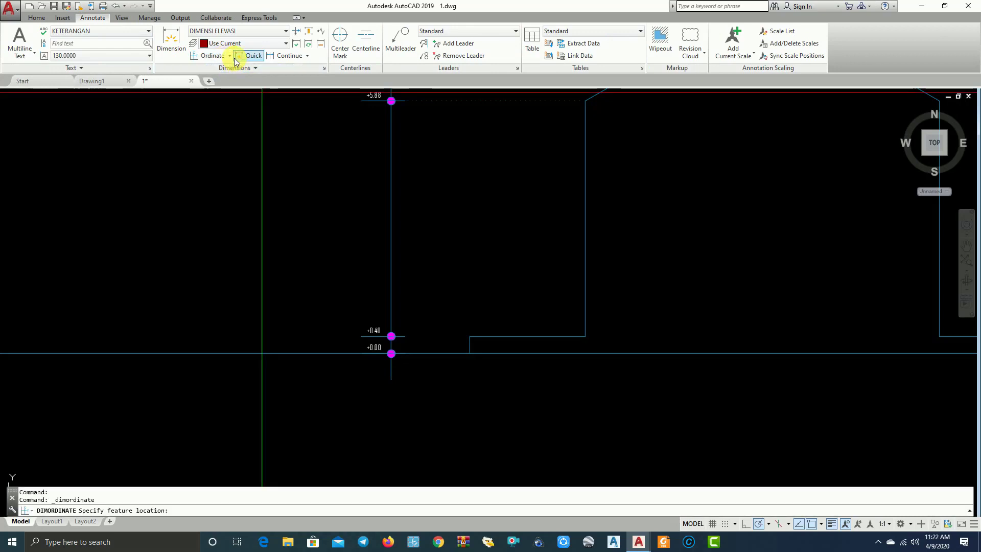
Dimension the 400 plinth height with a linear dimension left of the house
{"action": "left_click", "coordinate": [230, 56]}
{"action": "left_click", "coordinate": [212, 92]}
{"action": "scroll", "coordinate": [460, 368], "scroll_direction": "up", "scroll_amount": 2}
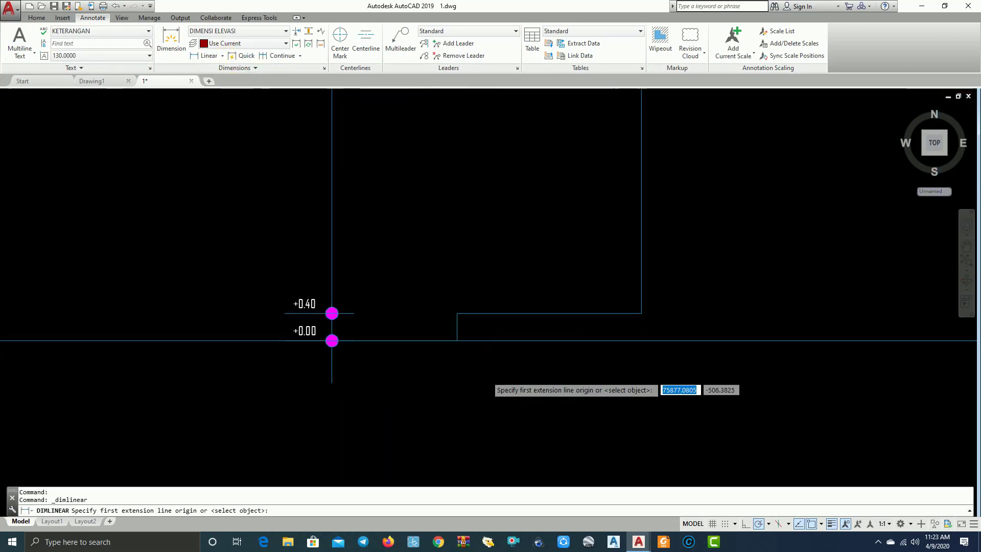
{"action": "scroll", "coordinate": [440, 321], "scroll_direction": "up", "scroll_amount": 1}
{"action": "left_click", "coordinate": [440, 321]}
{"action": "left_click", "coordinate": [440, 278]}
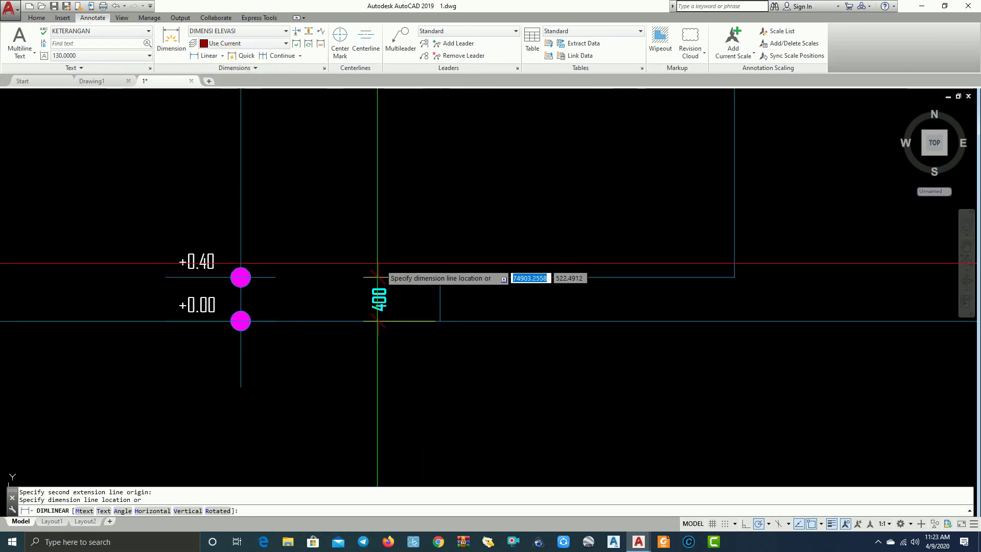
{"action": "left_click", "coordinate": [335, 254]}
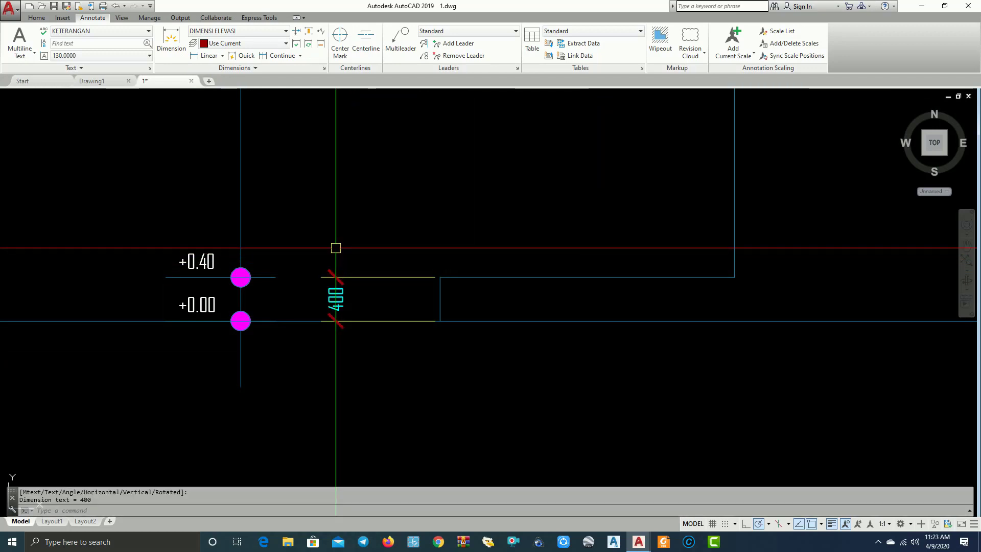
{"action": "middle_click_drag", "start_coordinate": [263, 140], "coordinate": [266, 231]}
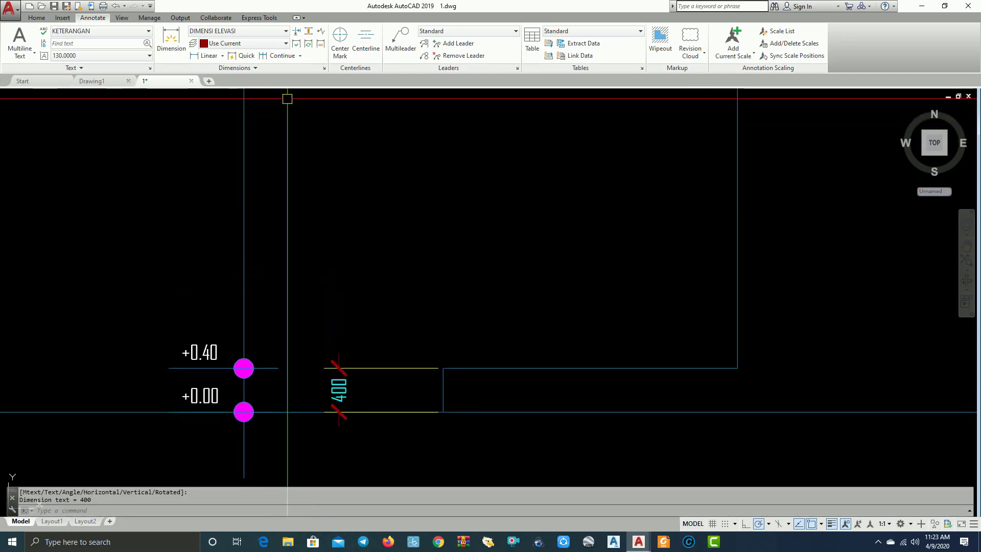
Continue the vertical chain with 5488 to the eave corner and 2382 to the roof apex
{"action": "left_click", "coordinate": [282, 61]}
{"action": "scroll", "coordinate": [404, 214], "scroll_direction": "down", "scroll_amount": 4}
{"action": "scroll", "coordinate": [384, 256], "scroll_direction": "up", "scroll_amount": 2}
{"action": "scroll", "coordinate": [379, 235], "scroll_direction": "up", "scroll_amount": 2}
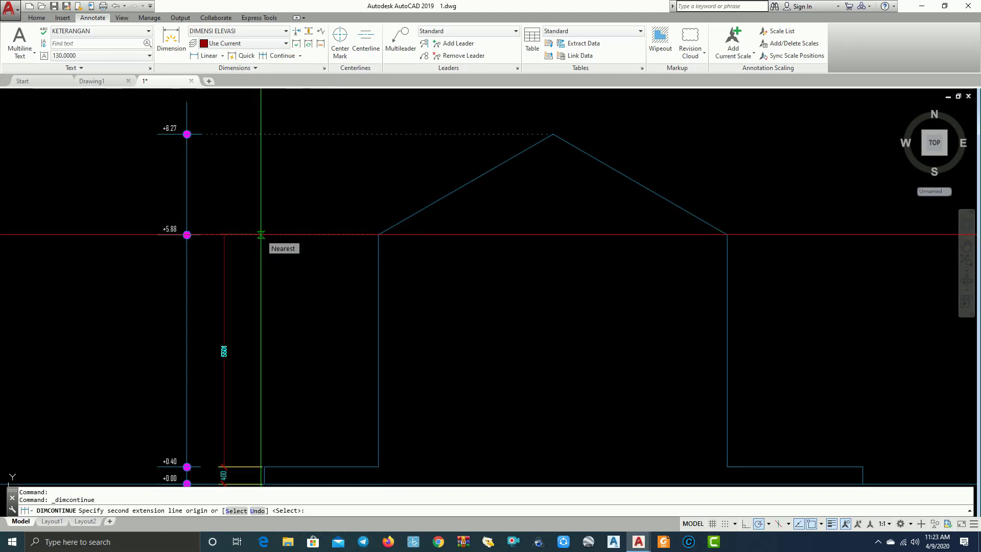
{"action": "left_click", "coordinate": [378, 234]}
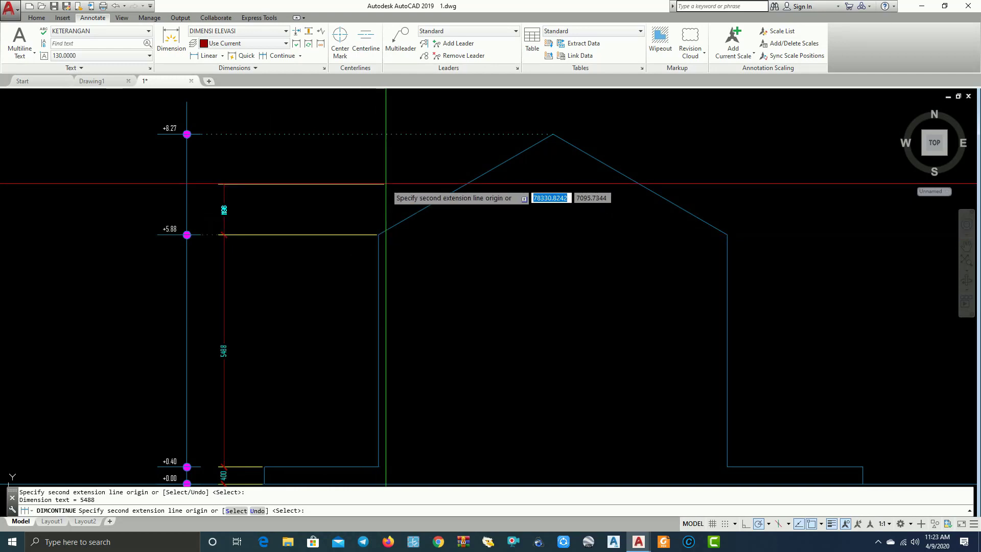
{"action": "left_click", "coordinate": [553, 134]}
{"action": "key", "text": "Return"}
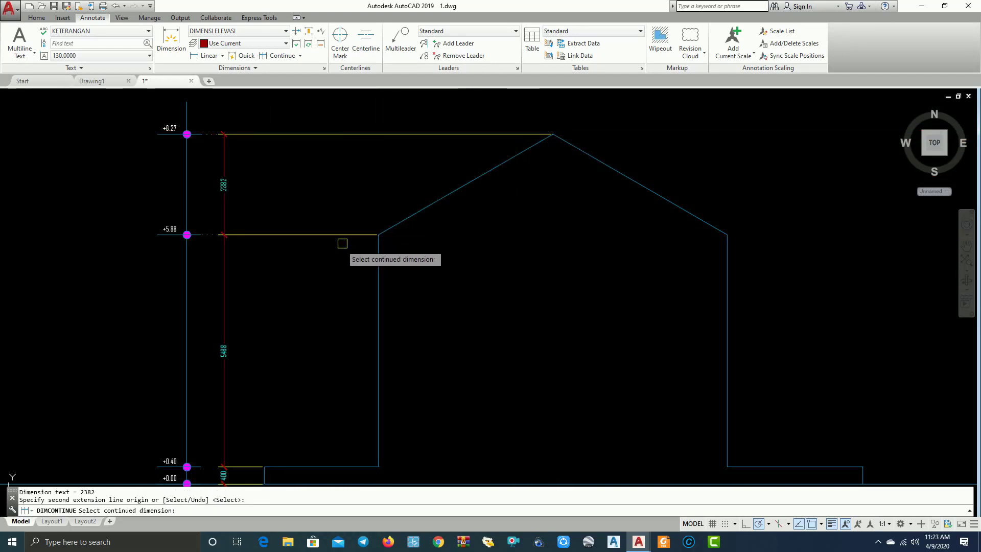
{"action": "key", "text": "Escape"}
{"action": "left_click", "coordinate": [352, 235]}
Stretch the 2382 dimension's extension line to a new endpoint
{"action": "left_click", "coordinate": [378, 234]}
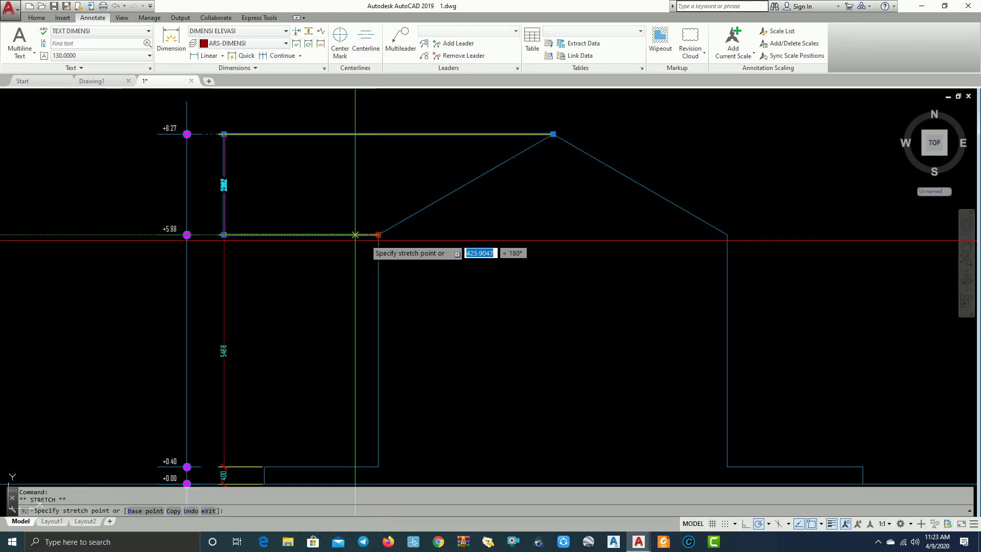
{"action": "left_click", "coordinate": [262, 245]}
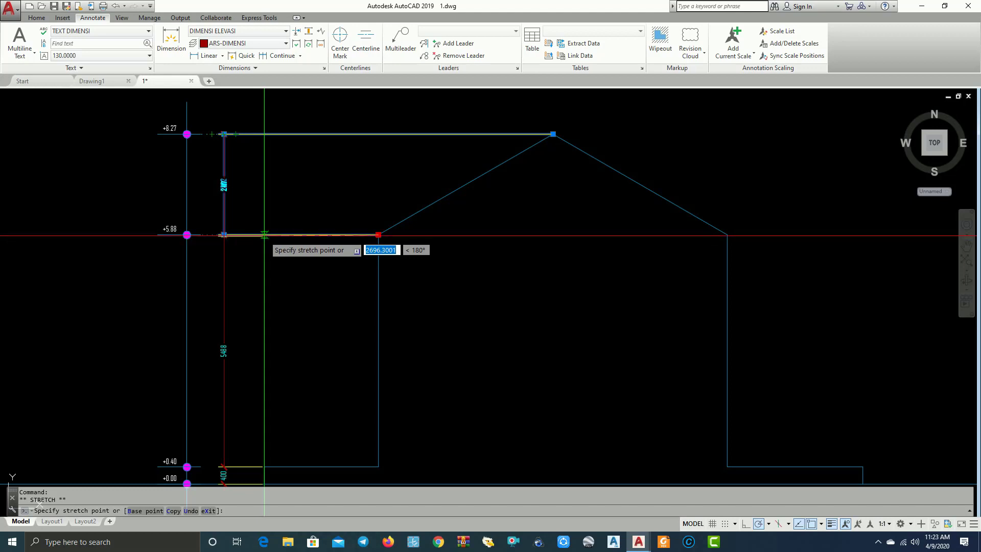
{"action": "scroll", "coordinate": [233, 234], "scroll_direction": "up", "scroll_amount": 3}
{"action": "scroll", "coordinate": [232, 235], "scroll_direction": "down", "scroll_amount": 4}
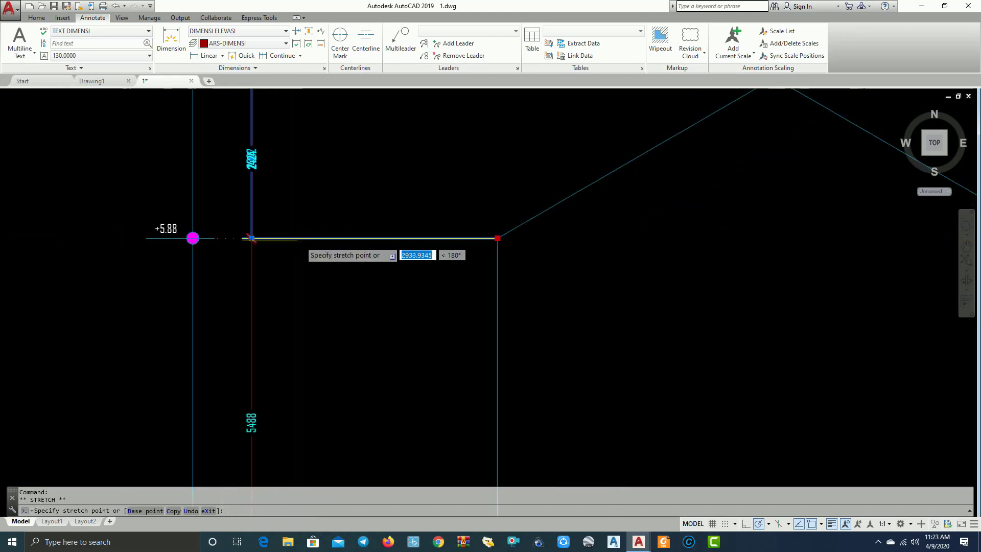
{"action": "scroll", "coordinate": [347, 291], "scroll_direction": "down", "scroll_amount": 3}
{"action": "key", "text": "Escape"}
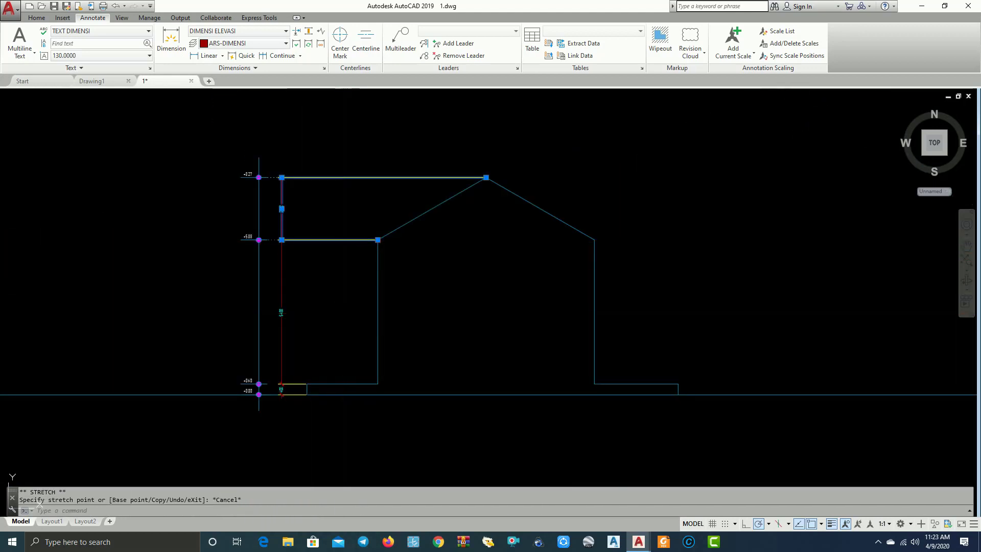
Place a vertical construction line (XL) left of the house as a guide
{"action": "type", "text": "xl"}
{"action": "key", "text": "Return"}
{"action": "type", "text": "v"}
{"action": "key", "text": "Return"}
{"action": "left_click", "coordinate": [305, 384]}
{"action": "key", "text": "Return"}
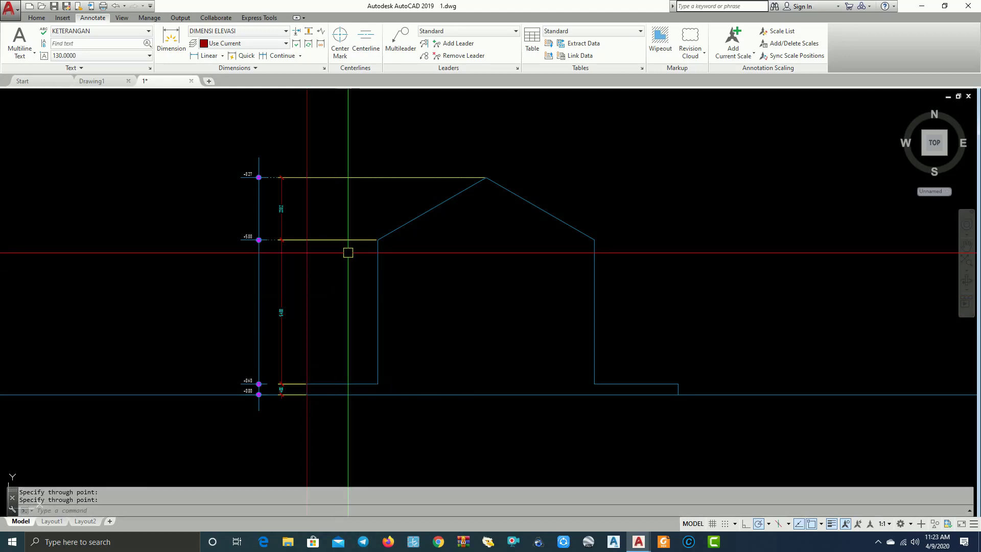
{"action": "key", "text": "Escape"}
Shorten the eave-level extension line to the vertical guide line
{"action": "scroll", "coordinate": [635, 234], "scroll_direction": "up", "scroll_amount": 2}
{"action": "scroll", "coordinate": [572, 254], "scroll_direction": "up", "scroll_amount": 2}
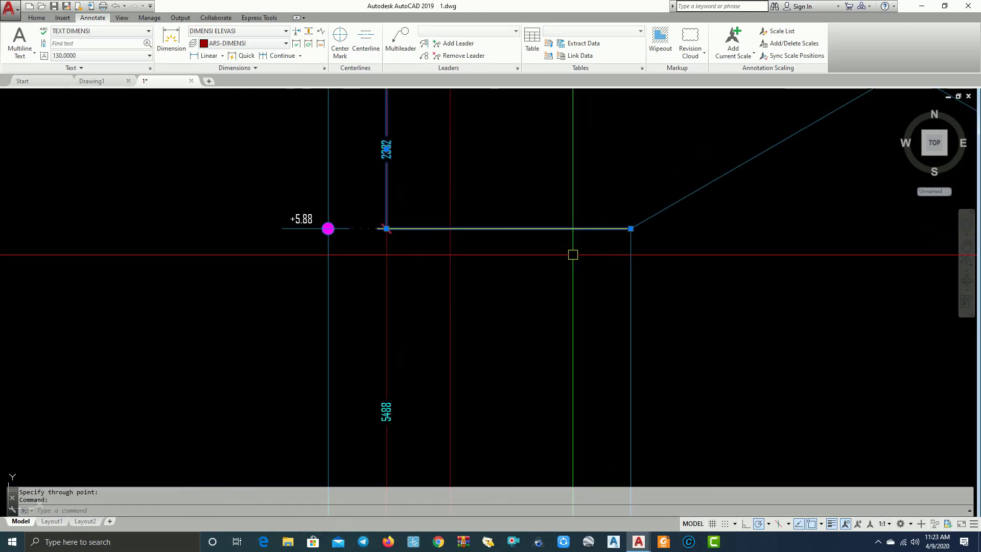
{"action": "left_click", "coordinate": [631, 229]}
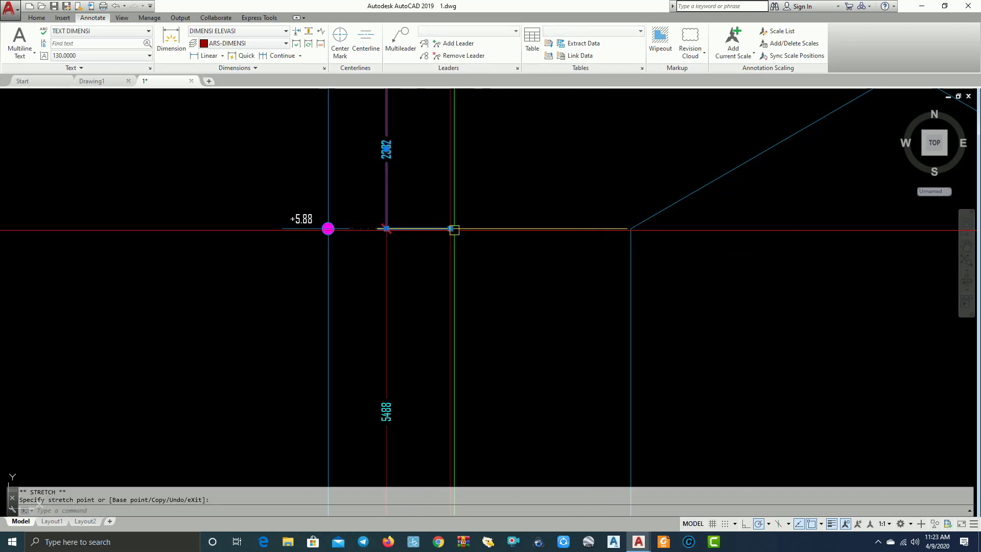
{"action": "key", "text": "Escape"}
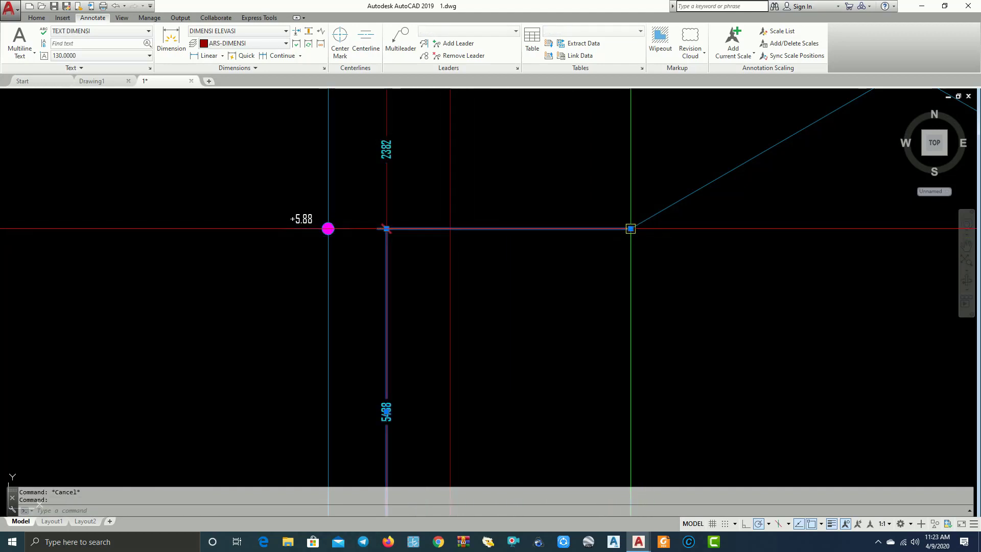
{"action": "left_click", "coordinate": [450, 229]}
{"action": "key", "text": "Escape"}
Shorten the apex-level extension line to the vertical guide line
{"action": "scroll", "coordinate": [537, 214], "scroll_direction": "down", "scroll_amount": 4}
{"action": "scroll", "coordinate": [514, 230], "scroll_direction": "up", "scroll_amount": 2}
{"action": "scroll", "coordinate": [521, 207], "scroll_direction": "up", "scroll_amount": 1}
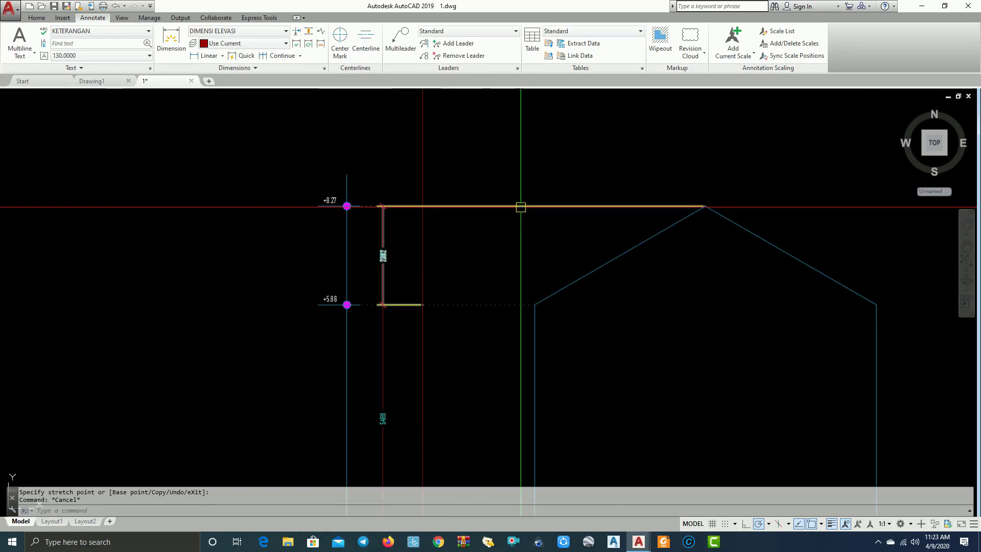
{"action": "left_click", "coordinate": [521, 207]}
{"action": "left_click", "coordinate": [705, 206]}
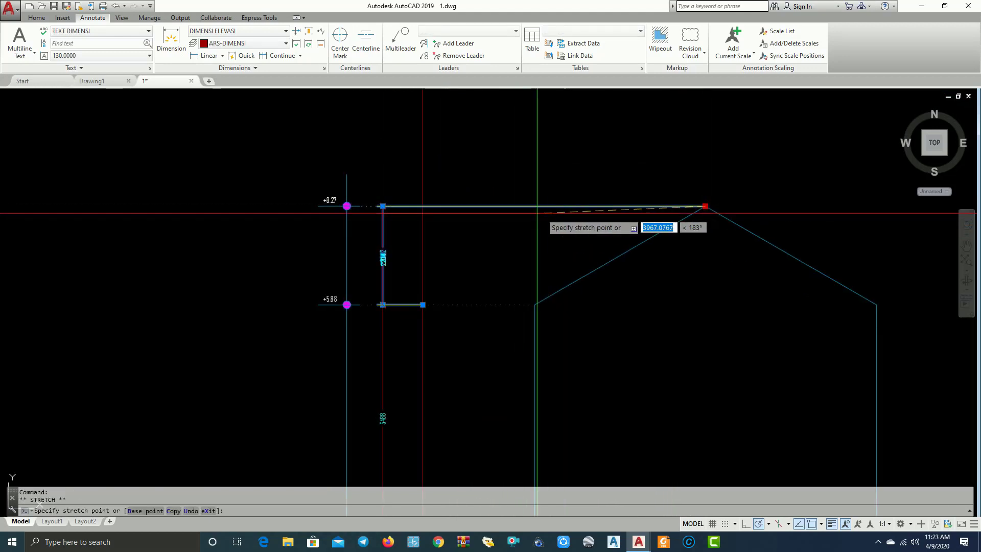
{"action": "left_click", "coordinate": [423, 206]}
{"action": "key", "text": "Escape"}
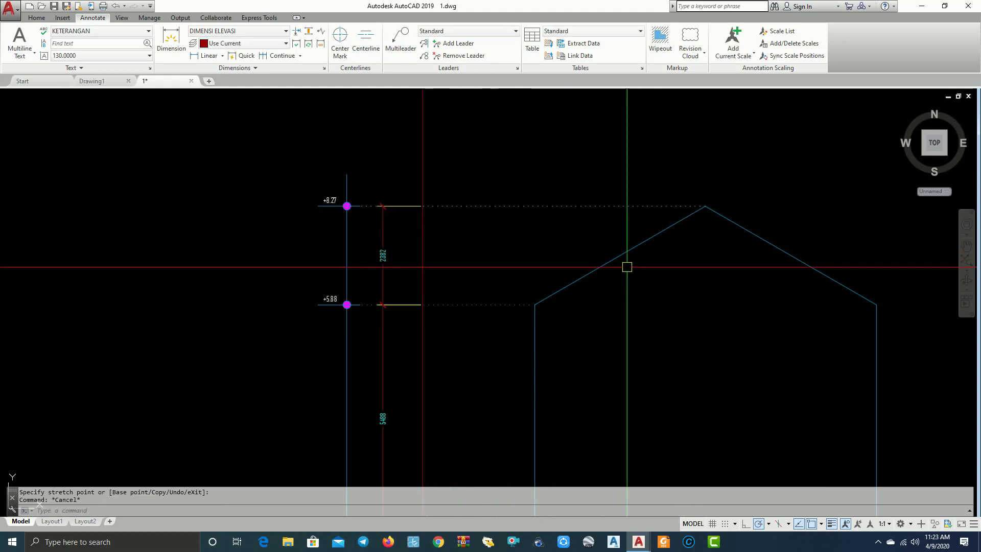
{"action": "scroll", "coordinate": [588, 230], "scroll_direction": "down", "scroll_amount": 2}
Erase the red vertical guide line and bring the house elevation back into view
{"action": "left_click", "coordinate": [447, 134]}
{"action": "left_click", "coordinate": [440, 128]}
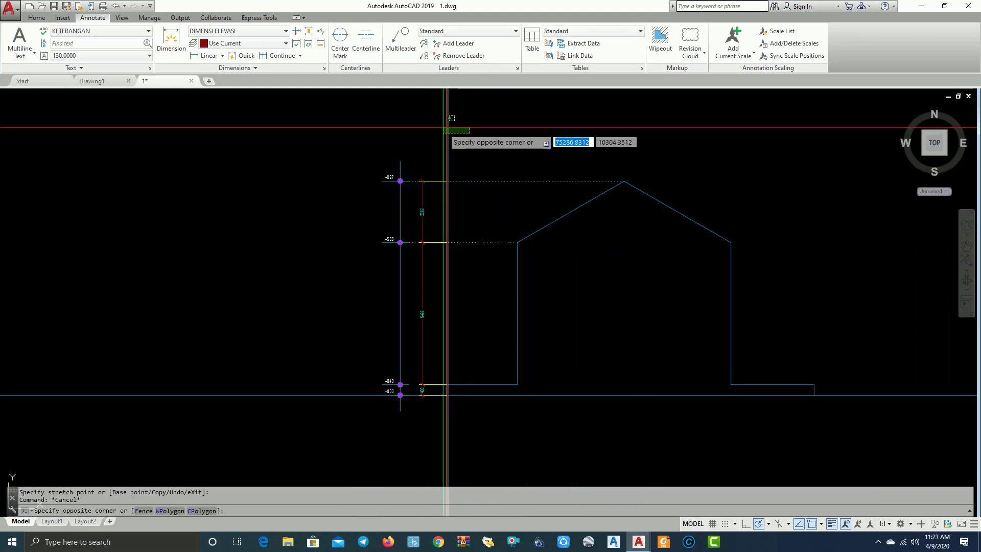
{"action": "type", "text": "e"}
{"action": "key", "text": "Return"}
{"action": "scroll", "coordinate": [566, 321], "scroll_direction": "up", "scroll_amount": 1}
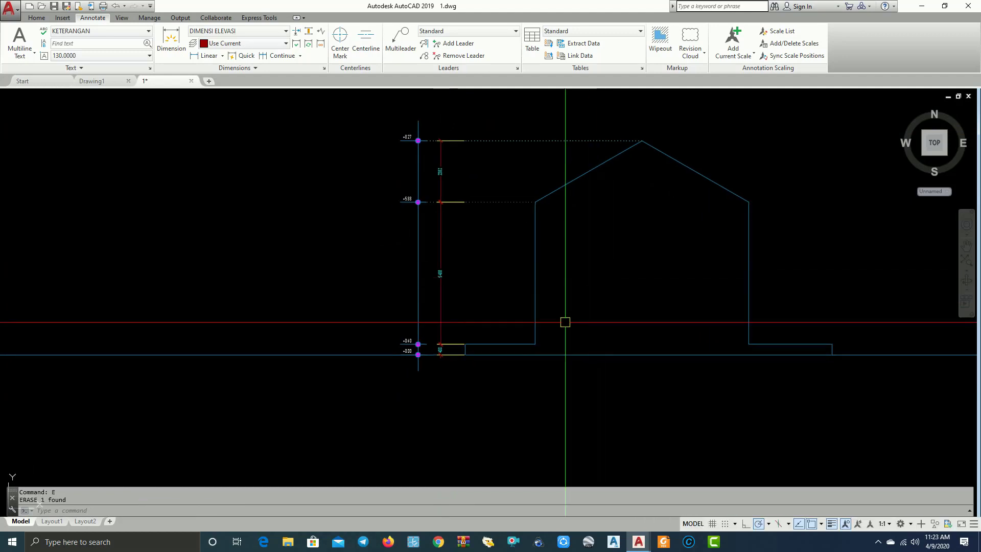
{"action": "scroll", "coordinate": [455, 355], "scroll_direction": "up", "scroll_amount": 3}
{"action": "scroll", "coordinate": [536, 302], "scroll_direction": "down", "scroll_amount": 4}
{"action": "mouse_move", "coordinate": [614, 298]}
{"action": "middle_mouse_down"}
{"action": "mouse_move", "coordinate": [754, 285]}
{"action": "mouse_move", "coordinate": [813, 253]}
{"action": "mouse_move", "coordinate": [818, 218]}
{"action": "mouse_move", "coordinate": [716, 240]}
{"action": "middle_mouse_up"}
{"action": "scroll", "coordinate": [785, 292], "scroll_direction": "up", "scroll_amount": 2}
{"action": "scroll", "coordinate": [815, 259], "scroll_direction": "up", "scroll_amount": 2}
{"action": "scroll", "coordinate": [815, 259], "scroll_direction": "down", "scroll_amount": 2}
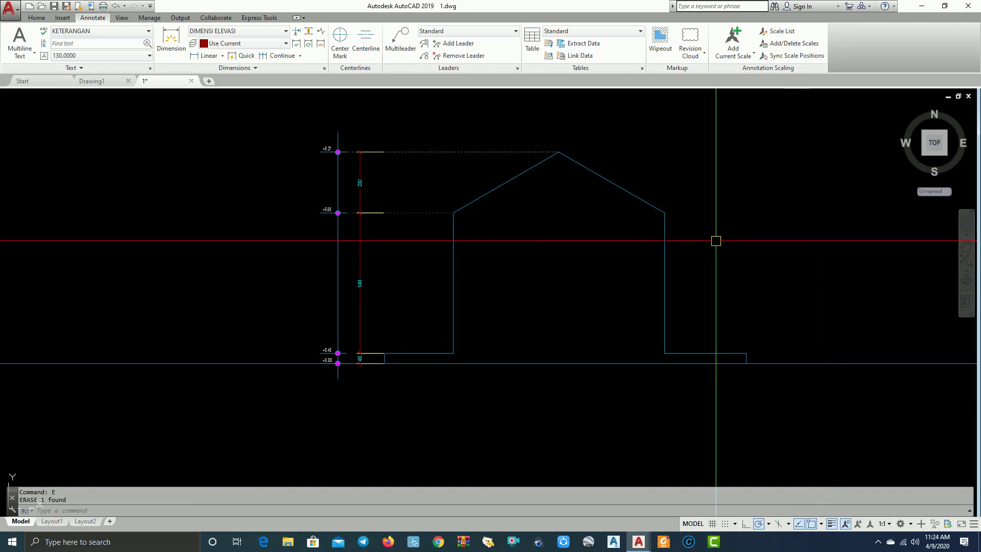
Add a 2700 linear dimension under the left part of the base
{"action": "left_click", "coordinate": [199, 60]}
{"action": "scroll", "coordinate": [427, 451], "scroll_direction": "up", "scroll_amount": 2}
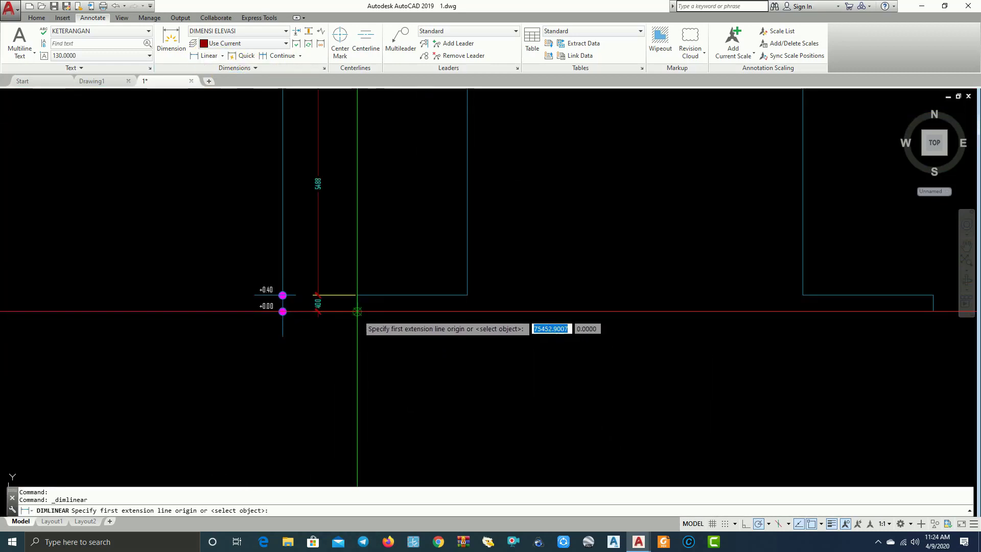
{"action": "left_click", "coordinate": [357, 311]}
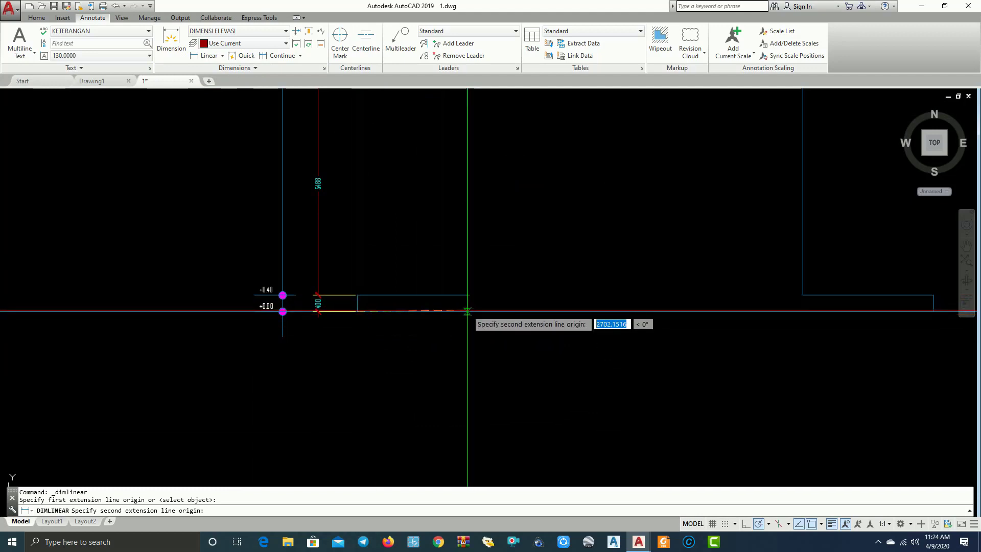
{"action": "left_click", "coordinate": [467, 311]}
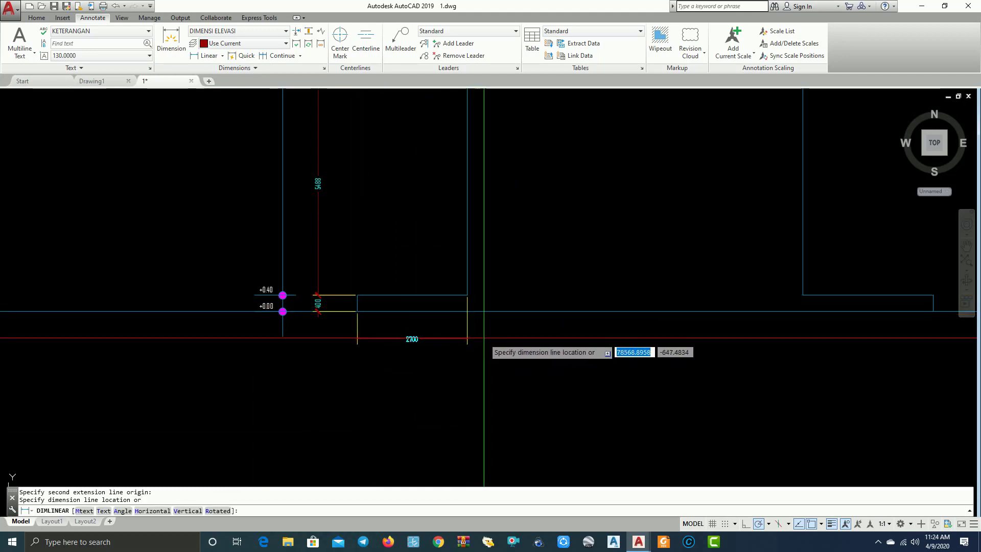
{"action": "left_click", "coordinate": [484, 338]}
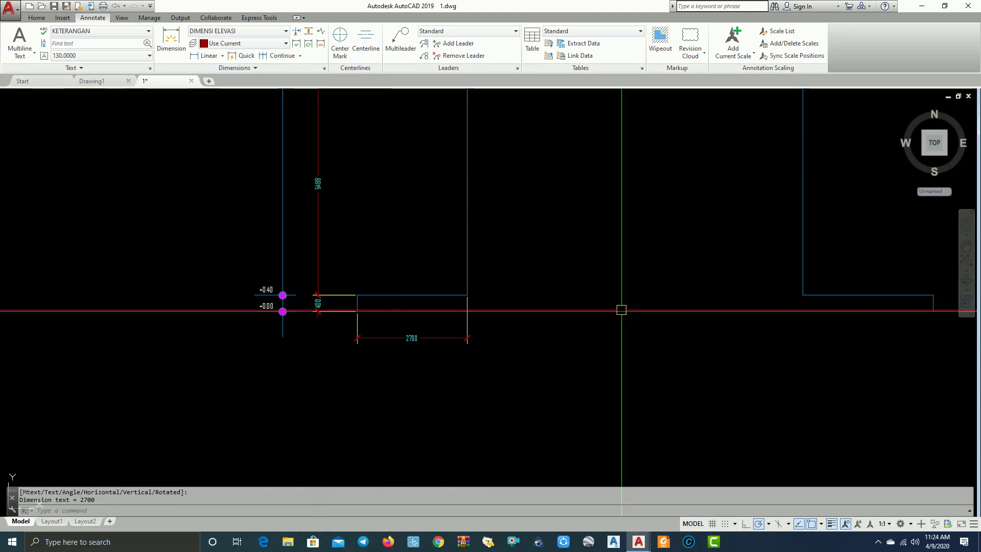
Continue the chain with 8250 and 3200 dimensions to the base's right end
{"action": "left_click", "coordinate": [280, 57]}
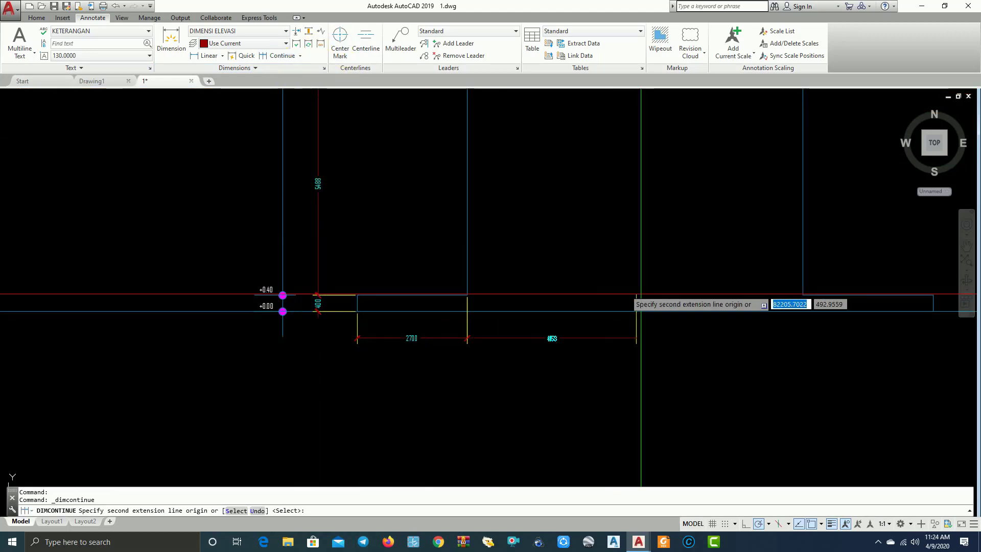
{"action": "left_click", "coordinate": [802, 295]}
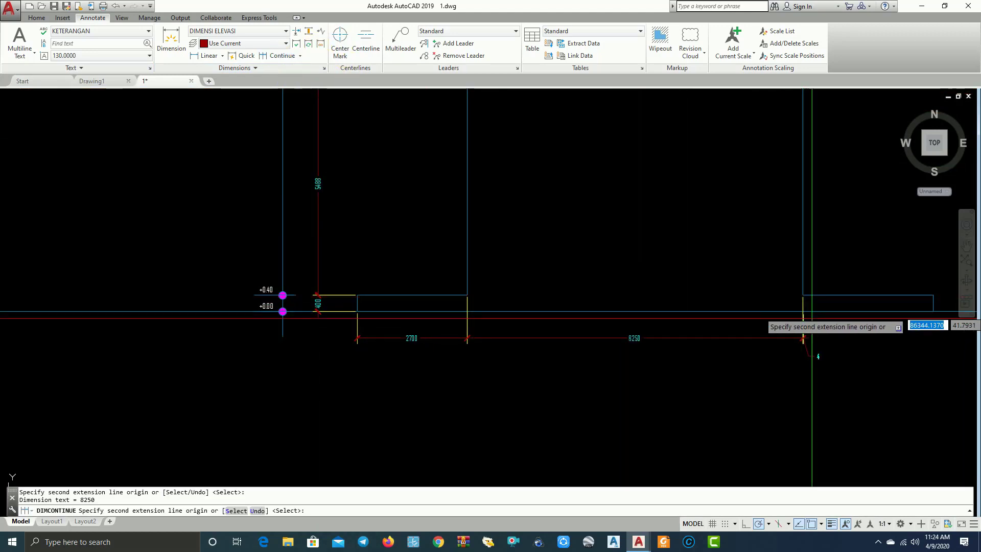
{"action": "middle_click_drag", "start_coordinate": [802, 295], "coordinate": [488, 225]}
{"action": "left_click", "coordinate": [619, 241]}
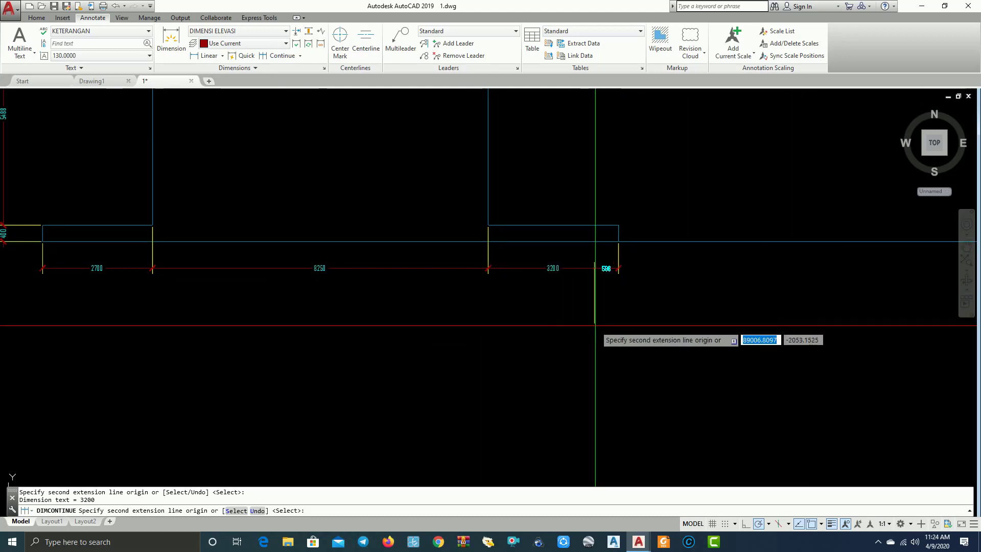
{"action": "key", "text": "Return"}
{"action": "middle_click_drag", "start_coordinate": [497, 239], "coordinate": [574, 245]}
{"action": "scroll", "coordinate": [603, 241], "scroll_direction": "up", "scroll_amount": 4}
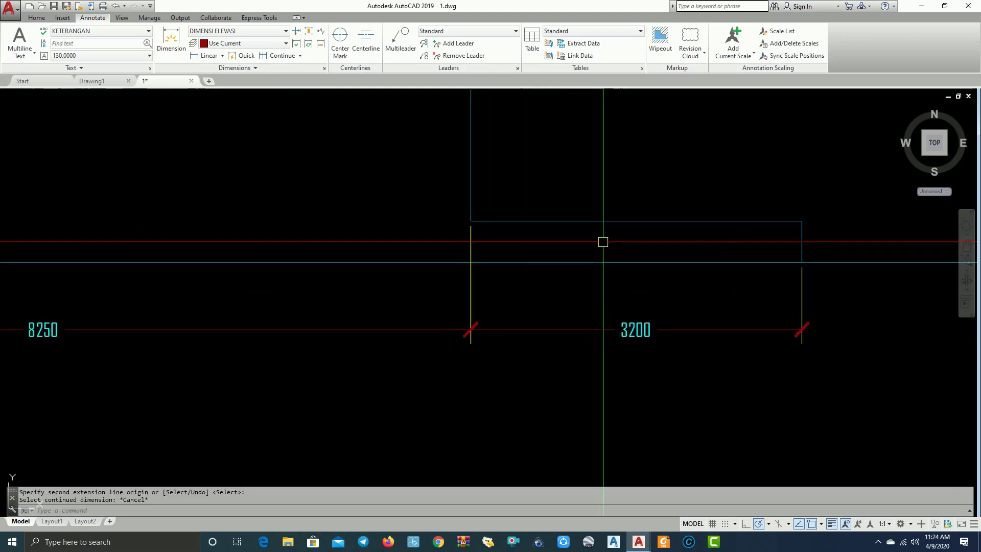
{"action": "key", "text": "Escape"}
Adjust the bottom dimensions' extension lines and recenter on the elevation
{"action": "left_click", "coordinate": [462, 235]}
{"action": "left_click", "coordinate": [471, 262]}
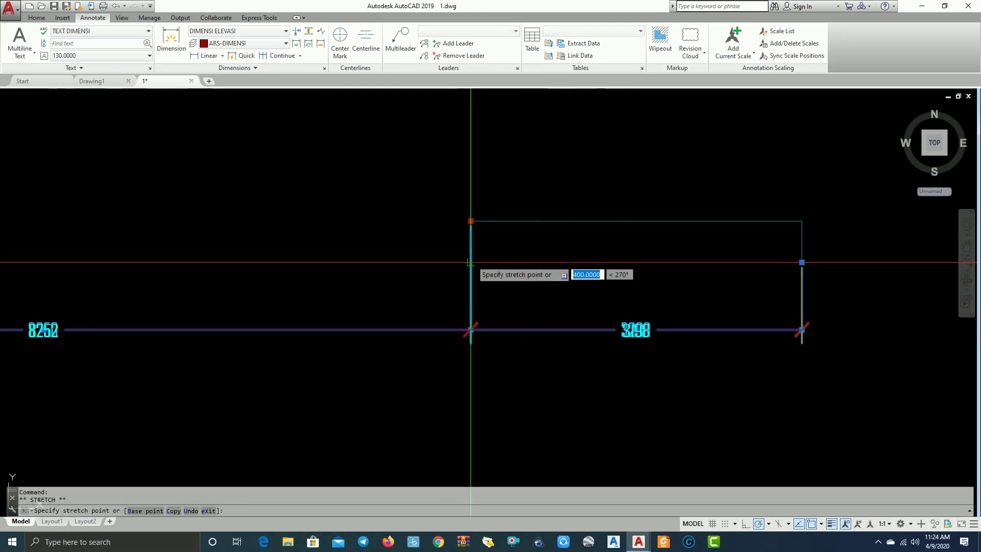
{"action": "scroll", "coordinate": [471, 263], "scroll_direction": "down", "scroll_amount": 3}
{"action": "mouse_move", "coordinate": [90, 240]}
{"action": "middle_mouse_down"}
{"action": "mouse_move", "coordinate": [336, 232]}
{"action": "mouse_move", "coordinate": [412, 294]}
{"action": "middle_mouse_up"}
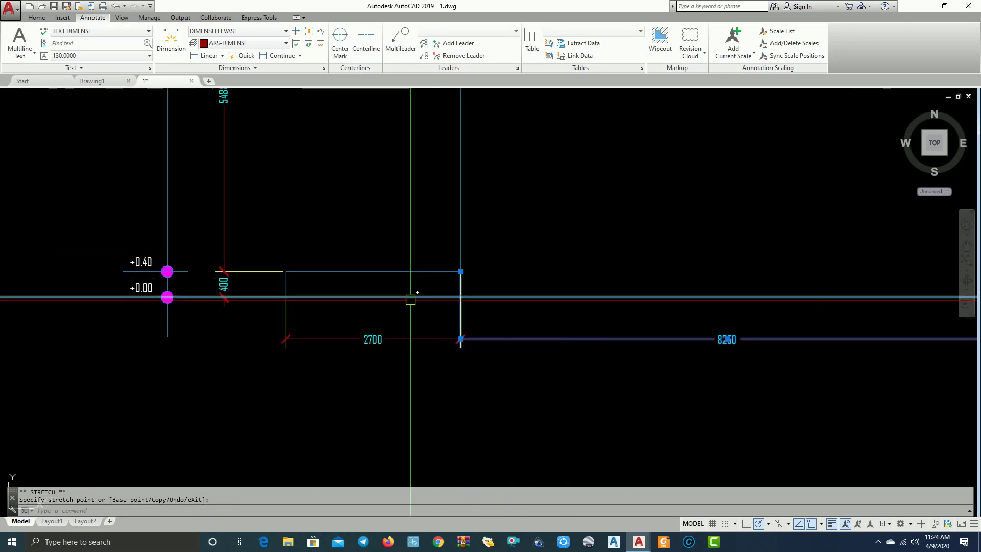
{"action": "scroll", "coordinate": [459, 302], "scroll_direction": "up", "scroll_amount": 4}
{"action": "key", "text": "Escape"}
{"action": "left_click", "coordinate": [463, 231]}
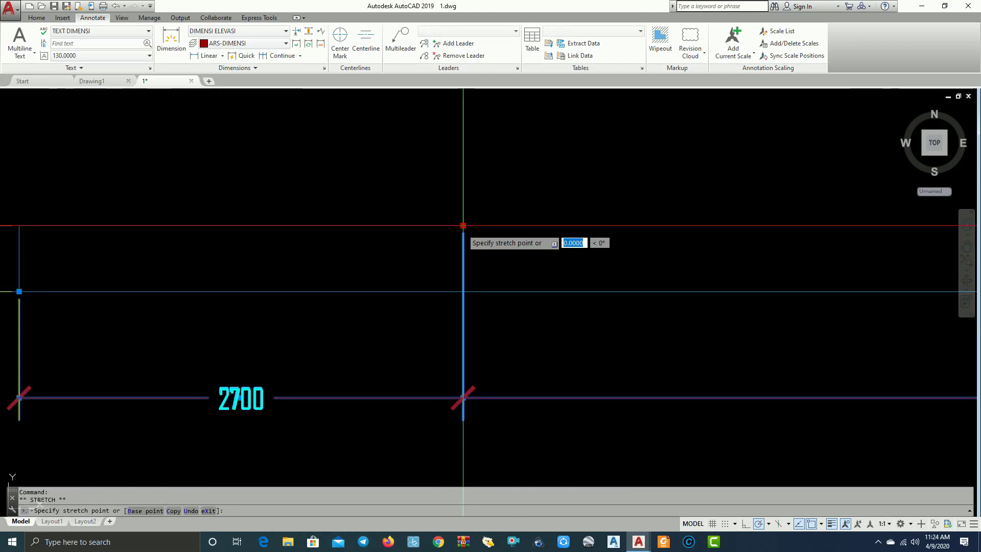
{"action": "scroll", "coordinate": [463, 291], "scroll_direction": "down", "scroll_amount": 6}
{"action": "scroll", "coordinate": [409, 347], "scroll_direction": "down", "scroll_amount": 2}
{"action": "key", "text": "Escape"}
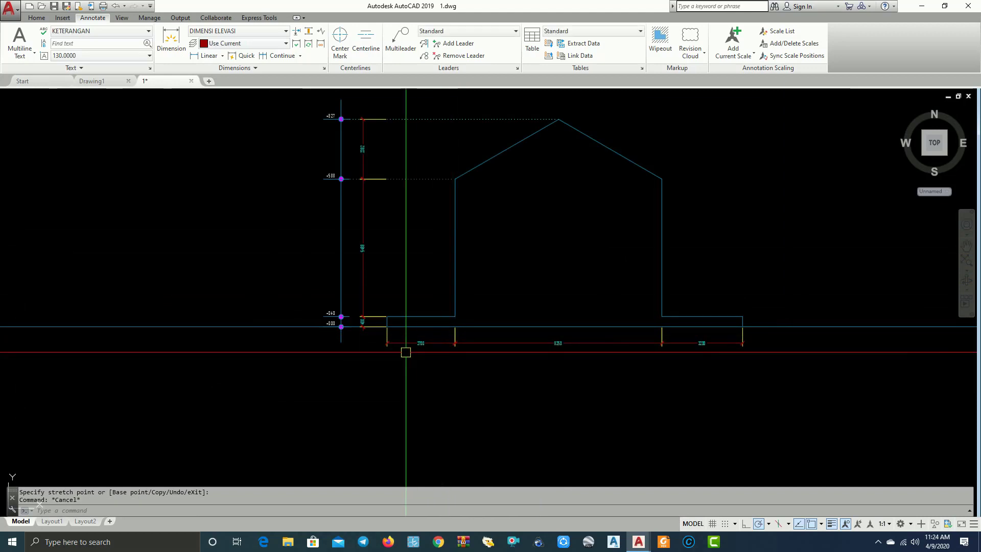
{"action": "scroll", "coordinate": [406, 352], "scroll_direction": "up", "scroll_amount": 6}
{"action": "scroll", "coordinate": [348, 306], "scroll_direction": "down", "scroll_amount": 6}
{"action": "mouse_move", "coordinate": [603, 366]}
{"action": "middle_mouse_down"}
{"action": "mouse_move", "coordinate": [508, 366]}
{"action": "mouse_move", "coordinate": [716, 344]}
{"action": "middle_mouse_up"}
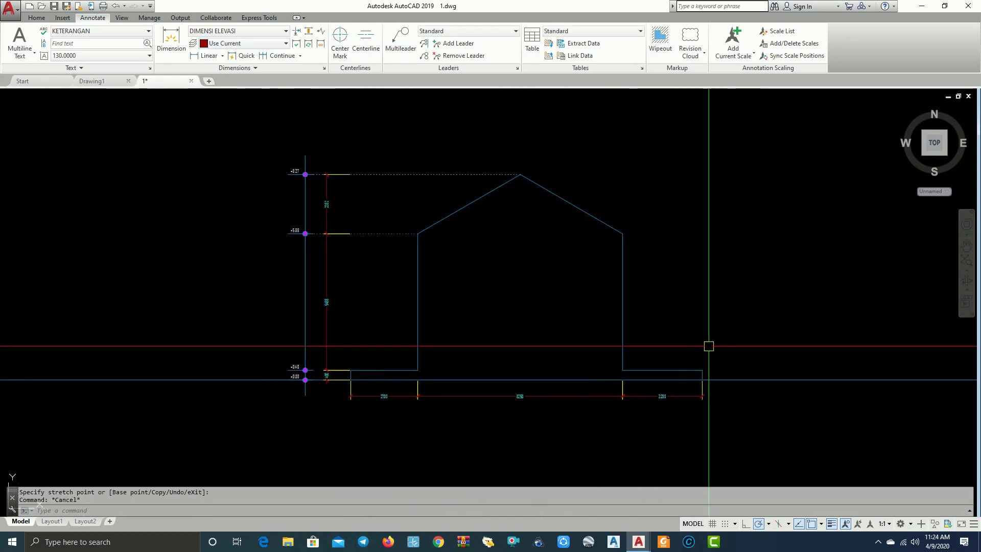
Start and cancel a trim while panning to the other elevations and plans
{"action": "scroll", "coordinate": [741, 327], "scroll_direction": "down", "scroll_amount": 2}
{"action": "left_click", "coordinate": [834, 368]}
{"action": "key", "text": "Escape"}
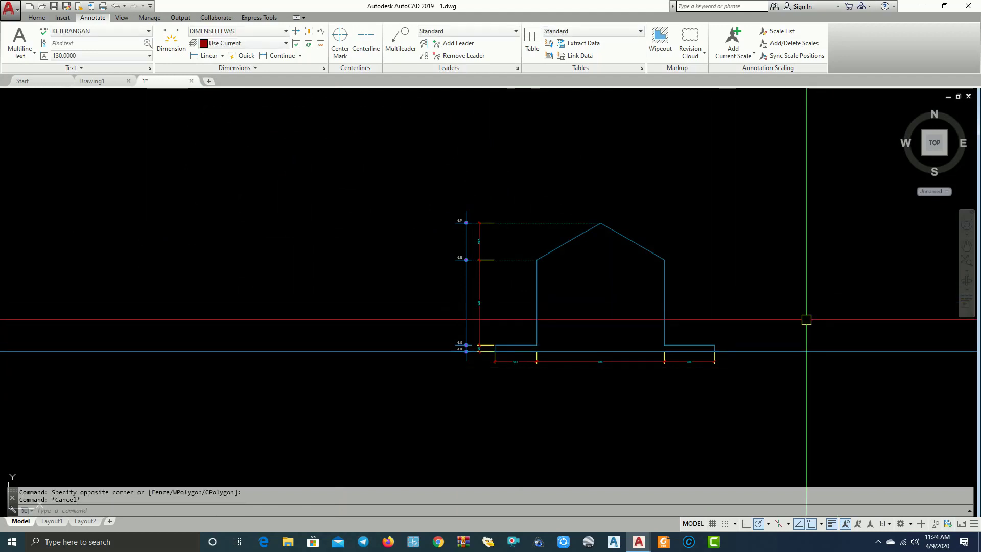
{"action": "type", "text": "tr"}
{"action": "key", "text": "Return"}
{"action": "scroll", "coordinate": [510, 344], "scroll_direction": "up", "scroll_amount": 1}
{"action": "scroll", "coordinate": [374, 305], "scroll_direction": "down", "scroll_amount": 3}
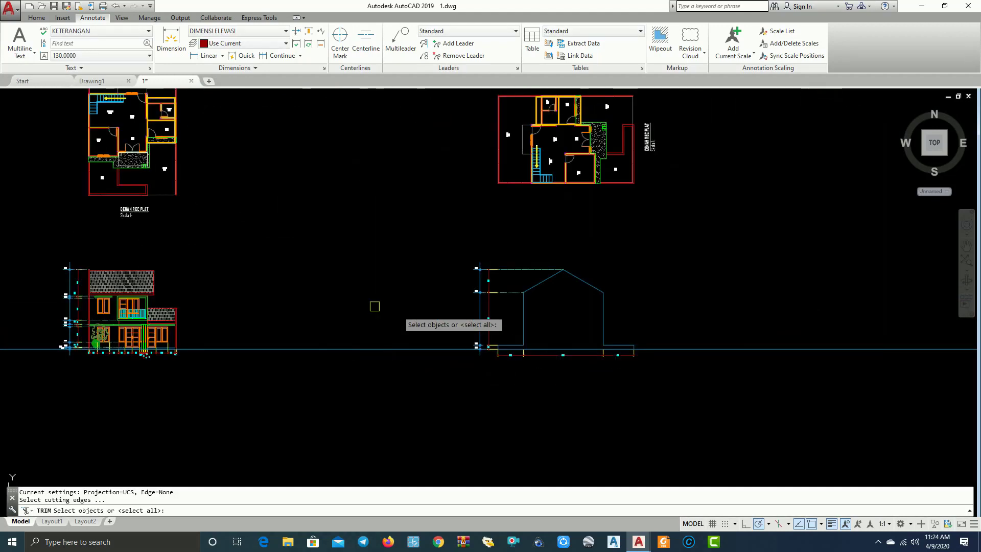
{"action": "middle_click_drag", "start_coordinate": [249, 283], "coordinate": [637, 274]}
{"action": "key", "text": "Escape"}
Crossing-select the two red vertical lines and erase them
{"action": "left_click", "coordinate": [321, 409]}
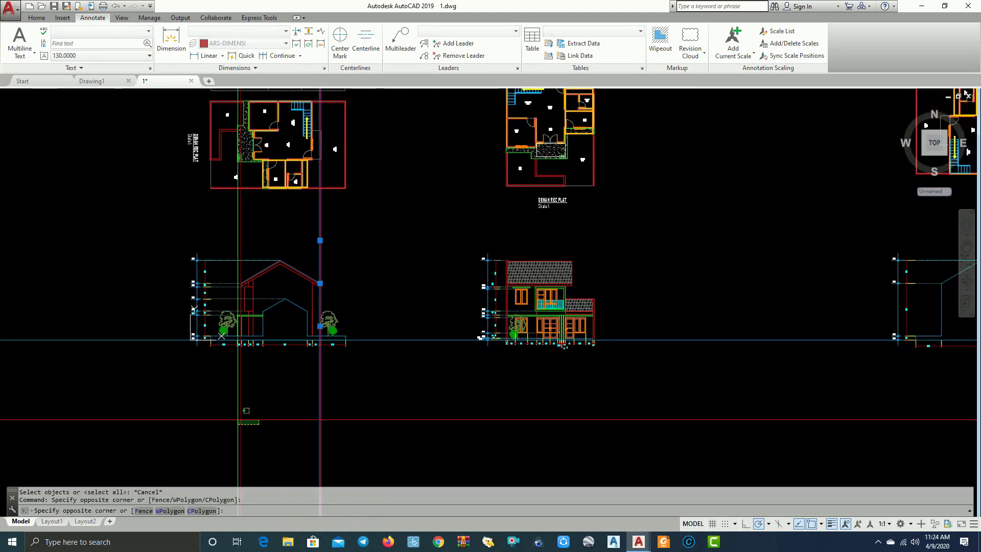
{"action": "left_click", "coordinate": [219, 407]}
{"action": "type", "text": "e"}
{"action": "key", "text": "Return"}
{"action": "middle_click_drag", "start_coordinate": [734, 403], "coordinate": [580, 400]}
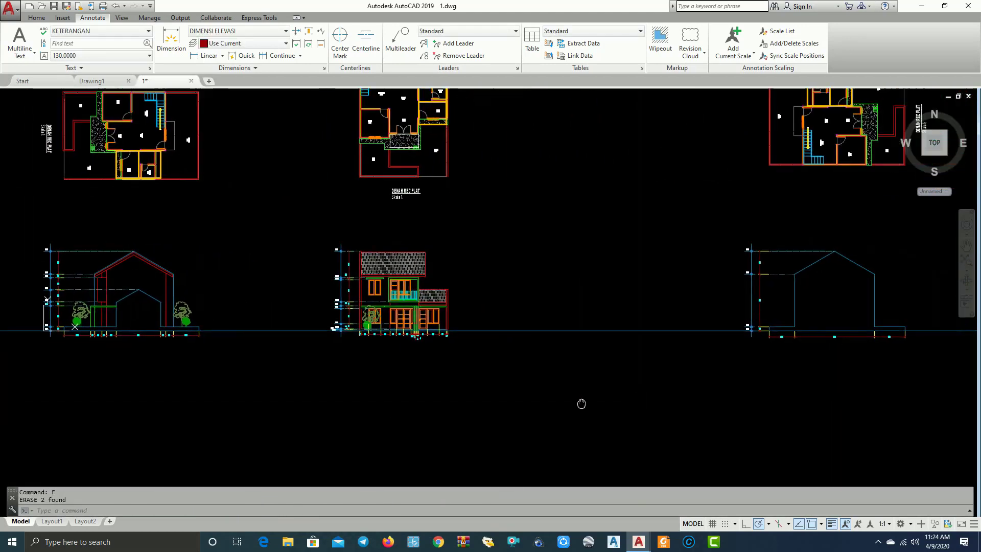
{"action": "middle_click_drag", "start_coordinate": [881, 314], "coordinate": [771, 313]}
{"action": "scroll", "coordinate": [771, 313], "scroll_direction": "up", "scroll_amount": 3}
{"action": "middle_click_drag", "start_coordinate": [835, 307], "coordinate": [734, 314]}
Pan and zoom to recenter the dimensioned house elevation
{"action": "left_click", "coordinate": [638, 278]}
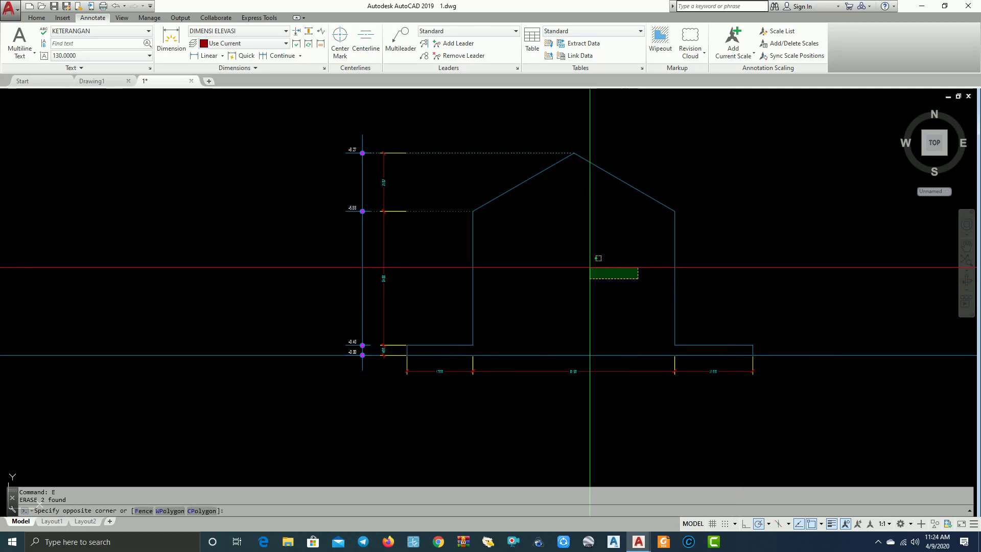
{"action": "scroll", "coordinate": [561, 285], "scroll_direction": "up", "scroll_amount": 2}
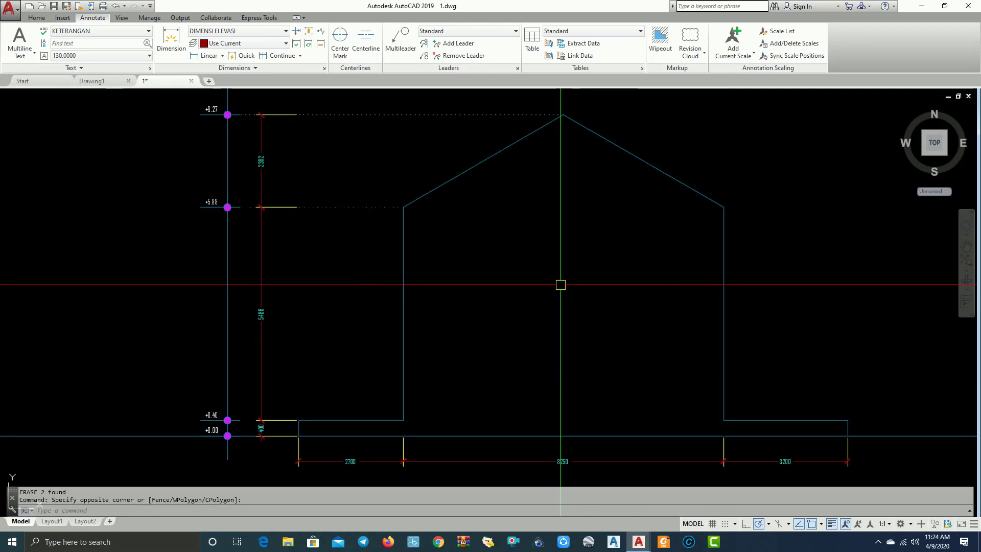
{"action": "scroll", "coordinate": [560, 285], "scroll_direction": "down", "scroll_amount": 2}
{"action": "scroll", "coordinate": [559, 280], "scroll_direction": "down", "scroll_amount": 2}
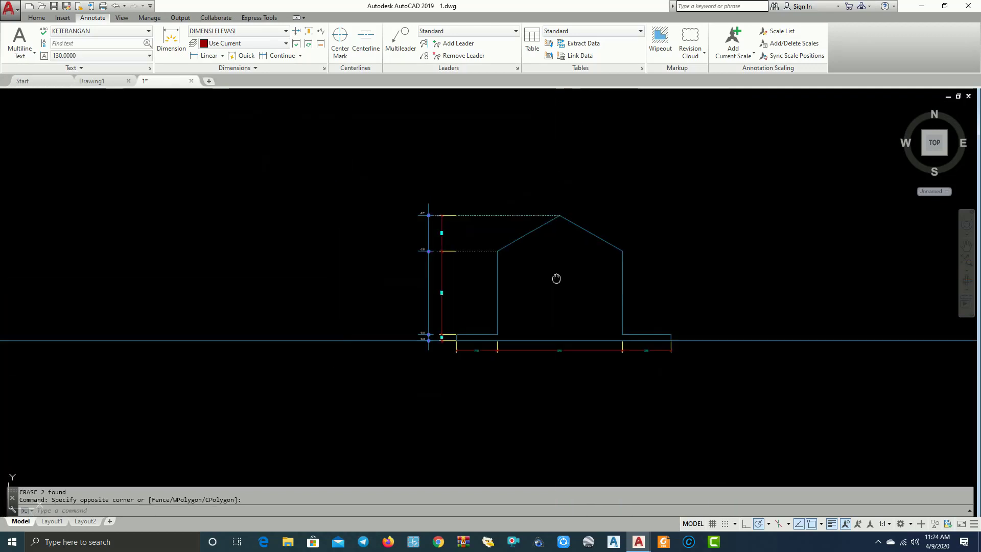
{"action": "middle_click_drag", "start_coordinate": [558, 280], "coordinate": [460, 279]}
{"action": "scroll", "coordinate": [477, 272], "scroll_direction": "up", "scroll_amount": 2}
{"action": "scroll", "coordinate": [477, 273], "scroll_direction": "down", "scroll_amount": 2}
{"action": "scroll", "coordinate": [476, 274], "scroll_direction": "up", "scroll_amount": 2}
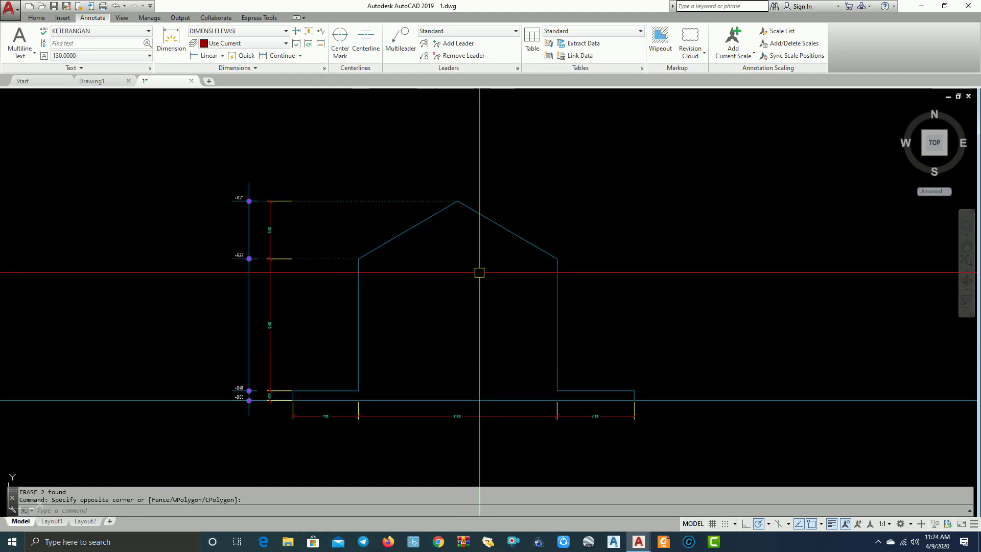
{"action": "middle_click_drag", "start_coordinate": [622, 297], "coordinate": [656, 290]}
{"action": "scroll", "coordinate": [673, 275], "scroll_direction": "up", "scroll_amount": 2}
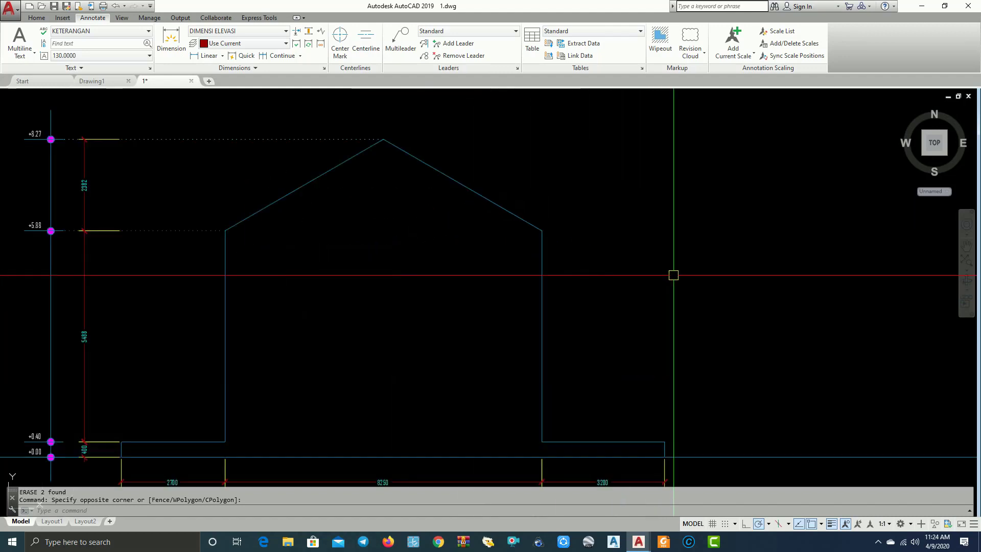
{"action": "scroll", "coordinate": [715, 266], "scroll_direction": "down", "scroll_amount": 2}
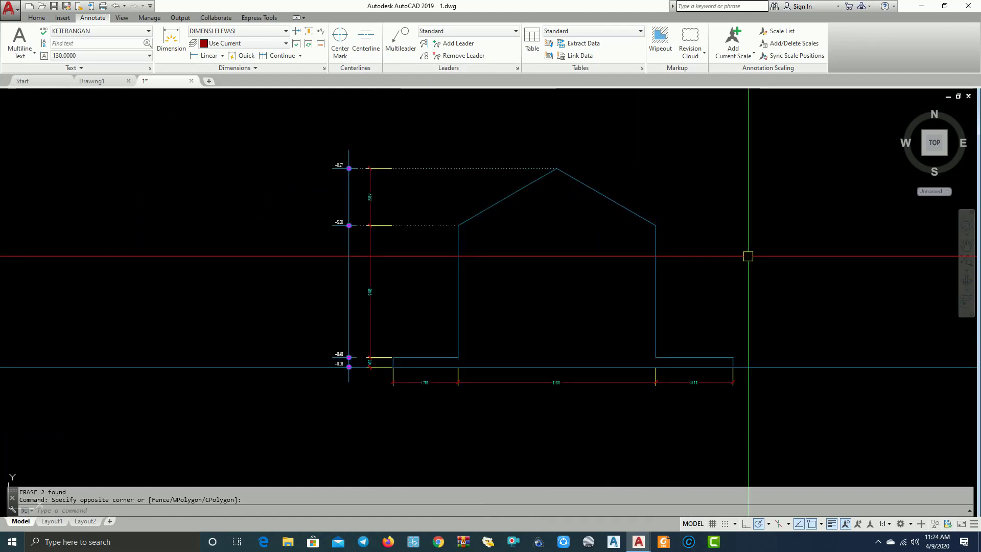